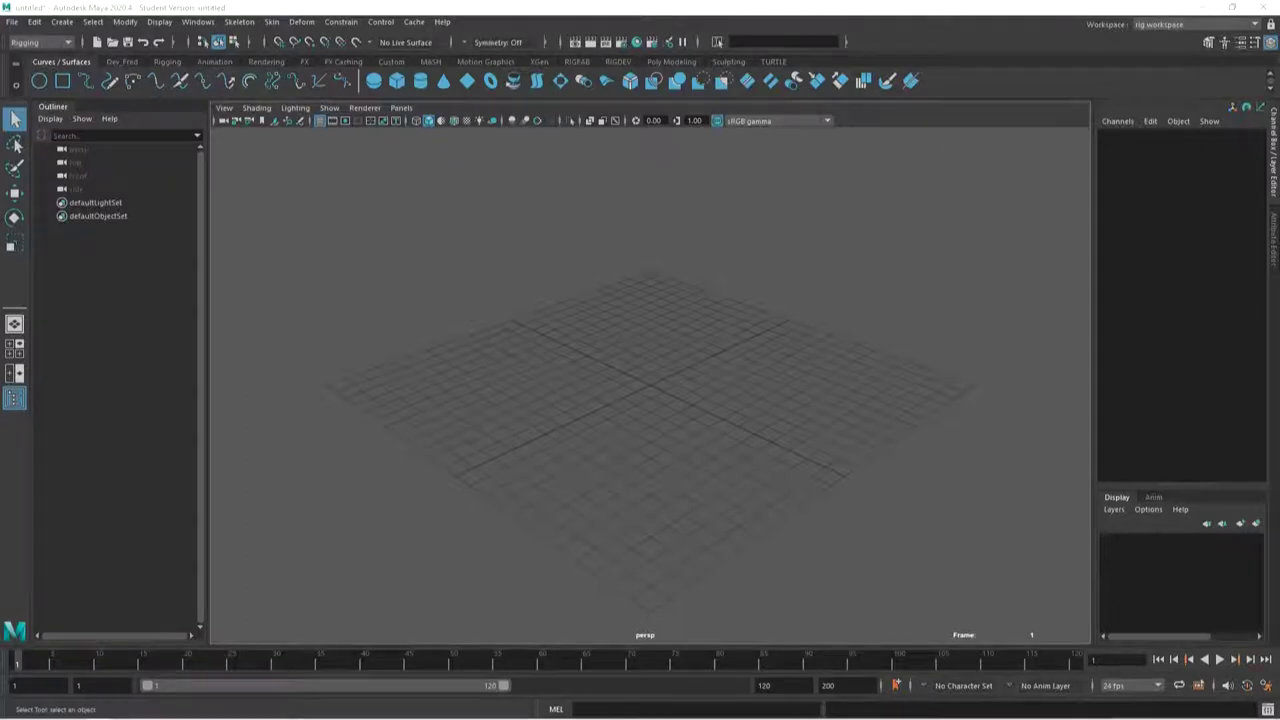
# Quit Maya, discarding the untitled empty scene without saving
pyautogui.click(1262, 7)
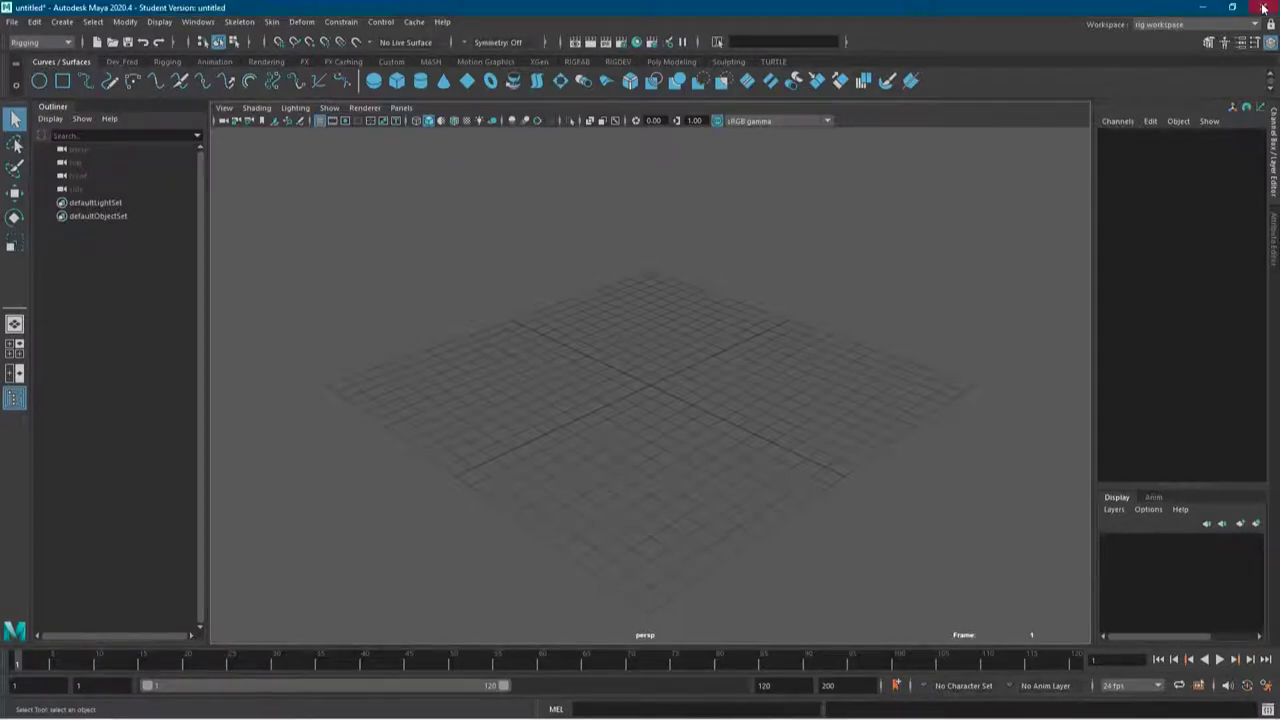
pyautogui.click(629, 371)
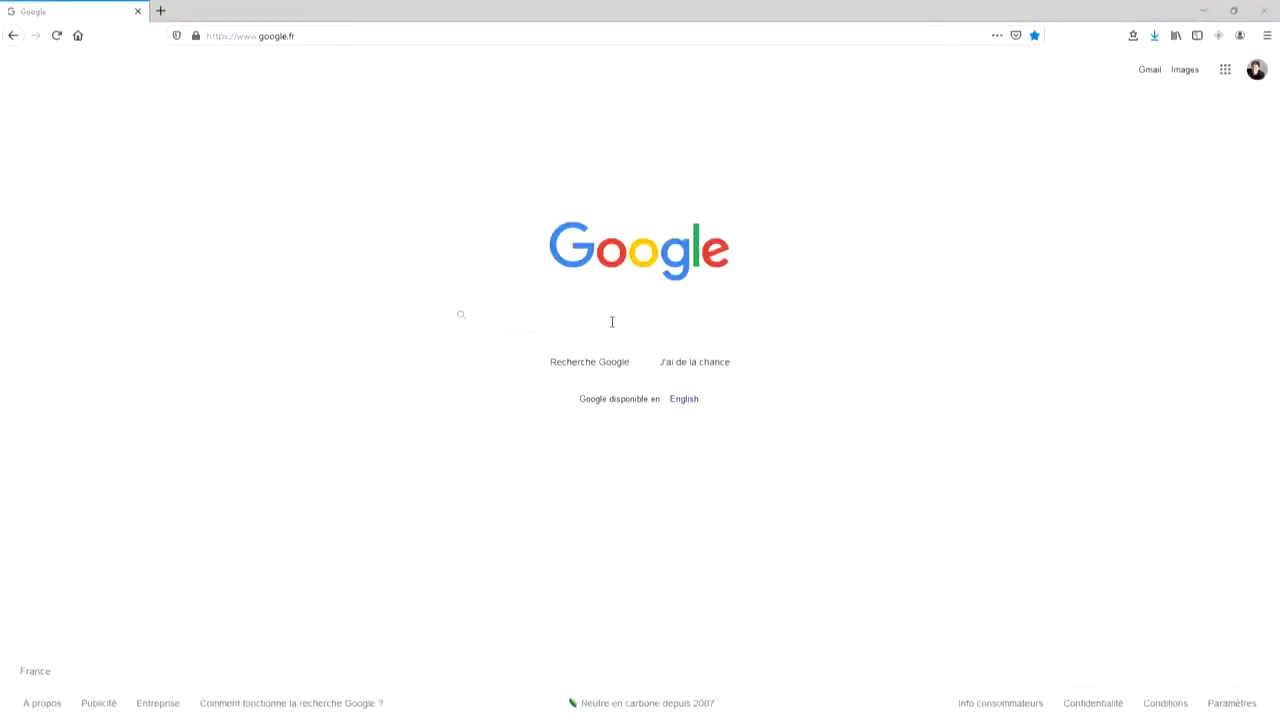
# Search Google for mgear and open the mGear Framework website
pyautogui.click(604, 315)
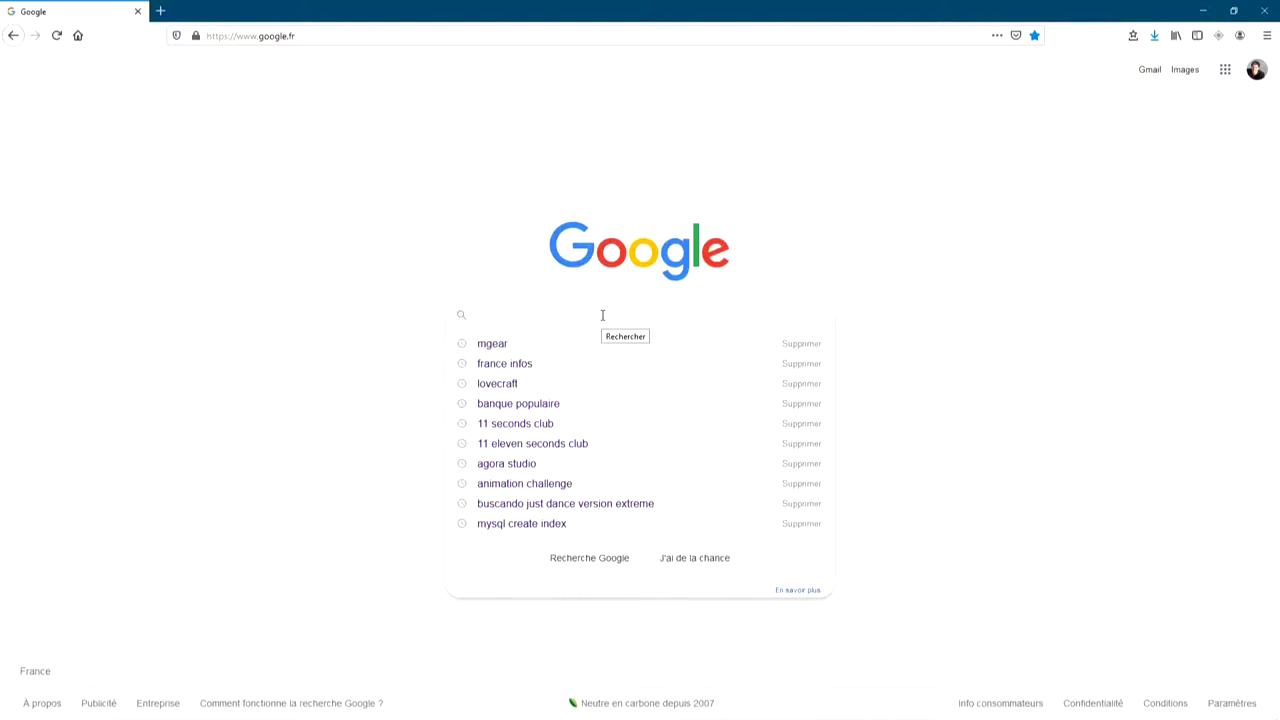
pyautogui.click(540, 349)
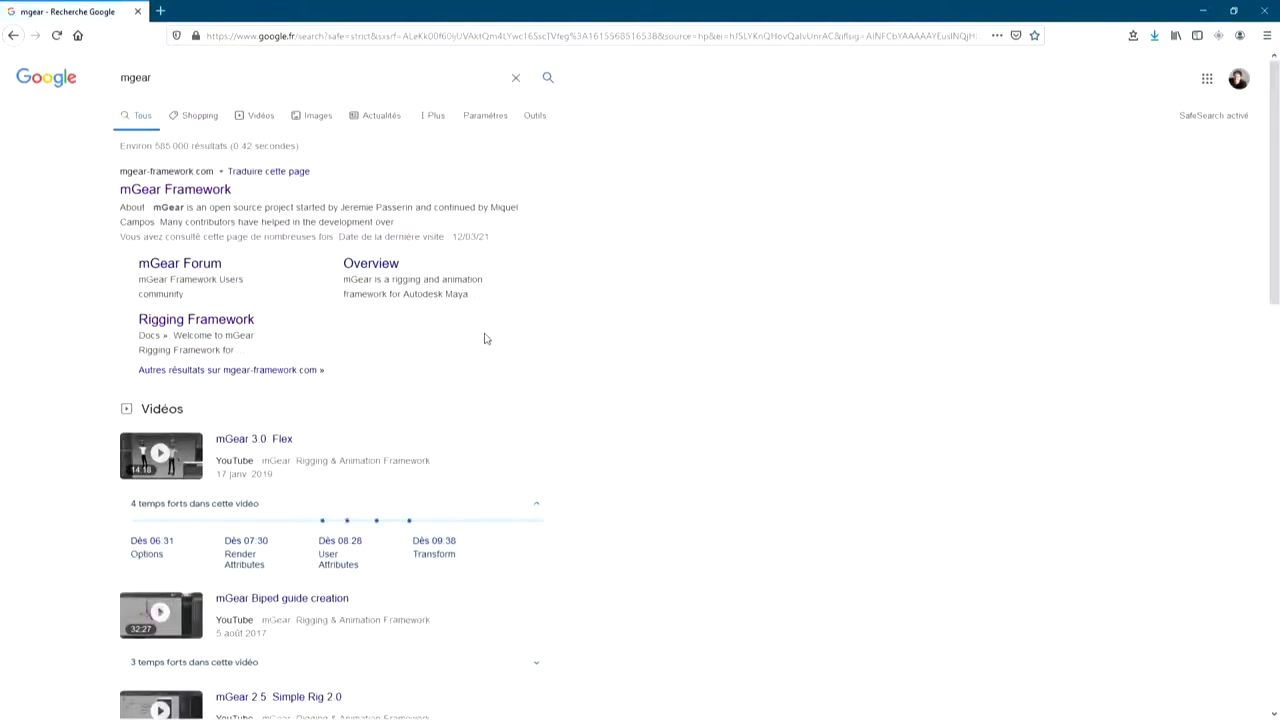
pyautogui.click(178, 193)
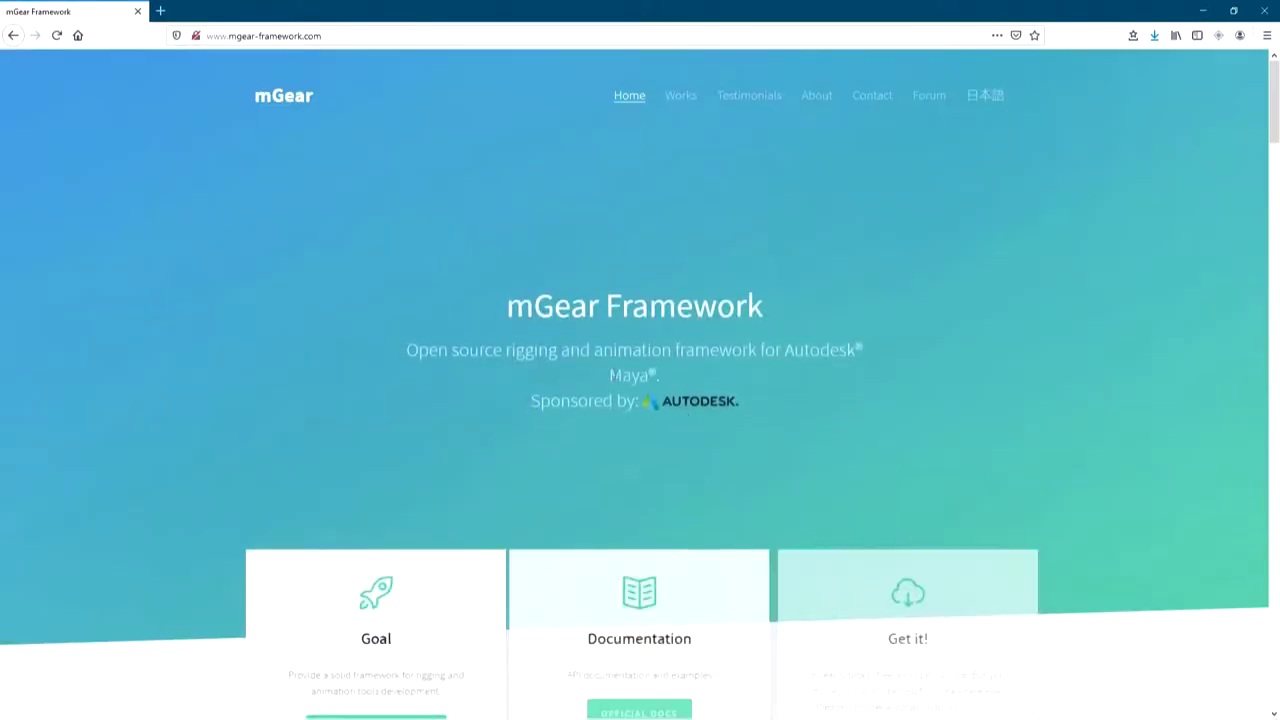
pyautogui.scroll(-2, 684, 370)
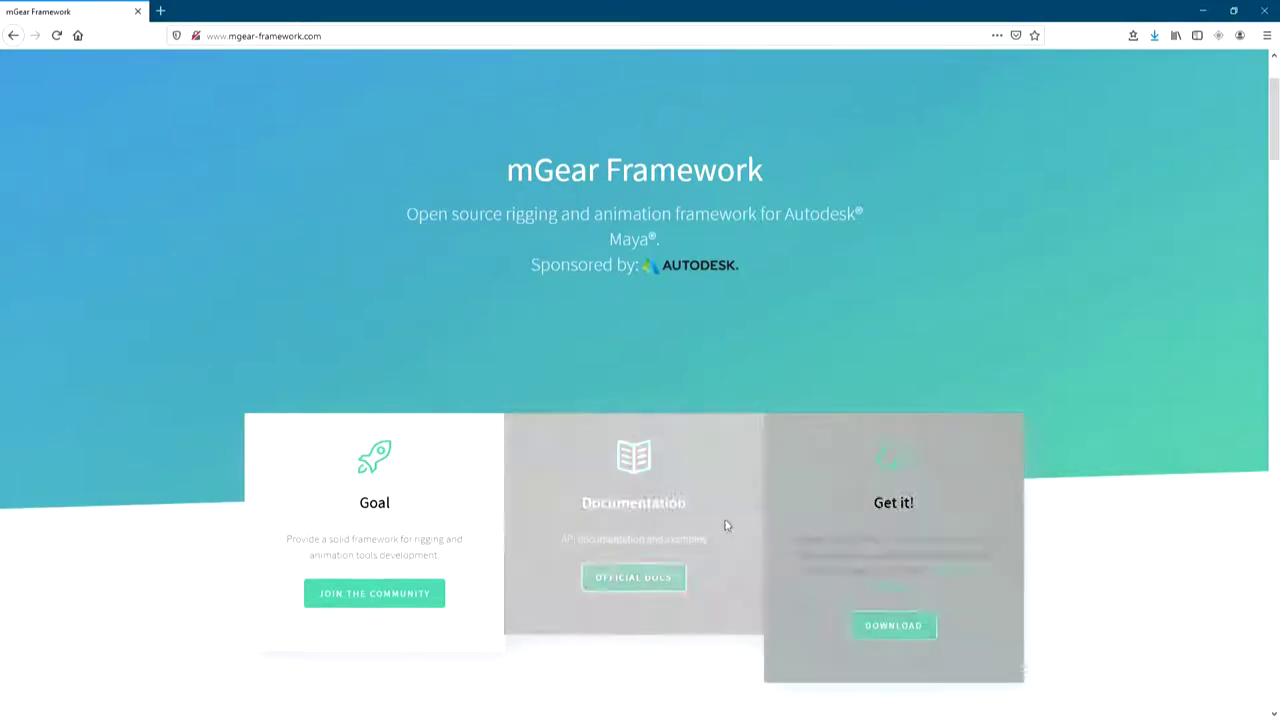
# Follow the official docs' Video Tutorials to the mGear YouTube channel, then return to the homepage
pyautogui.click(645, 580)
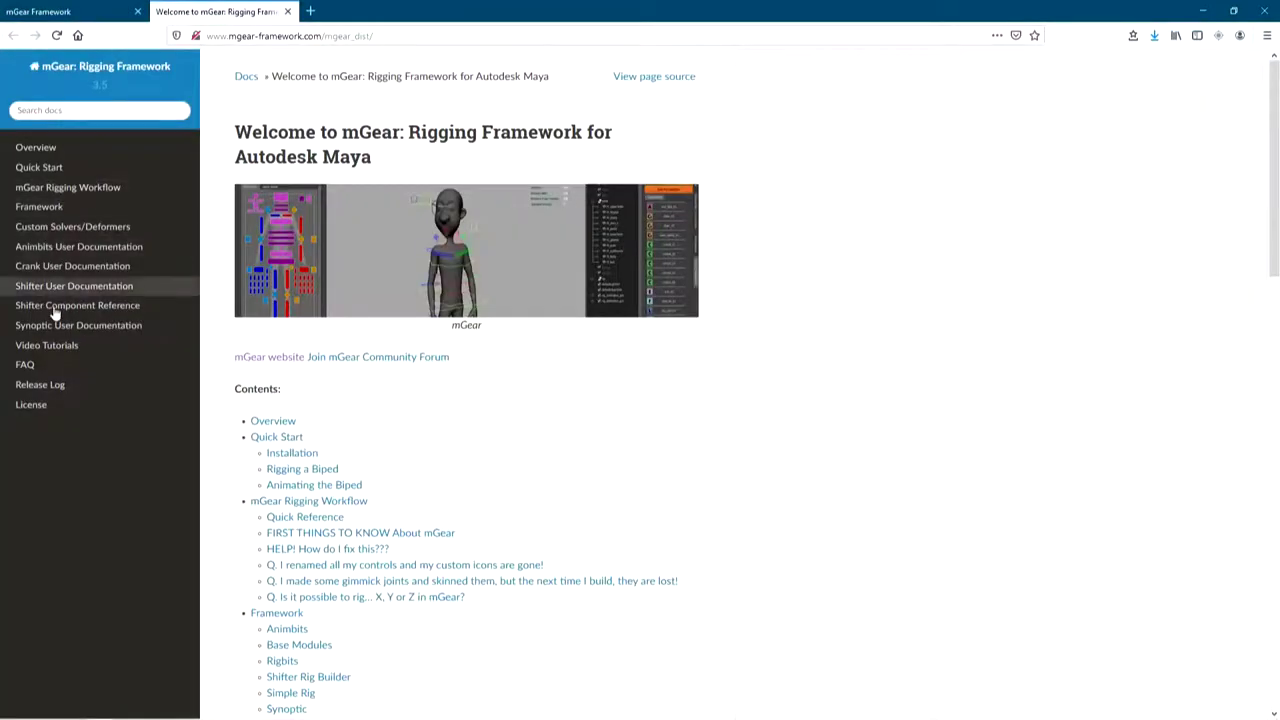
pyautogui.click(45, 350)
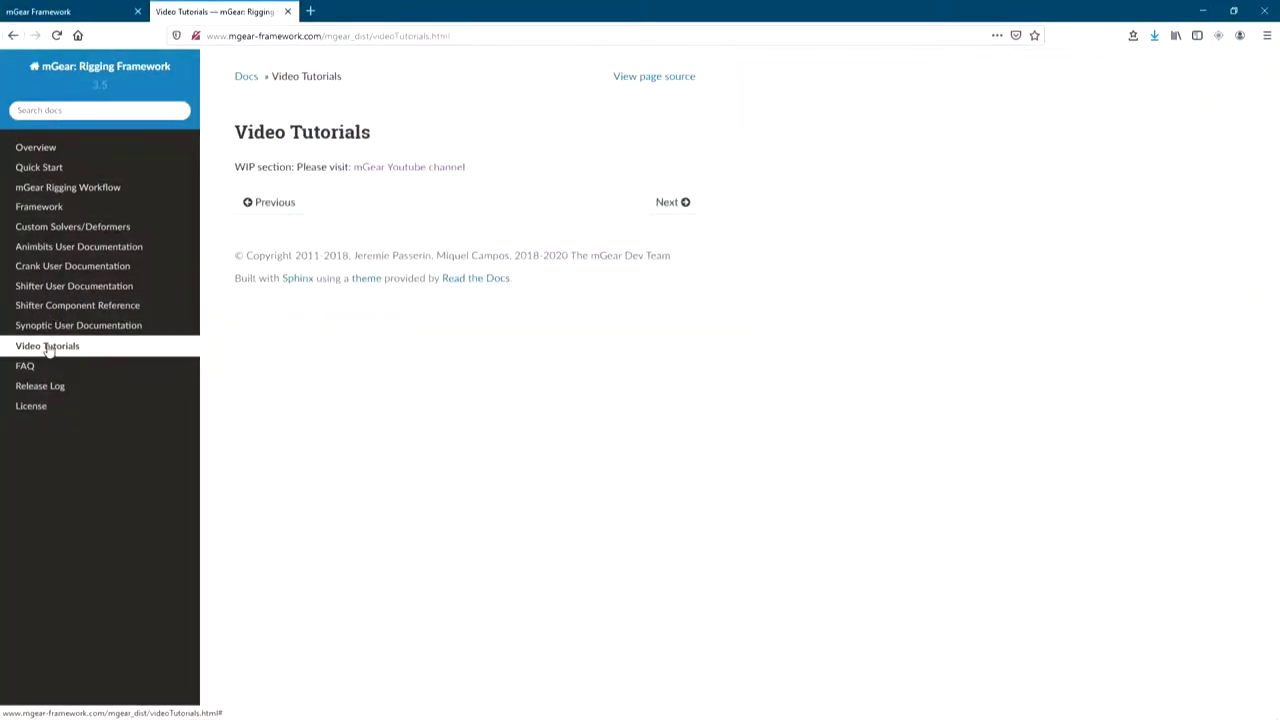
pyautogui.click(414, 170)
pyautogui.scroll(-4, 608, 400)
pyautogui.scroll(-4, 608, 411)
pyautogui.scroll(-2, 605, 405)
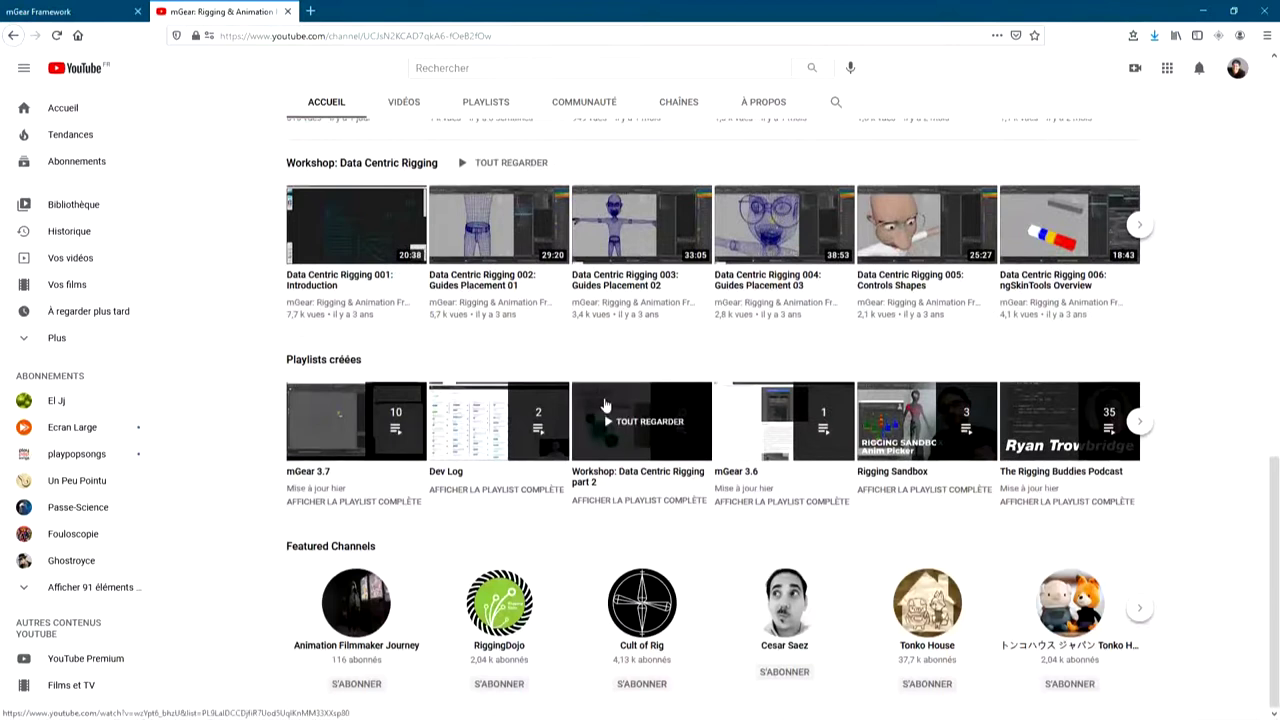
pyautogui.scroll(4, 600, 405)
pyautogui.scroll(6, 496, 410)
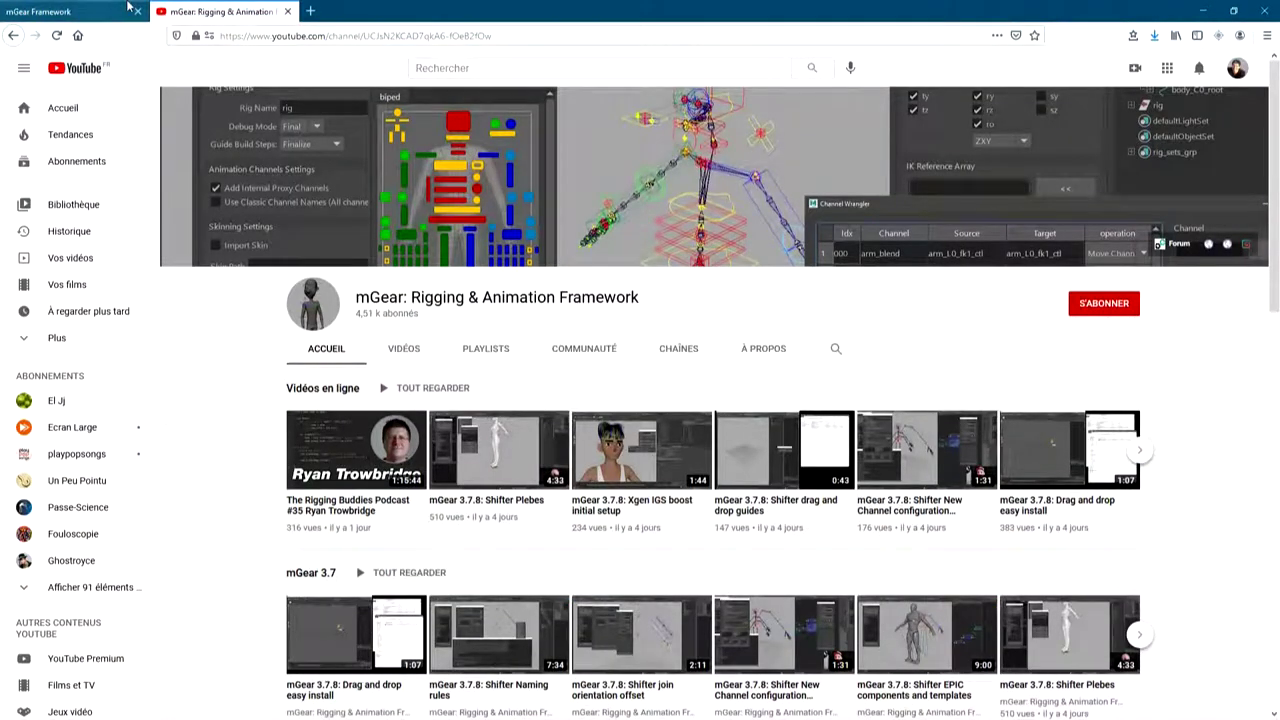
pyautogui.click(97, 15)
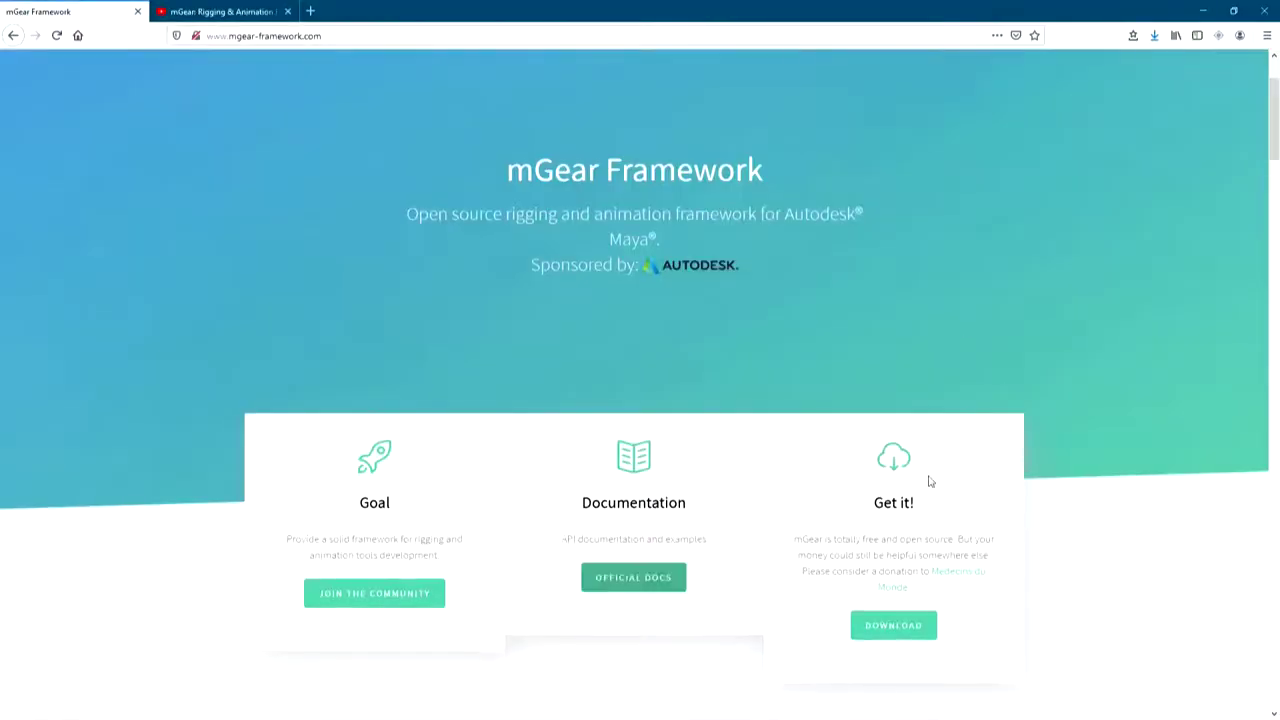
# Download mgear_3.7.9.zip from the mgear_dist GitHub releases page and open it
pyautogui.click(903, 638)
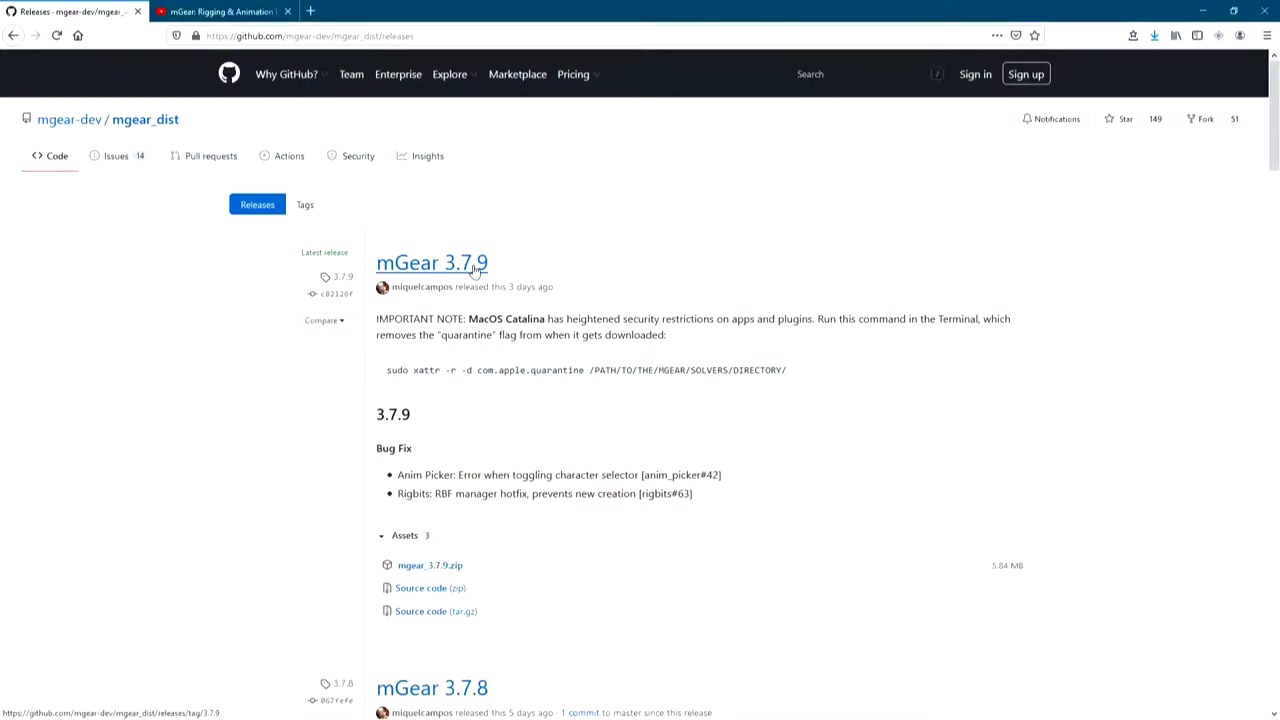
pyautogui.moveTo(506, 287); pyautogui.dragTo(540, 288)
pyautogui.click(540, 288)
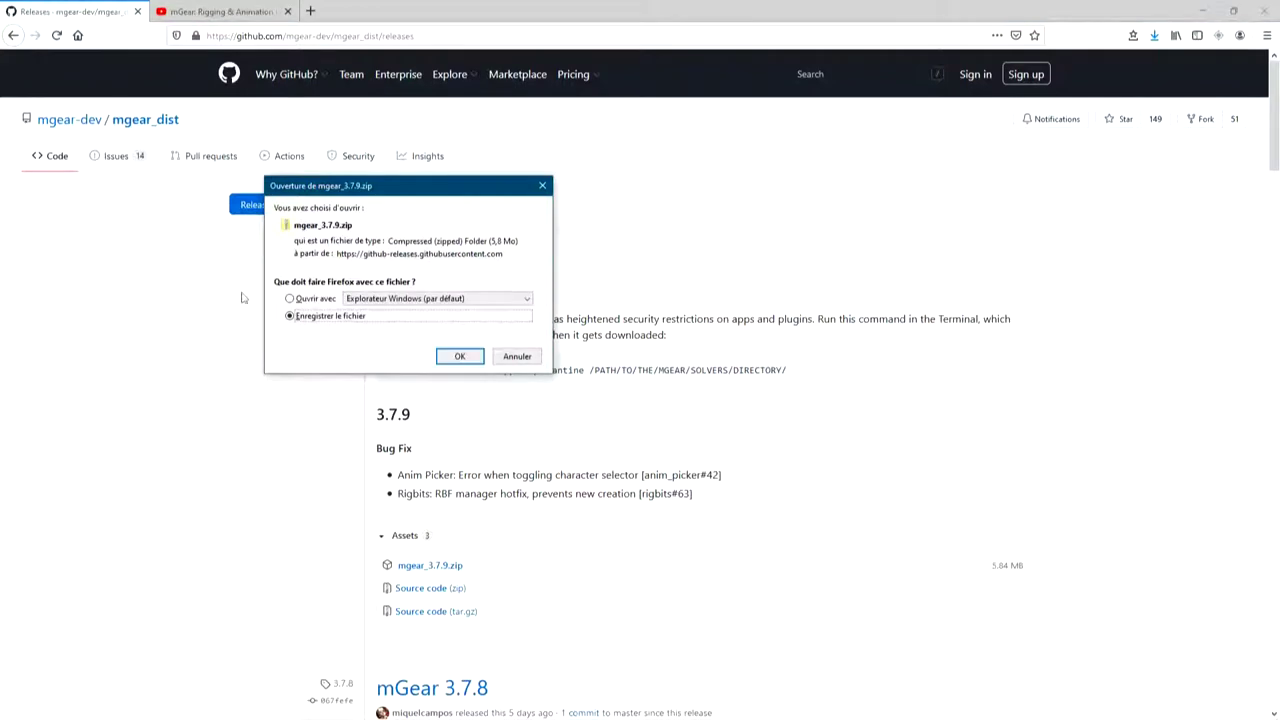
pyautogui.click(459, 357)
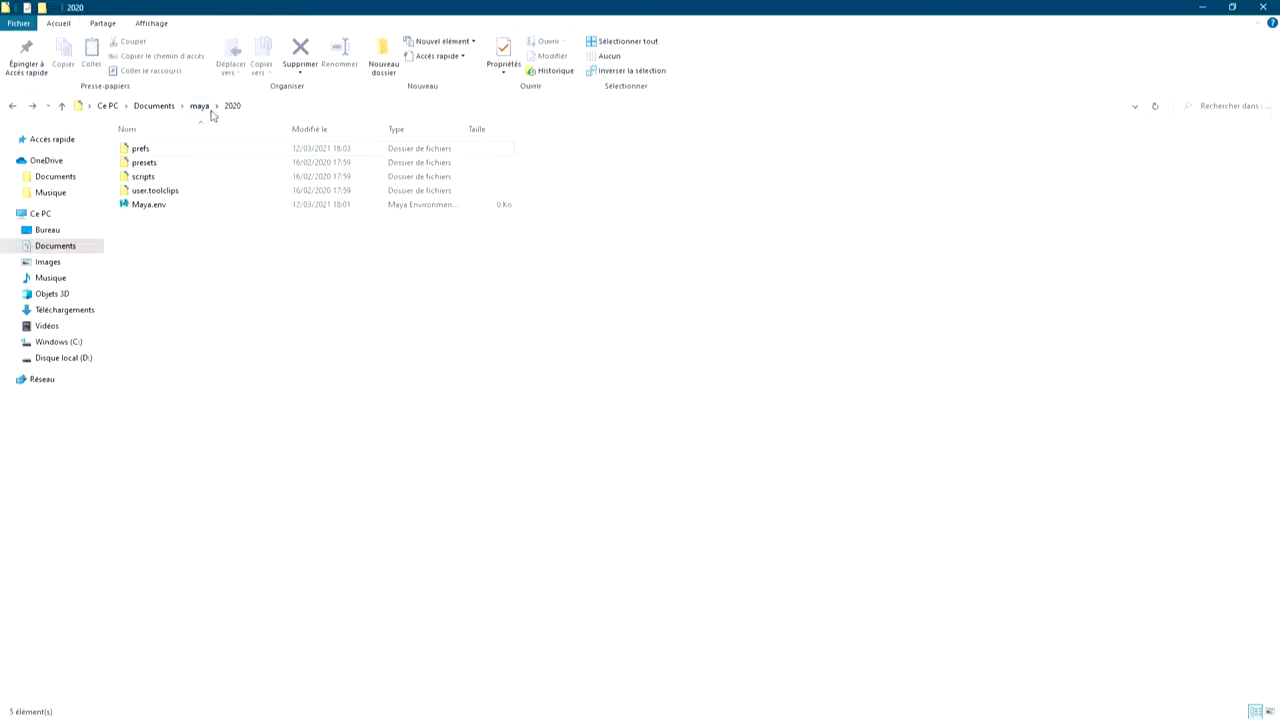
# Create a new folder named MGear inside Documents\maya\2020
pyautogui.hotkey('alt', 'Tab')
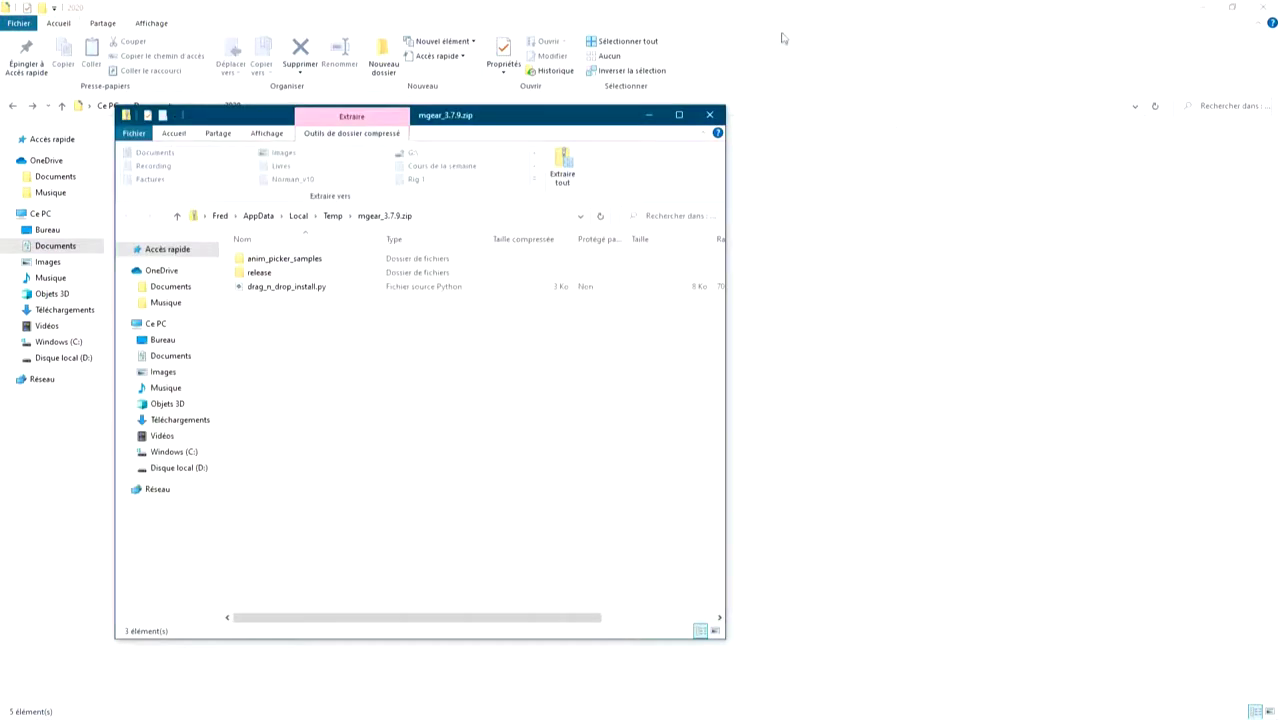
pyautogui.moveTo(556, 118); pyautogui.dragTo(924, 107)
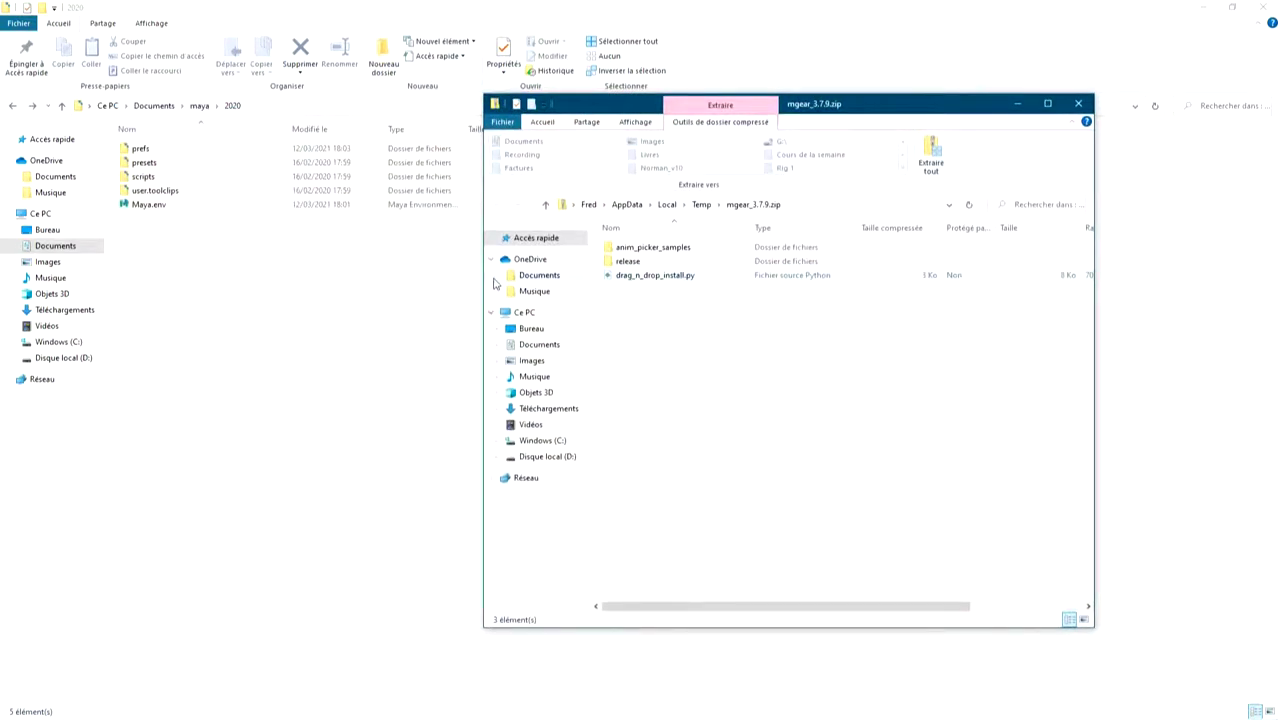
pyautogui.rightClick(246, 314)
pyautogui.moveTo(160, 515)
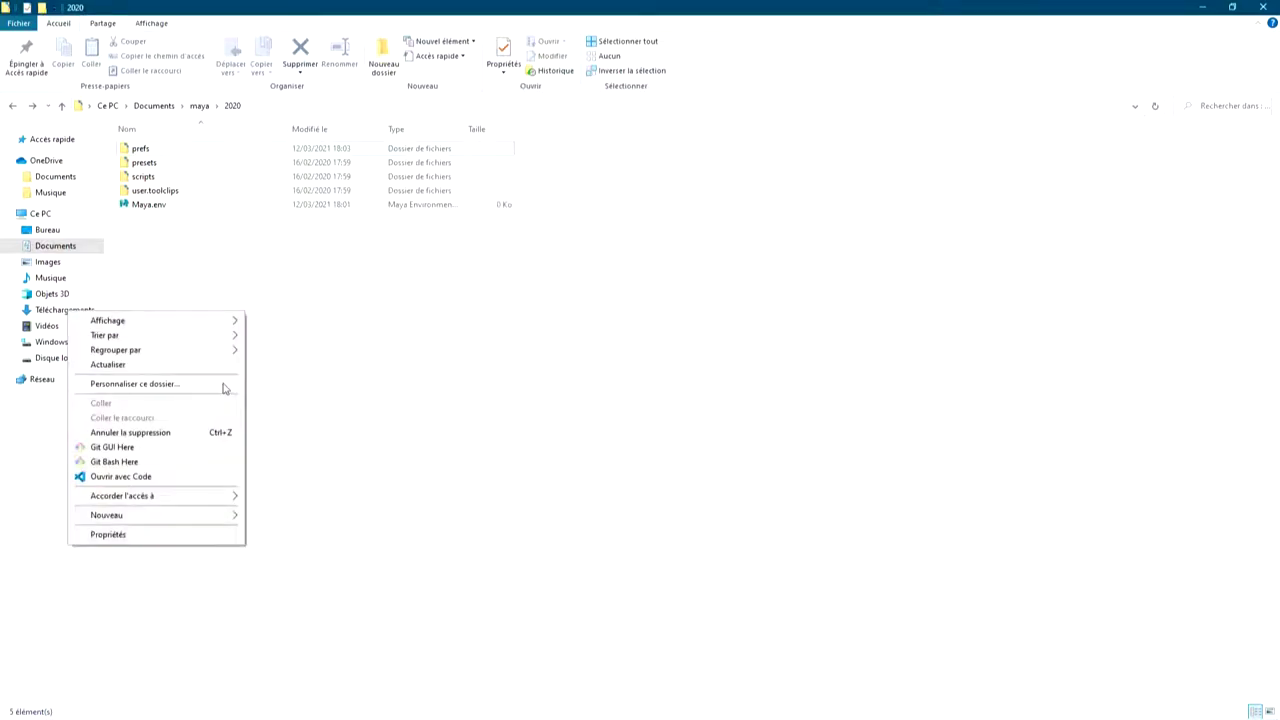
pyautogui.click(277, 516)
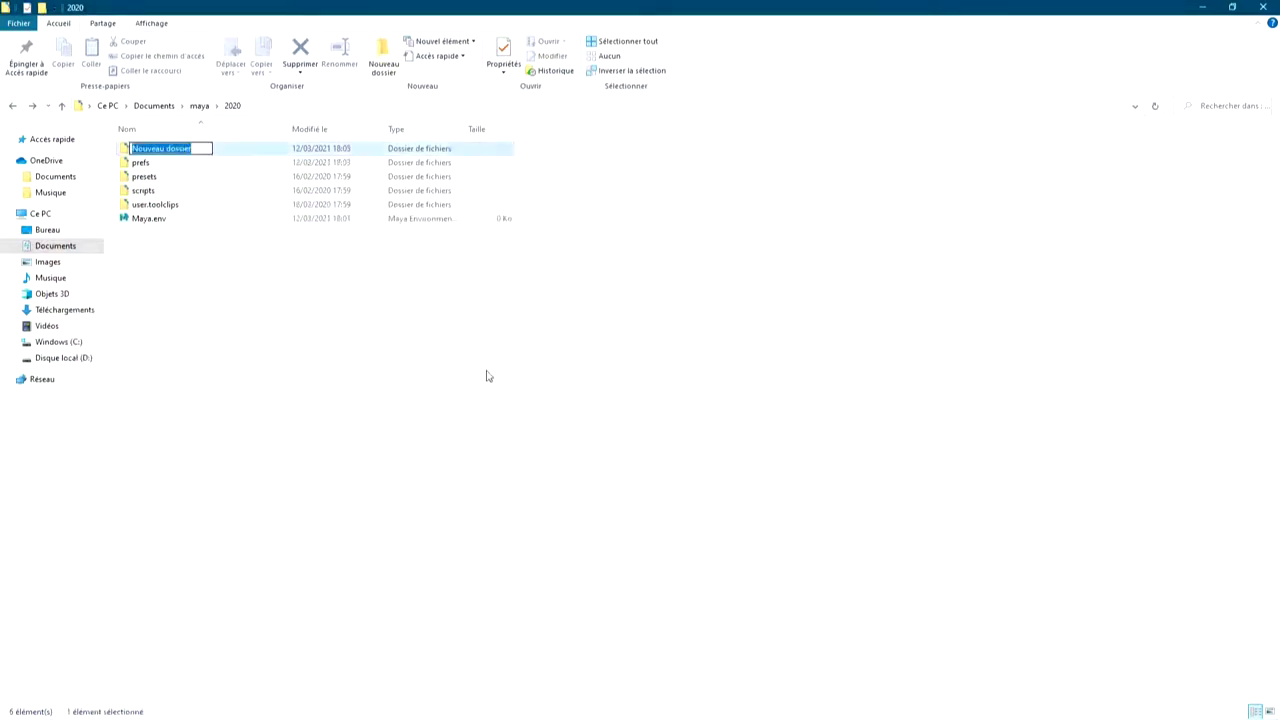
pyautogui.write('MGea')
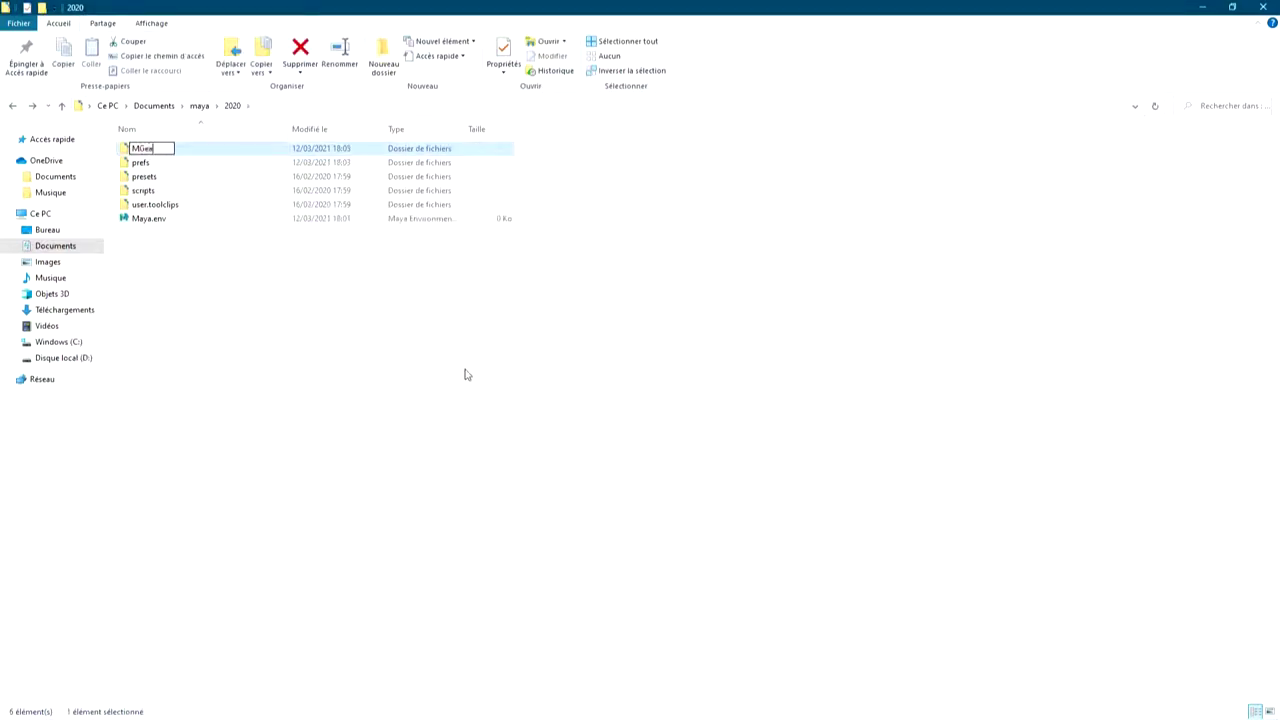
pyautogui.press('Return')
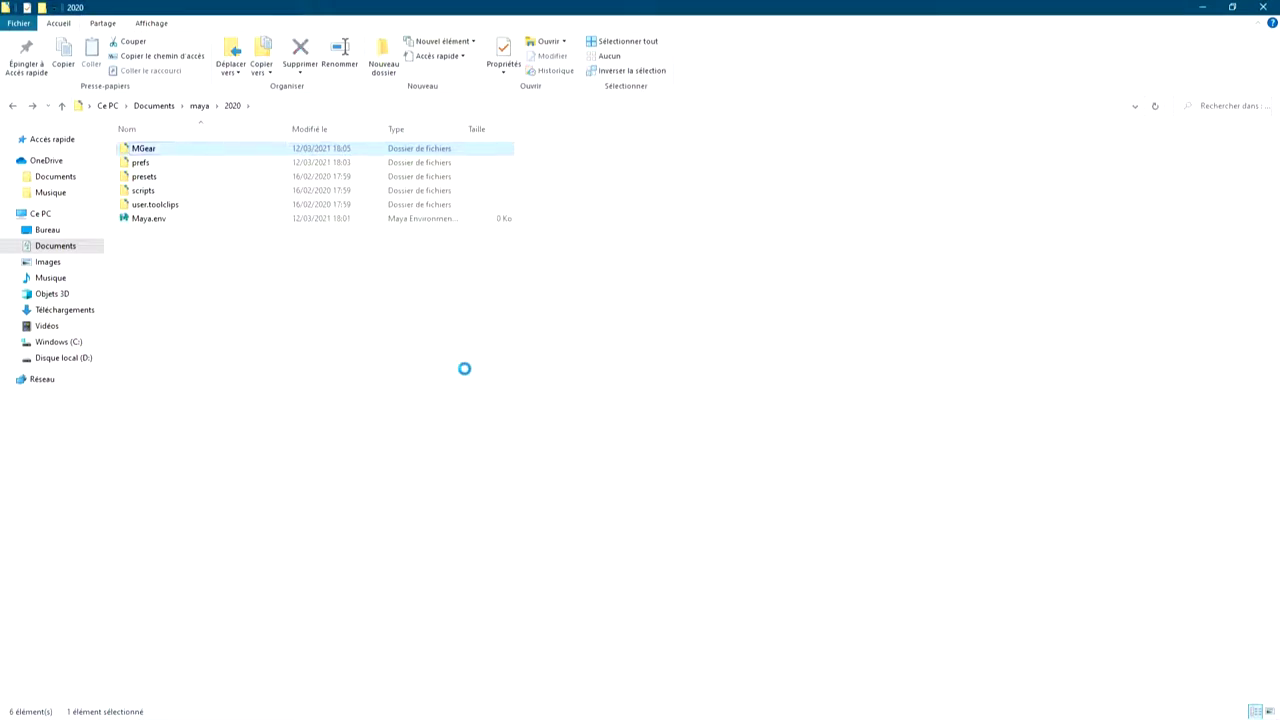
# Copy anim_picker_samples, release and drag_n_drop_install.py from the zip into MGear, then open it
pyautogui.hotkey('alt', 'Tab')
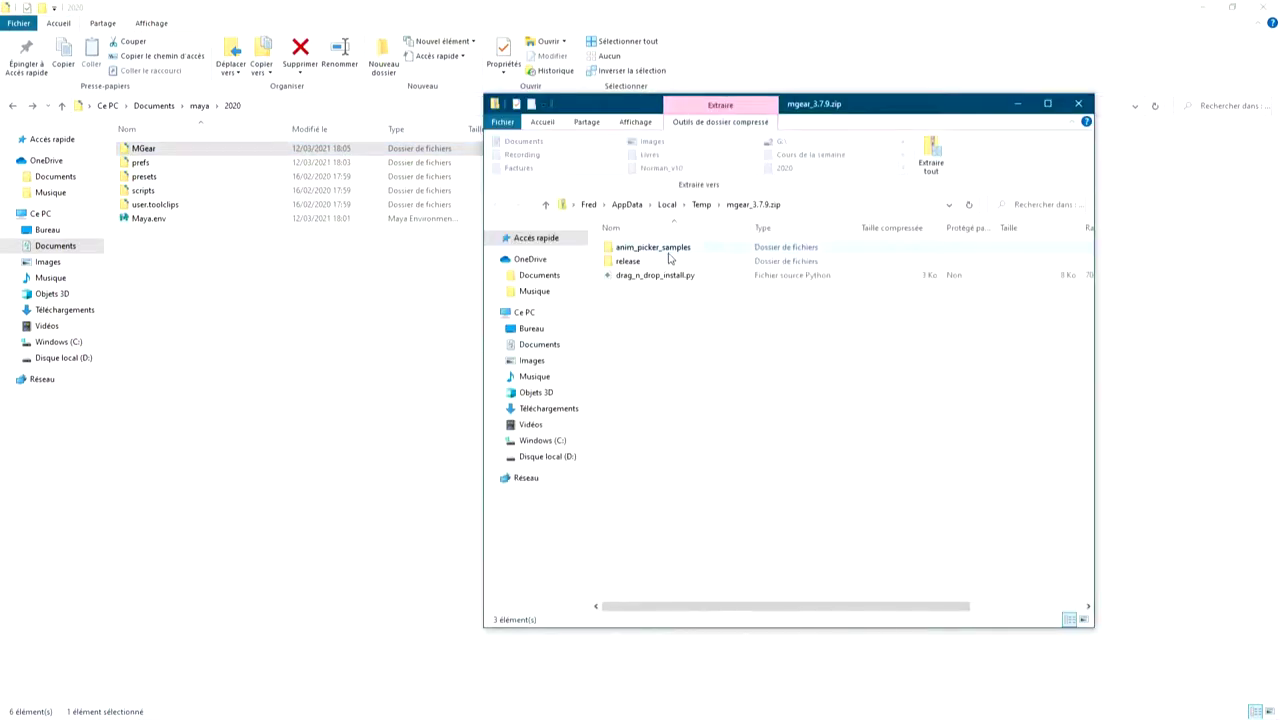
pyautogui.click(652, 247)
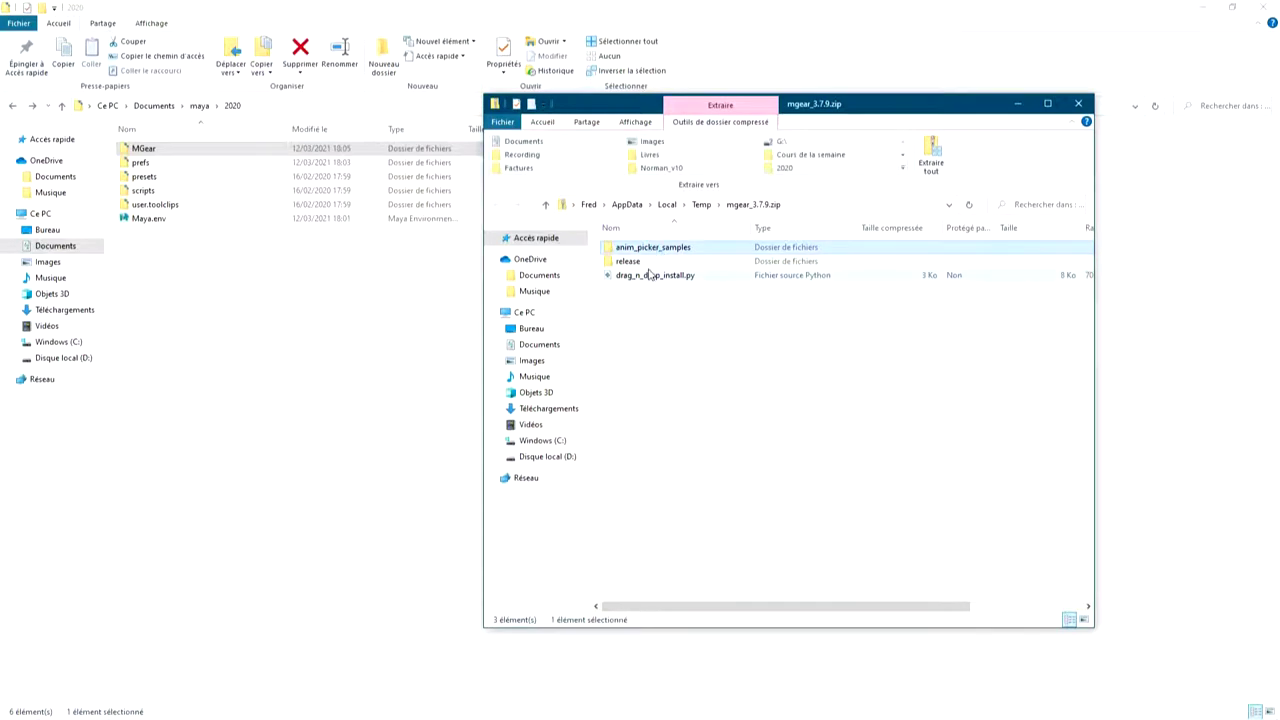
pyautogui.keyDown('shift'); pyautogui.click(652, 275); pyautogui.keyUp('shift')
pyautogui.moveTo(645, 260); pyautogui.dragTo(205, 155)
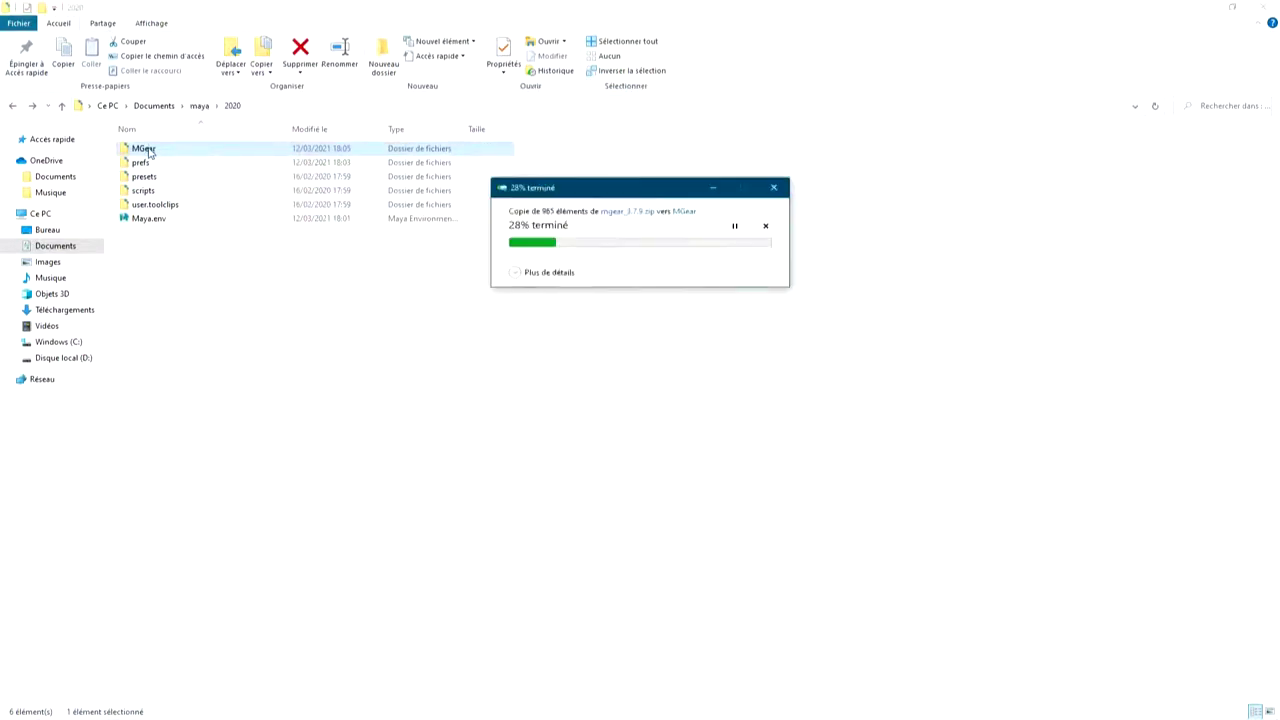
pyautogui.doubleClick(173, 152)
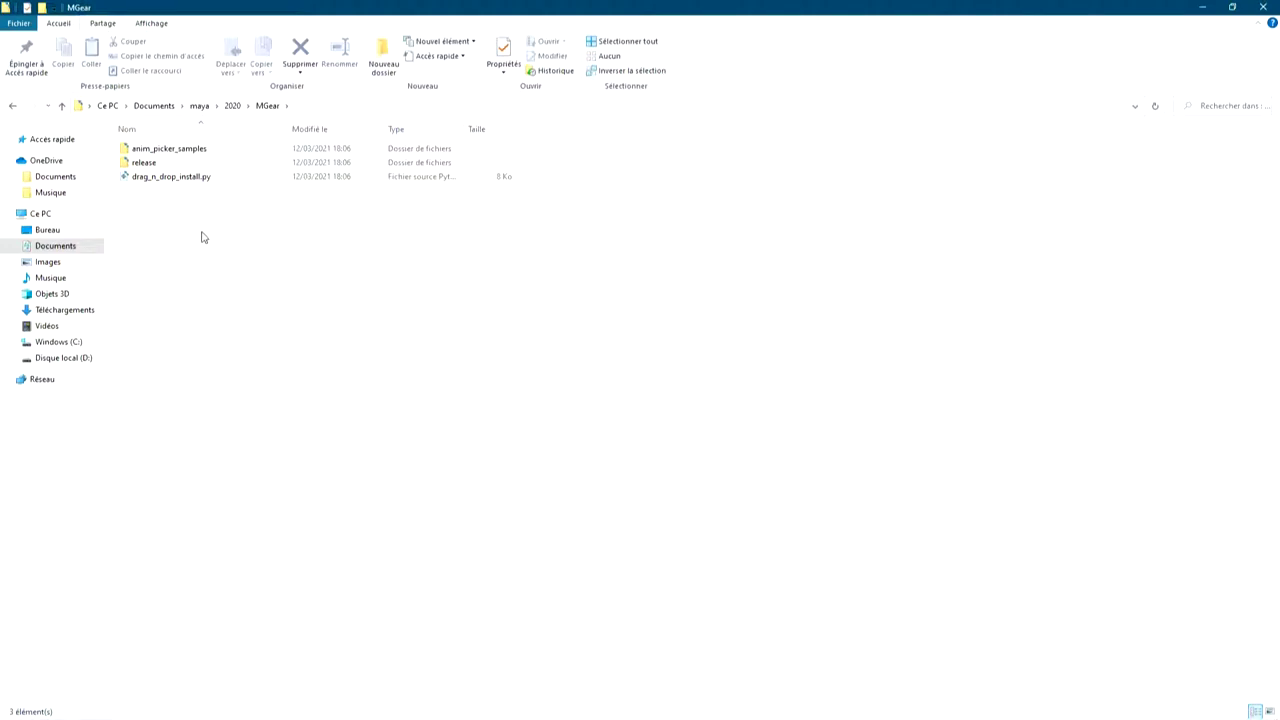
# Browse into MGear and its release folder, checking each folder's full path
pyautogui.click(231, 106)
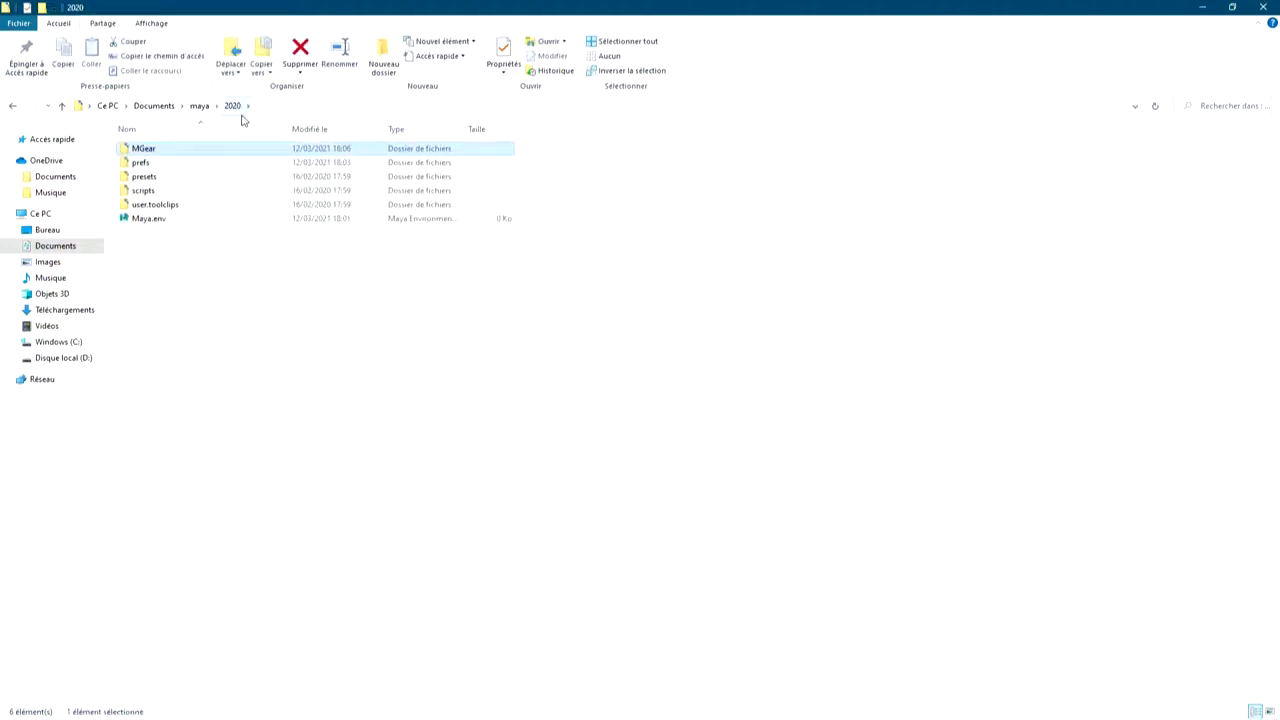
pyautogui.doubleClick(160, 153)
pyautogui.click(319, 107)
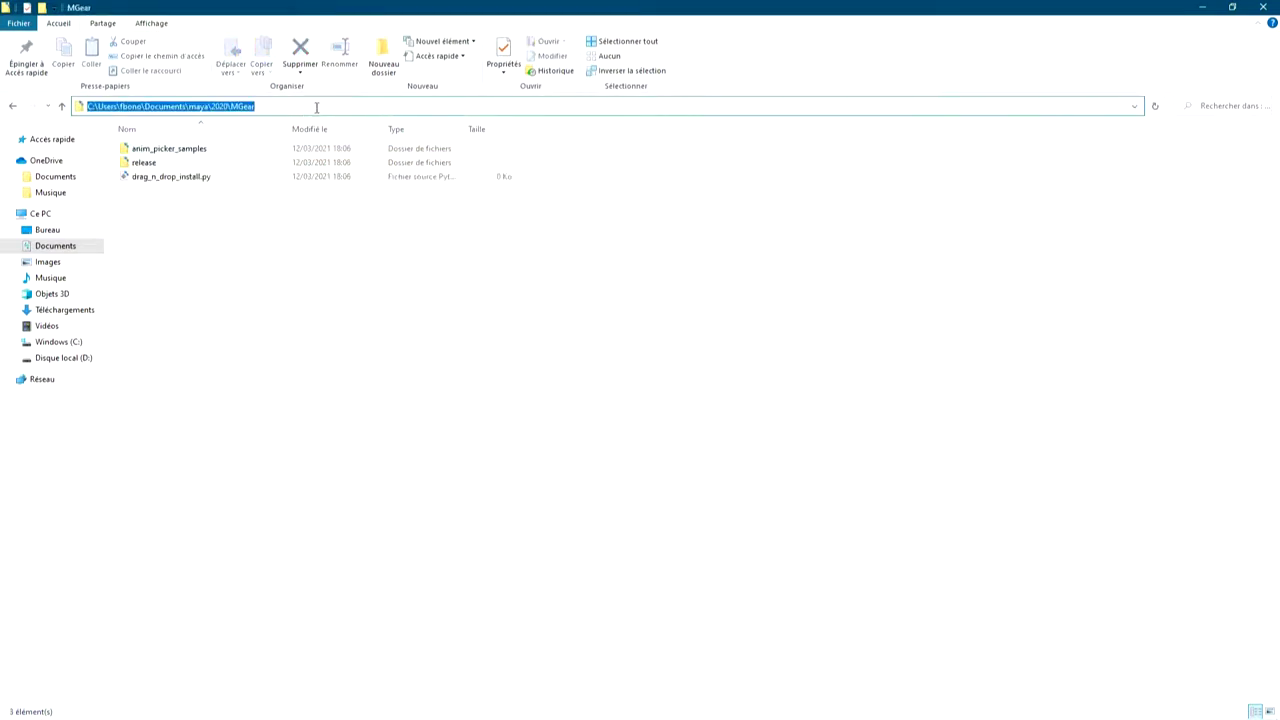
pyautogui.click(296, 263)
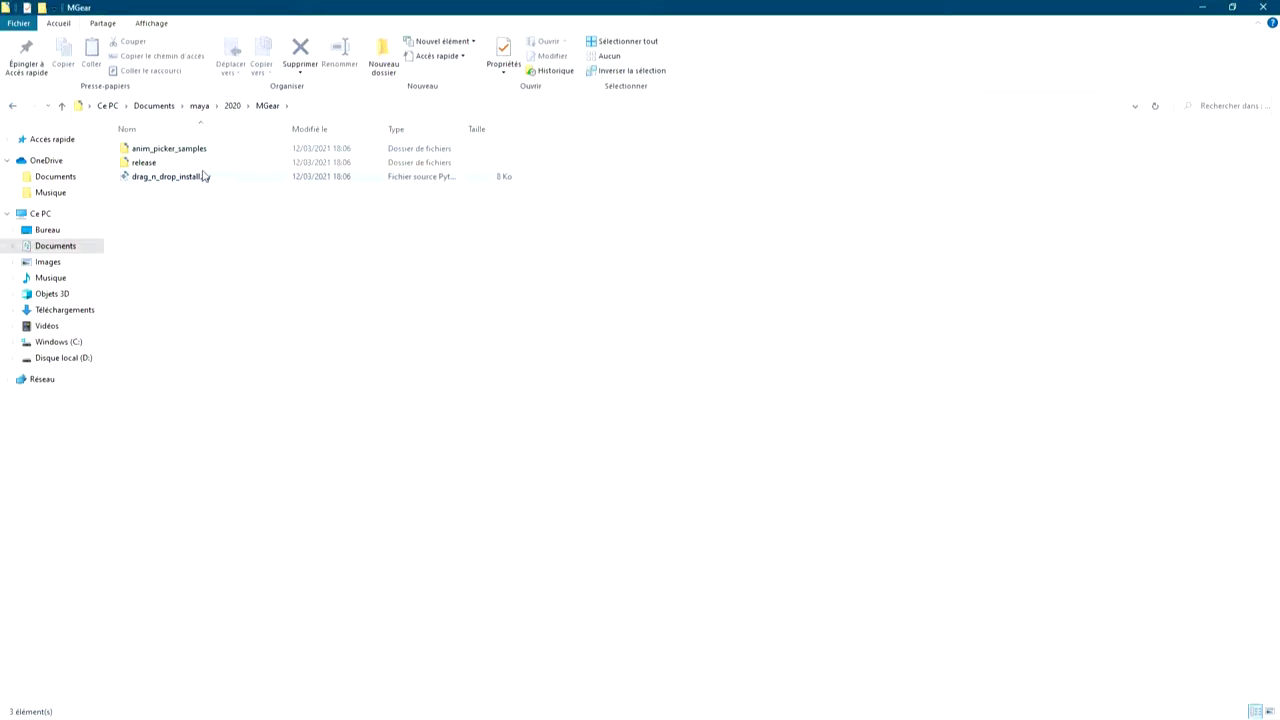
pyautogui.doubleClick(146, 163)
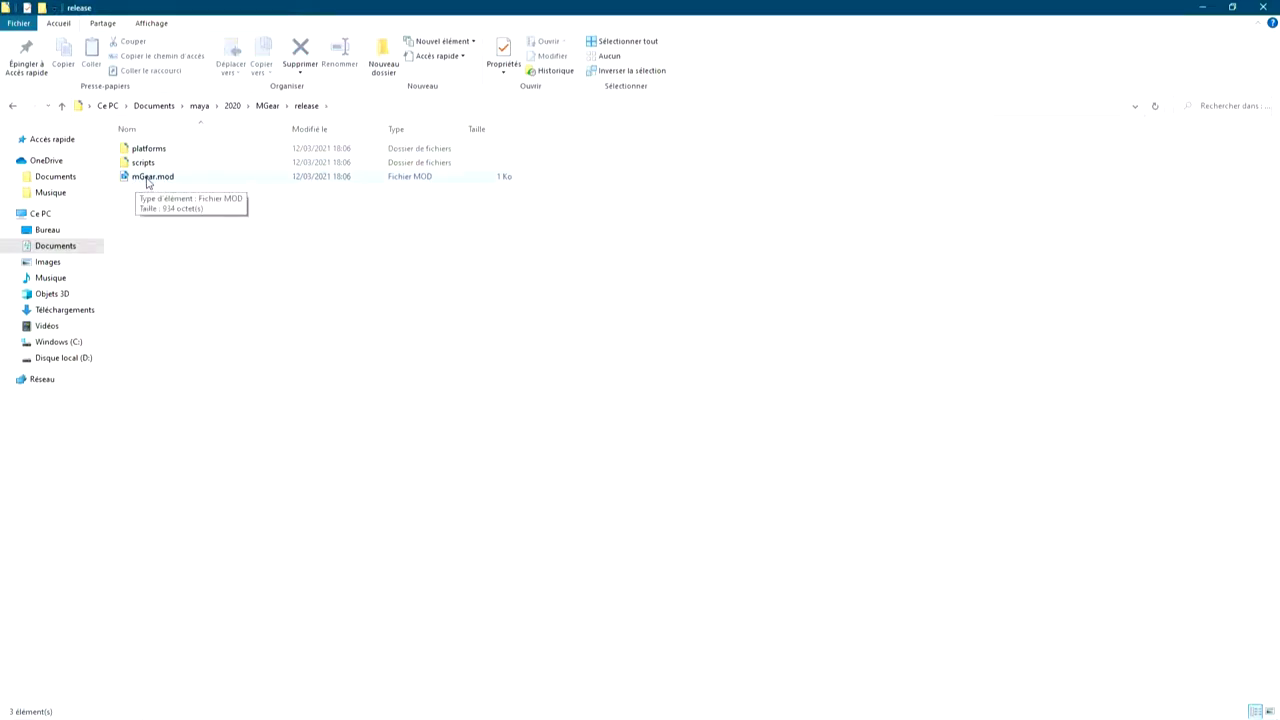
pyautogui.click(349, 105)
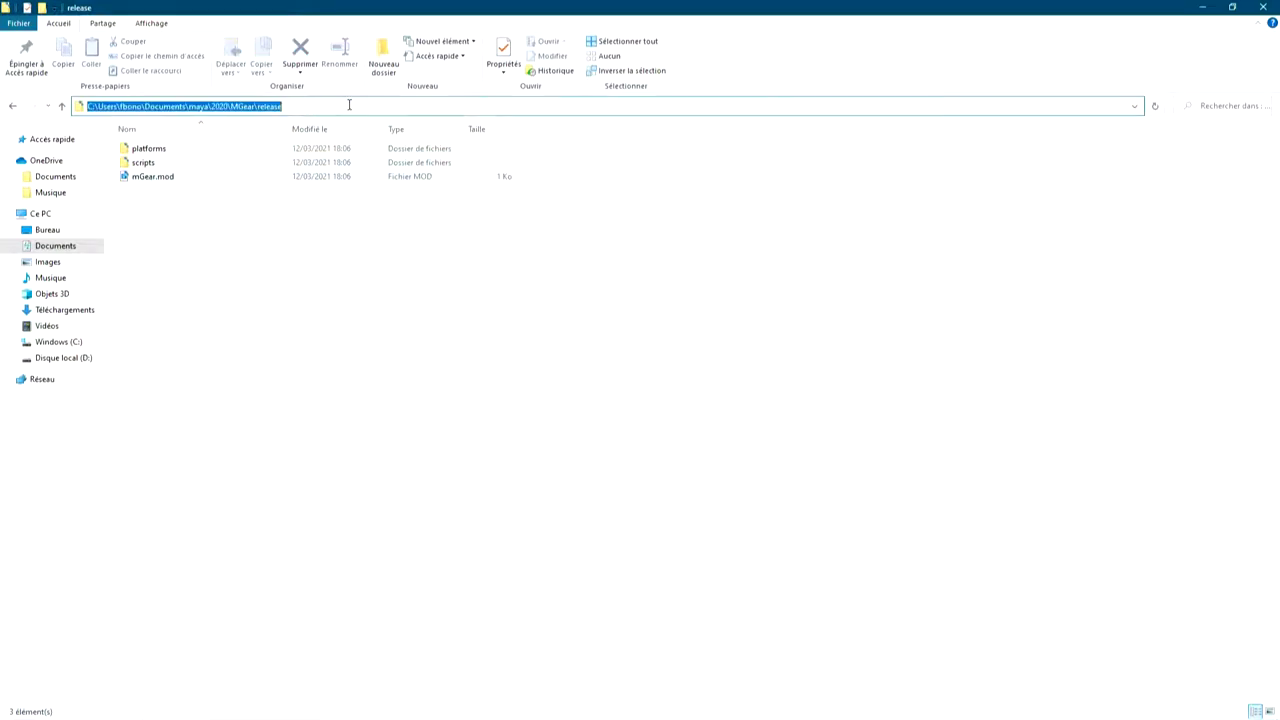
pyautogui.click(347, 243)
# Return to the maya 2020 folder and open Maya.env
pyautogui.click(14, 107)
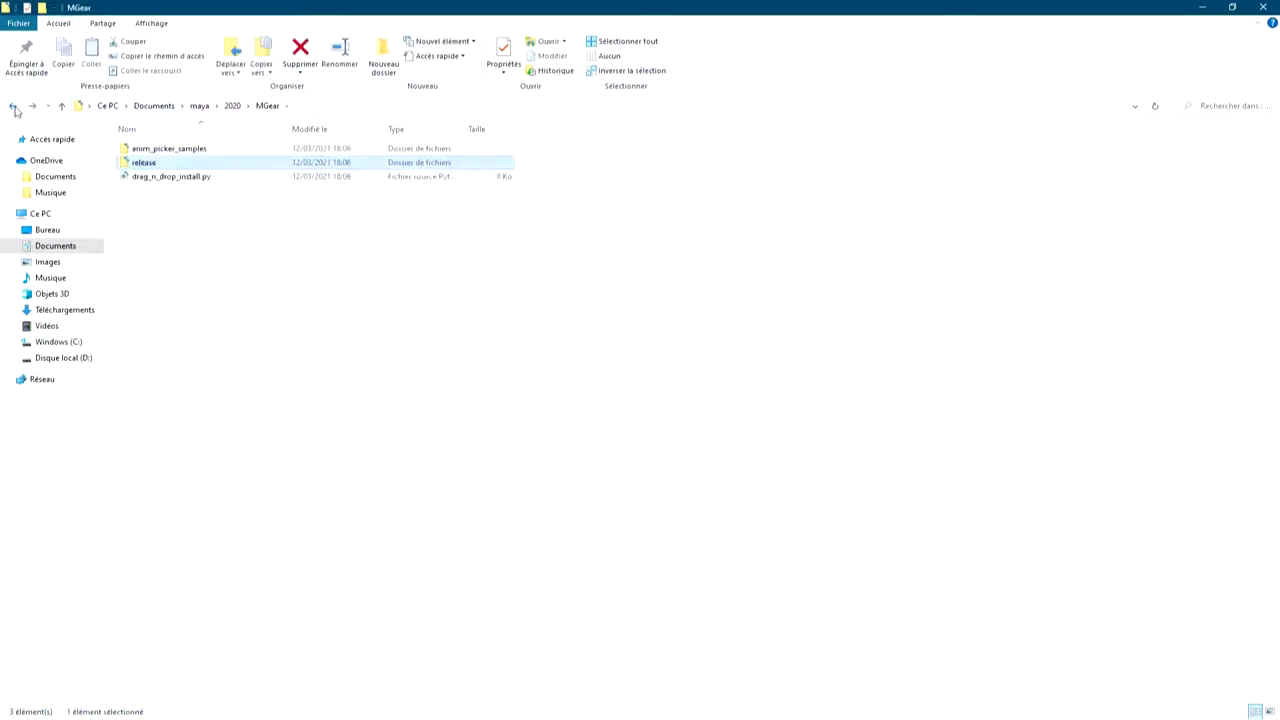
pyautogui.click(13, 106)
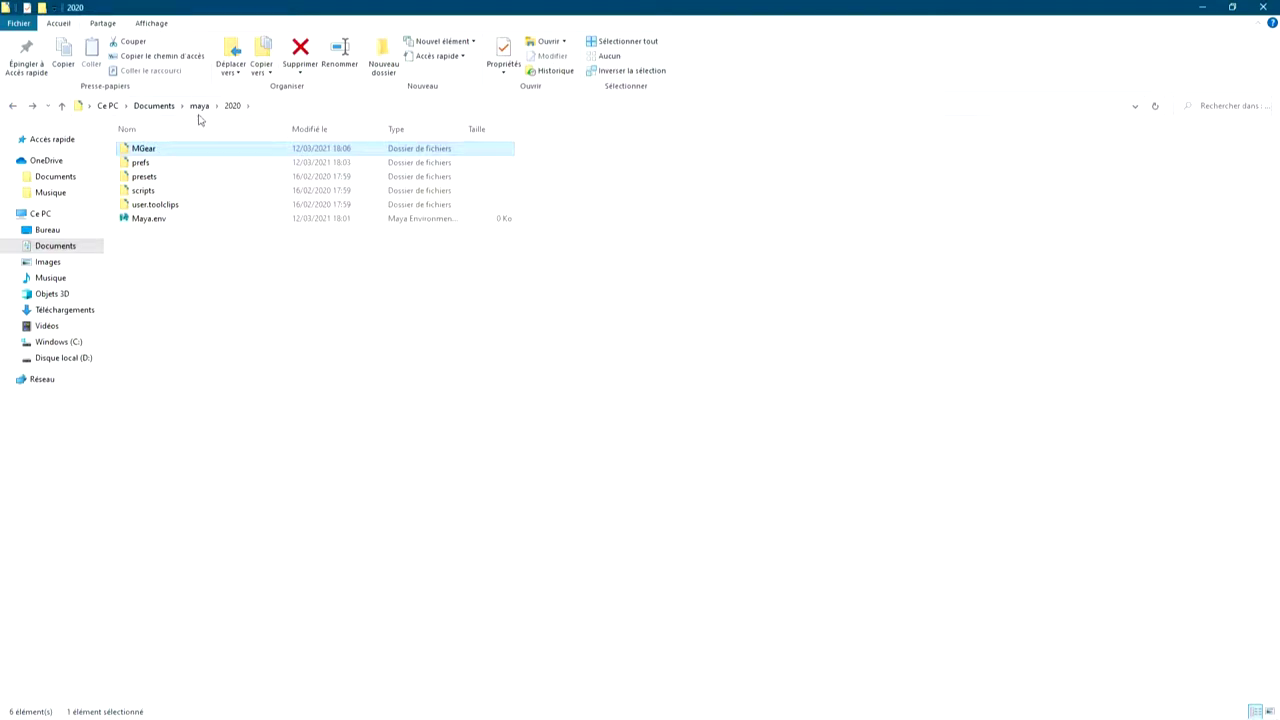
pyautogui.doubleClick(150, 218)
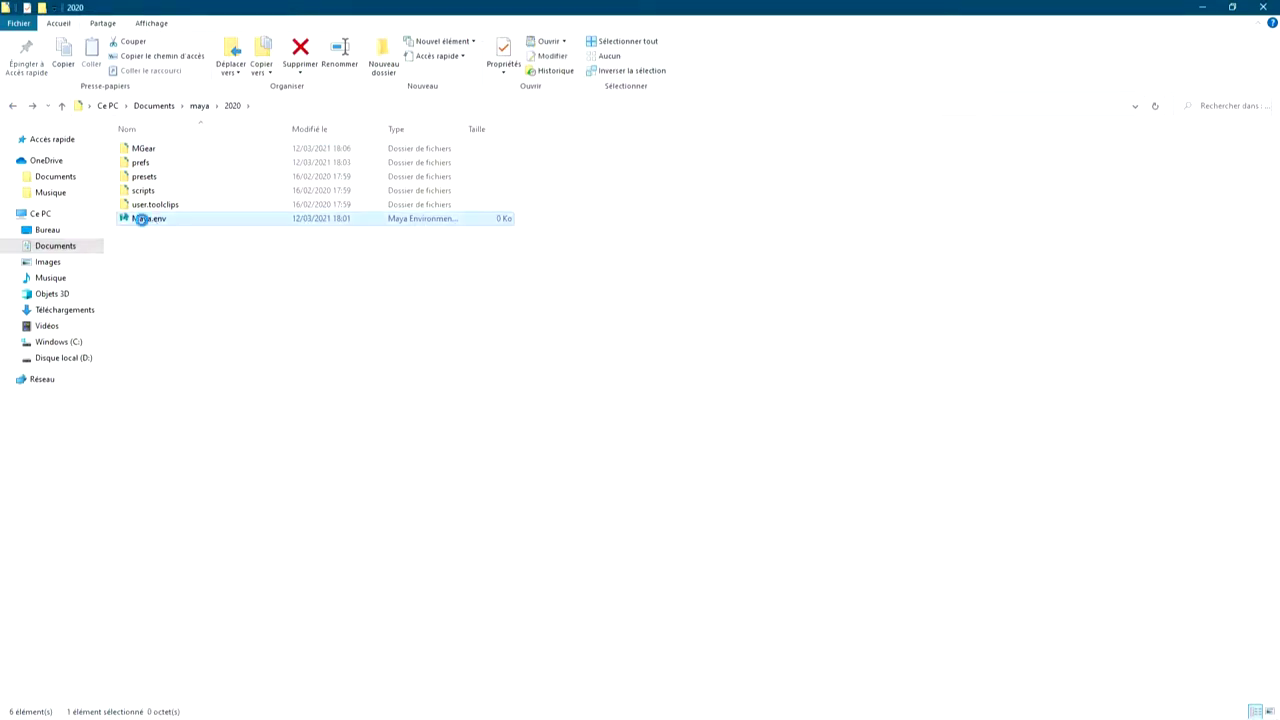
# In Notepad++, set MAYA_MODULE_PATH in Maya.env to the pasted MGear release path and save
pyautogui.rightClick(160, 222)
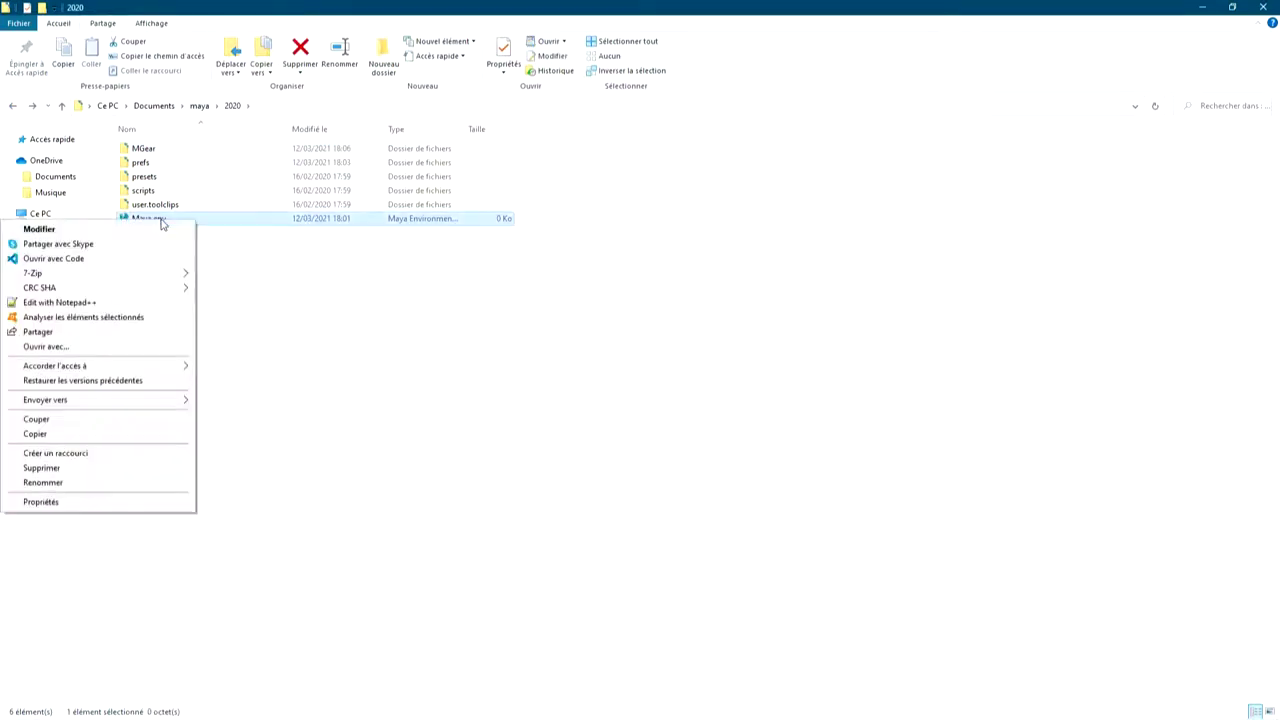
pyautogui.click(103, 302)
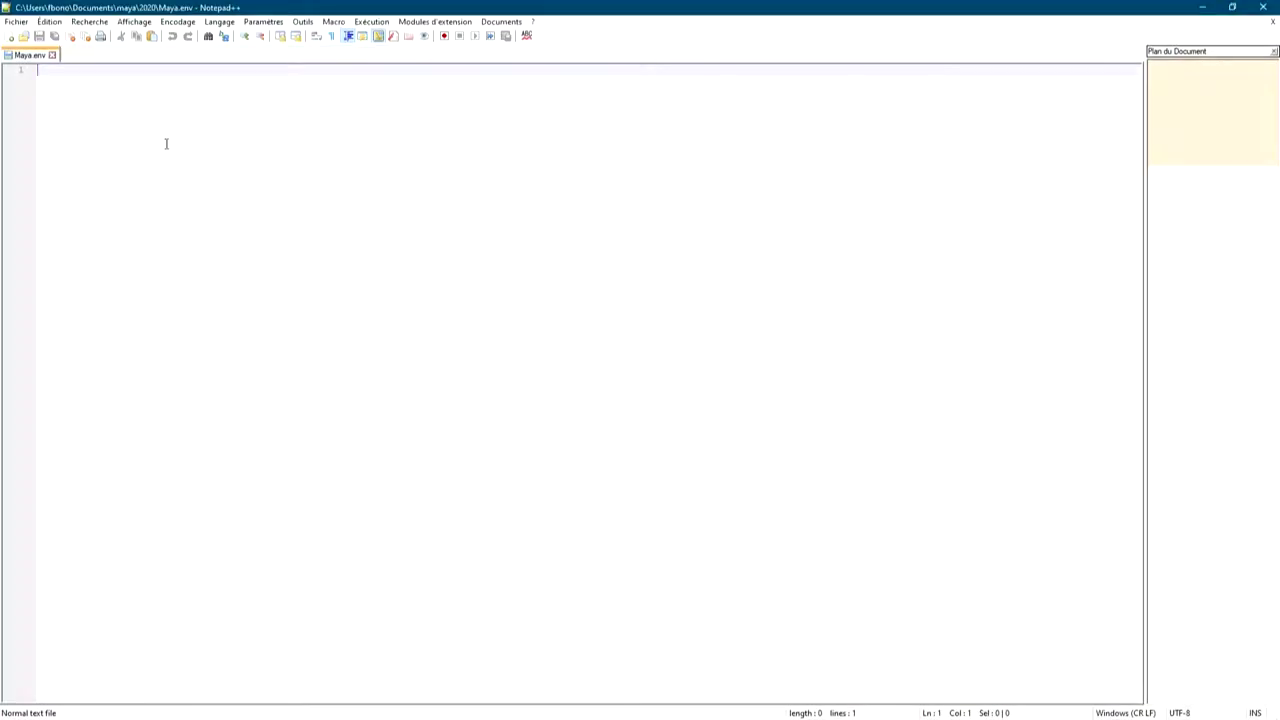
pyautogui.write('MAY')
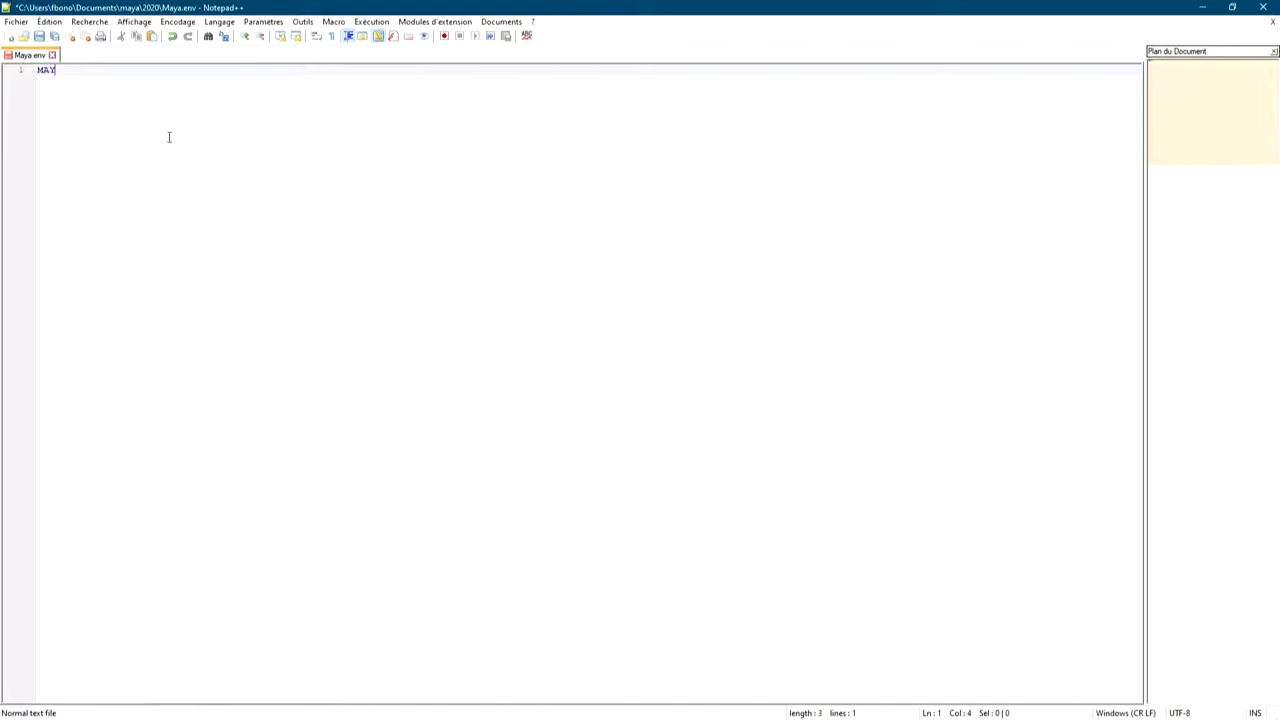
pyautogui.write('A_MODULE_PATH')
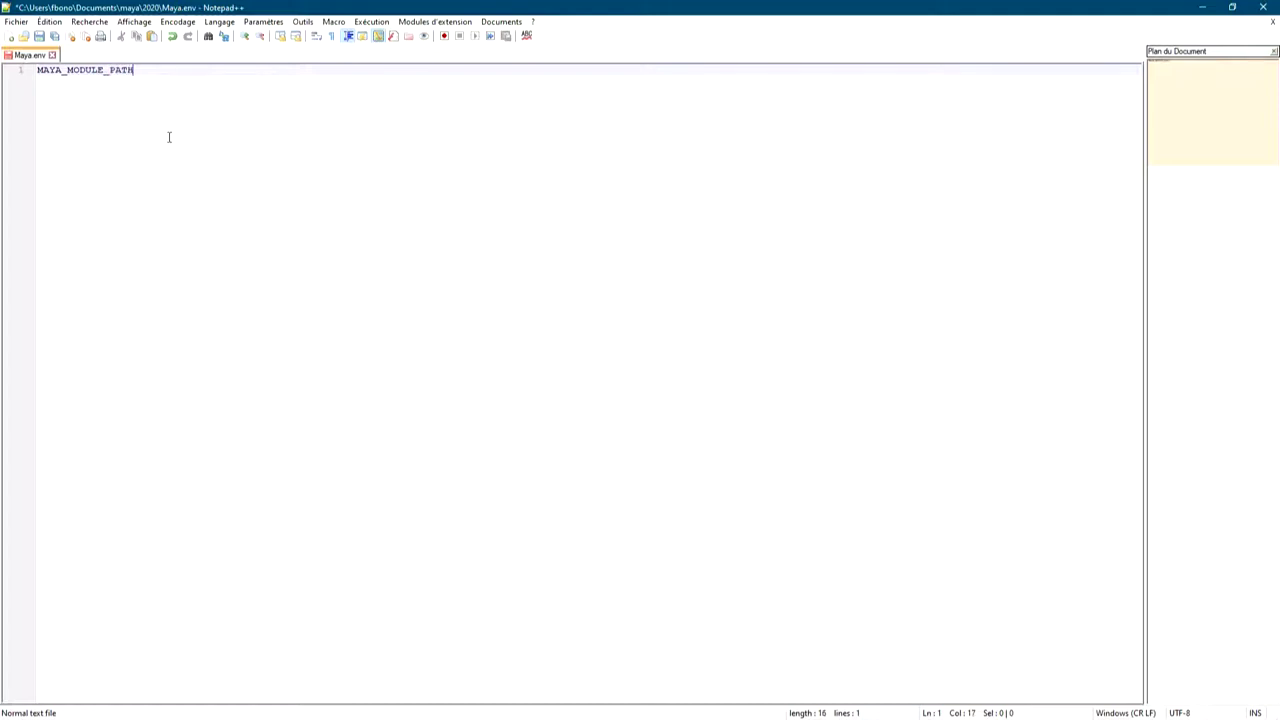
pyautogui.write('=')
pyautogui.hotkey('ctrl', 'v')
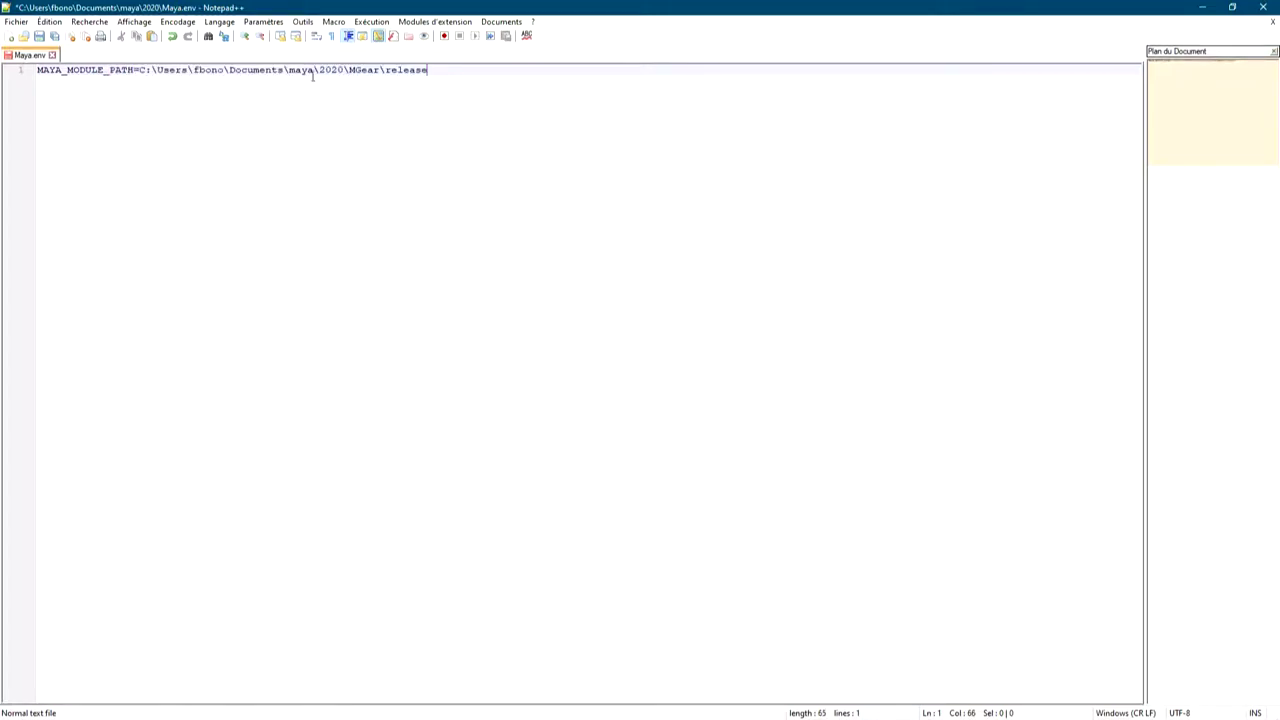
pyautogui.hotkey('ctrl', 's')
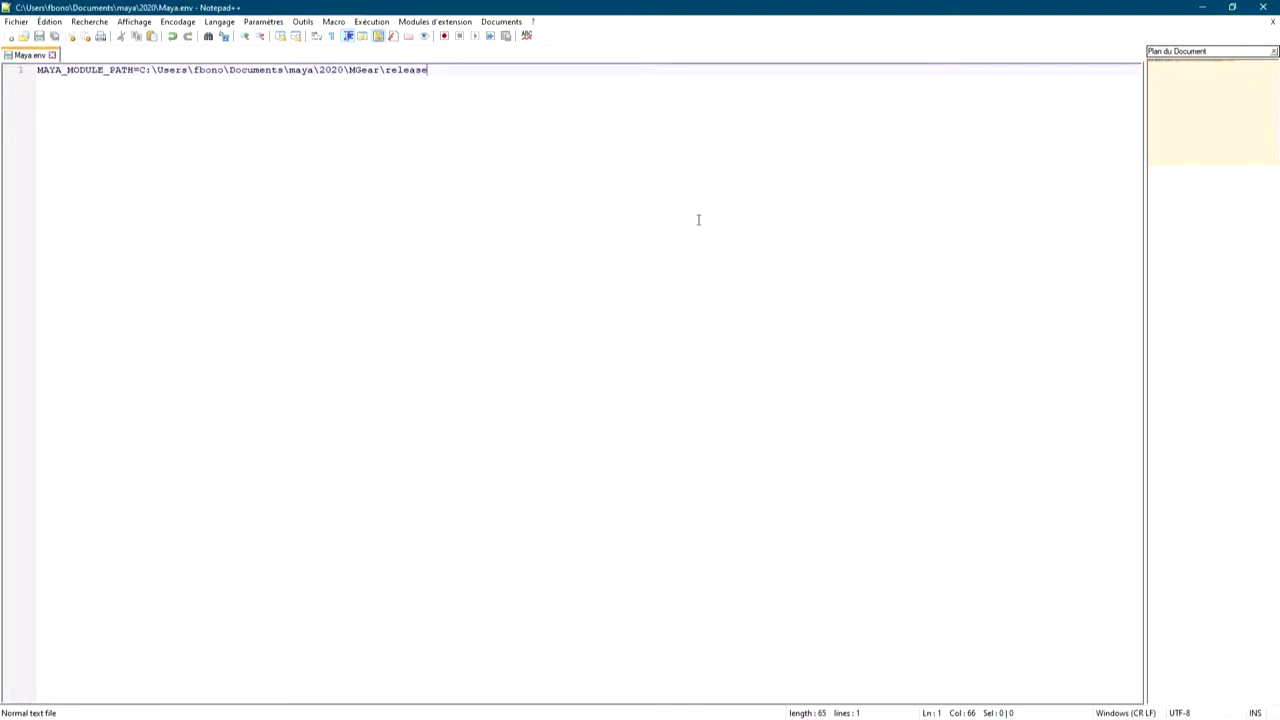
pyautogui.hotkey('alt', 'Tab')
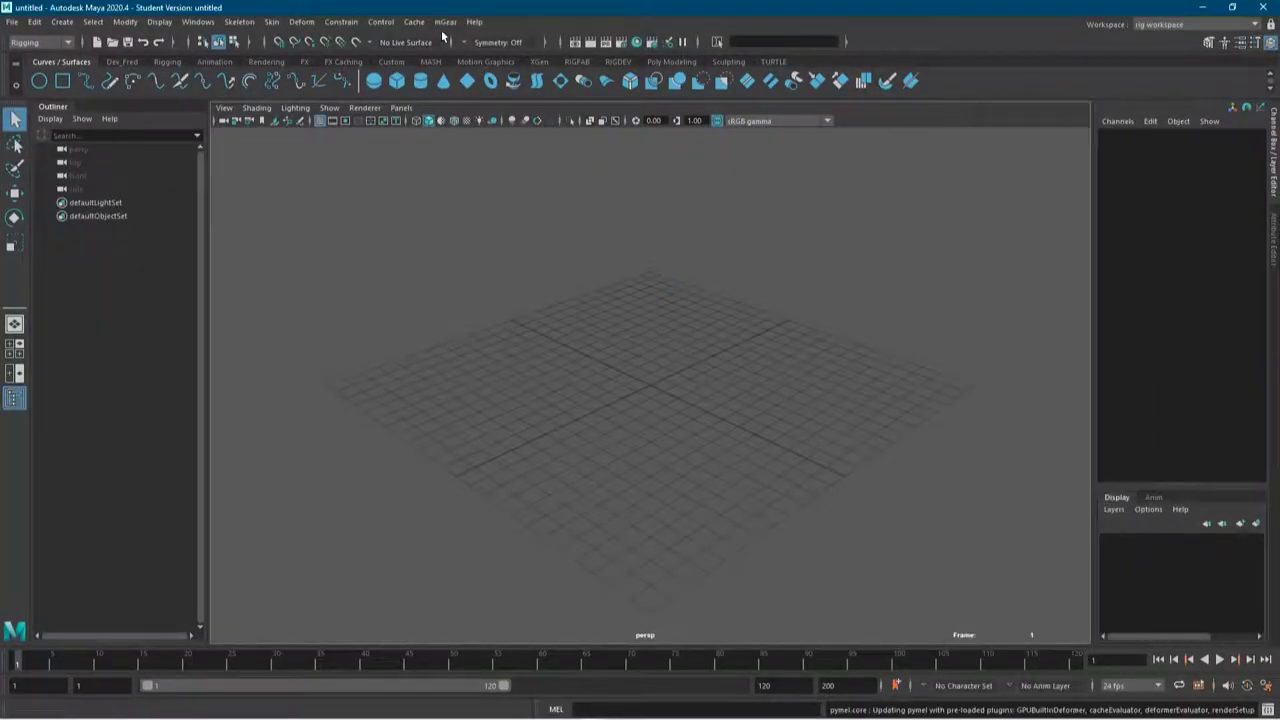
# Tear off mGear's Shifter menu as a floating window and launch its Guide Manager
pyautogui.click(447, 22)
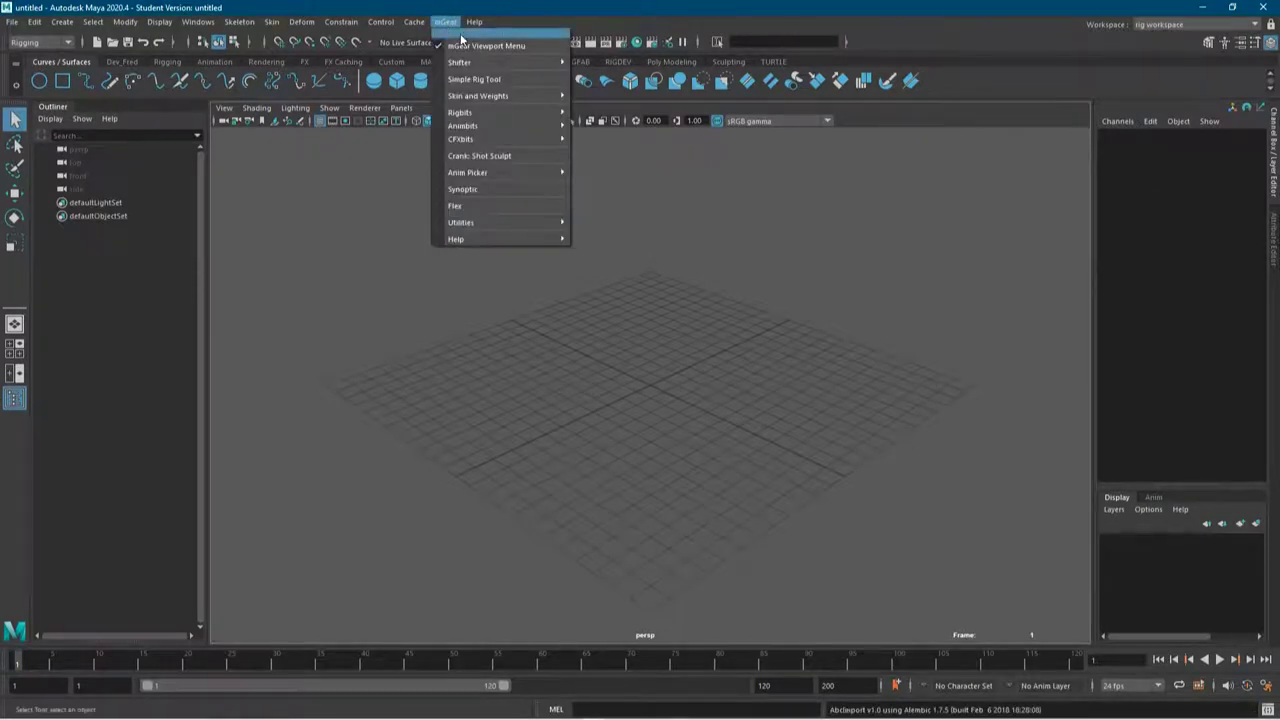
pyautogui.moveTo(490, 62)
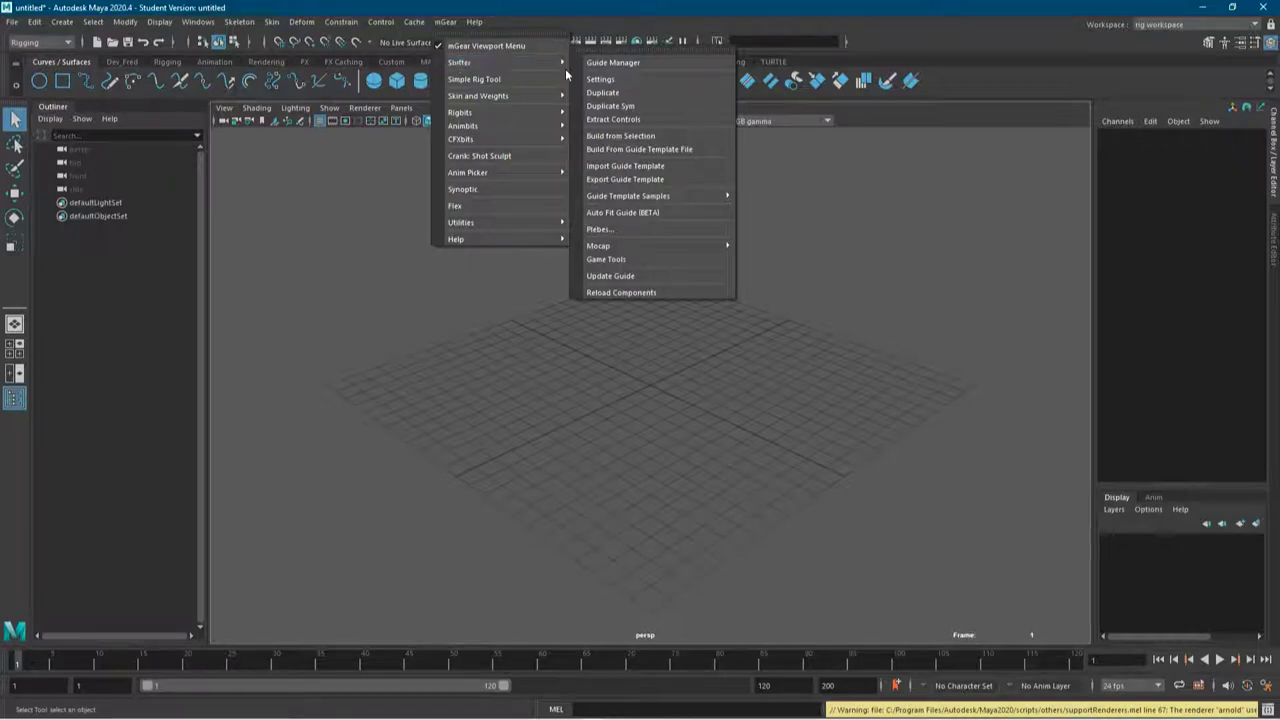
pyautogui.click(600, 55)
pyautogui.moveTo(622, 34)
pyautogui.mouseDown()
pyautogui.moveTo(229, 46)
pyautogui.moveTo(114, 33)
pyautogui.mouseUp()
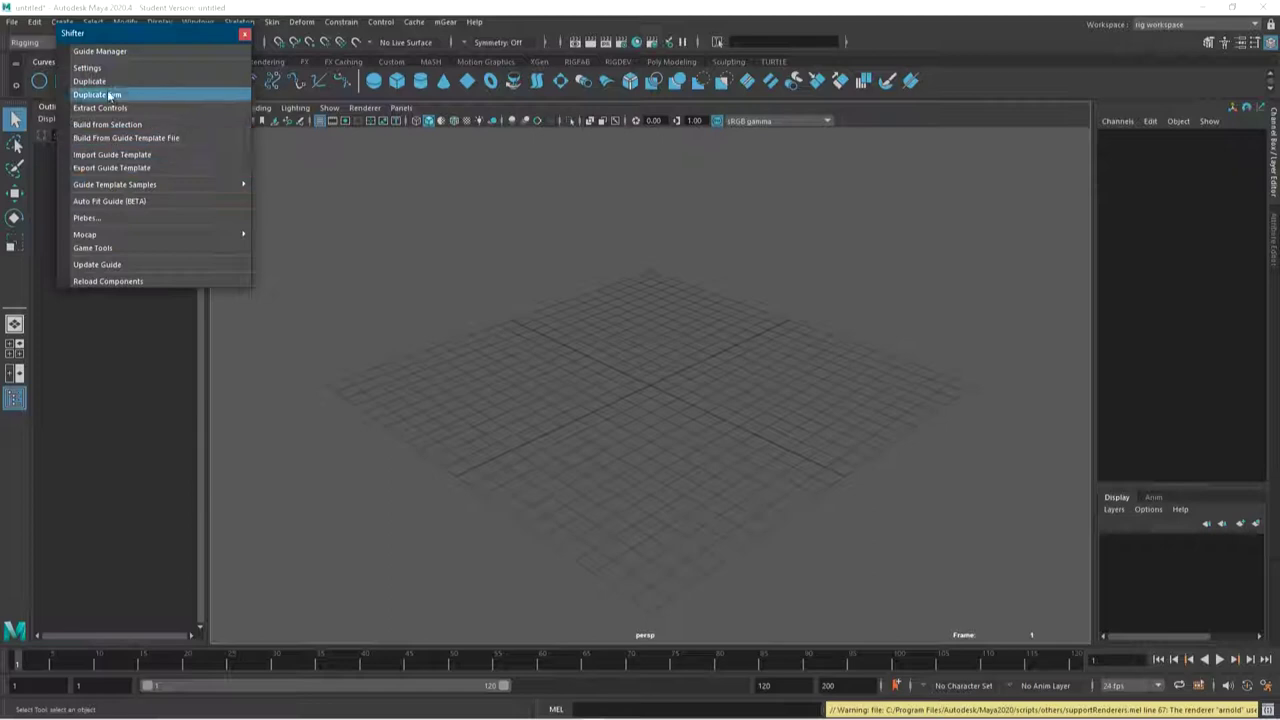
pyautogui.click(103, 53)
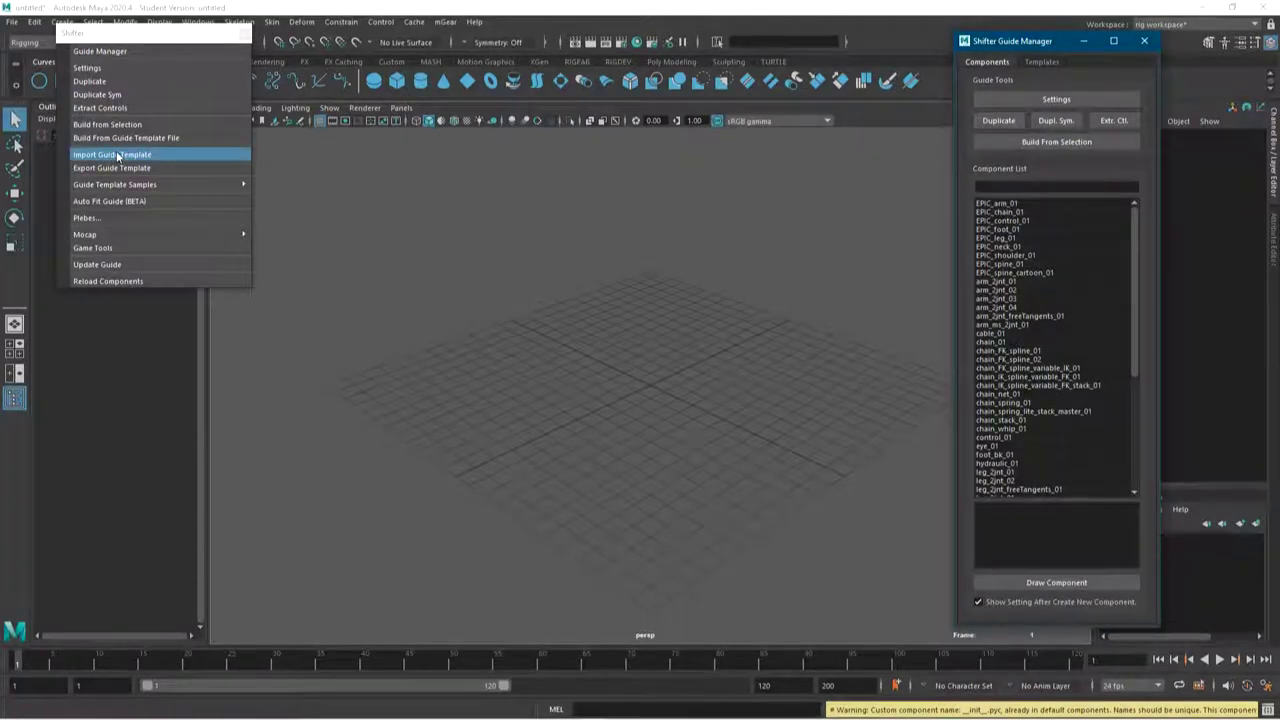
pyautogui.moveTo(114, 184)
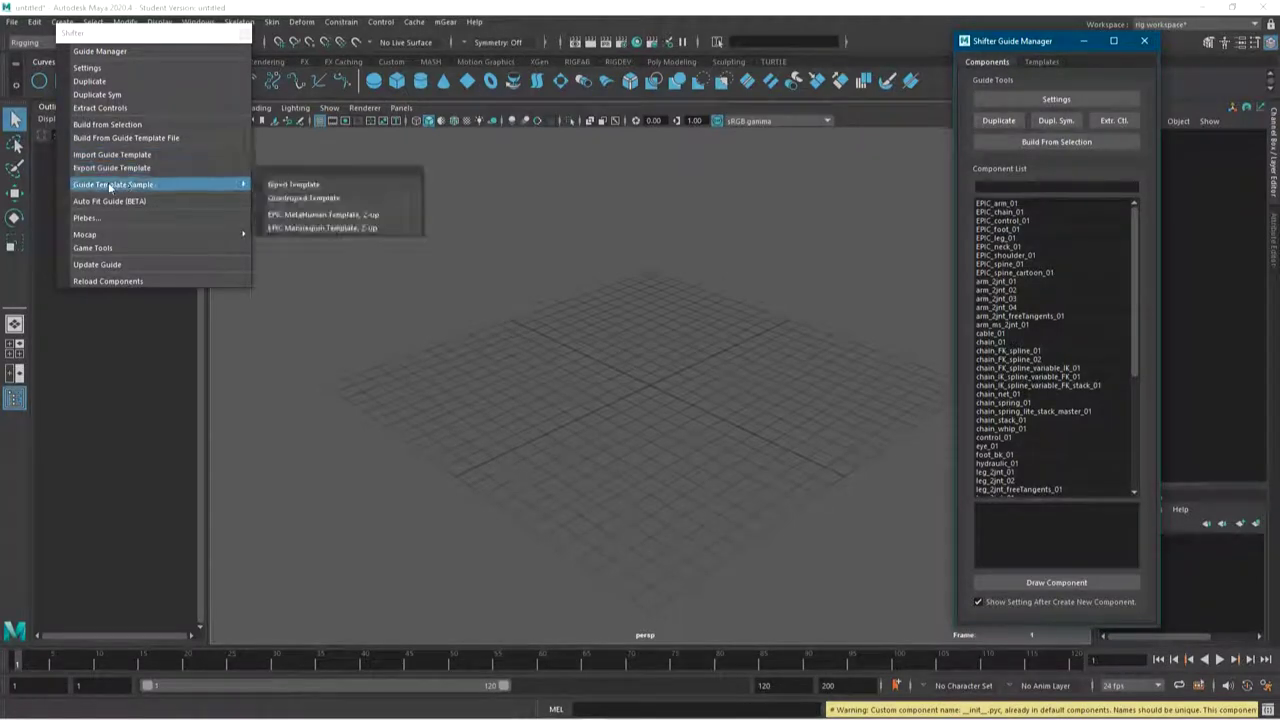
# Draw the Biped Template guide sample and frame it in the viewport
pyautogui.click(308, 188)
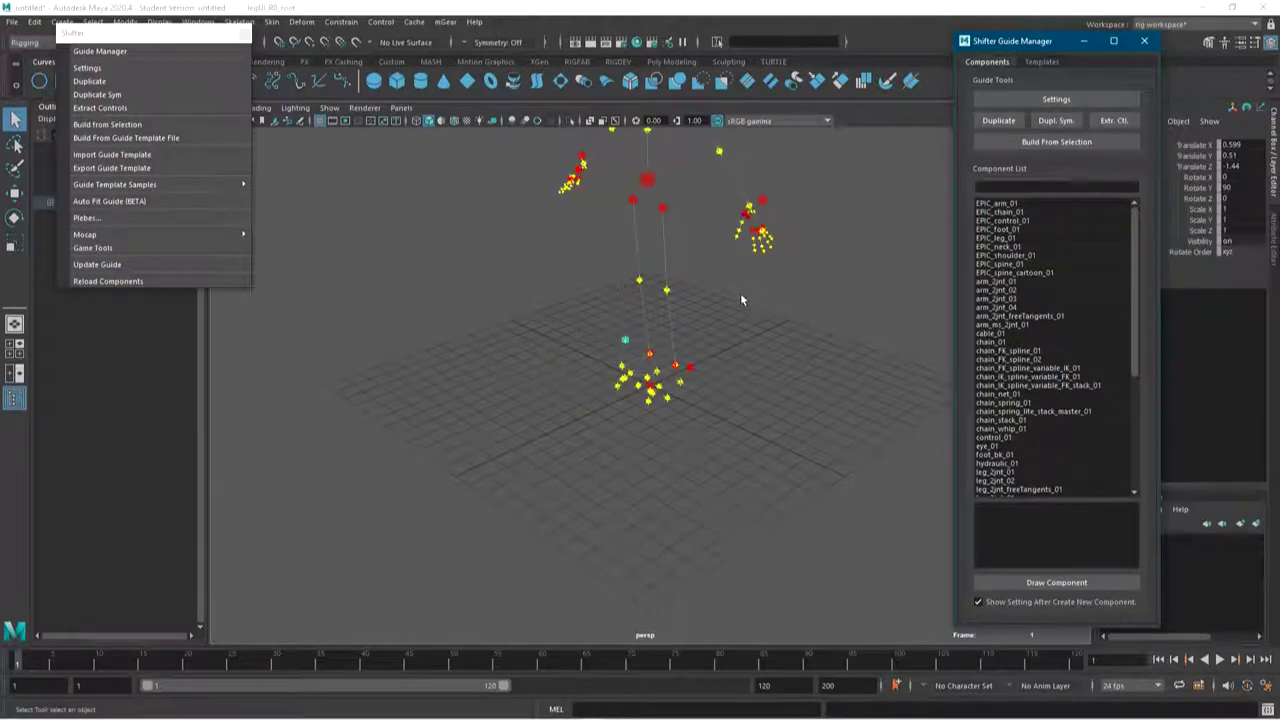
pyautogui.keyDown('alt'); pyautogui.moveTo(740, 293); pyautogui.dragTo(690, 420, button='middle'); pyautogui.keyUp('alt')
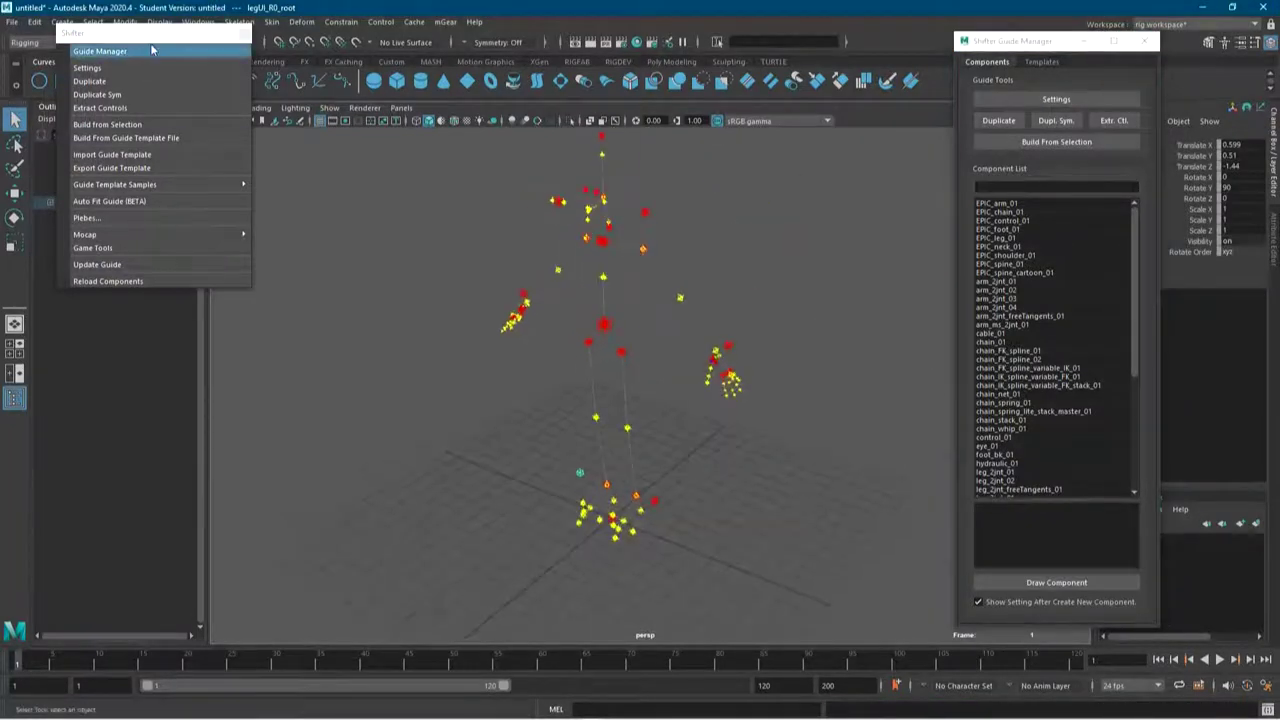
pyautogui.click(297, 186)
pyautogui.keyDown('alt'); pyautogui.moveTo(597, 292); pyautogui.dragTo(590, 335); pyautogui.keyUp('alt')
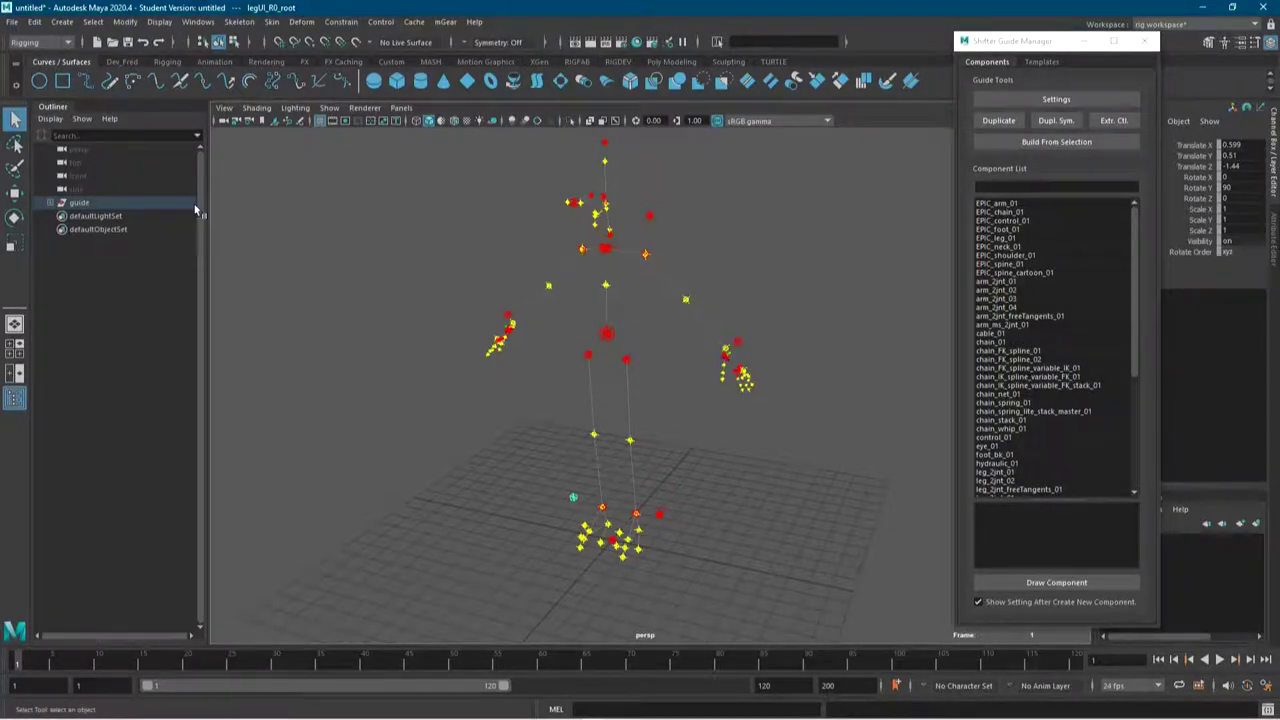
# Expand guide and global_C0_root in the Outliner, then select global_C0_root
pyautogui.click(51, 203)
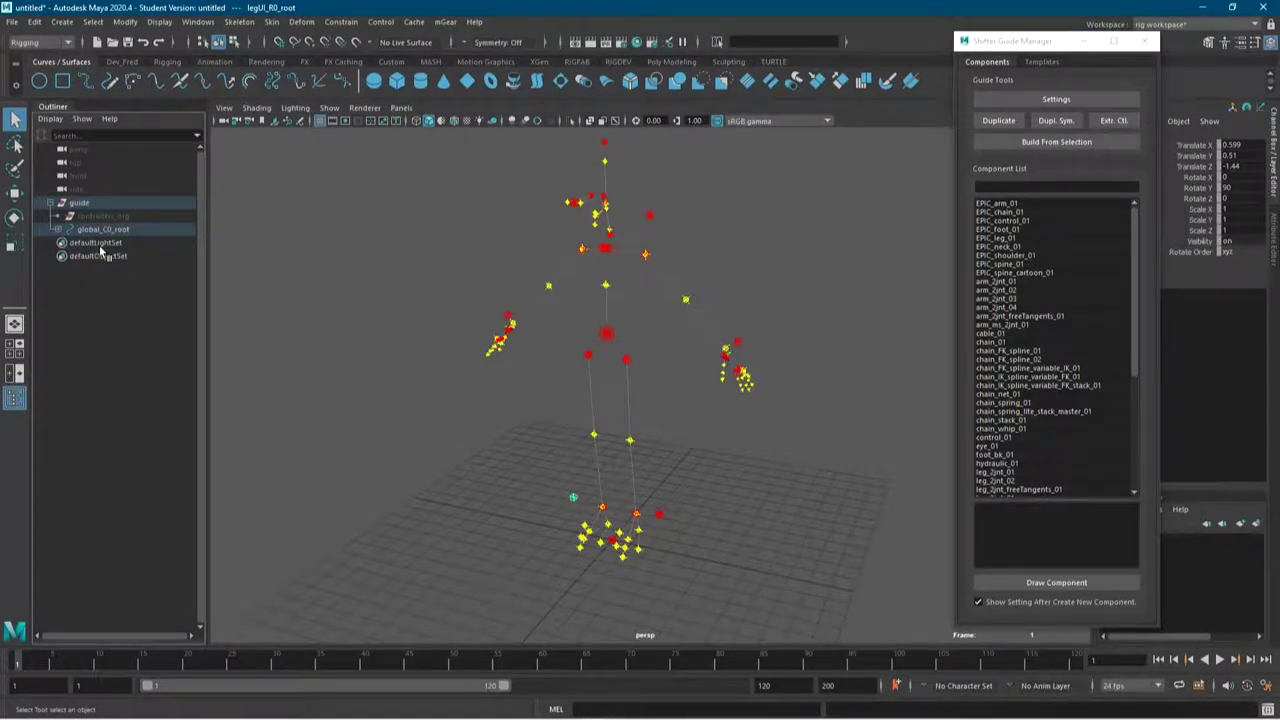
pyautogui.click(59, 230)
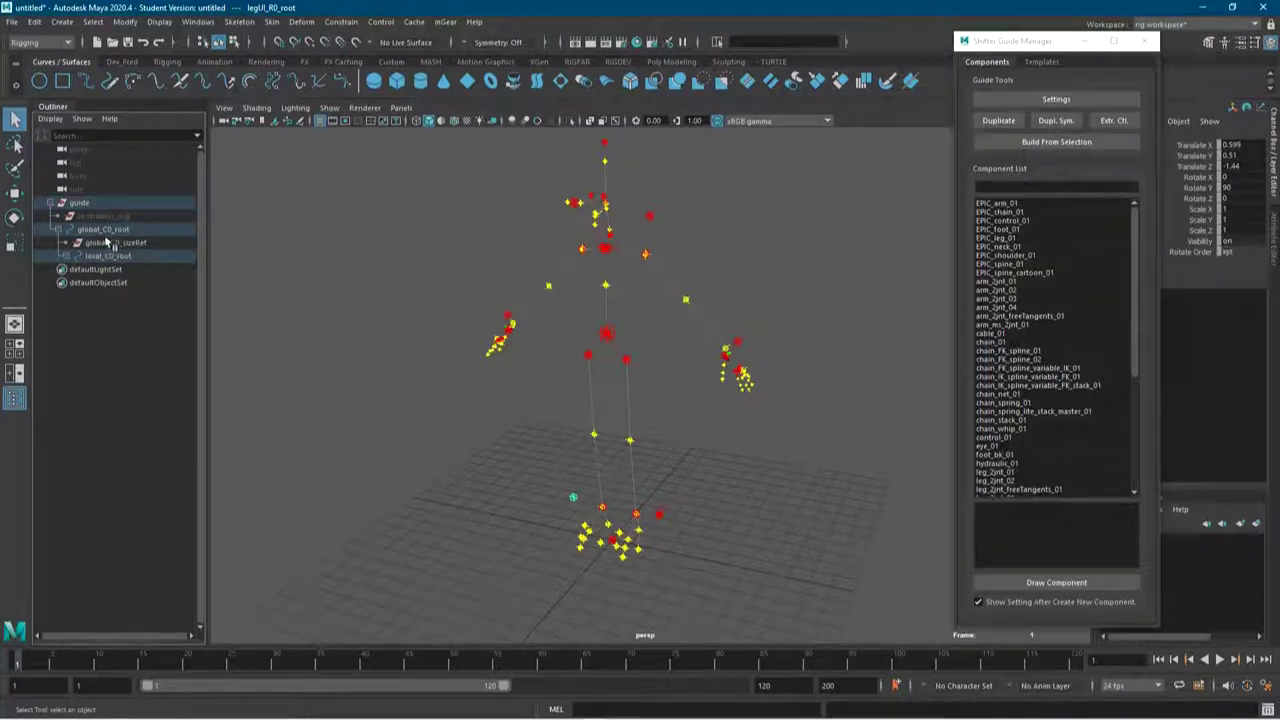
pyautogui.click(104, 230)
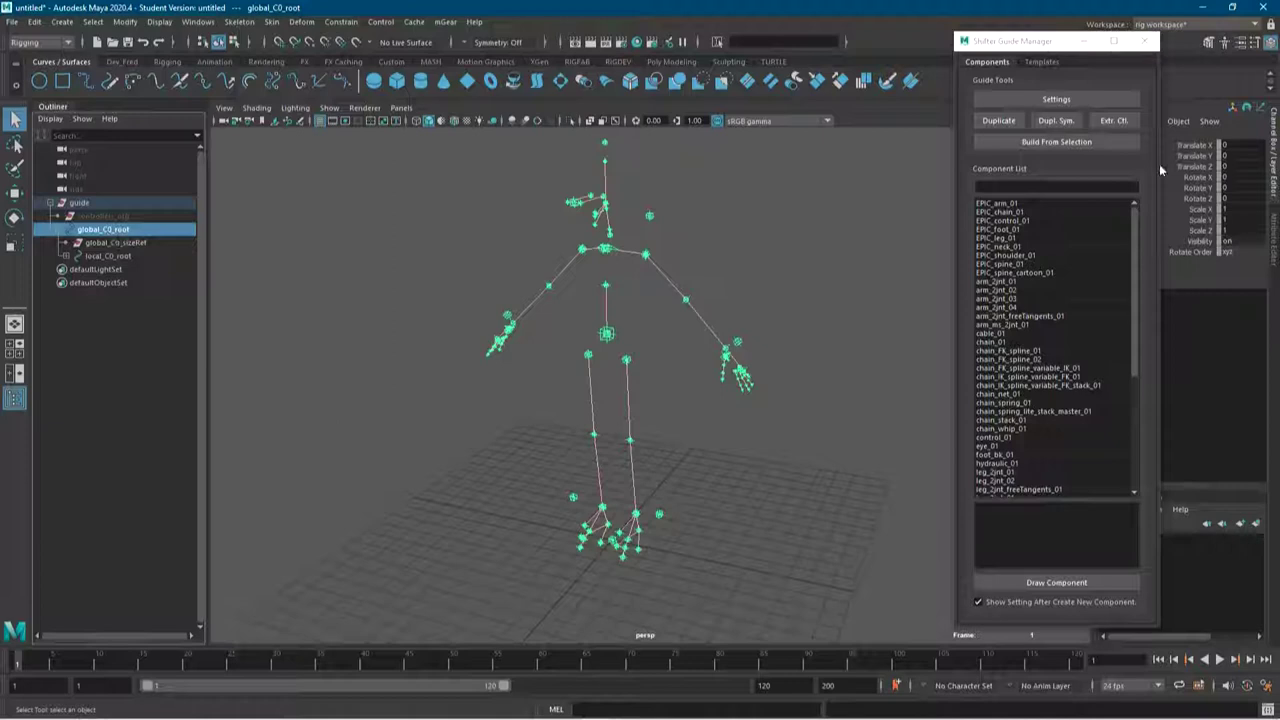
# Open the global component's settings and reselect global_C0_root with the Move tool
pyautogui.click(1084, 99)
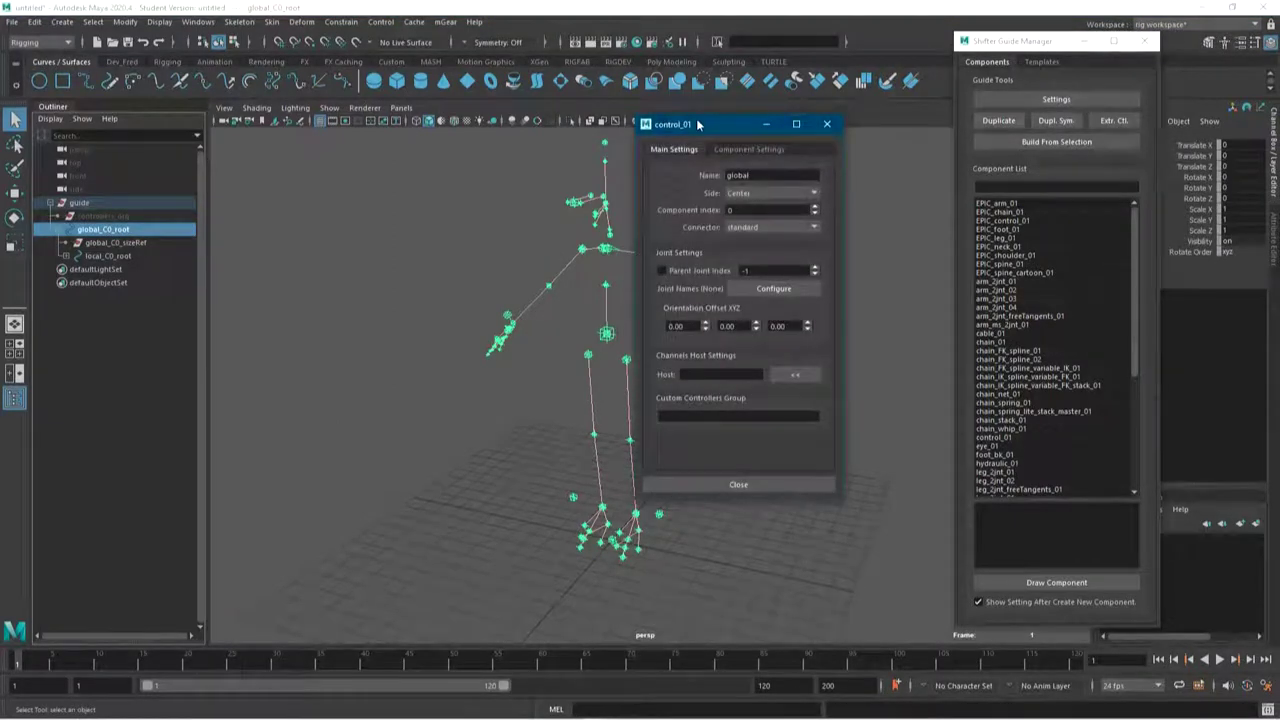
pyautogui.moveTo(698, 124); pyautogui.dragTo(745, 116)
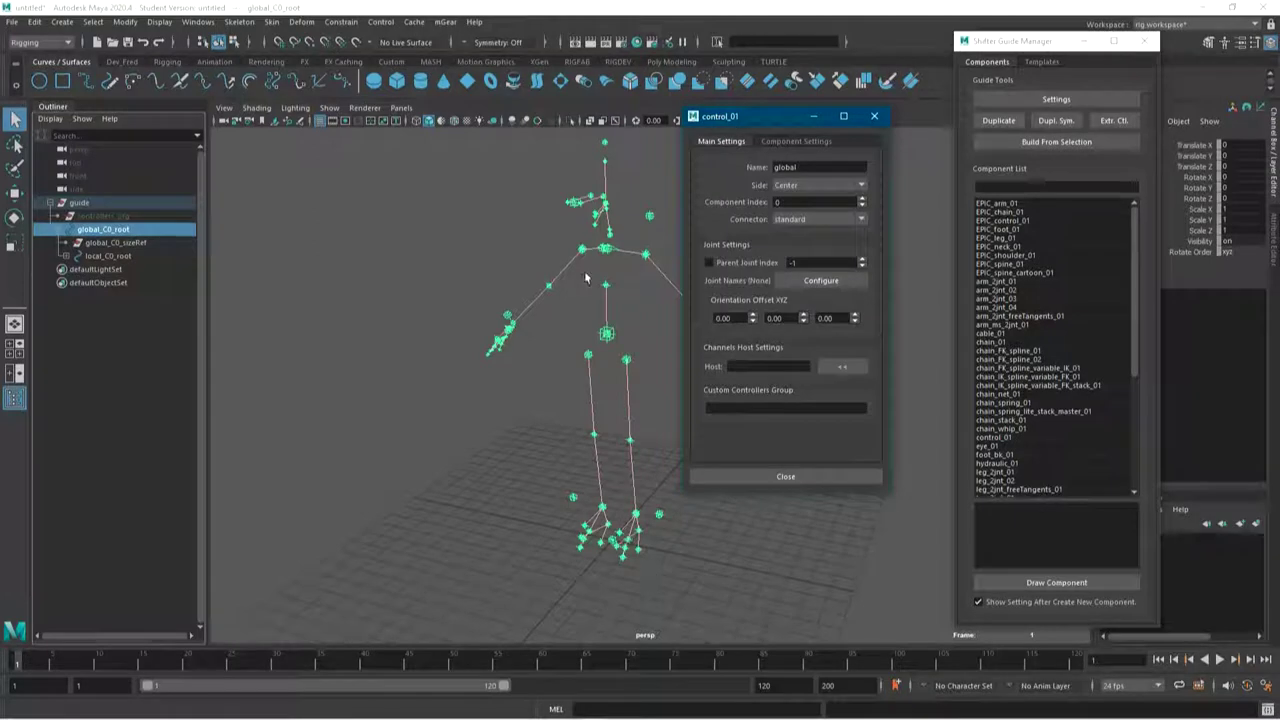
pyautogui.click(455, 473)
pyautogui.press('w')
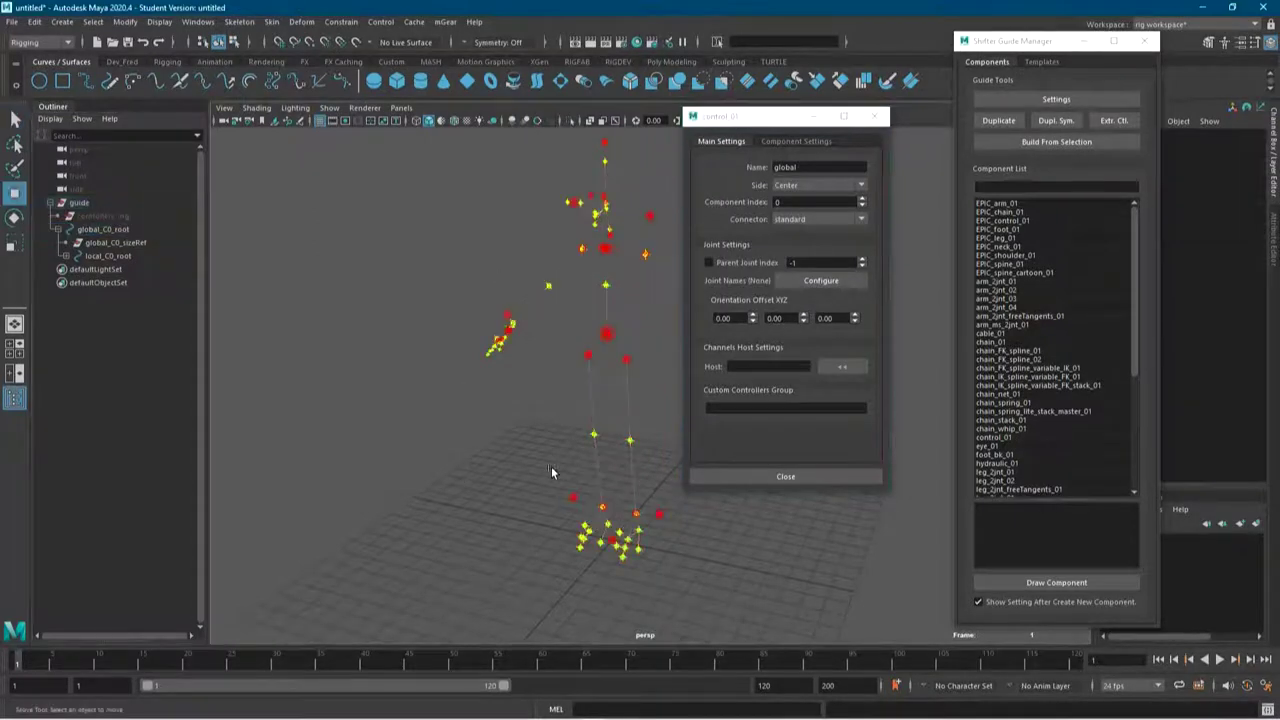
pyautogui.click(106, 231)
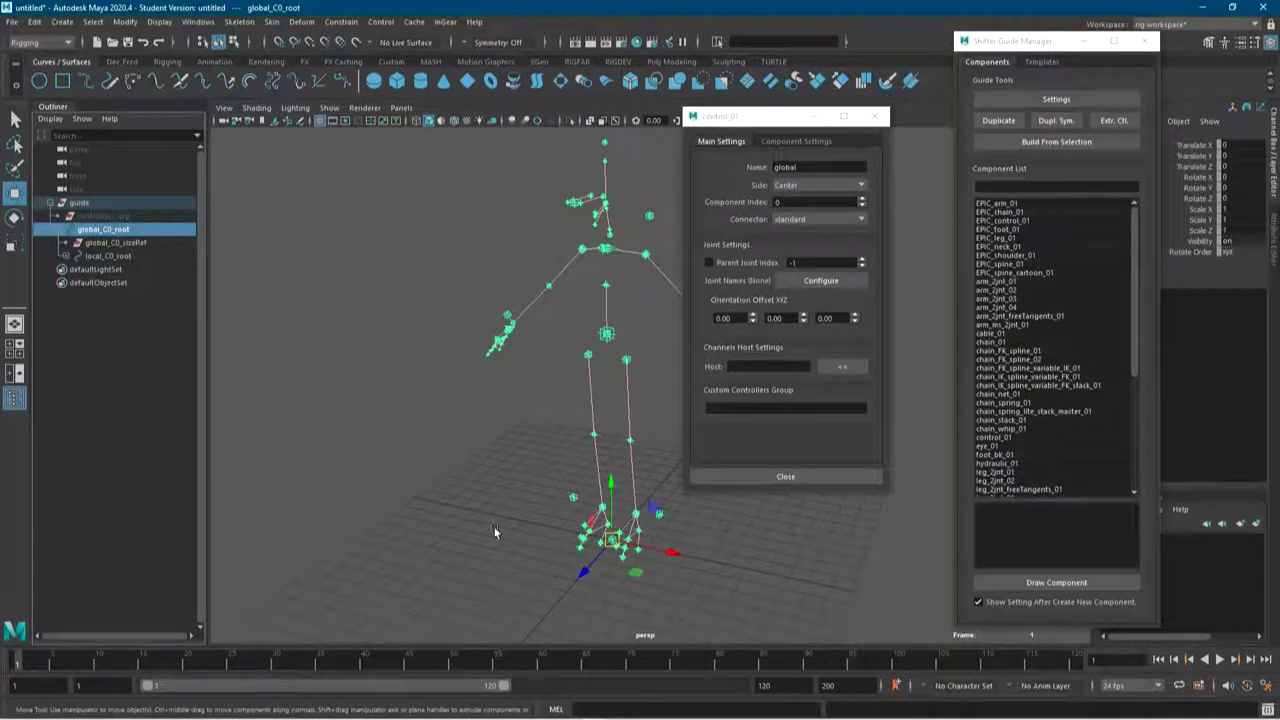
# Select local_C0_root and view the local component's detailed settings
pyautogui.click(103, 257)
pyautogui.click(65, 256)
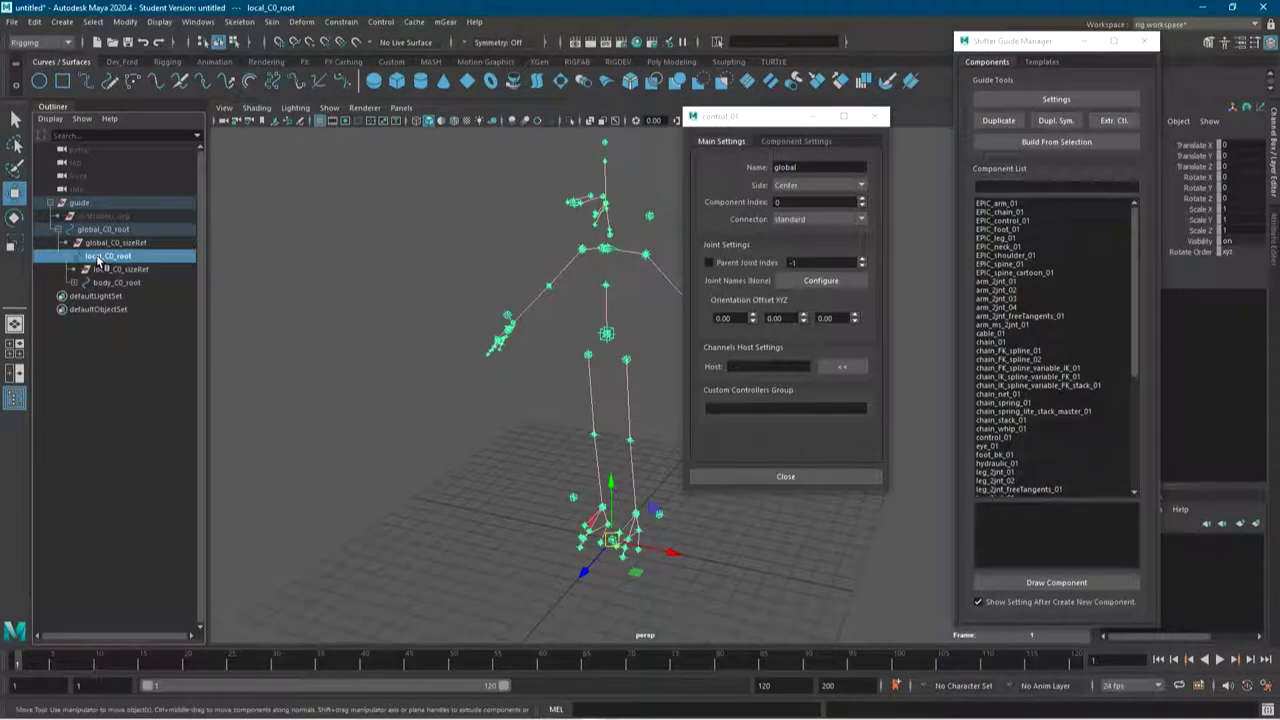
pyautogui.click(875, 116)
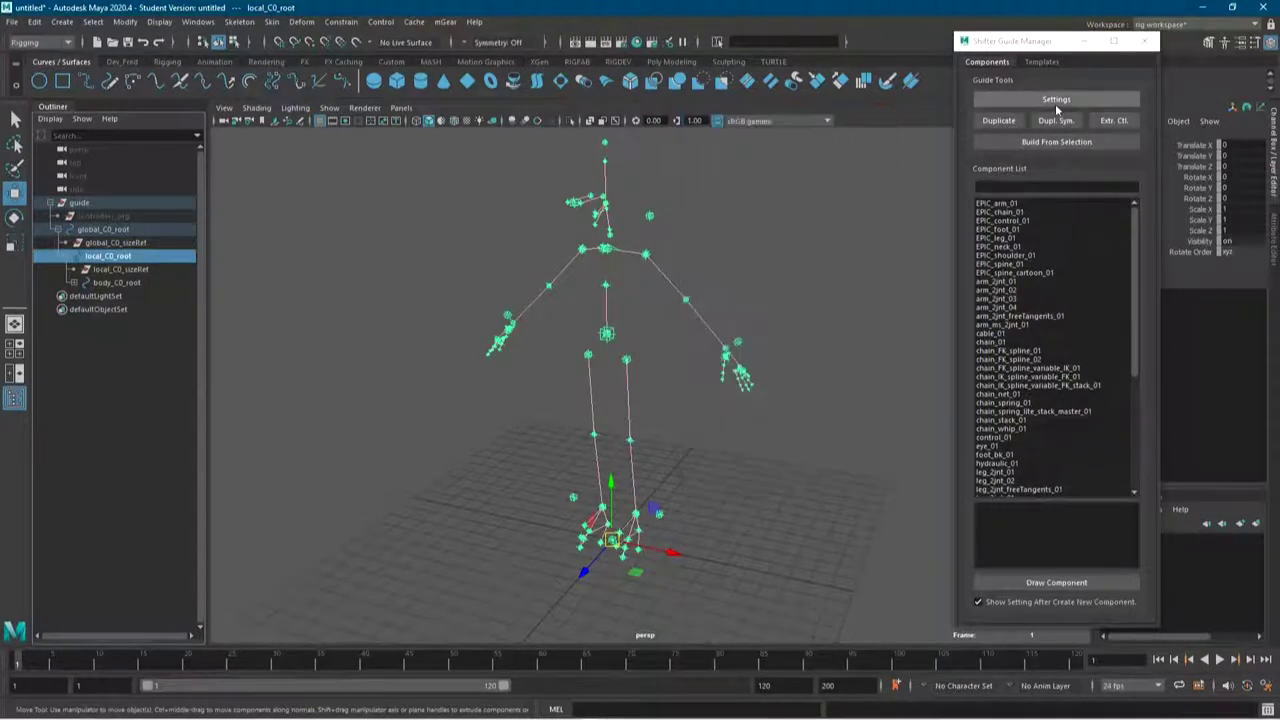
pyautogui.click(1055, 100)
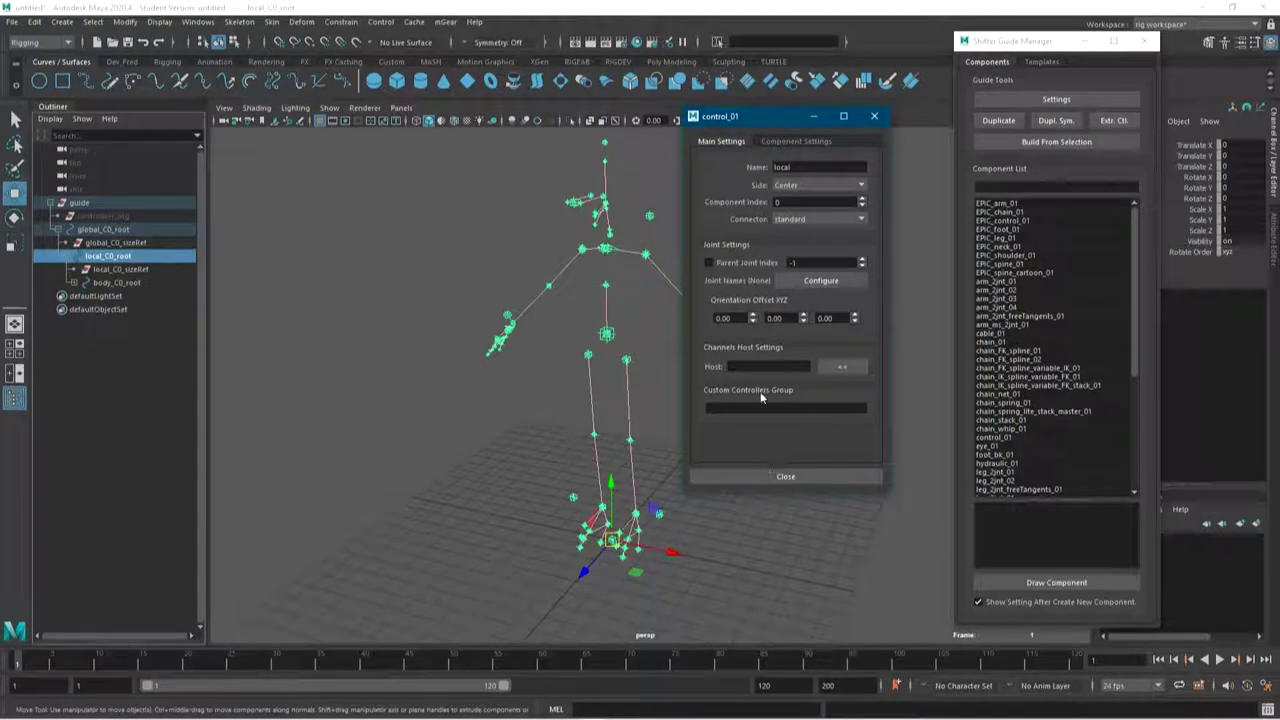
pyautogui.click(795, 141)
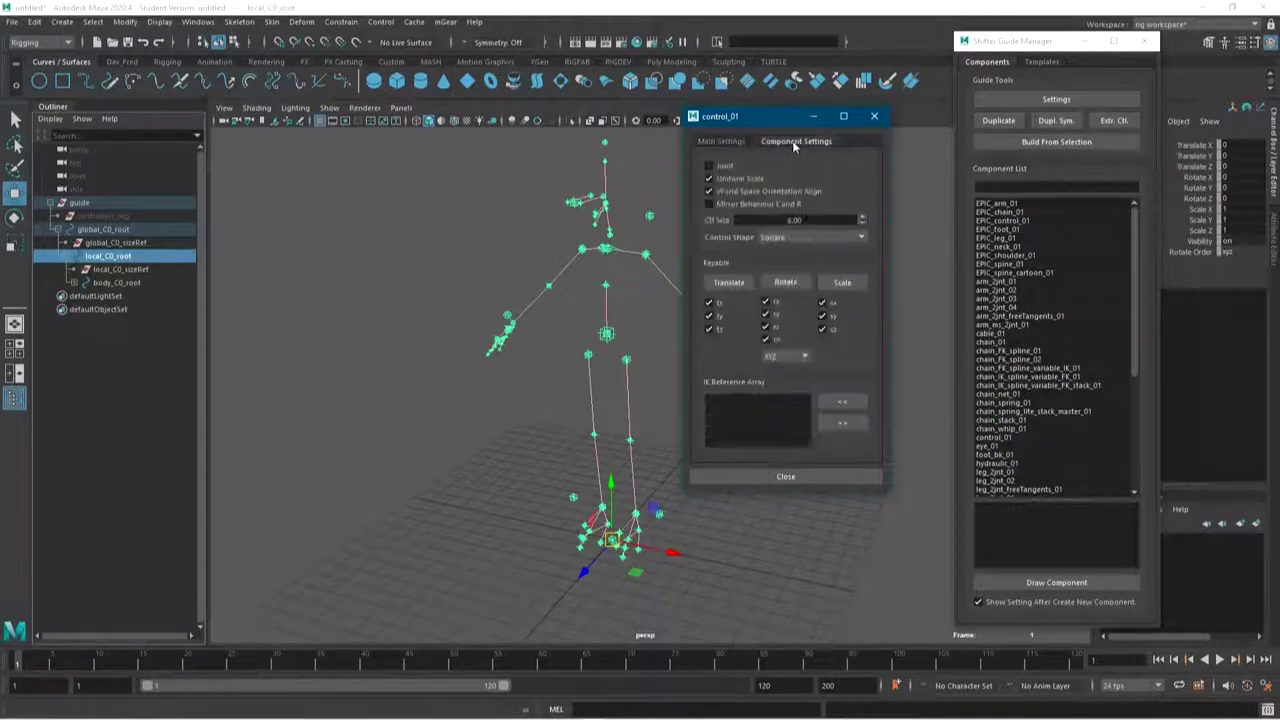
# Expand and select body_C0_root and open the body component's settings
pyautogui.click(73, 282)
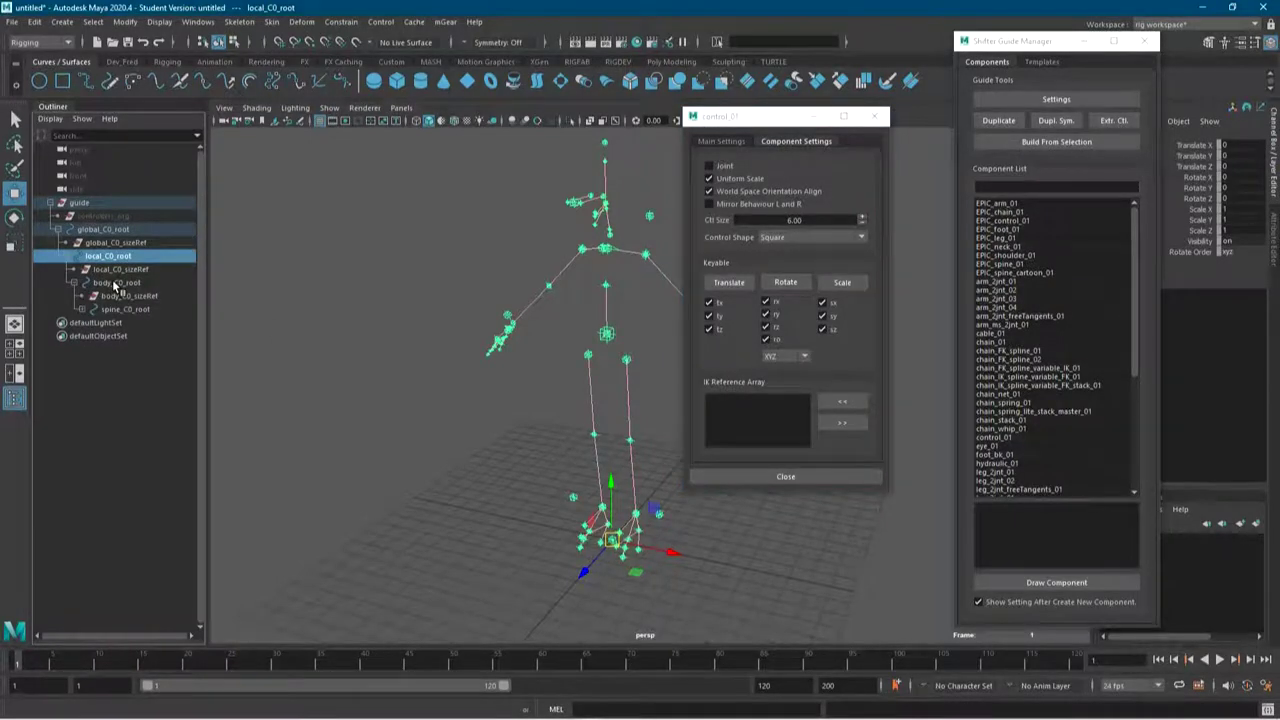
pyautogui.click(115, 283)
pyautogui.click(1056, 99)
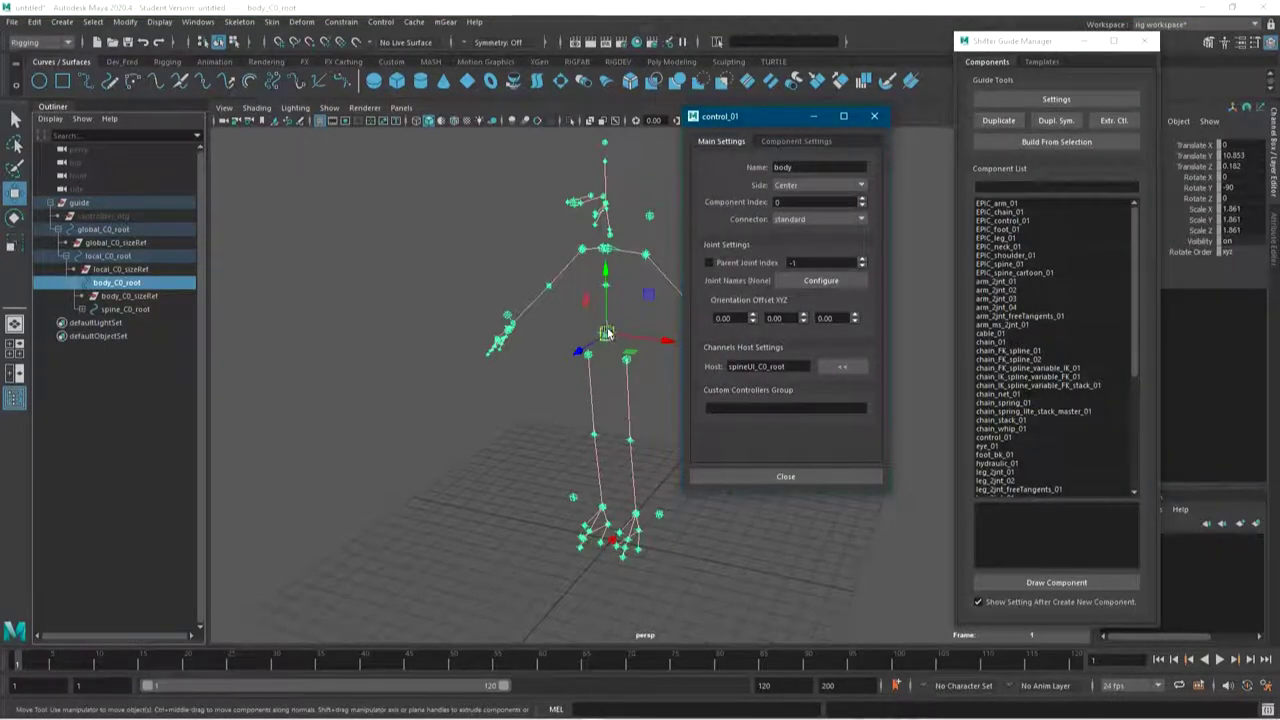
pyautogui.click(606, 332)
# Select spine_C0_root and open the spine component's settings
pyautogui.click(98, 310)
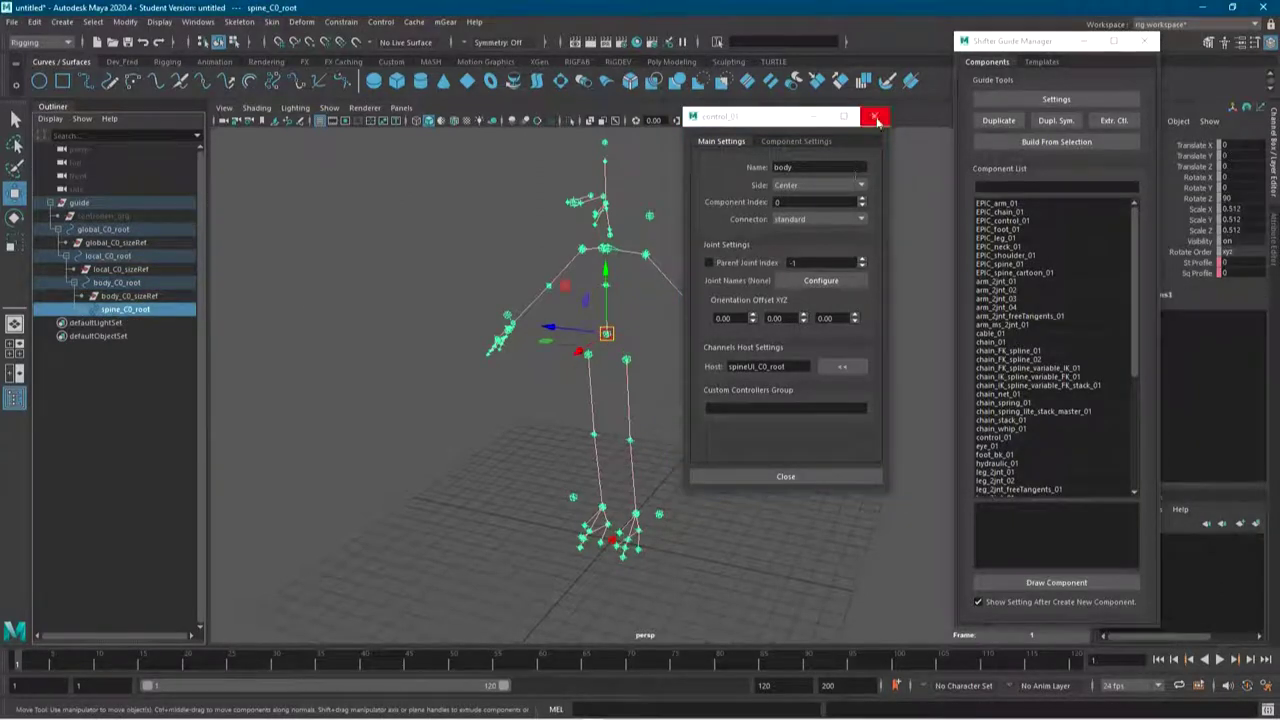
pyautogui.click(874, 116)
pyautogui.click(1060, 100)
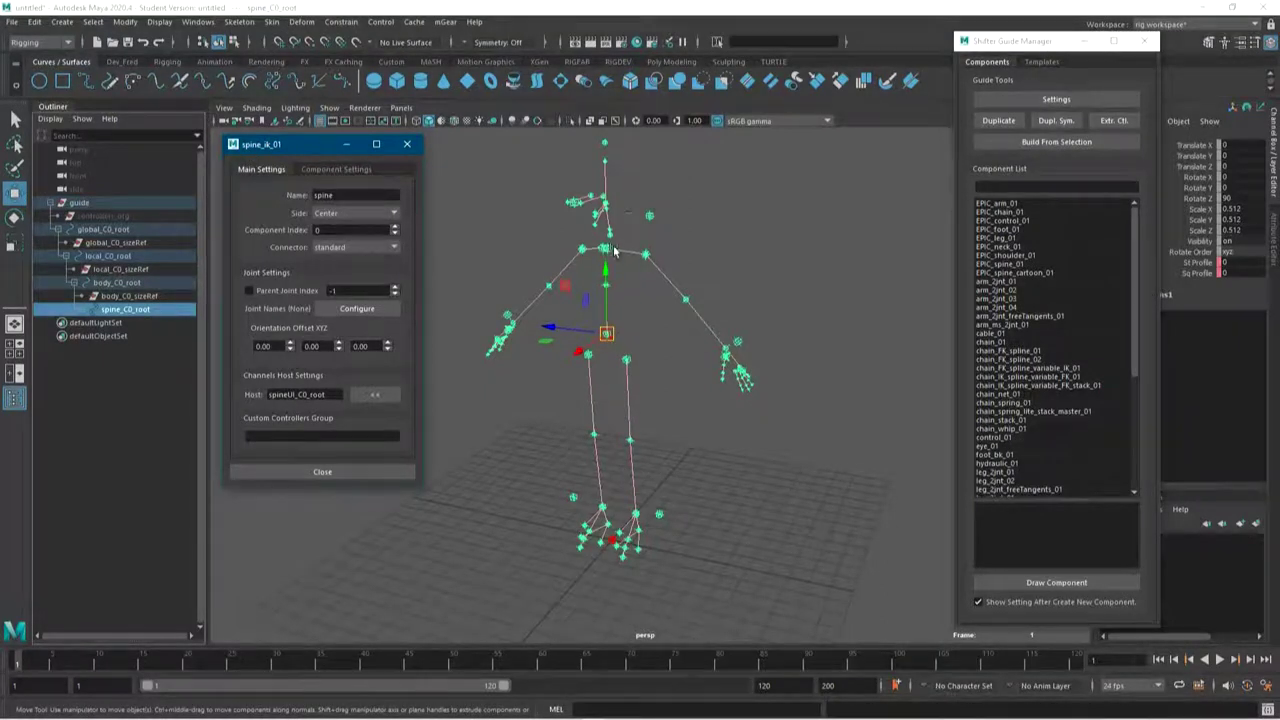
# Deselect the spine guide, open the left arm root's arm_2jnt_01 settings and move the window aside
pyautogui.scroll(5, 700, 330)
pyautogui.click(749, 392)
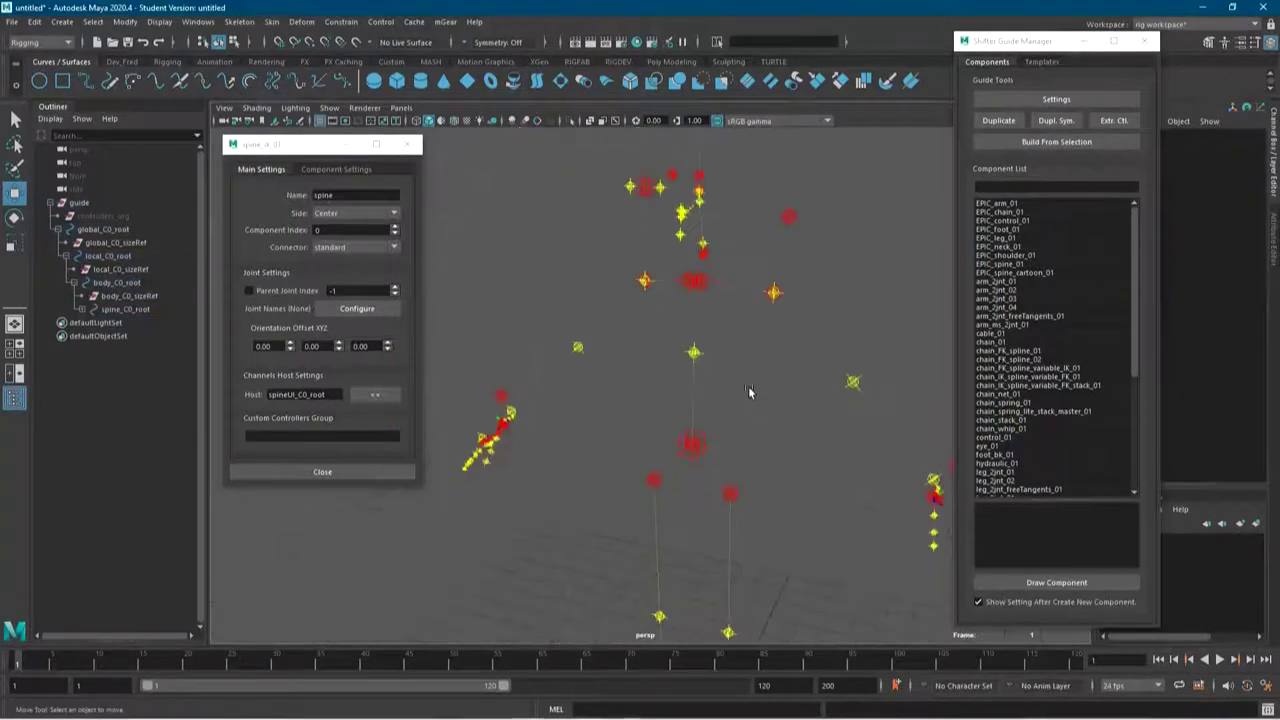
pyautogui.scroll(-3, 752, 385)
pyautogui.moveTo(722, 500)
pyautogui.keyDown('alt'); pyautogui.mouseDown()
pyautogui.moveTo(688, 486)
pyautogui.moveTo(683, 428)
pyautogui.mouseUp(); pyautogui.keyUp('alt')
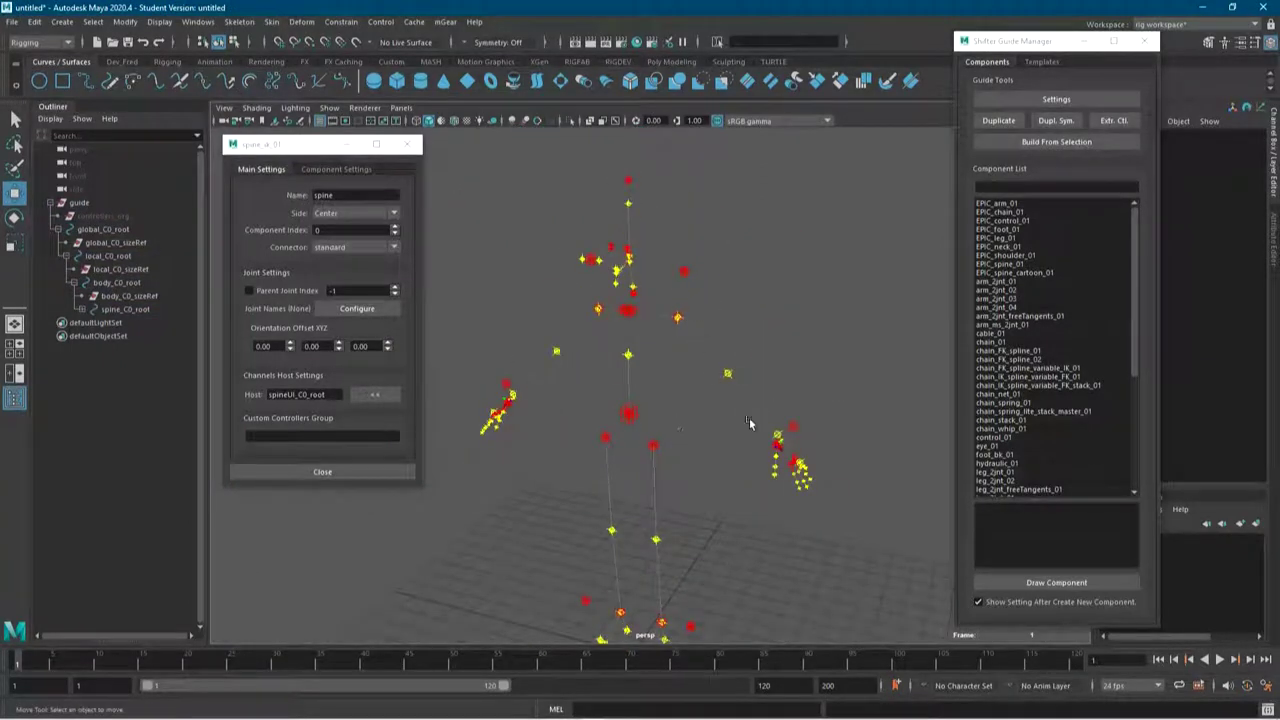
pyautogui.scroll(2, 805, 318)
pyautogui.scroll(2, 775, 380)
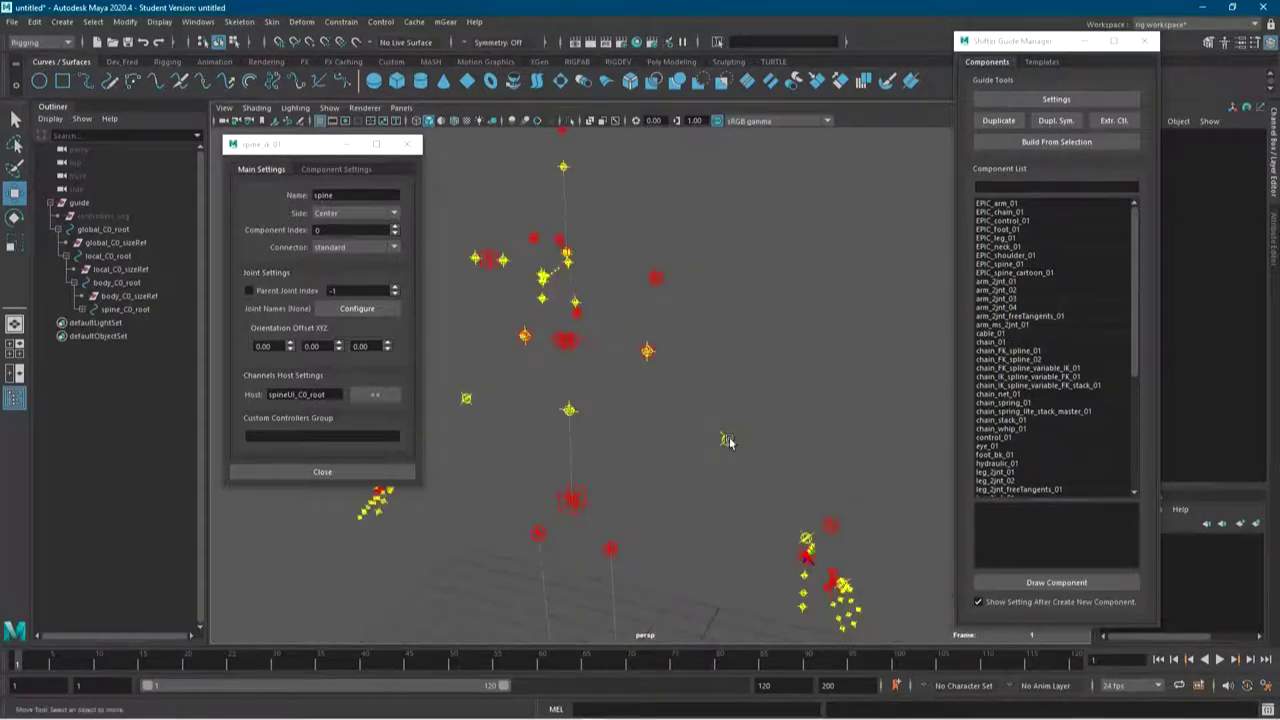
pyautogui.click(727, 440)
pyautogui.click(406, 144)
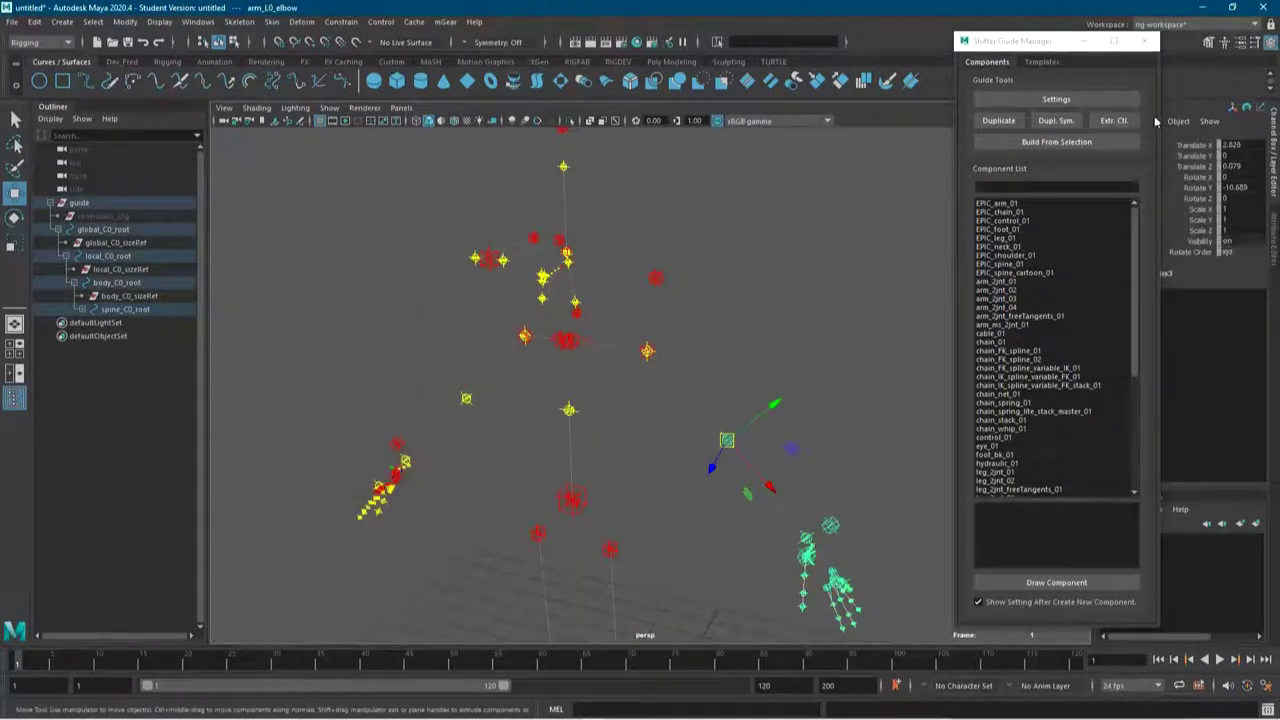
pyautogui.click(1110, 99)
pyautogui.moveTo(817, 138); pyautogui.dragTo(277, 111)
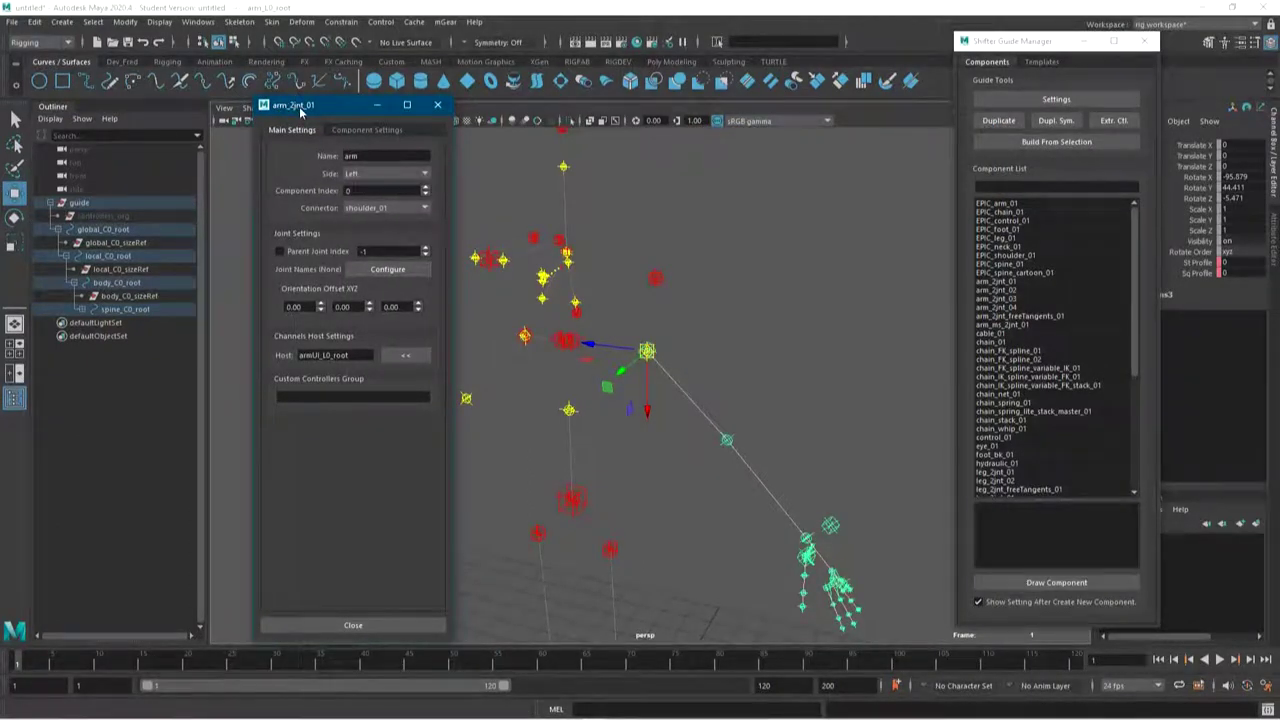
# Read the arm_2jnt_01 through arm_2jnt_04 descriptions in the Component List
pyautogui.click(997, 283)
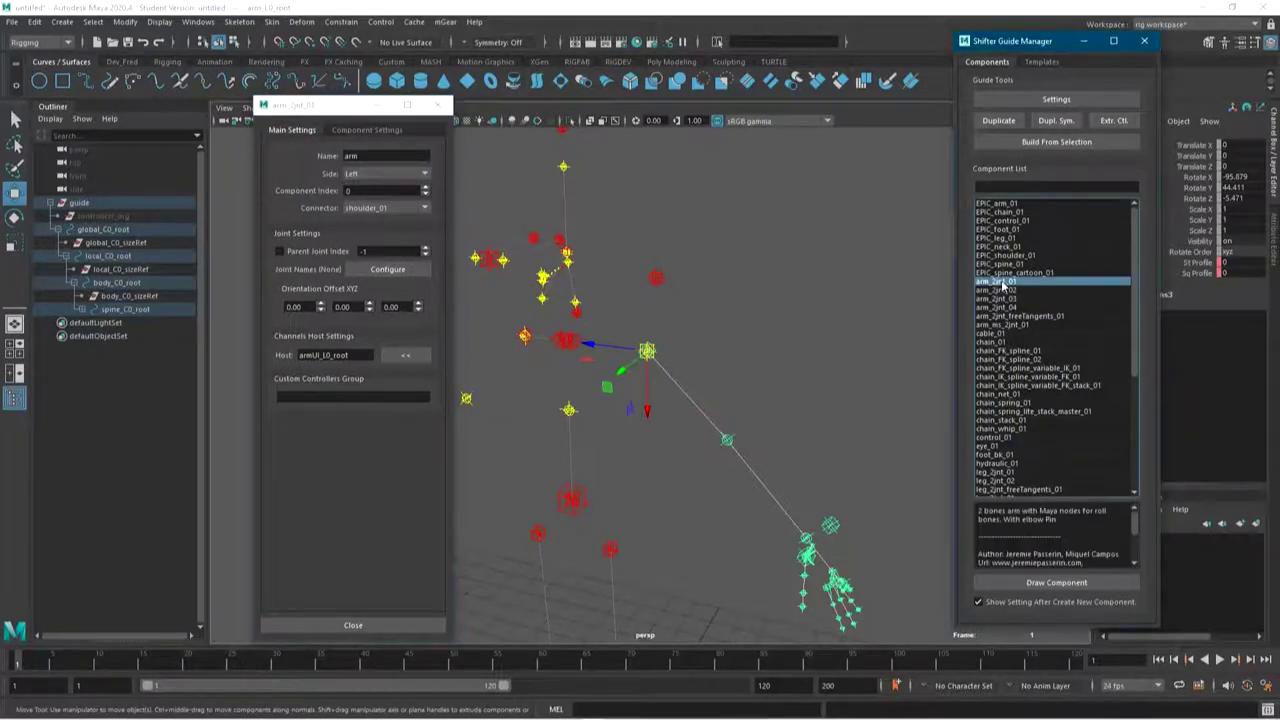
pyautogui.click(1001, 291)
pyautogui.click(1003, 299)
pyautogui.click(1006, 308)
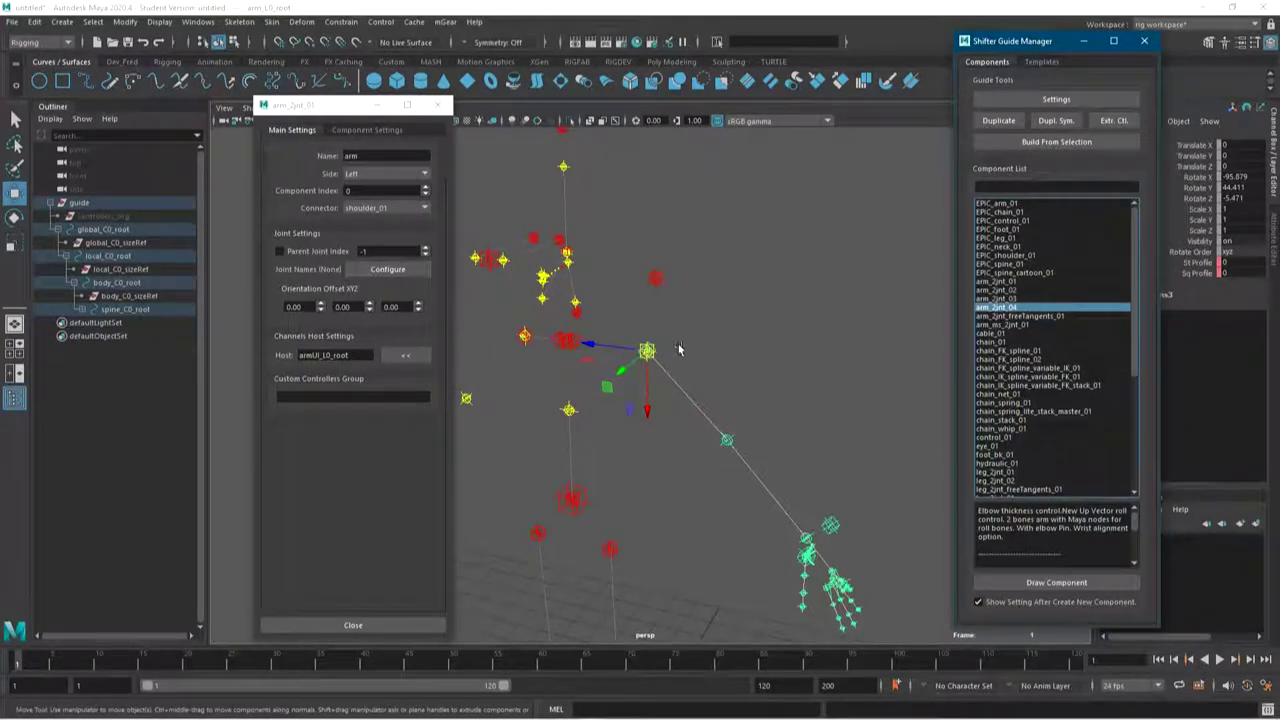
# Inspect the shoulder_L0 and arm_L0_root guides in the Outliner, expanding spineUI_C0_root
pyautogui.click(720, 443)
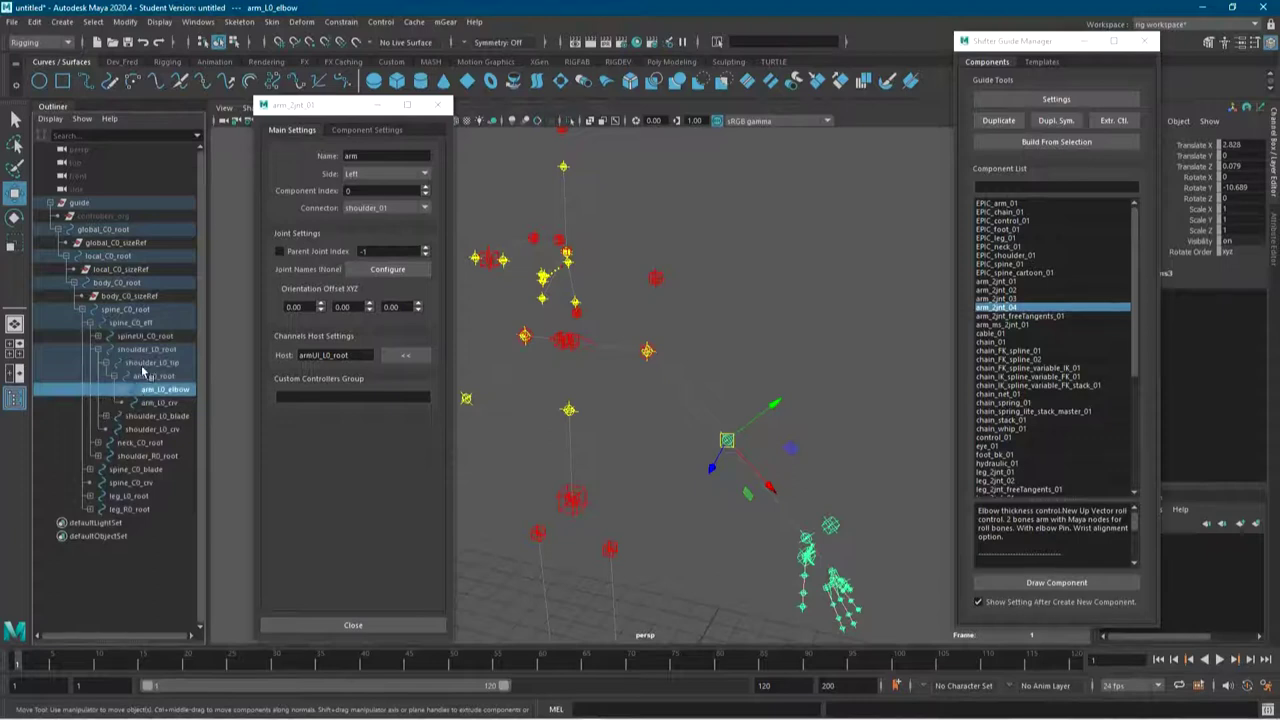
pyautogui.click(148, 363)
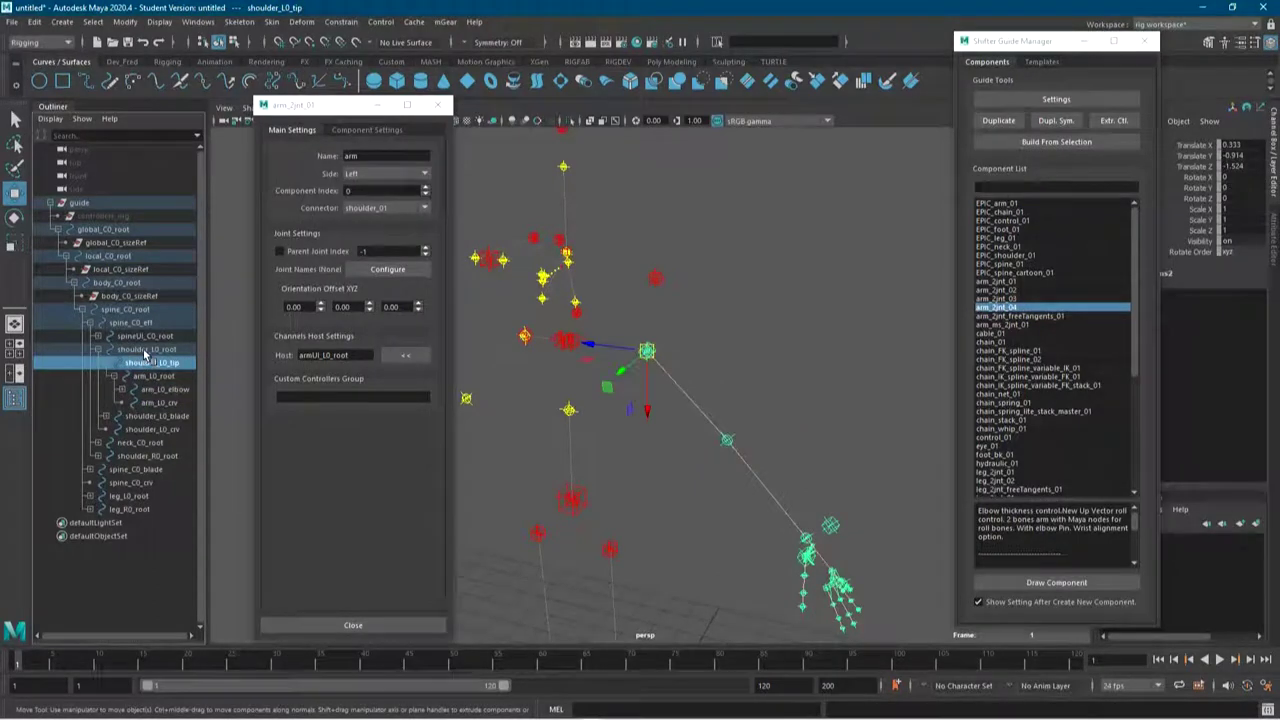
pyautogui.click(144, 351)
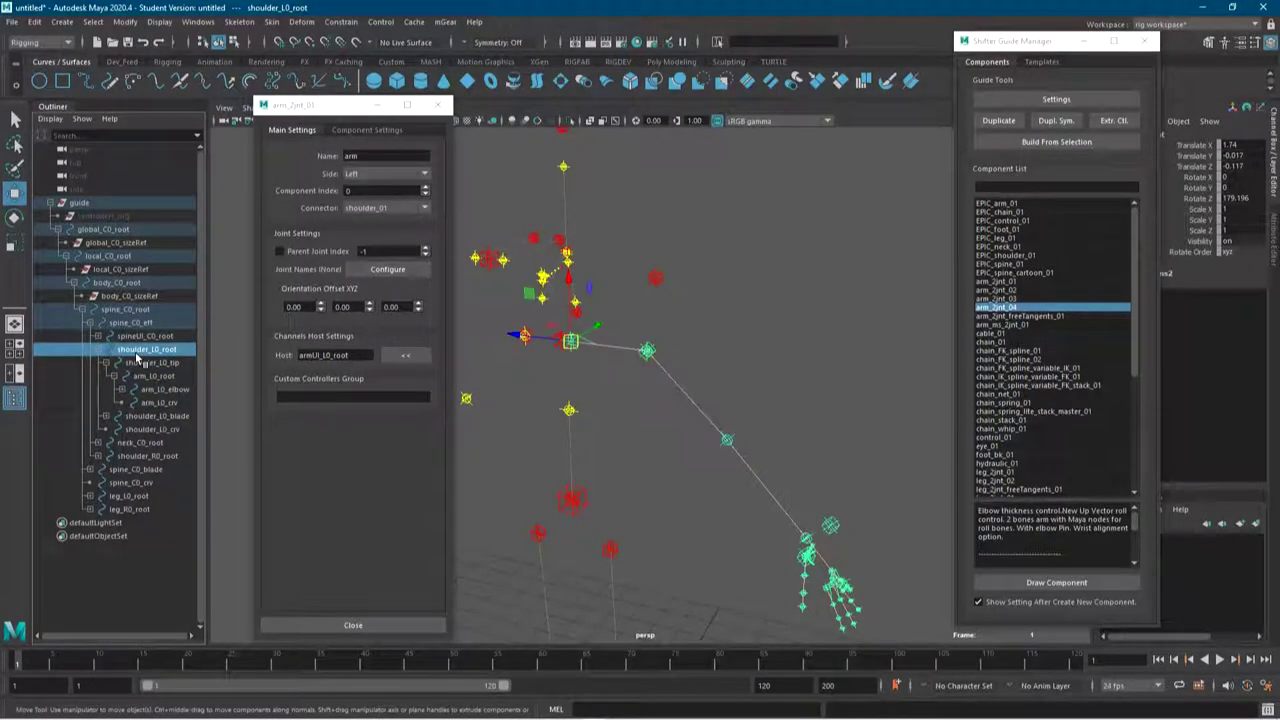
pyautogui.click(146, 377)
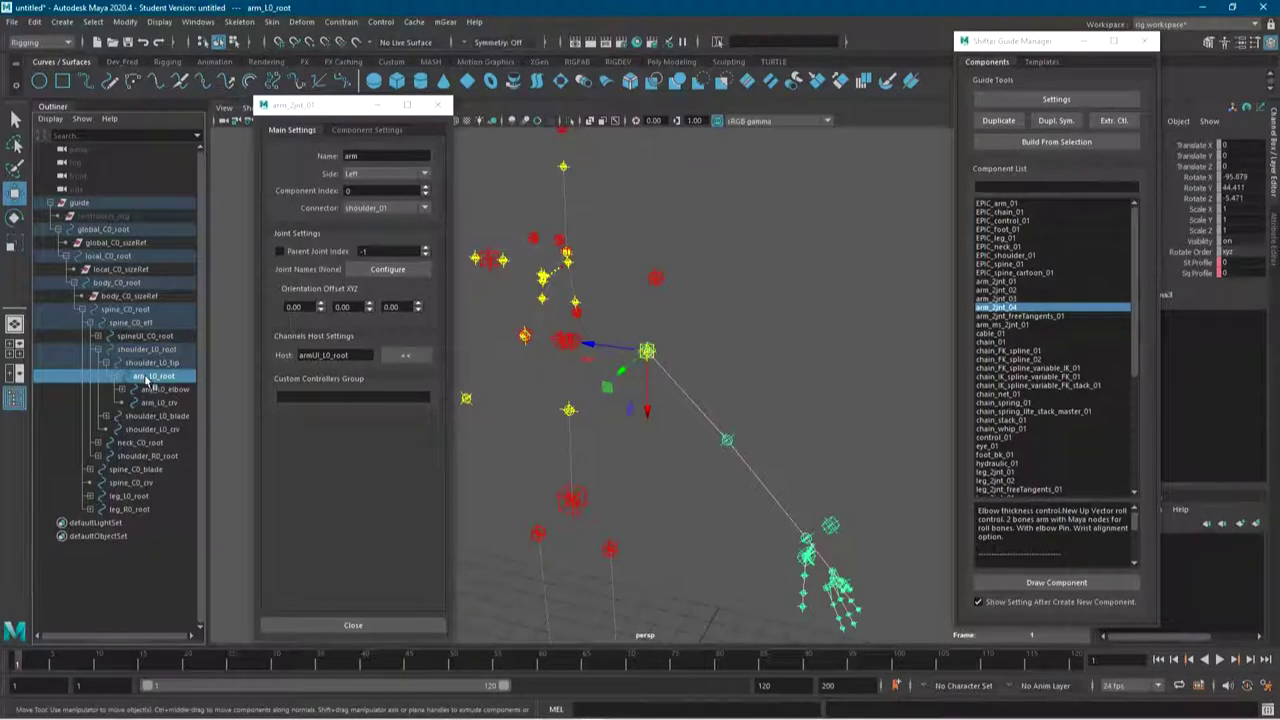
pyautogui.click(137, 351)
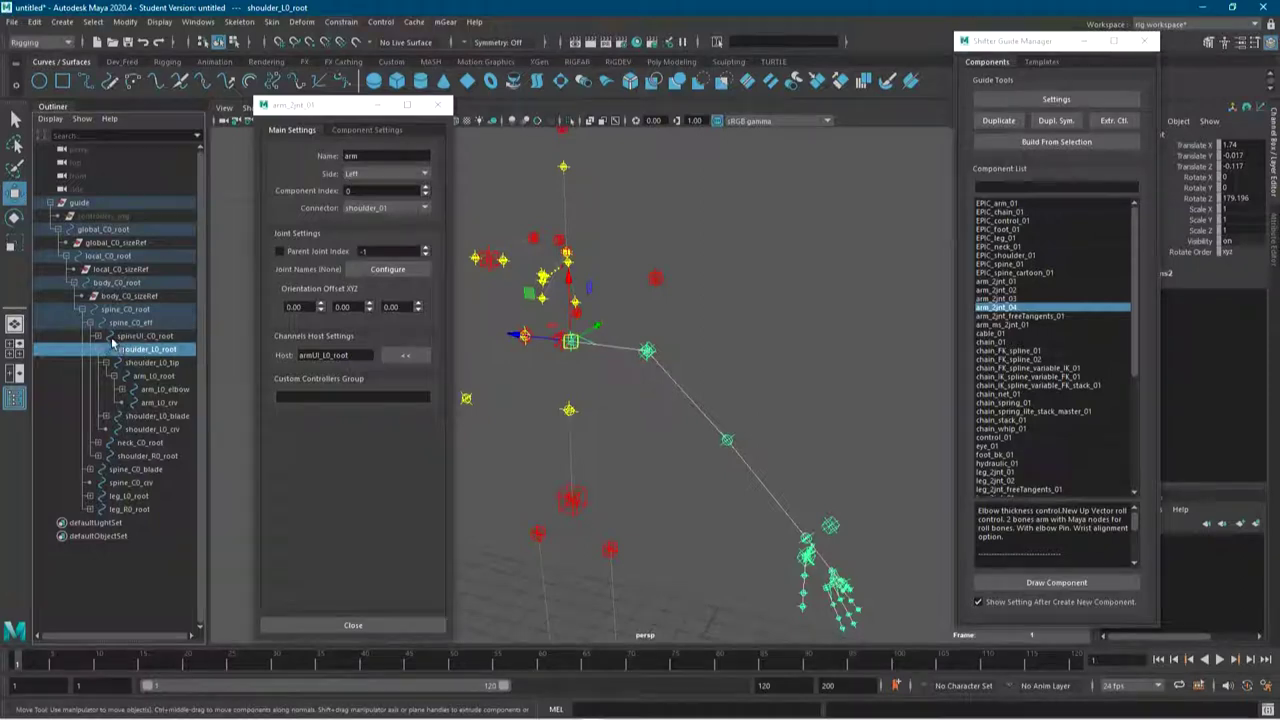
pyautogui.click(98, 337)
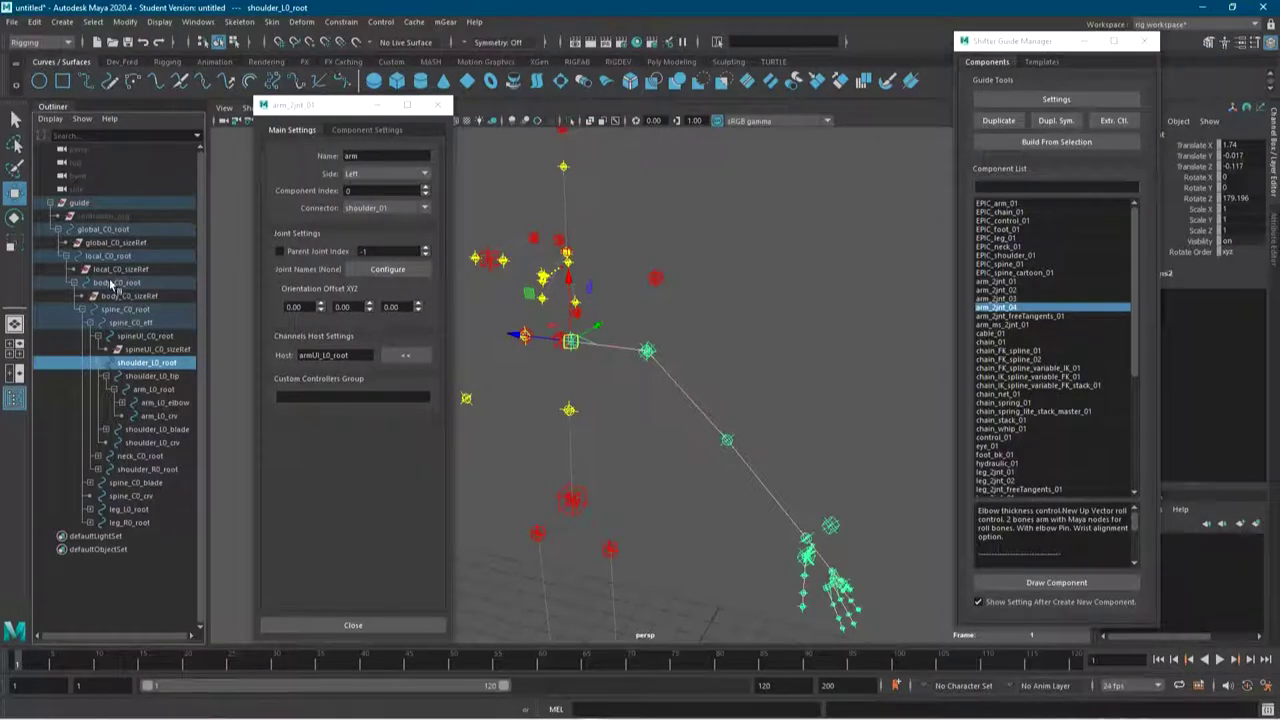
# Close the arm settings and select the whole guide hierarchy
pyautogui.click(437, 104)
pyautogui.keyDown('alt'); pyautogui.moveTo(425, 200); pyautogui.dragTo(314, 262); pyautogui.keyUp('alt')
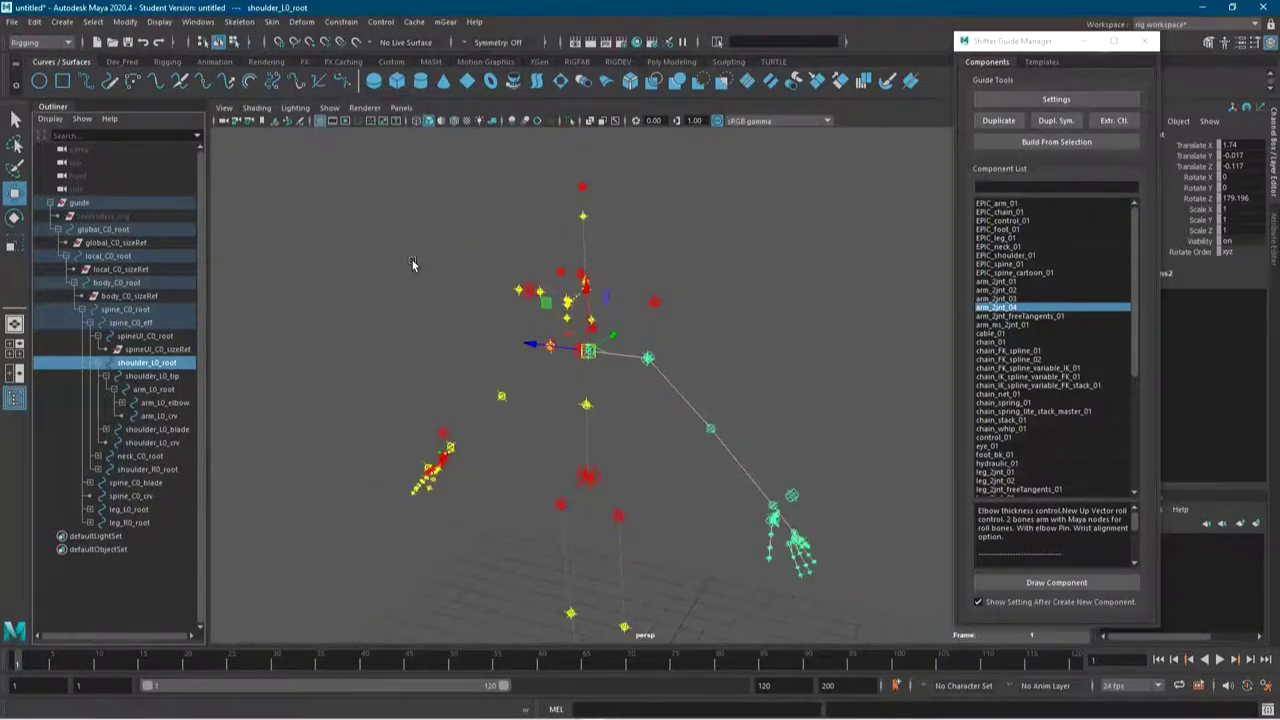
pyautogui.click(172, 201)
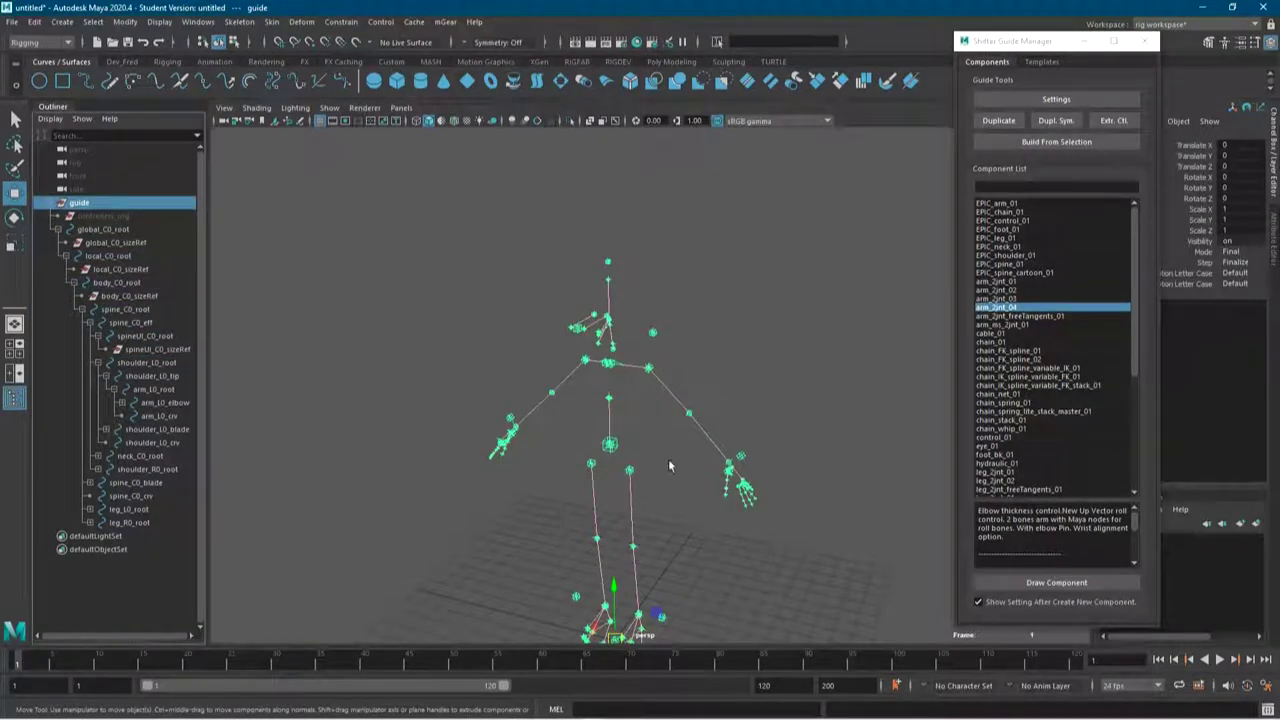
# Build the rig from the selected biped guide with Build From Selection and dismiss the build log
pyautogui.keyDown('alt'); pyautogui.moveTo(670, 465); pyautogui.dragTo(686, 400); pyautogui.keyUp('alt')
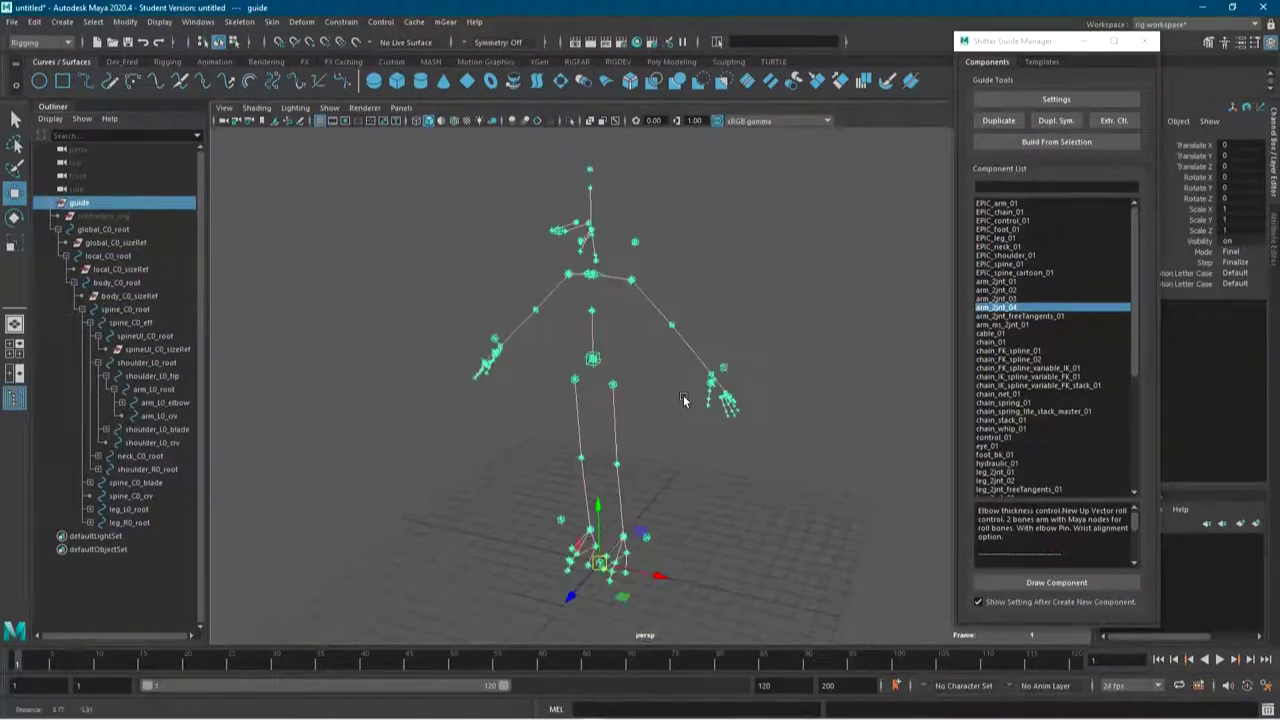
pyautogui.click(1064, 142)
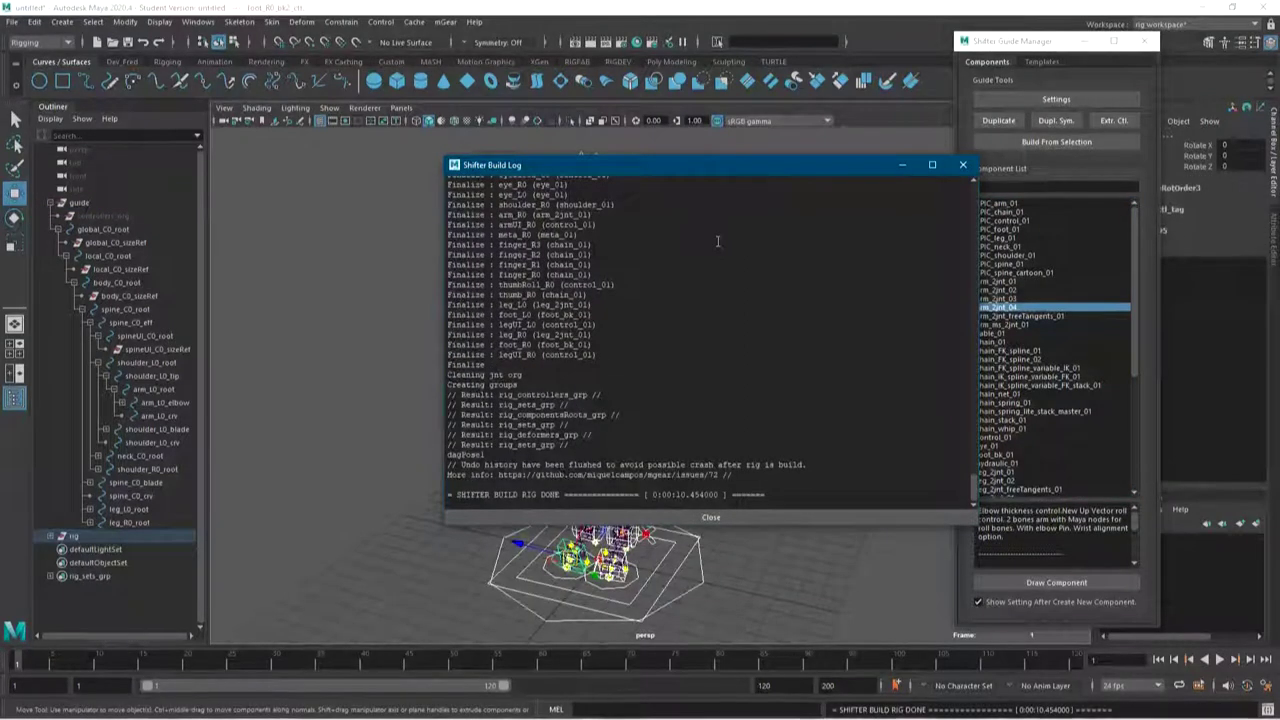
pyautogui.click(961, 165)
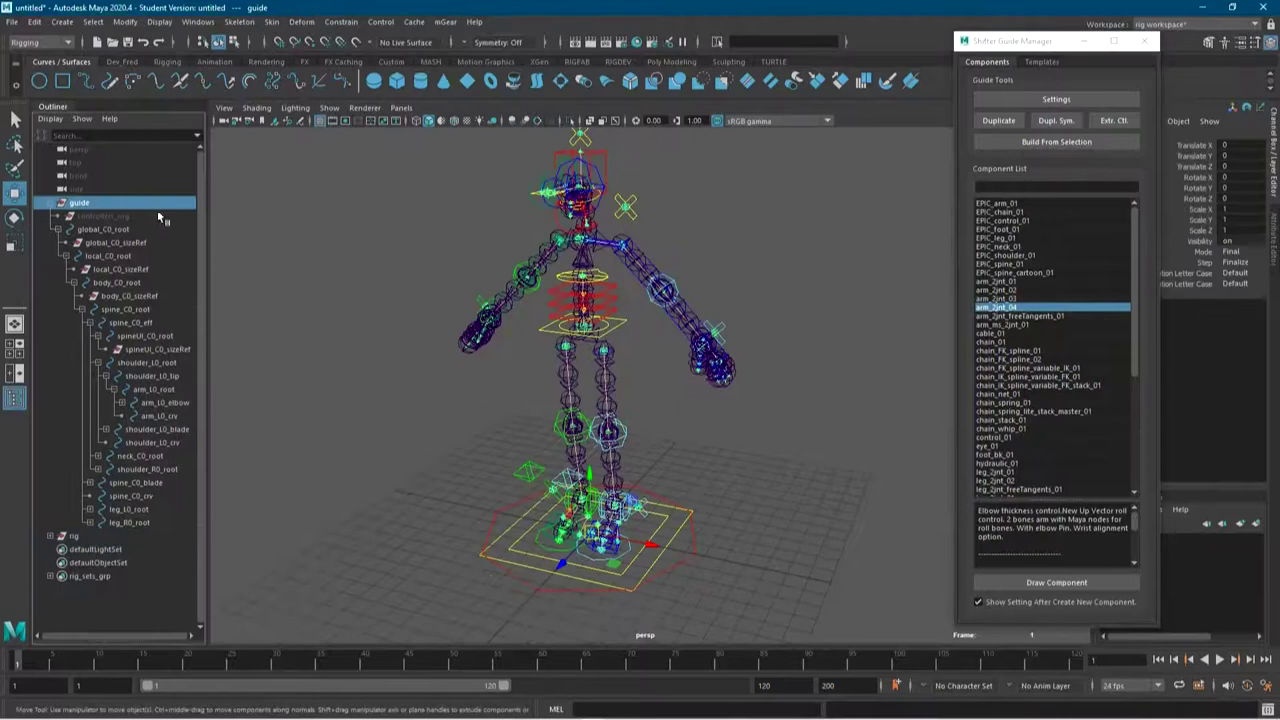
# Test-move the body control and undo it, then pick the left arm FK control for rotating
pyautogui.click(617, 312)
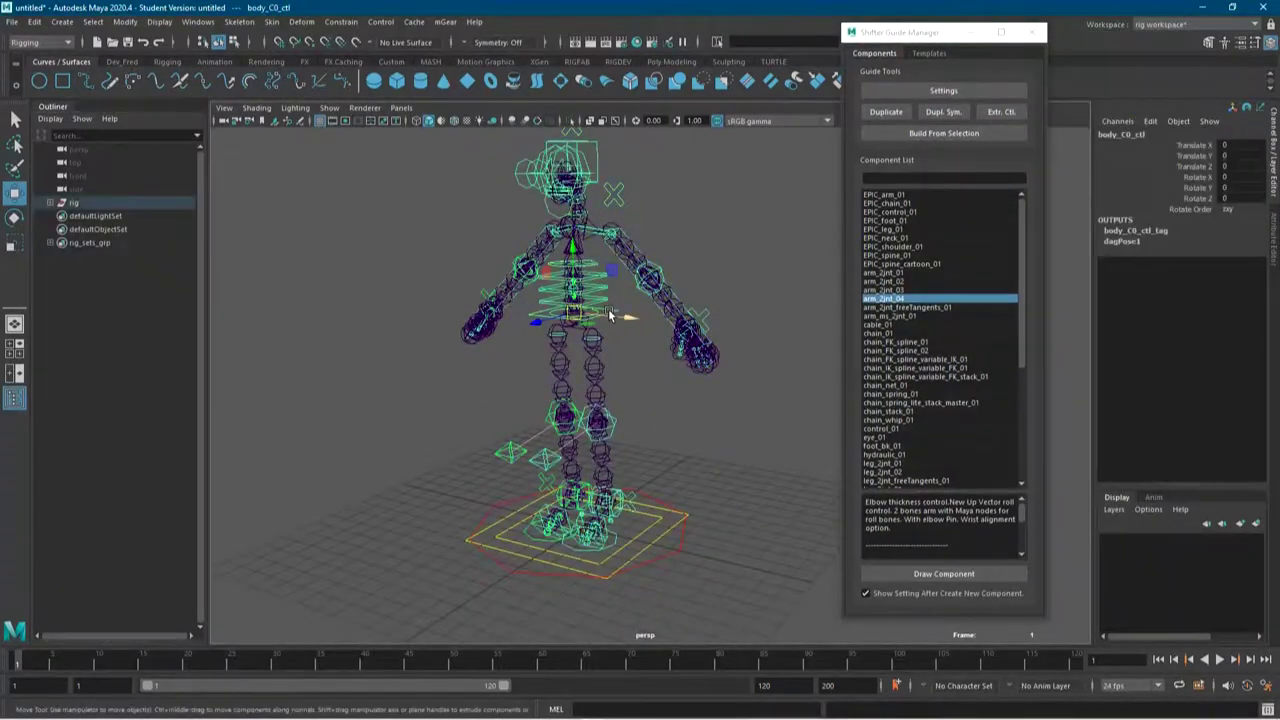
pyautogui.moveTo(580, 312)
pyautogui.mouseDown()
pyautogui.moveTo(545, 350)
pyautogui.moveTo(663, 448)
pyautogui.moveTo(598, 434)
pyautogui.mouseUp()
pyautogui.hotkey('ctrl', 'z')
pyautogui.click(663, 448)
pyautogui.press('e')
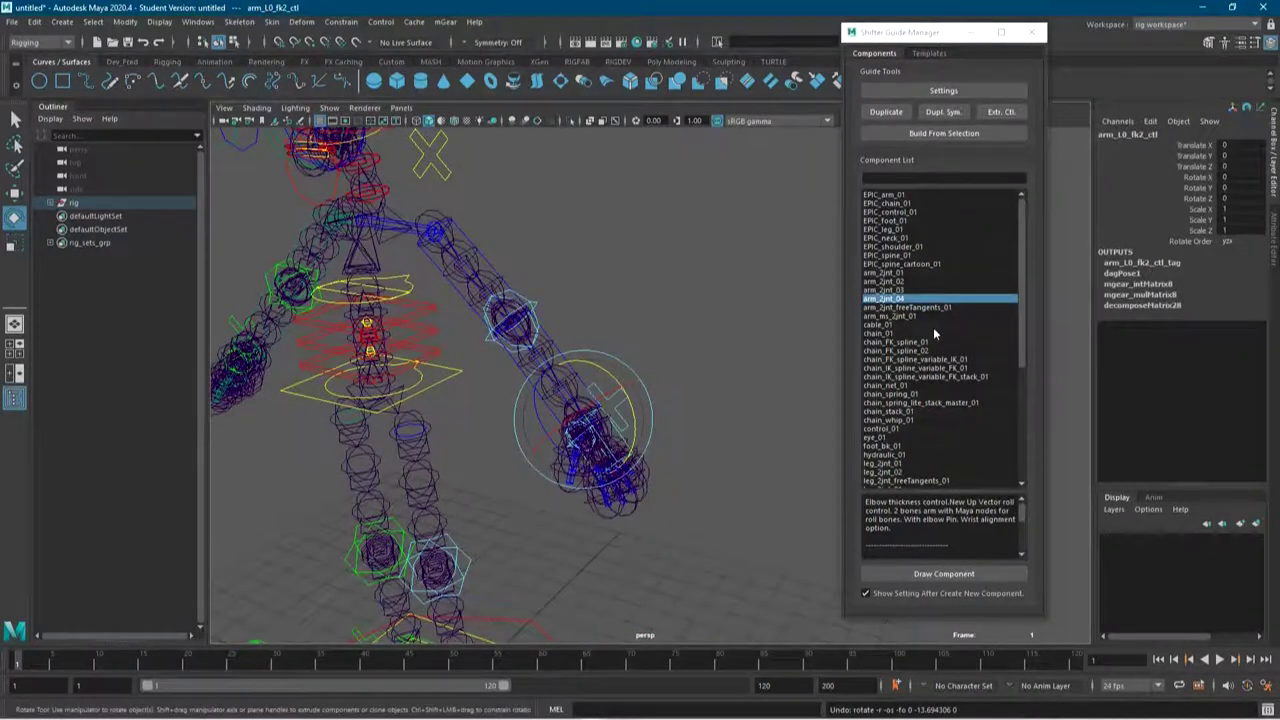
pyautogui.scroll(5, 644, 350)
# Set Fk/Ik Blend to 1 on armUI_L0_ctl, switching the left arm to IK
pyautogui.click(607, 395)
pyautogui.click(607, 396)
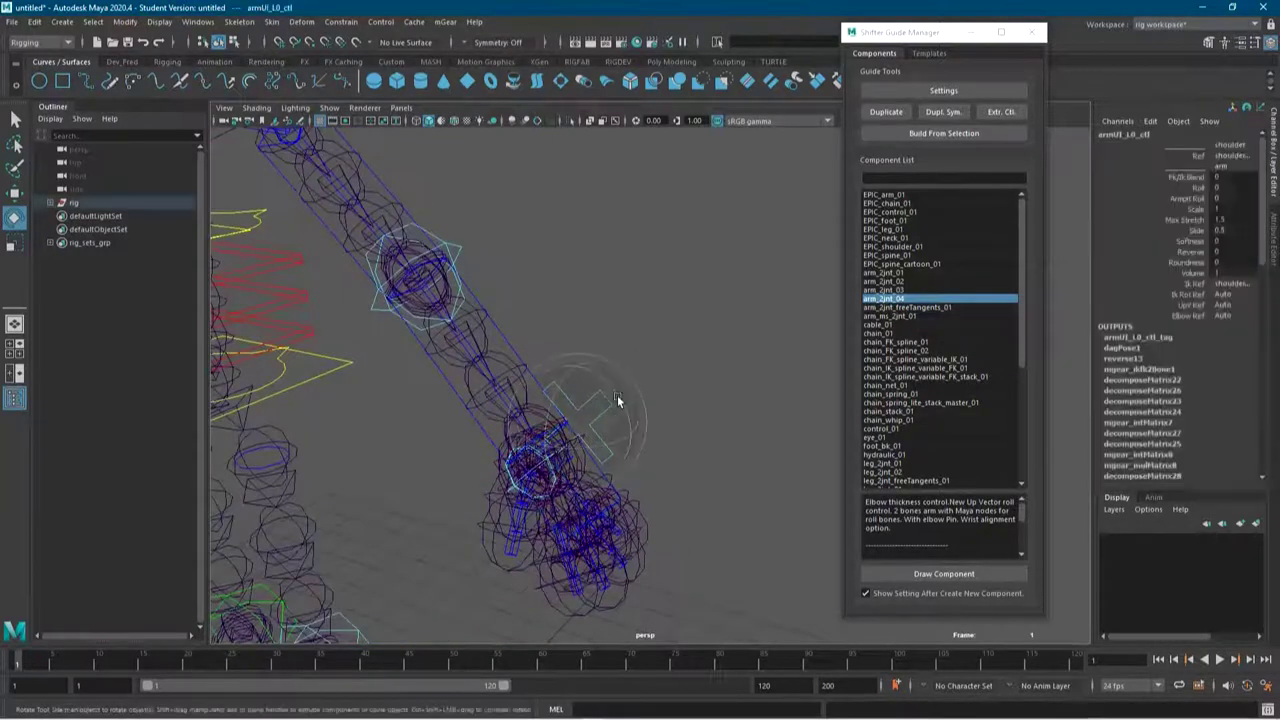
pyautogui.click(1185, 177)
pyautogui.moveTo(721, 250); pyautogui.dragTo(623, 277, button='middle')
pyautogui.scroll(-5, 632, 276)
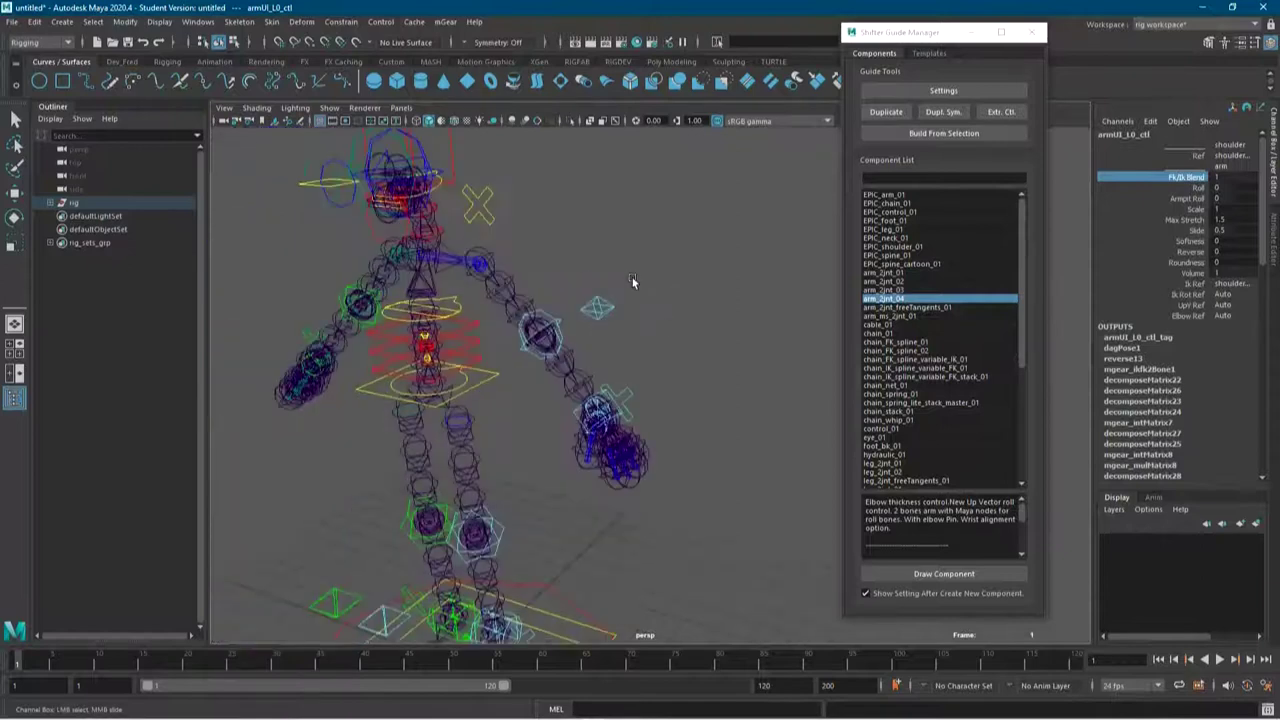
pyautogui.scroll(3, 681, 341)
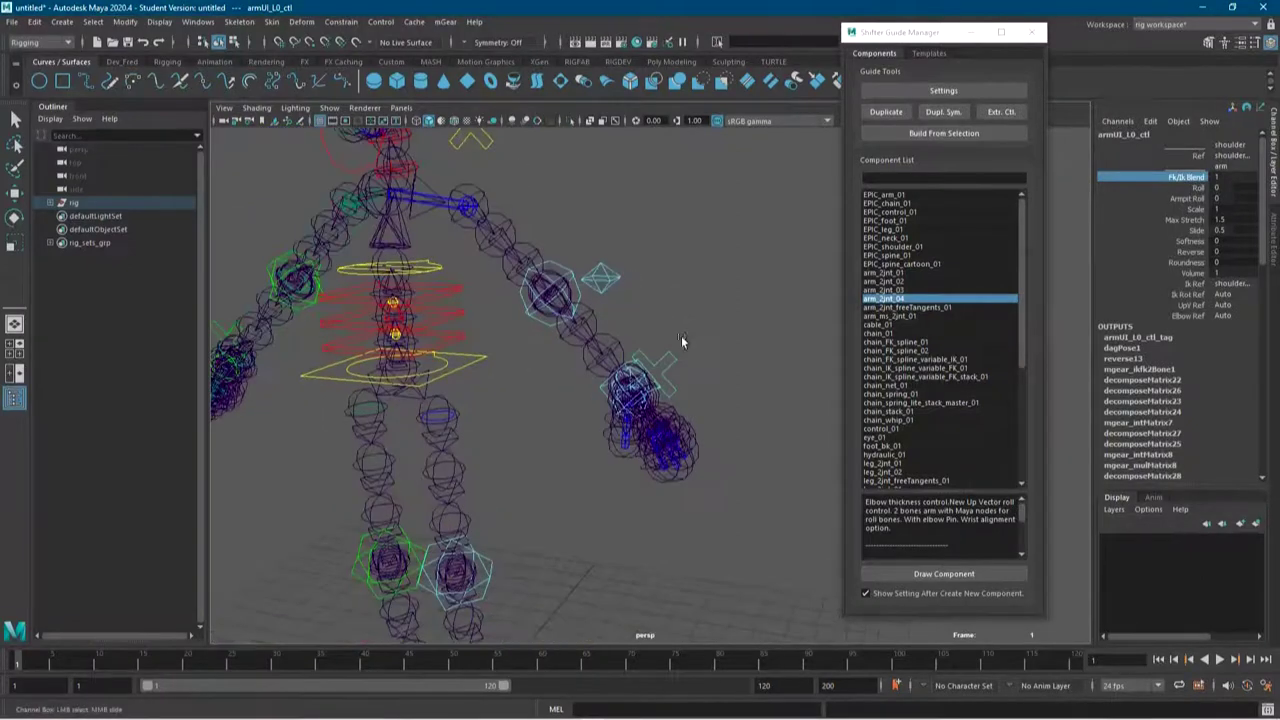
# Move the left arm IK hand control up toward the shoulder
pyautogui.click(601, 395)
pyautogui.press('w')
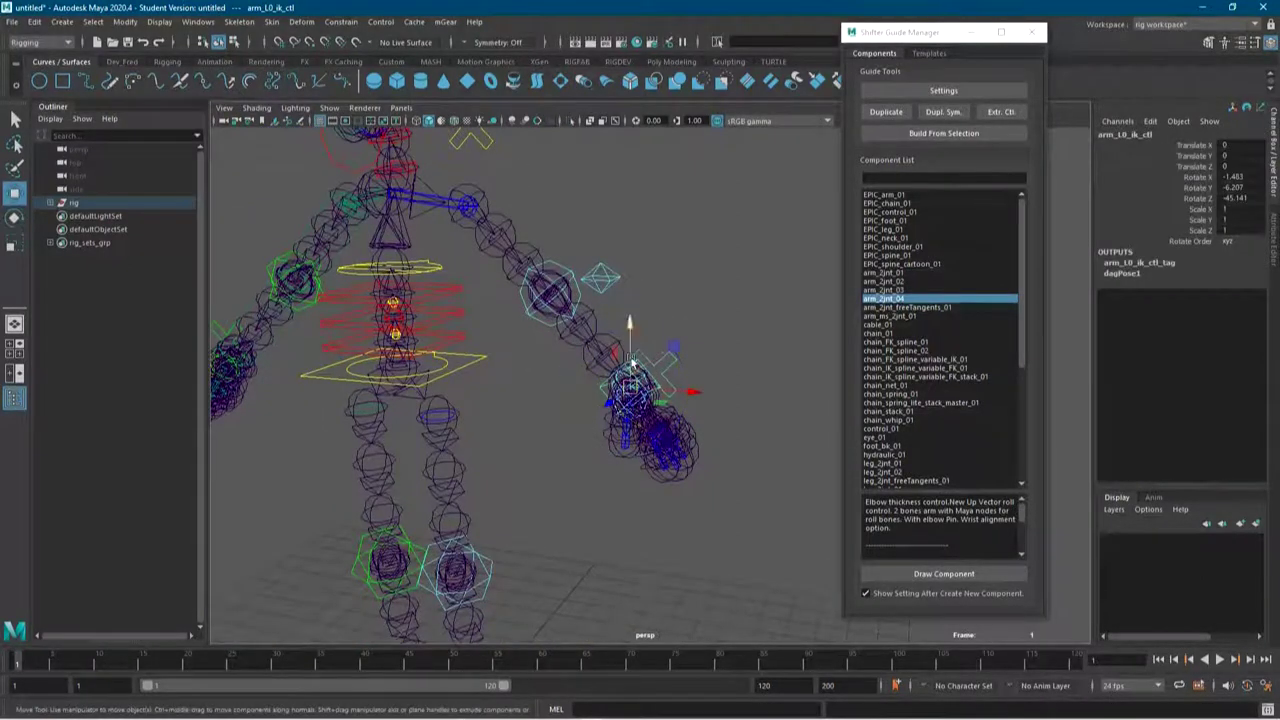
pyautogui.moveTo(628, 384)
pyautogui.mouseDown()
pyautogui.moveTo(625, 265)
pyautogui.moveTo(614, 272)
pyautogui.mouseUp()
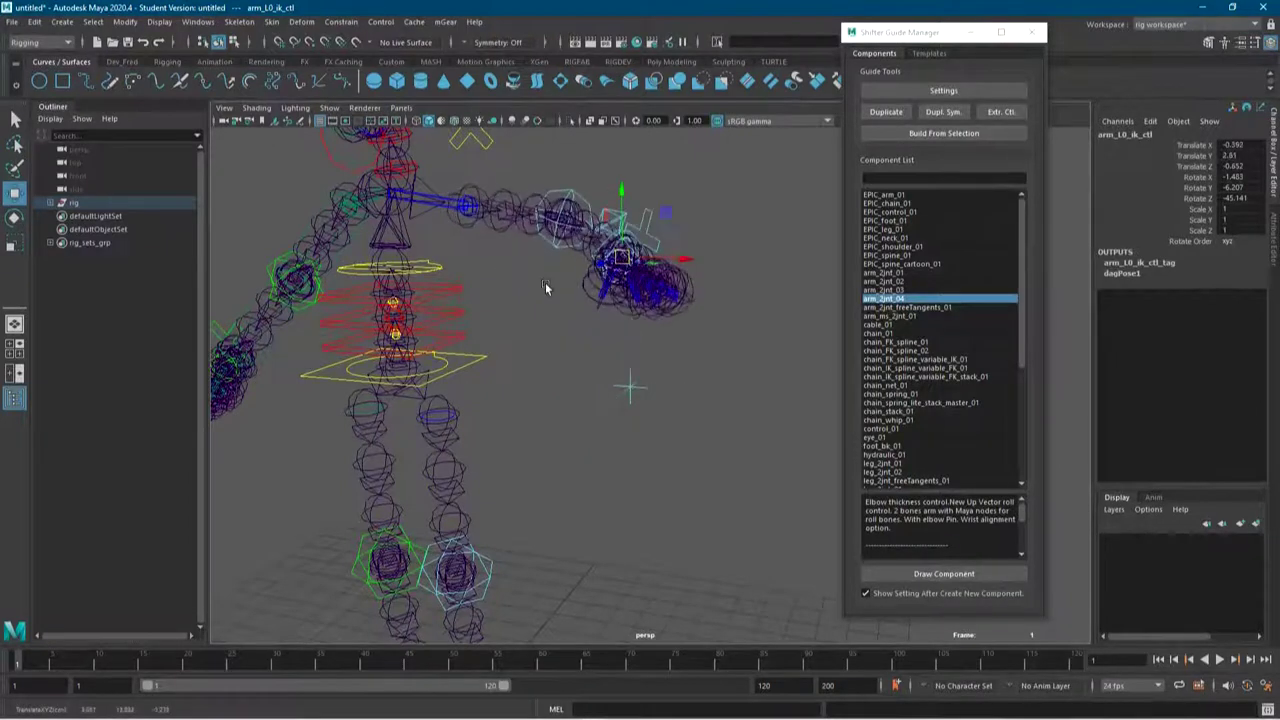
pyautogui.scroll(3, 581, 432)
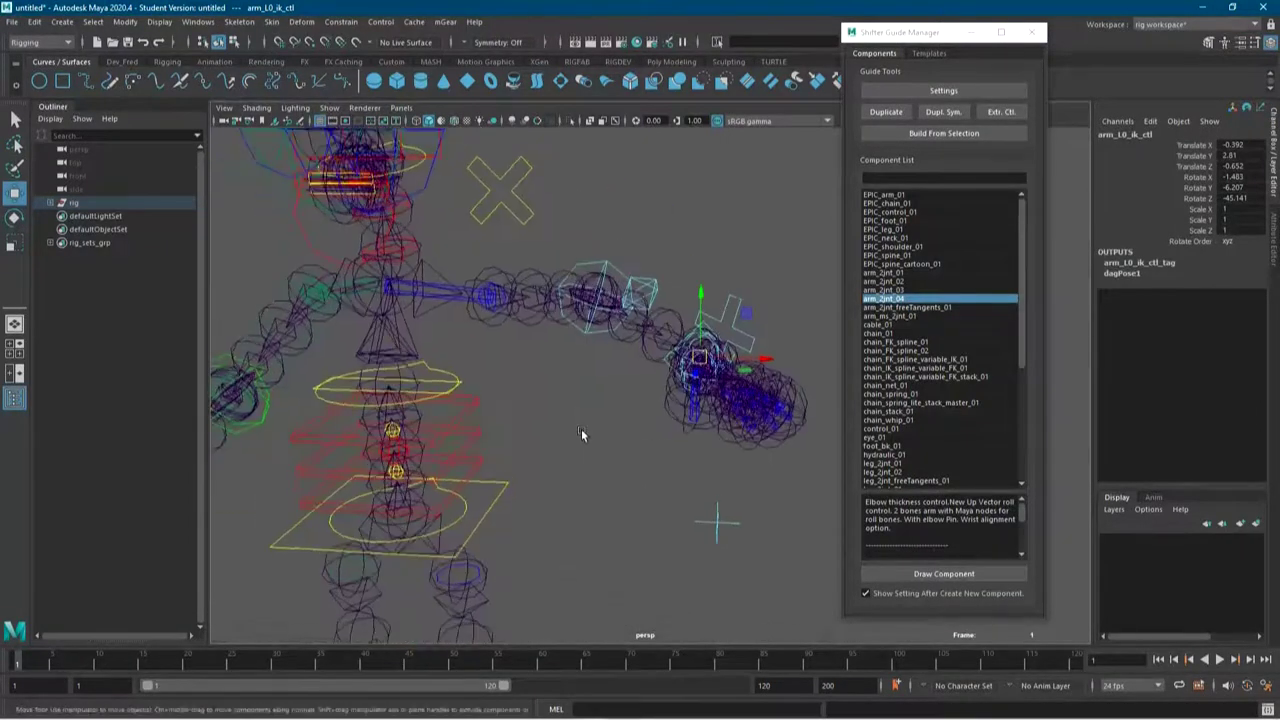
pyautogui.scroll(-3, 581, 429)
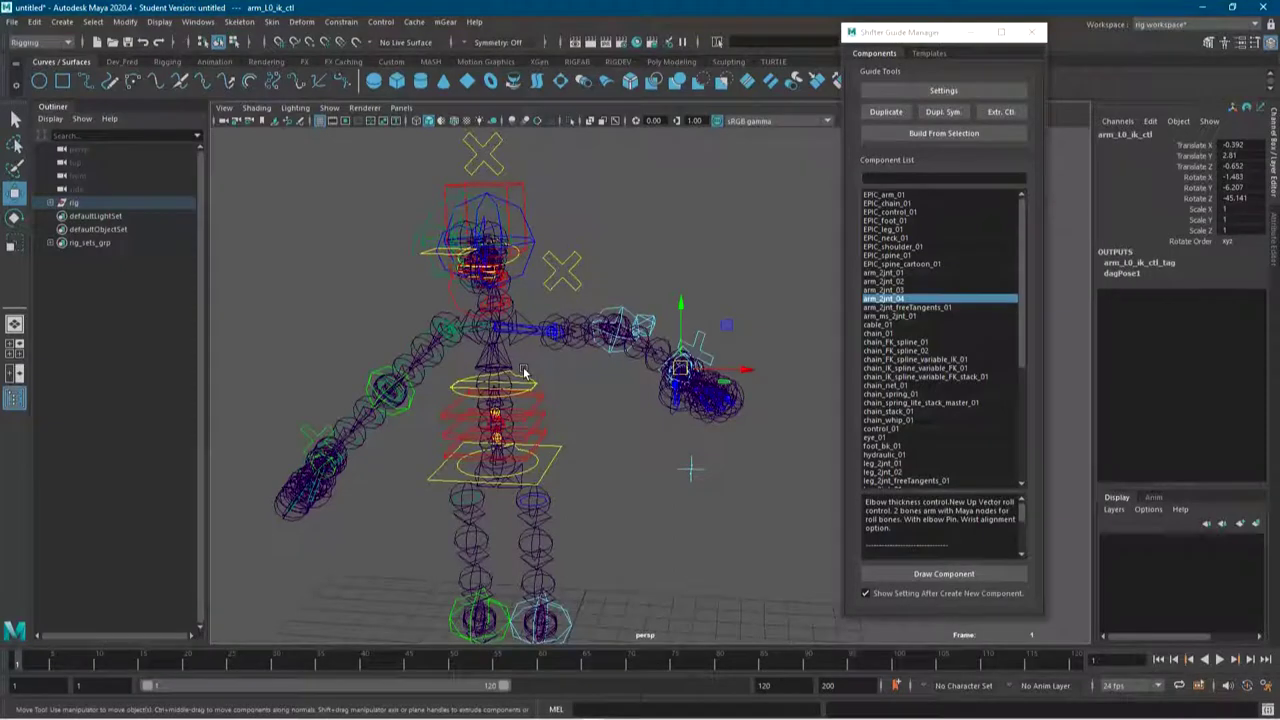
# Test-move the spine IK control and undo it, then select spine_C0_fk0_ctl
pyautogui.click(522, 376)
pyautogui.click(522, 376)
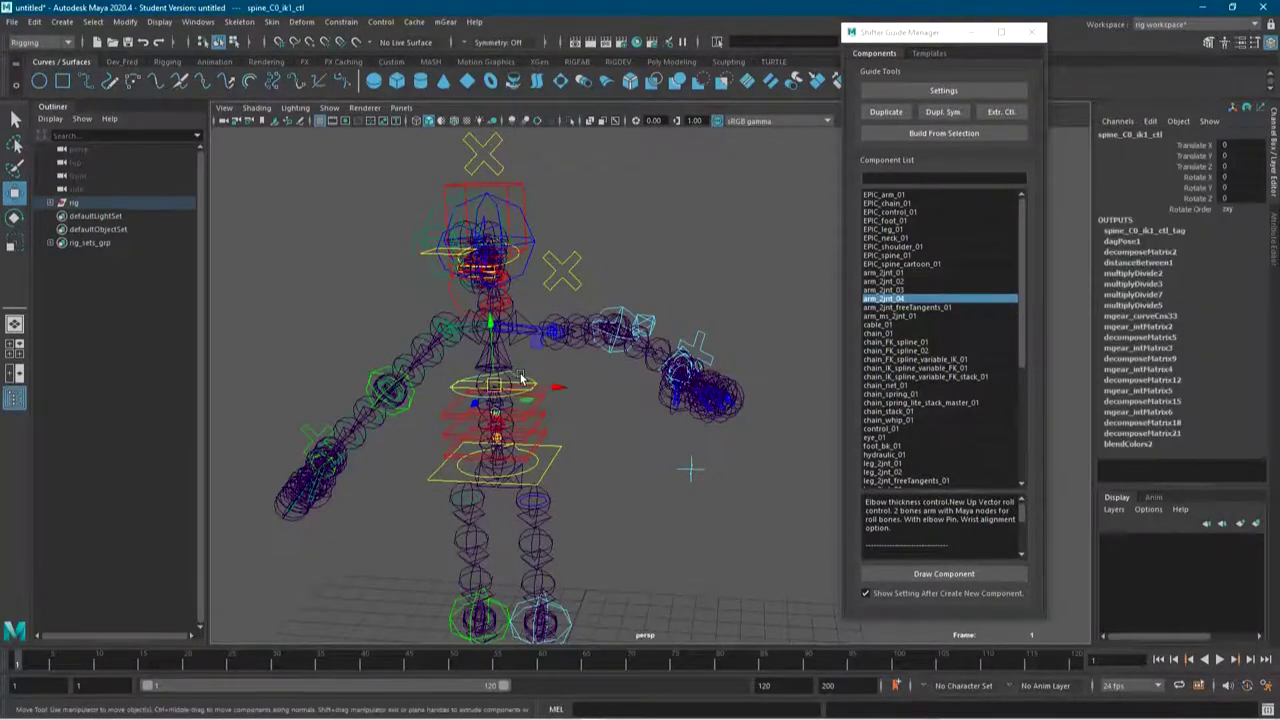
pyautogui.moveTo(500, 385)
pyautogui.mouseDown()
pyautogui.moveTo(562, 404)
pyautogui.moveTo(508, 371)
pyautogui.mouseUp()
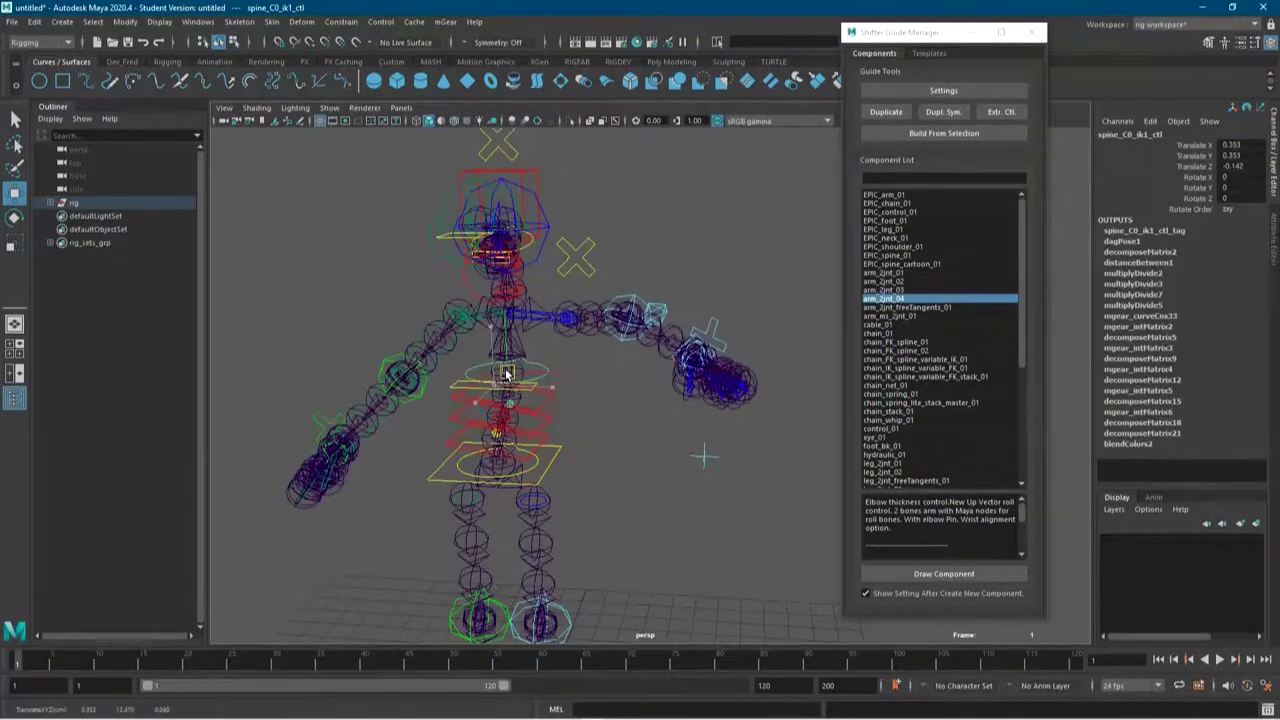
pyautogui.hotkey('ctrl', 'z')
pyautogui.click(556, 405)
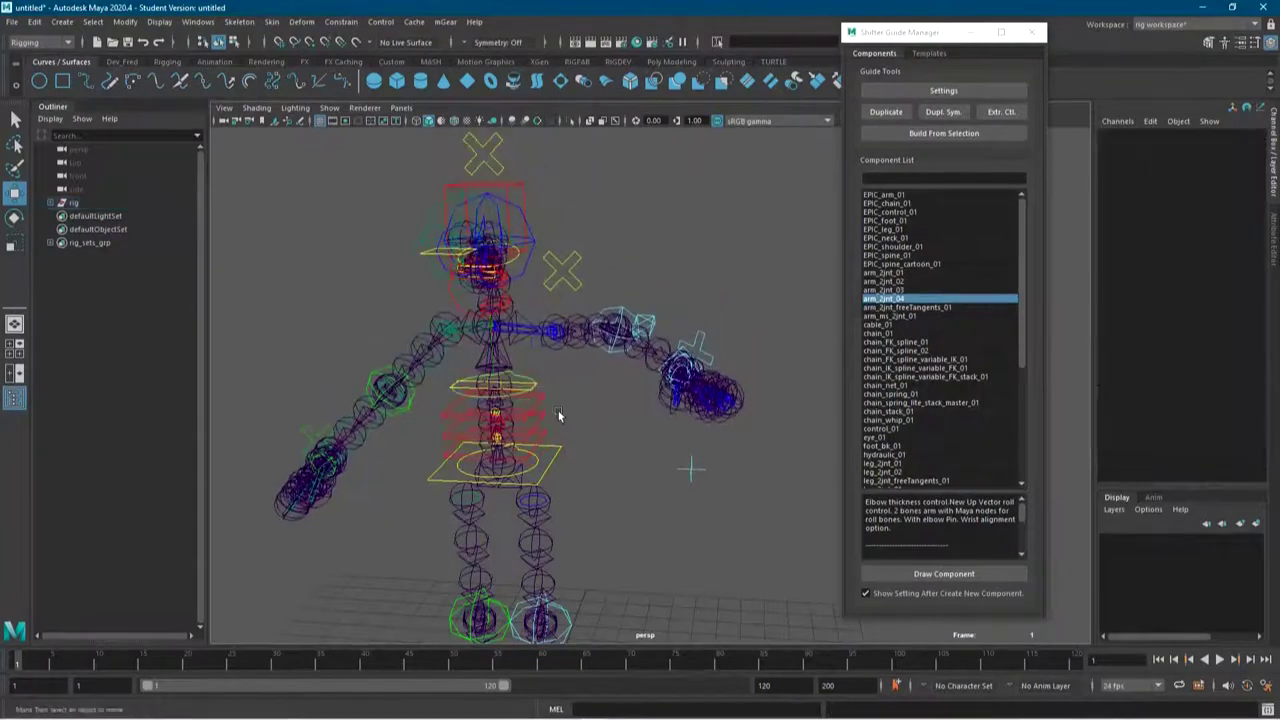
pyautogui.click(524, 412)
# Rotate the spine FK control about 18 degrees, then delete the rig group and reframe the empty grid
pyautogui.press('e')
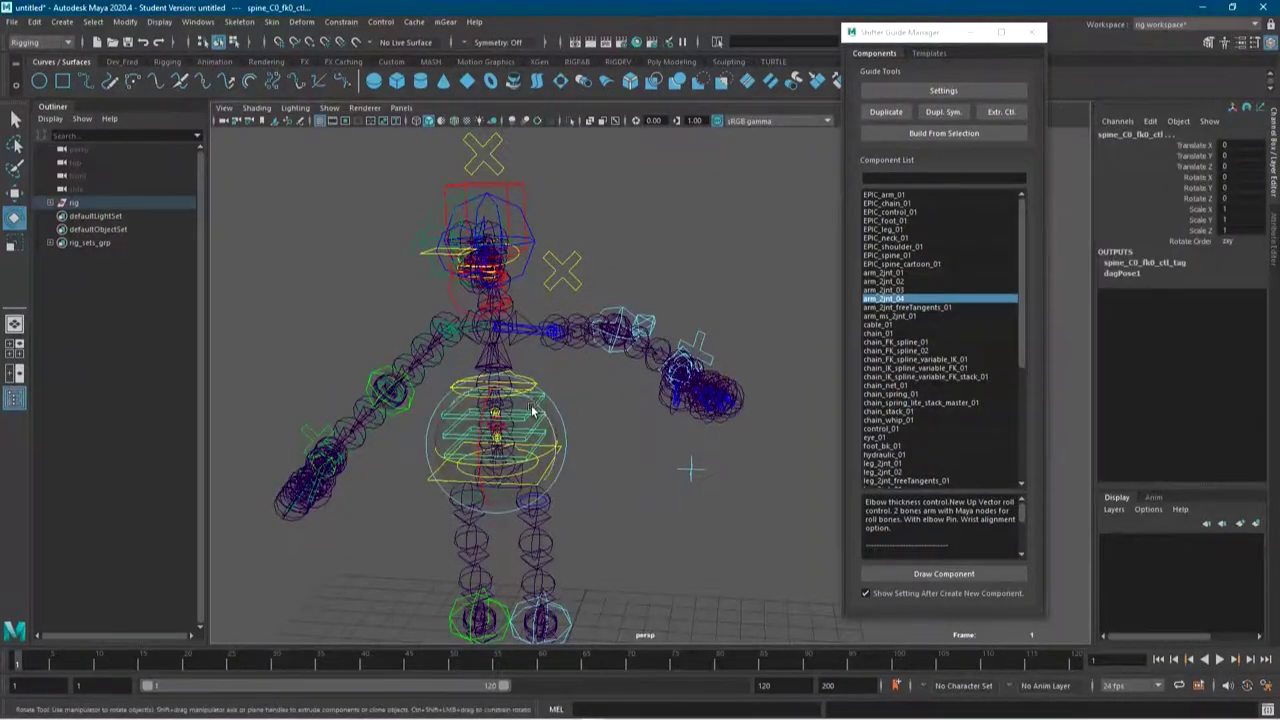
pyautogui.moveTo(524, 412); pyautogui.dragTo(539, 376)
pyautogui.click(90, 204)
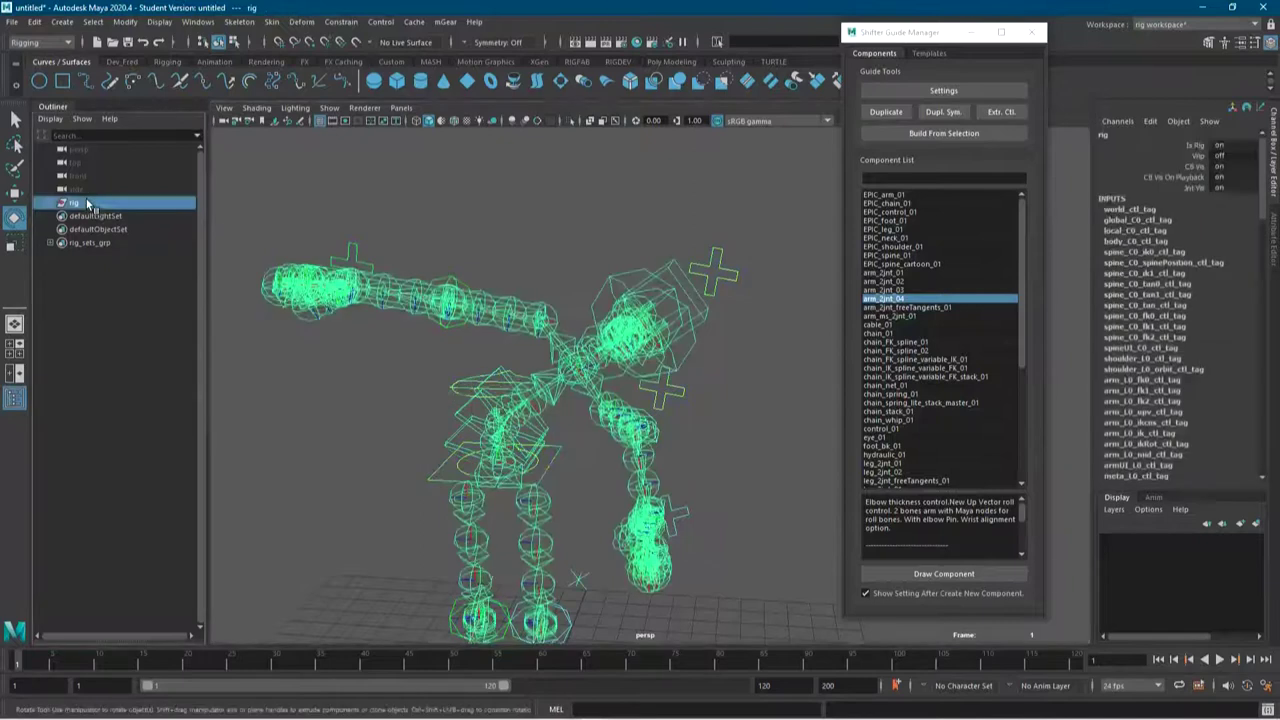
pyautogui.press('Delete')
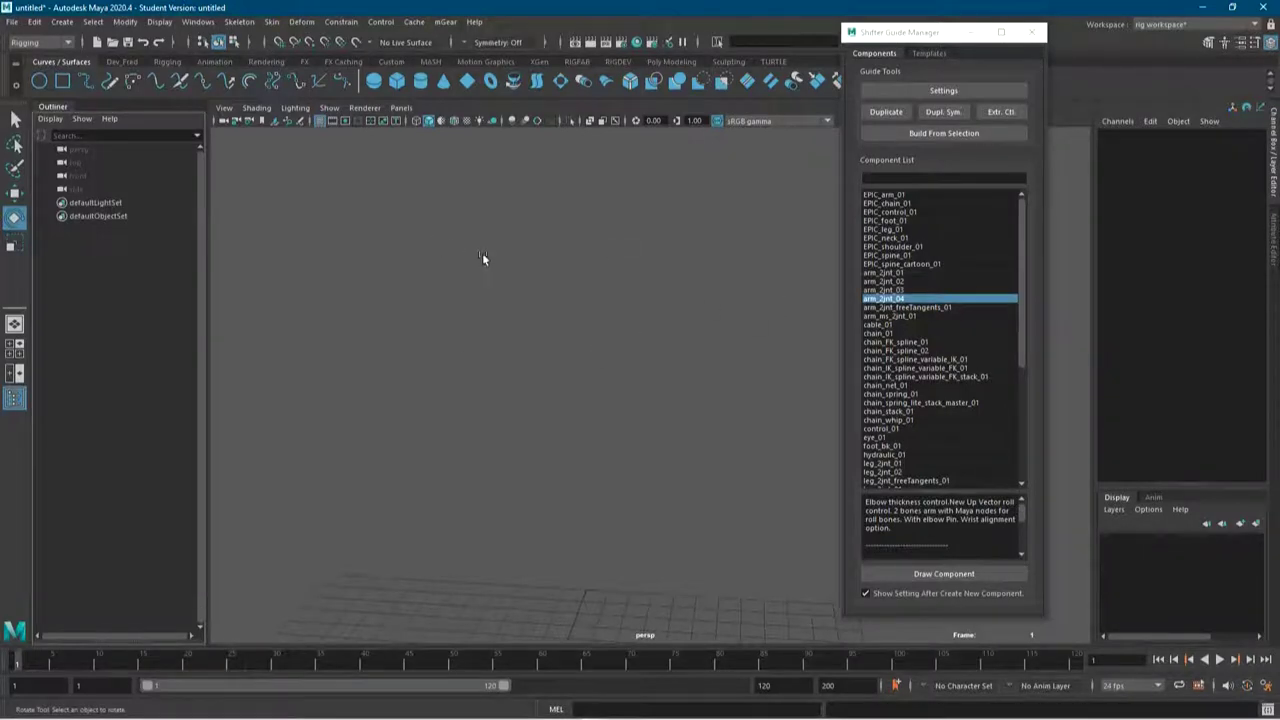
pyautogui.keyDown('alt'); pyautogui.moveTo(518, 311); pyautogui.dragTo(718, 249); pyautogui.keyUp('alt')
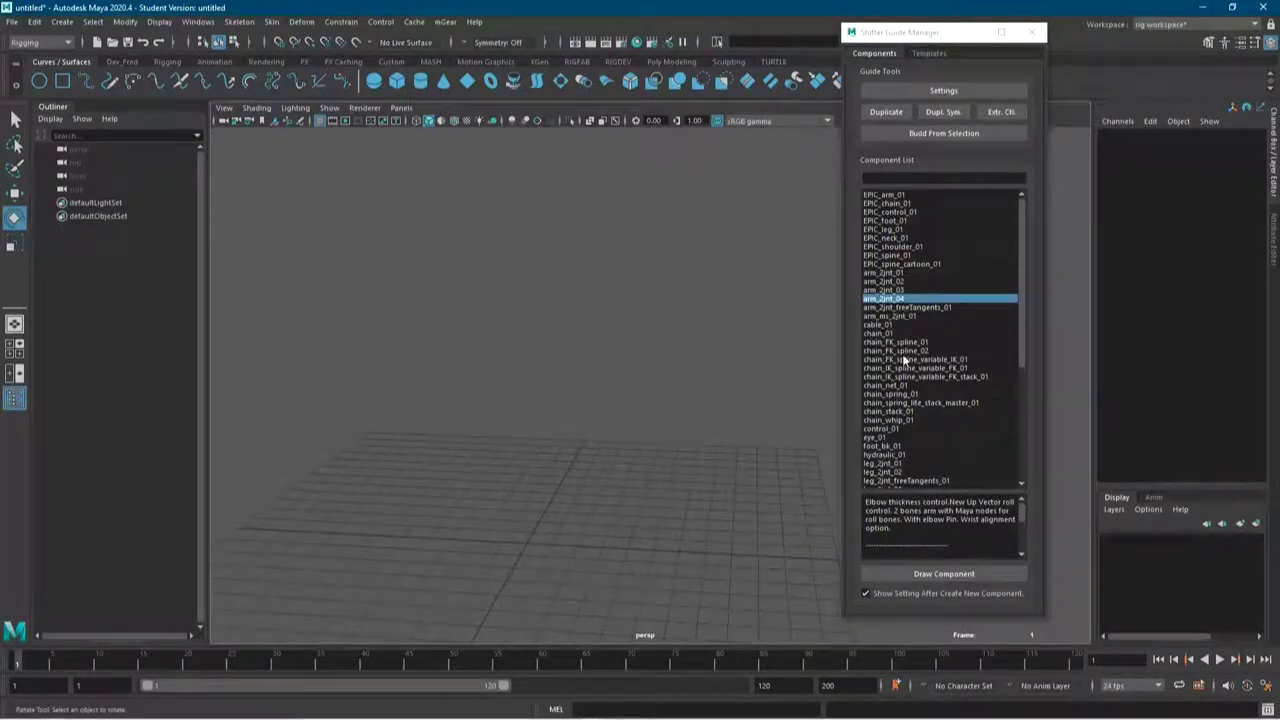
# Draw a control_01 guide component into the scene
pyautogui.click(886, 428)
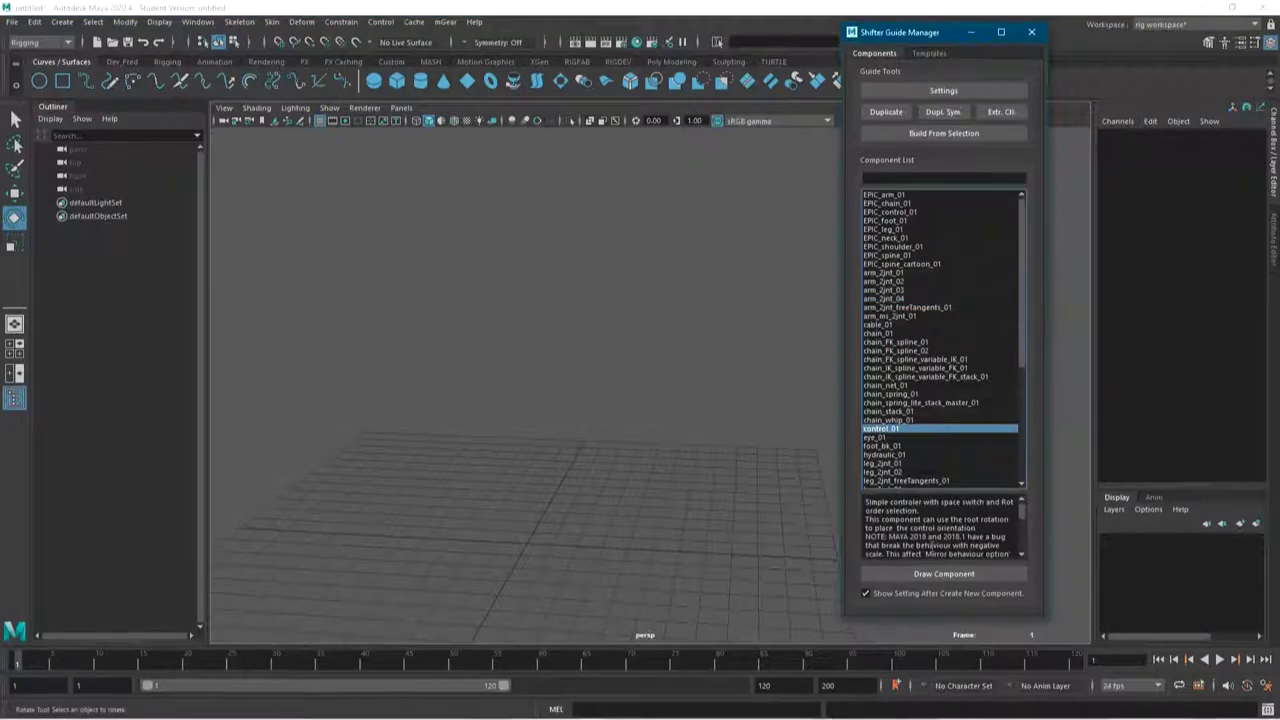
pyautogui.click(940, 574)
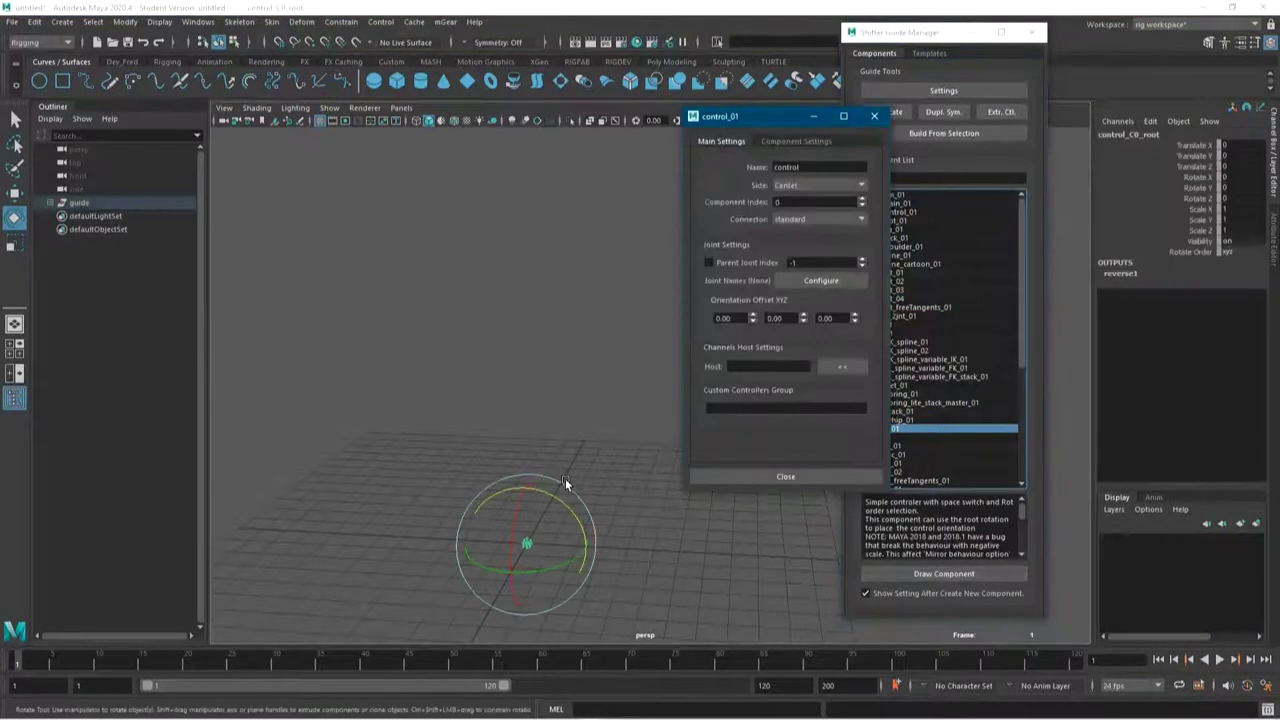
pyautogui.moveTo(750, 116); pyautogui.dragTo(730, 115)
pyautogui.keyDown('alt'); pyautogui.moveTo(381, 576); pyautogui.dragTo(456, 371); pyautogui.keyUp('alt')
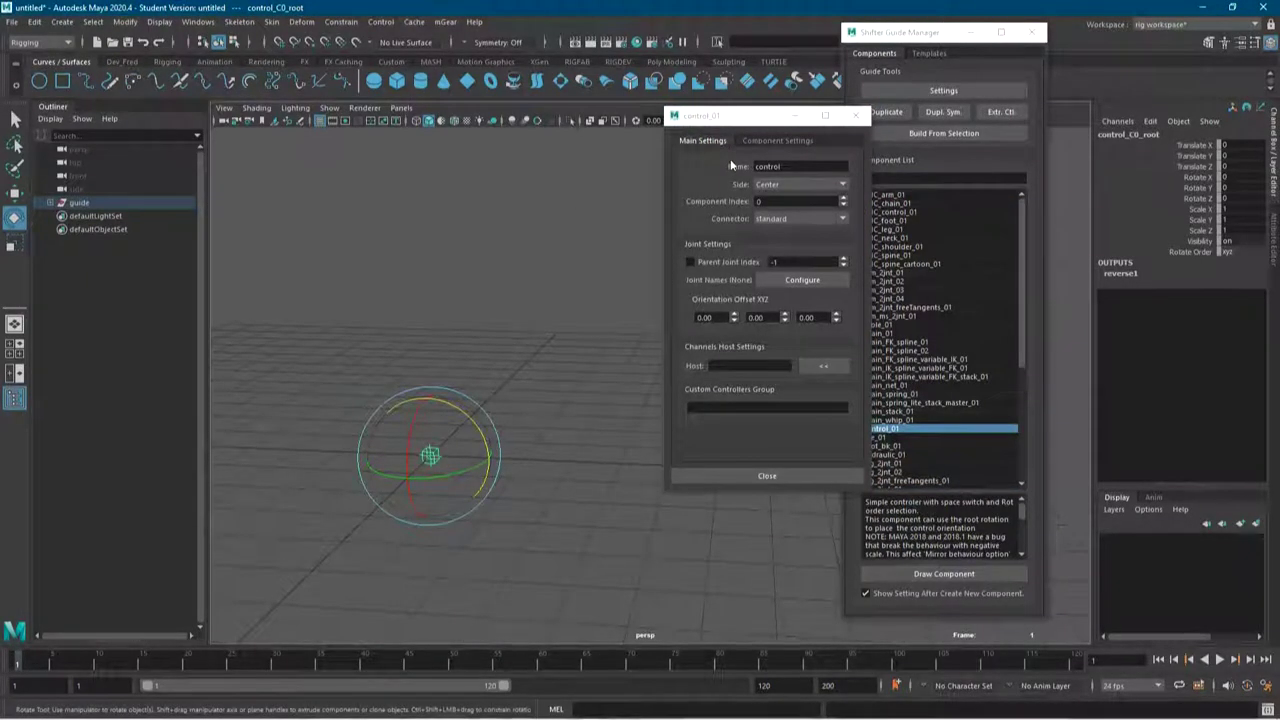
# Rename the control guide to global and show its shape and size options
pyautogui.doubleClick(779, 166)
pyautogui.write('global')
pyautogui.press('Return')
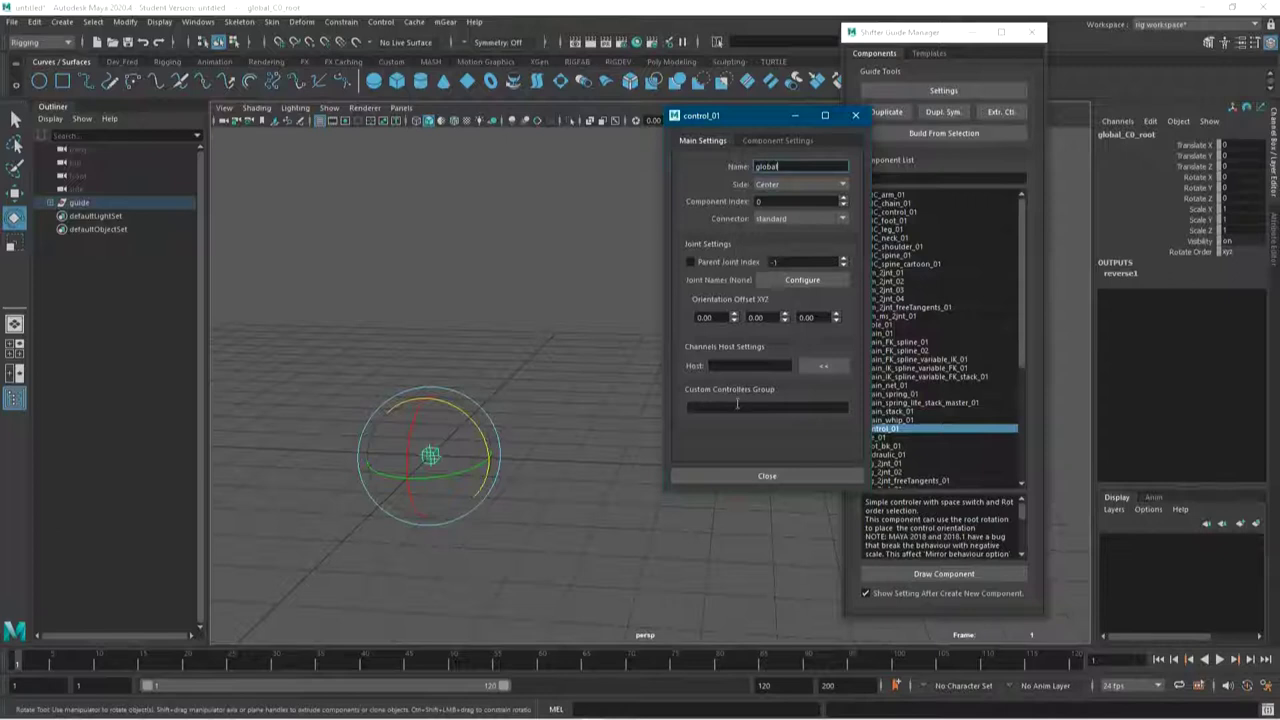
pyautogui.click(754, 138)
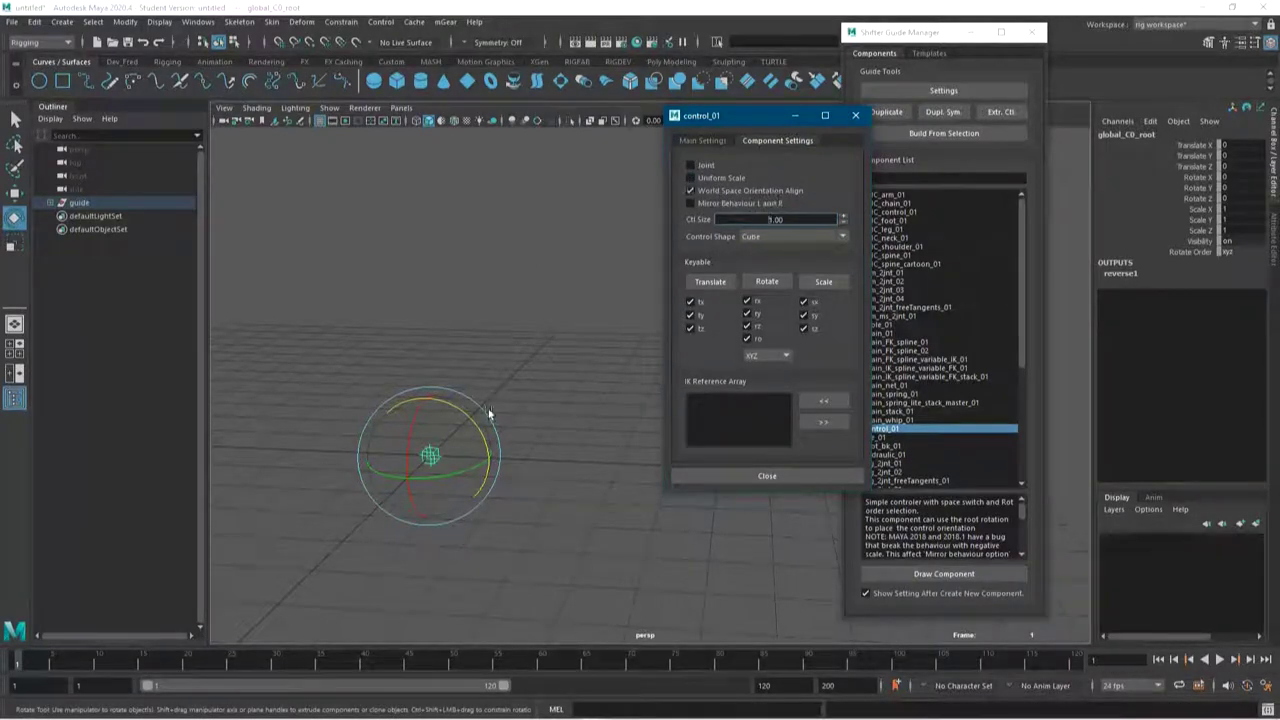
# Give the global control a Circle shape and Ctl Size 4
pyautogui.moveTo(449, 403); pyautogui.dragTo(449, 390)
pyautogui.click(779, 237)
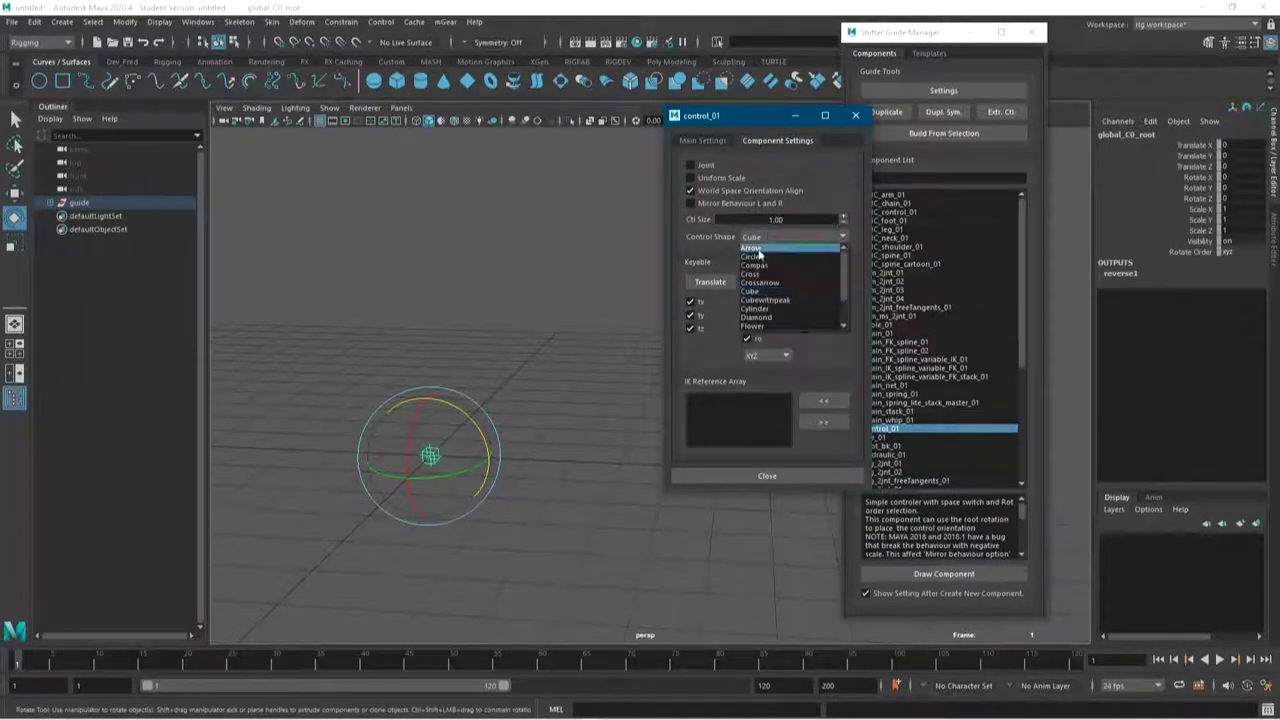
pyautogui.click(756, 258)
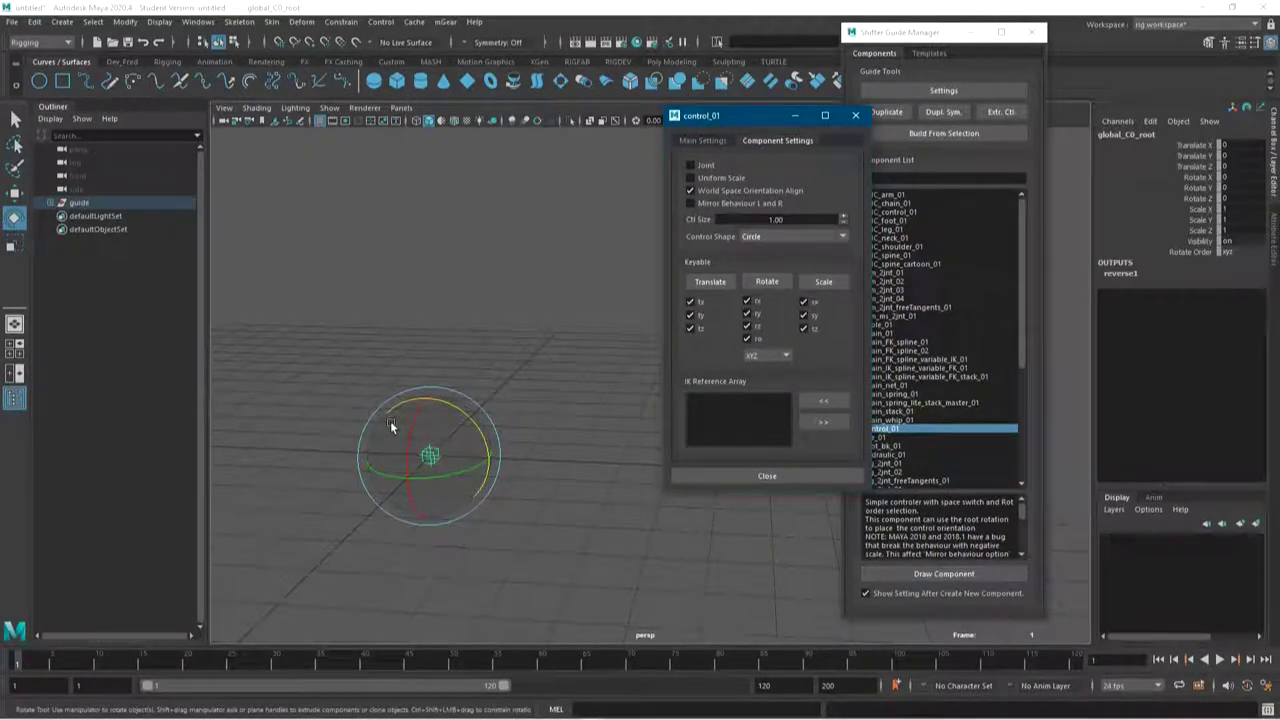
pyautogui.doubleClick(793, 220)
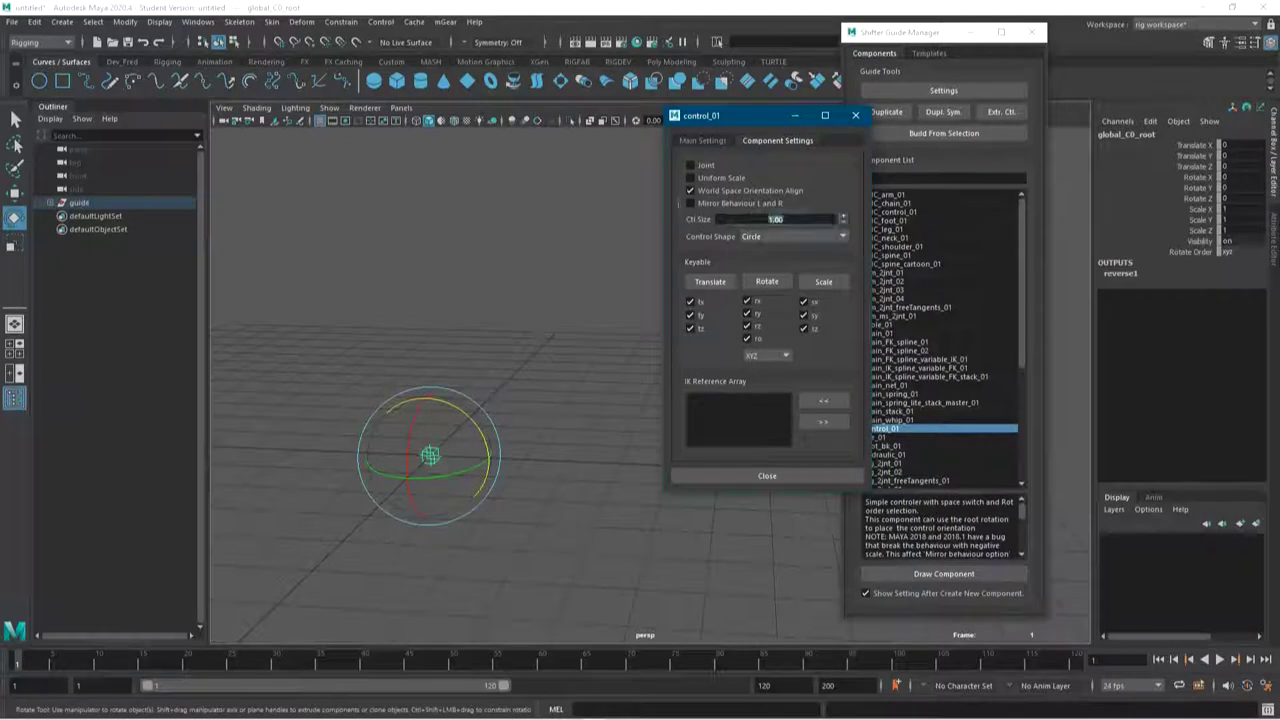
pyautogui.write('4')
pyautogui.press('Return')
# Expand global_C0_root in the Outliner and close the control_01 settings
pyautogui.click(50, 202)
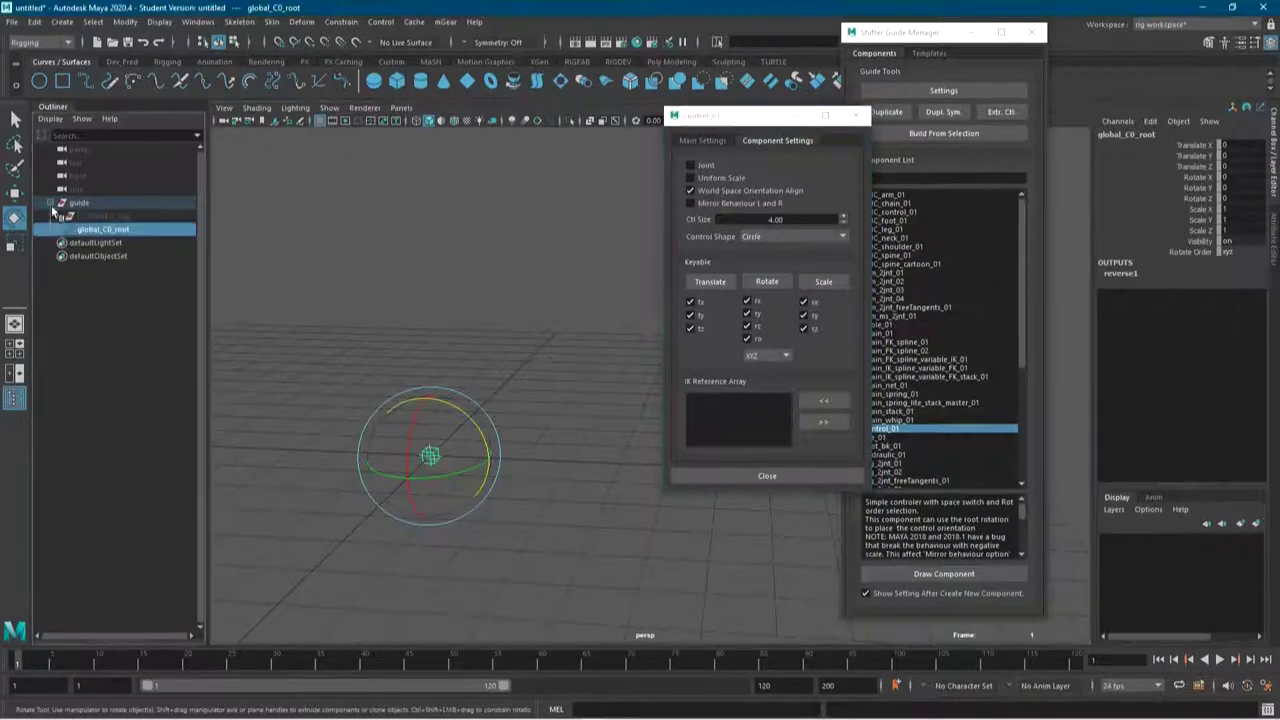
pyautogui.click(63, 231)
pyautogui.click(877, 90)
# Draw a second control_01 guide under global, name it cog and keep side Center
pyautogui.click(943, 573)
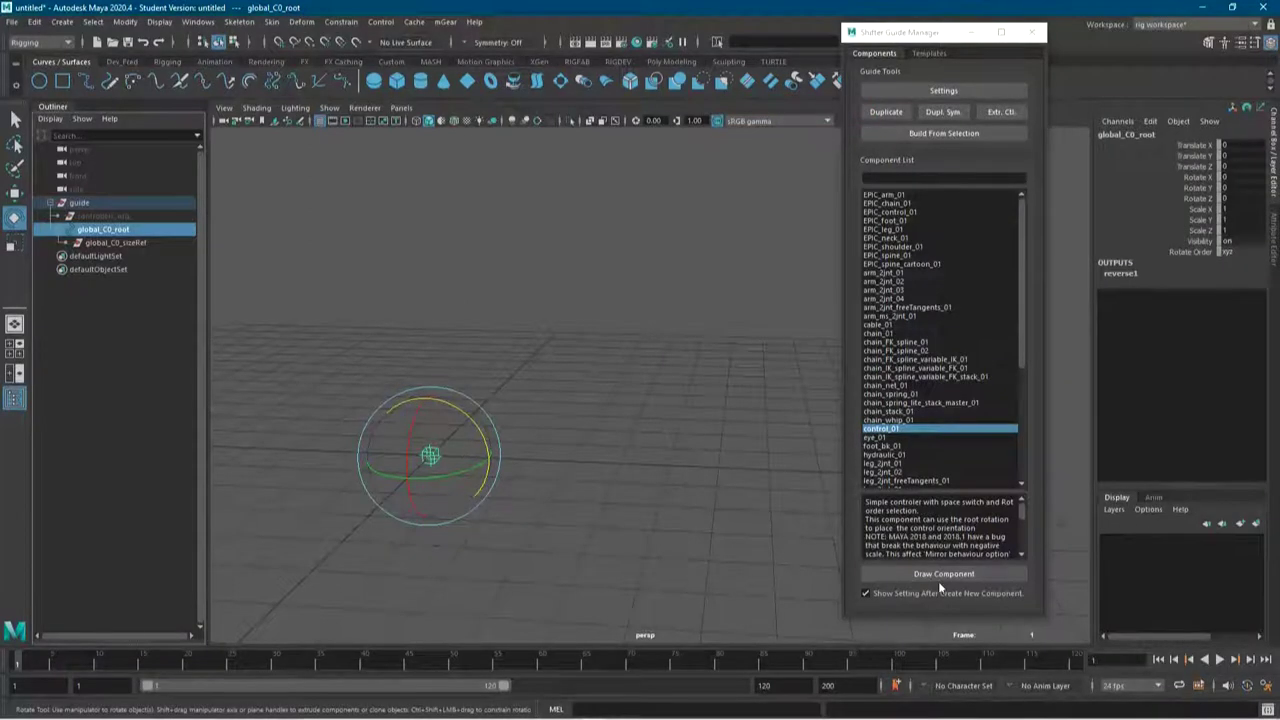
pyautogui.doubleClick(795, 166)
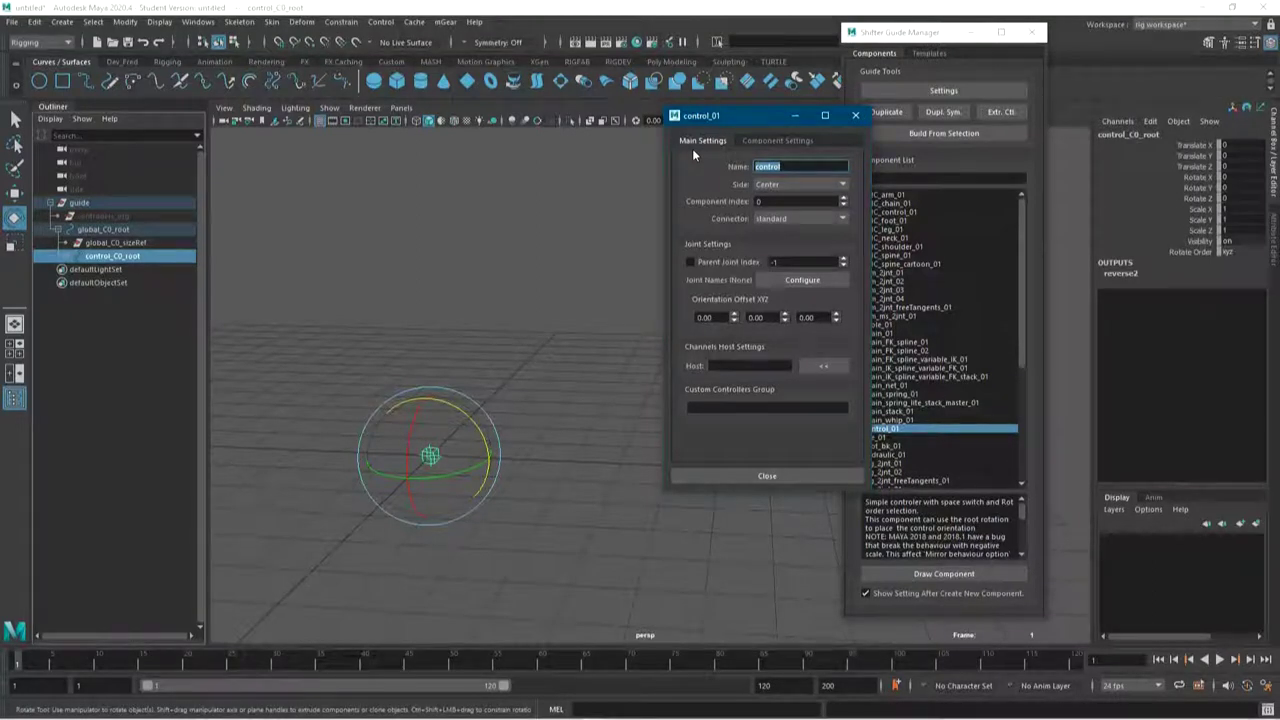
pyautogui.write('cou')
pyautogui.press('BackSpace')
pyautogui.write('g')
pyautogui.press('Return')
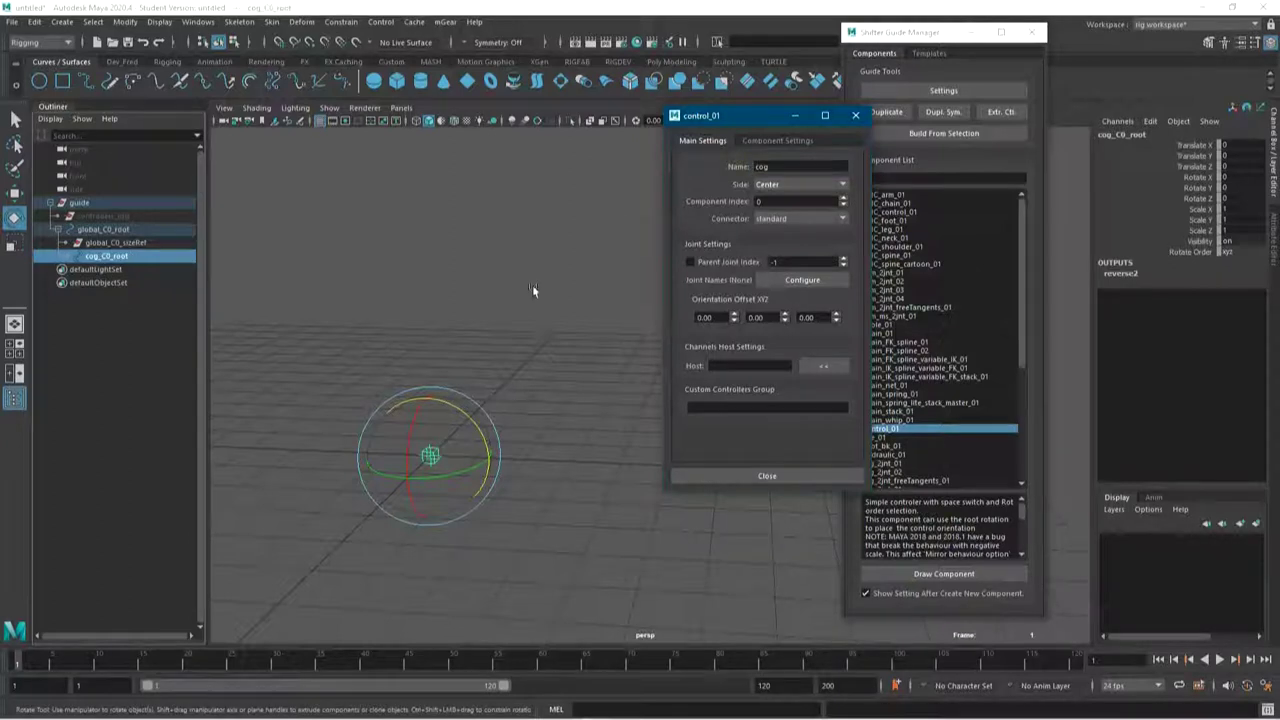
pyautogui.click(757, 198)
pyautogui.click(766, 186)
pyautogui.click(766, 188)
# Give cog a Circle shape at Ctl Size 4, close its settings and expand cog_C0_root
pyautogui.click(752, 140)
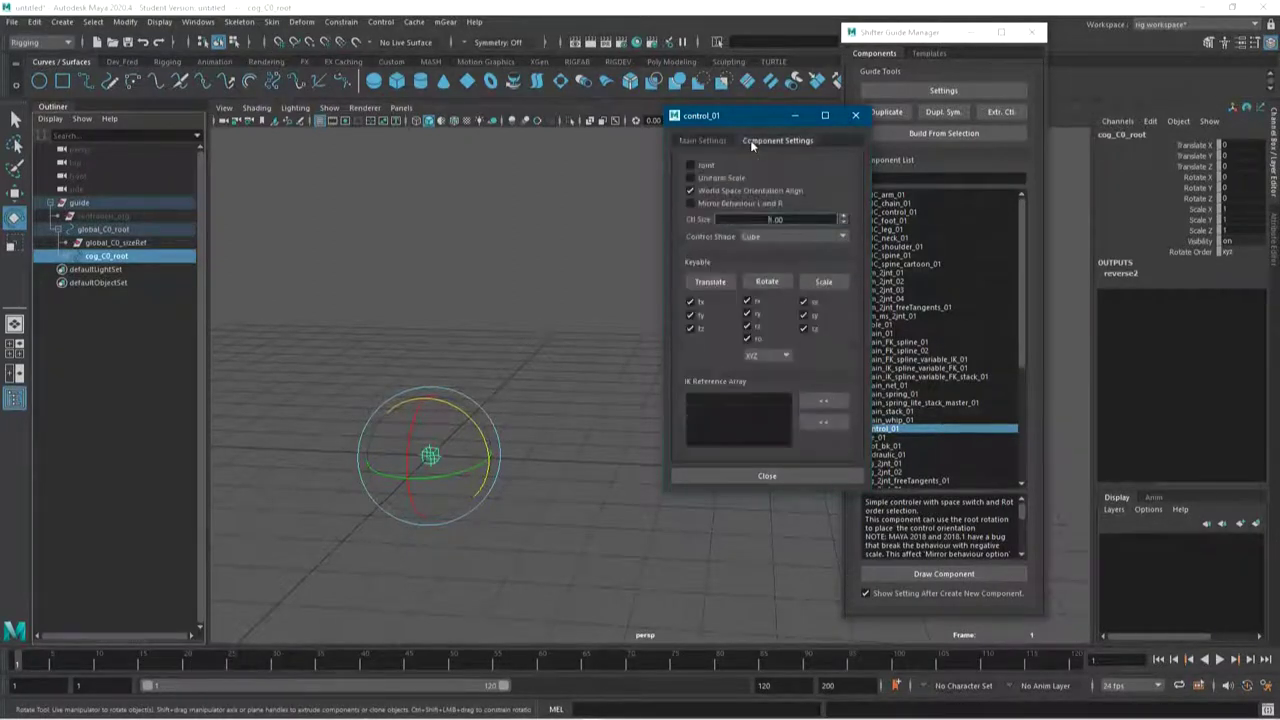
pyautogui.click(755, 237)
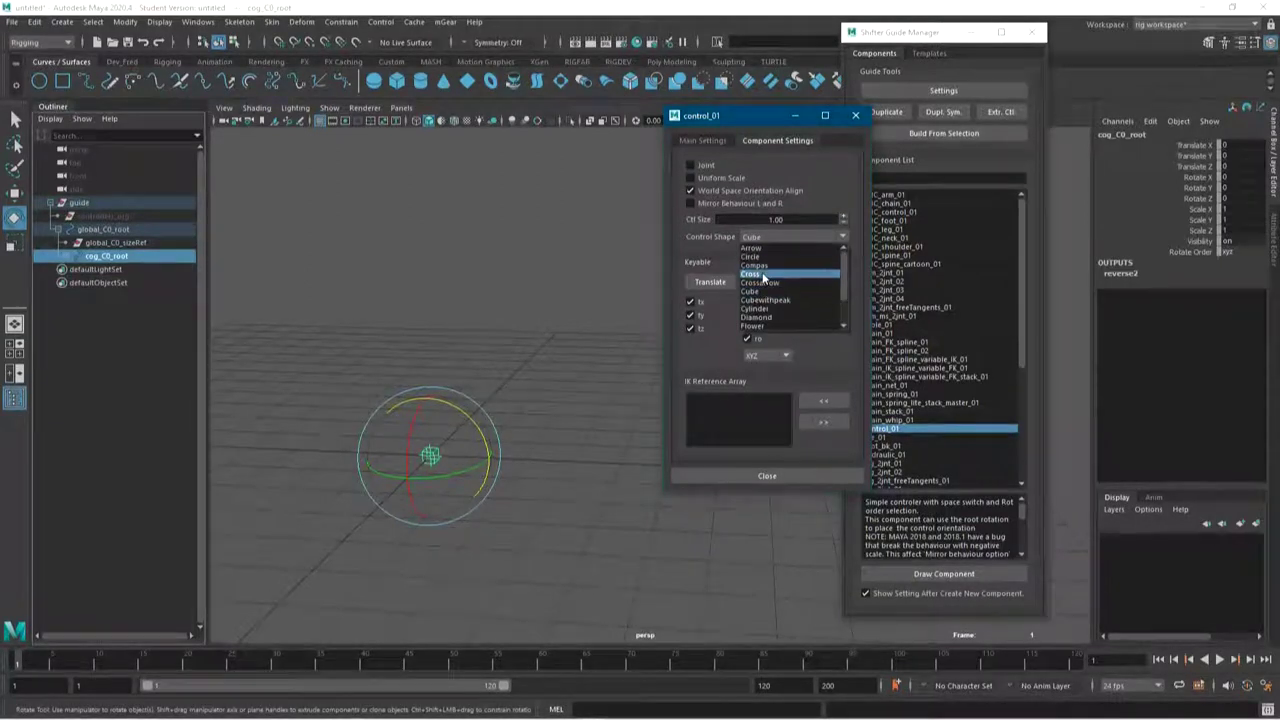
pyautogui.click(750, 256)
pyautogui.write('4')
pyautogui.press('Return')
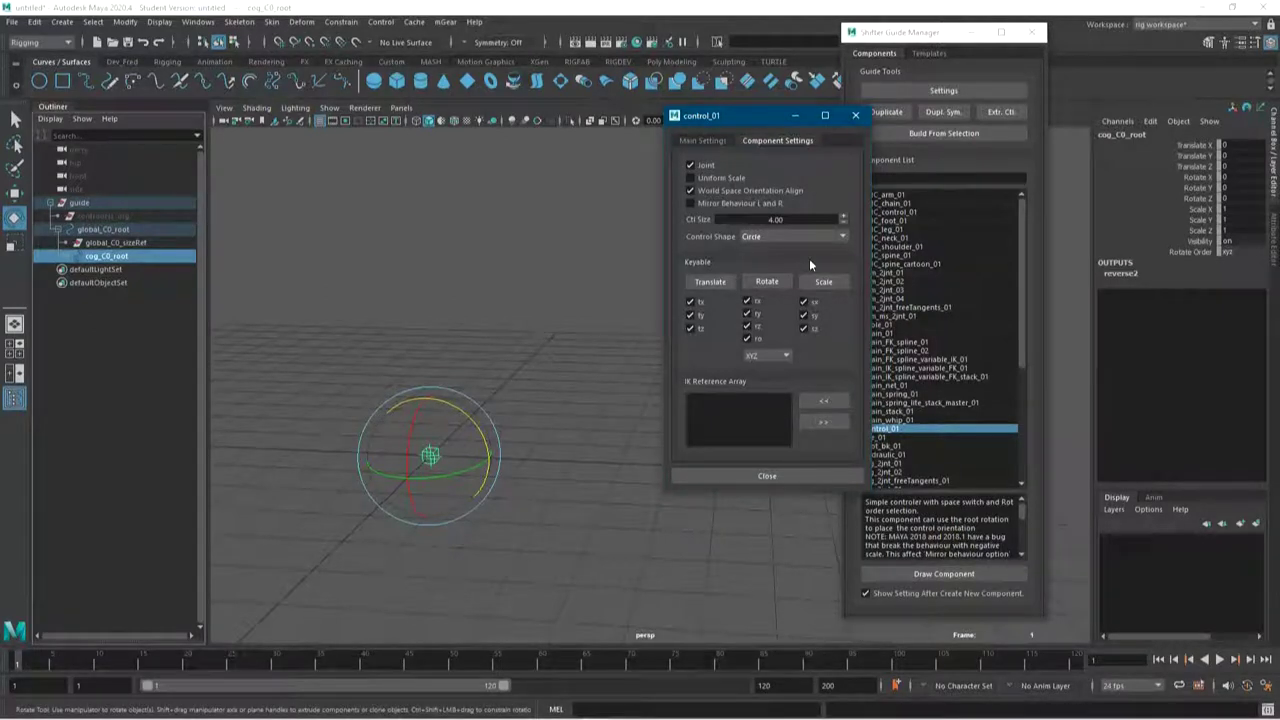
pyautogui.click(774, 481)
pyautogui.click(74, 258)
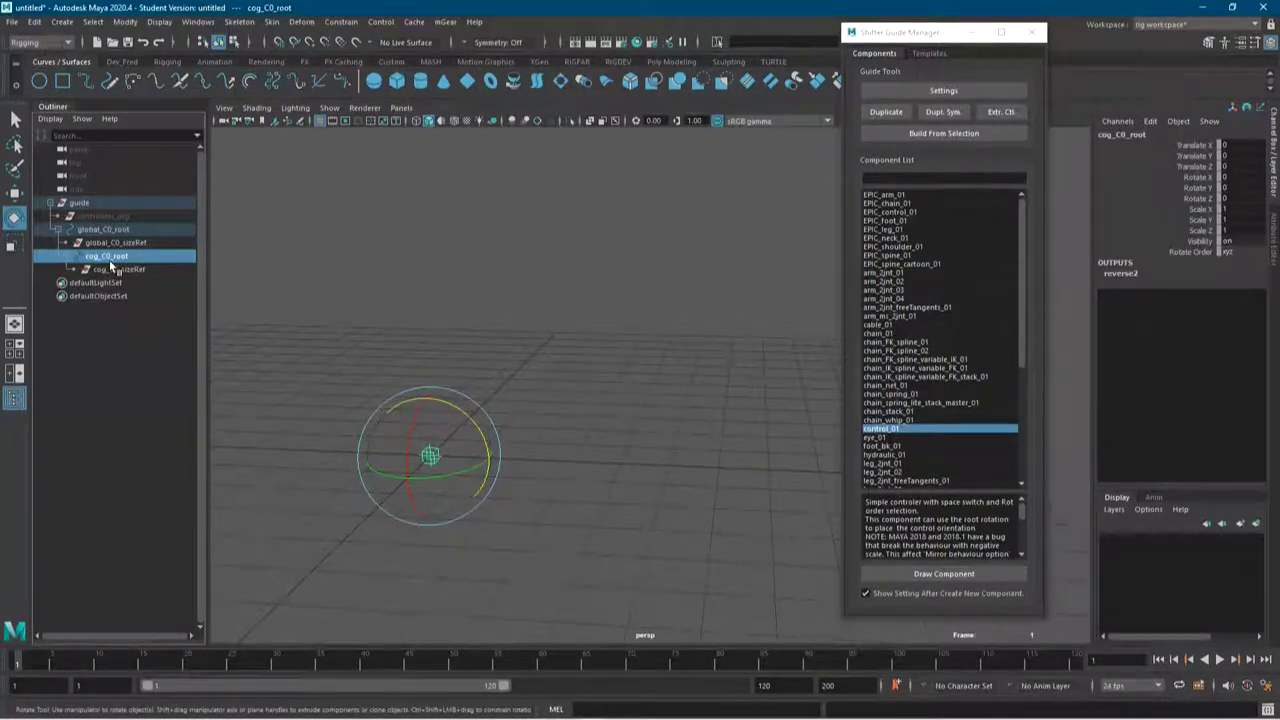
# Raise cog_C0_root along Y to about 5.18 above the global guide
pyautogui.press('w')
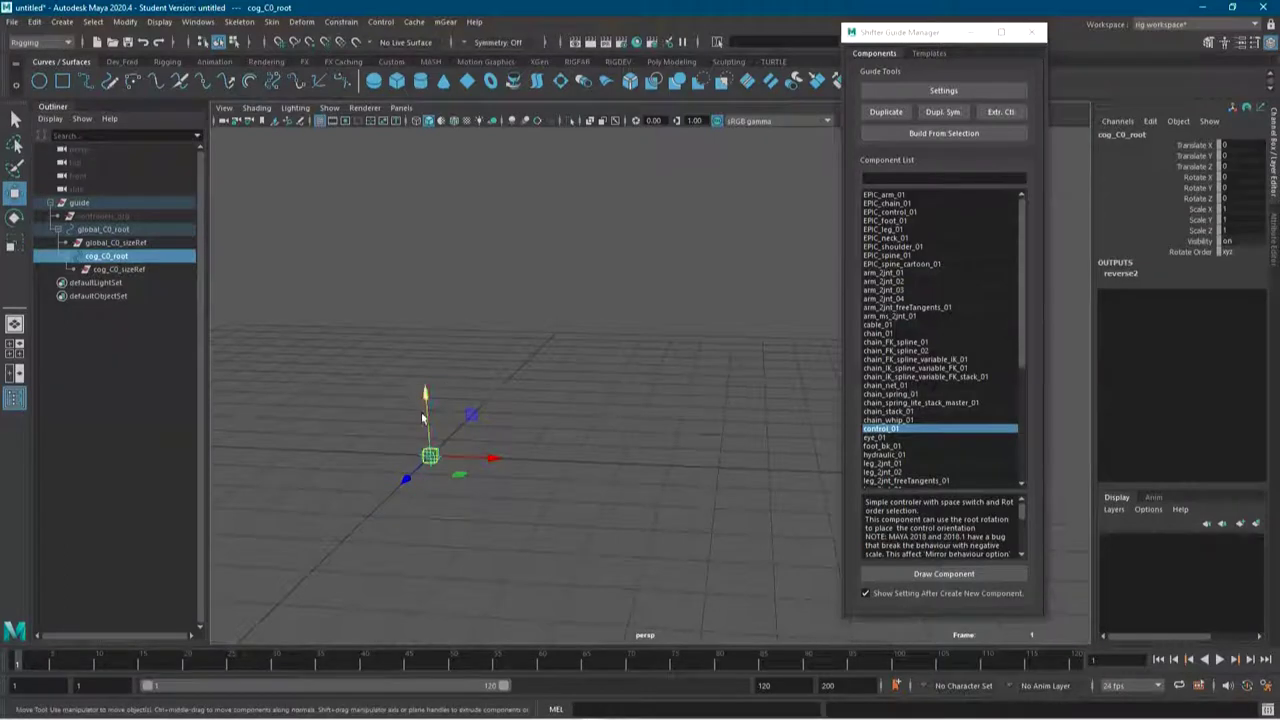
pyautogui.moveTo(525, 389)
pyautogui.keyDown('alt'); pyautogui.mouseDown()
pyautogui.moveTo(523, 426)
pyautogui.moveTo(476, 288)
pyautogui.moveTo(474, 180)
pyautogui.mouseUp(); pyautogui.keyUp('alt')
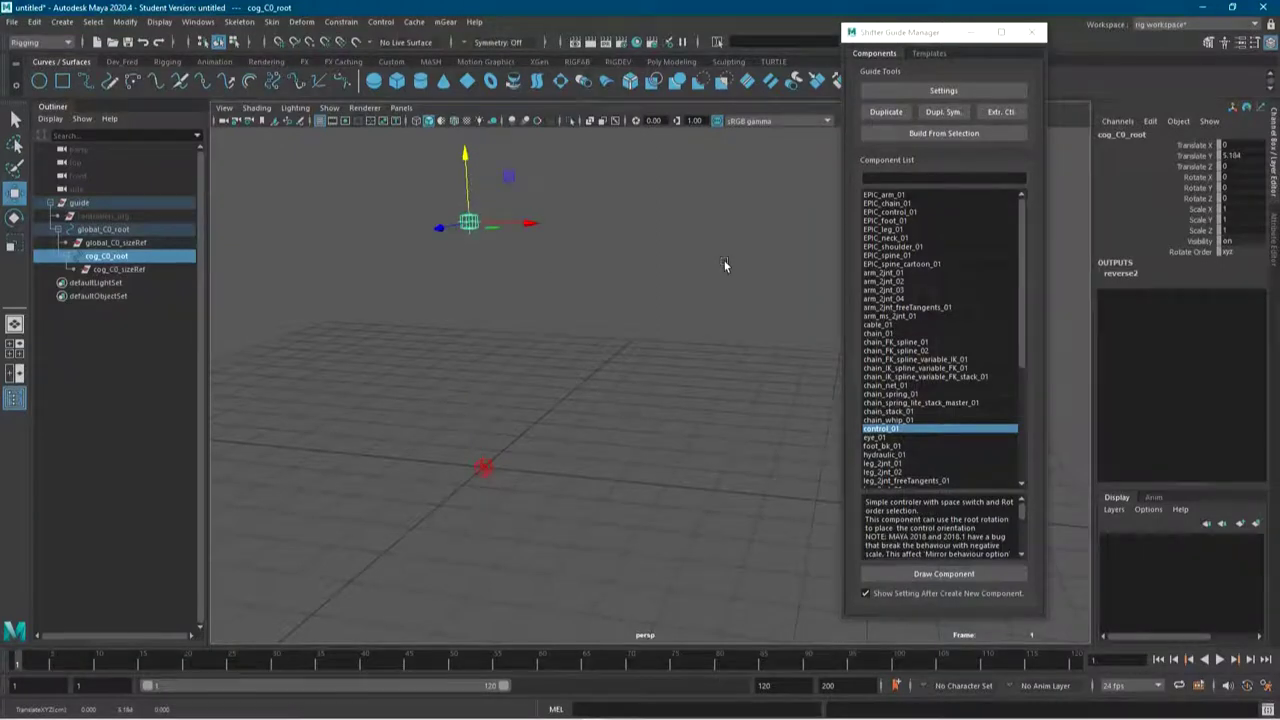
pyautogui.moveTo(523, 287)
pyautogui.keyDown('alt'); pyautogui.mouseDown()
pyautogui.moveTo(520, 342)
pyautogui.moveTo(521, 302)
pyautogui.mouseUp(); pyautogui.keyUp('alt')
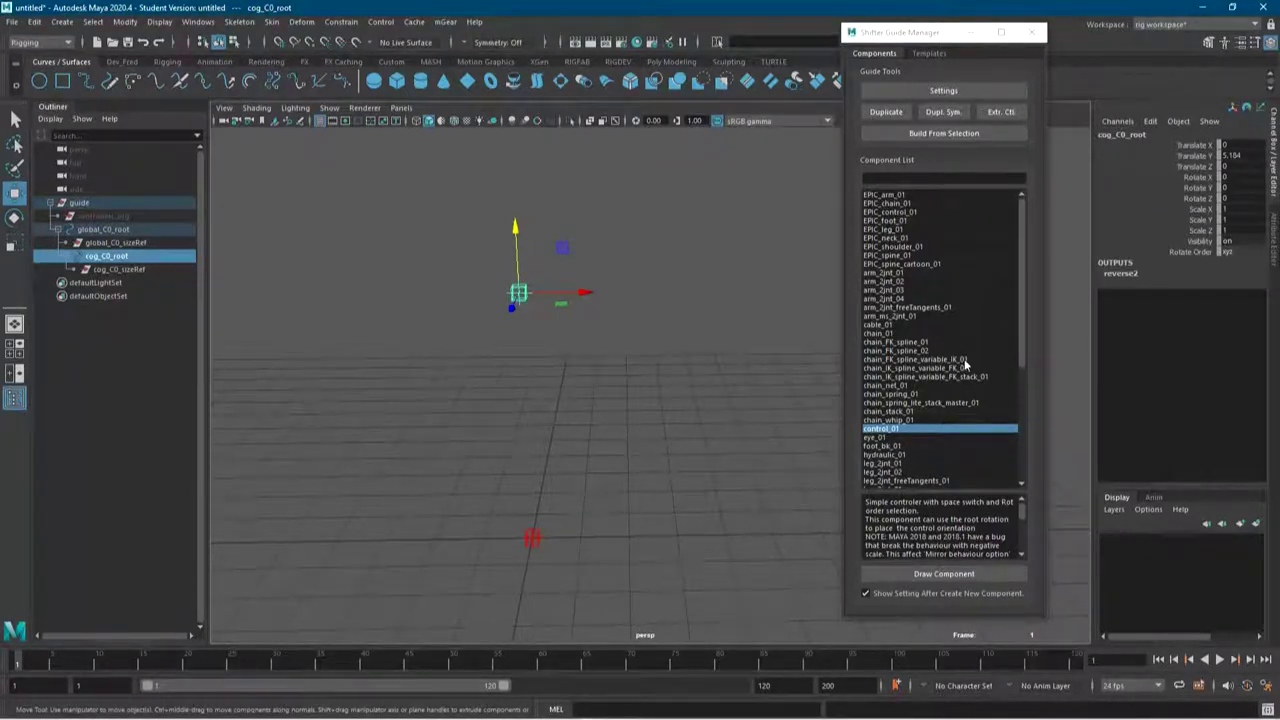
pyautogui.scroll(-3, 880, 410)
# Add a leg_2jnt_02 guide and set its side to Left
pyautogui.click(900, 386)
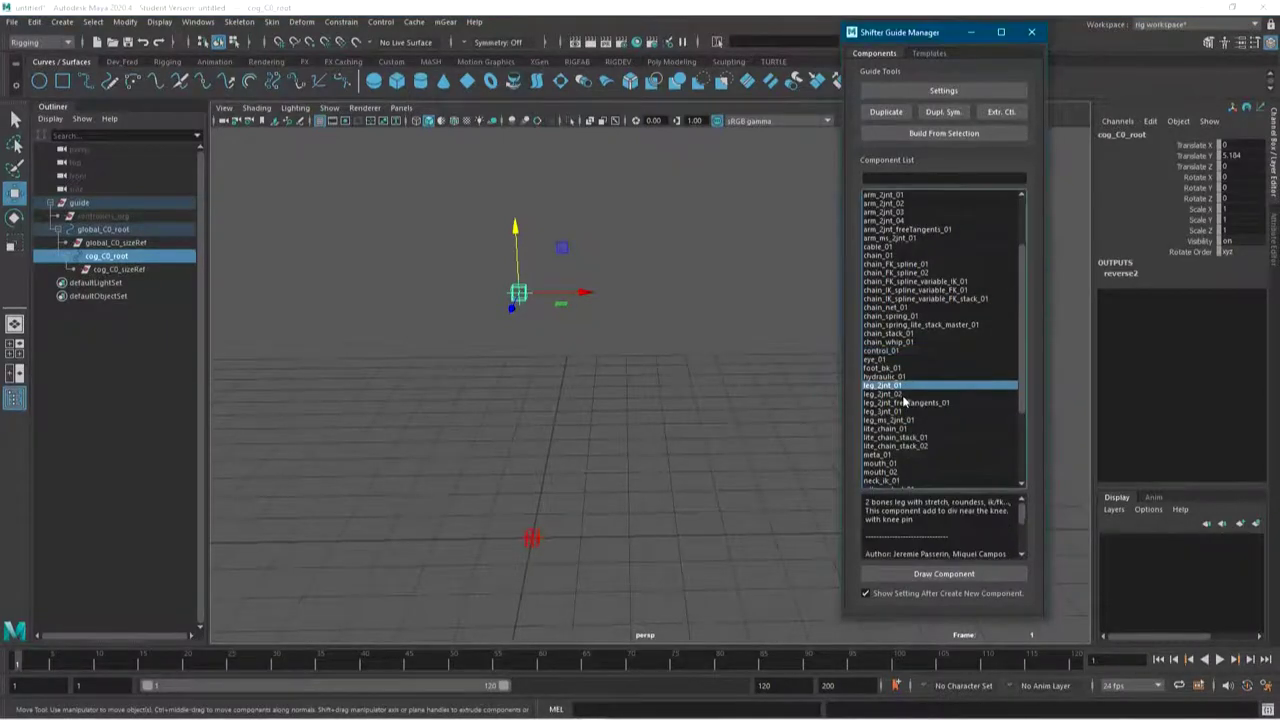
pyautogui.click(895, 395)
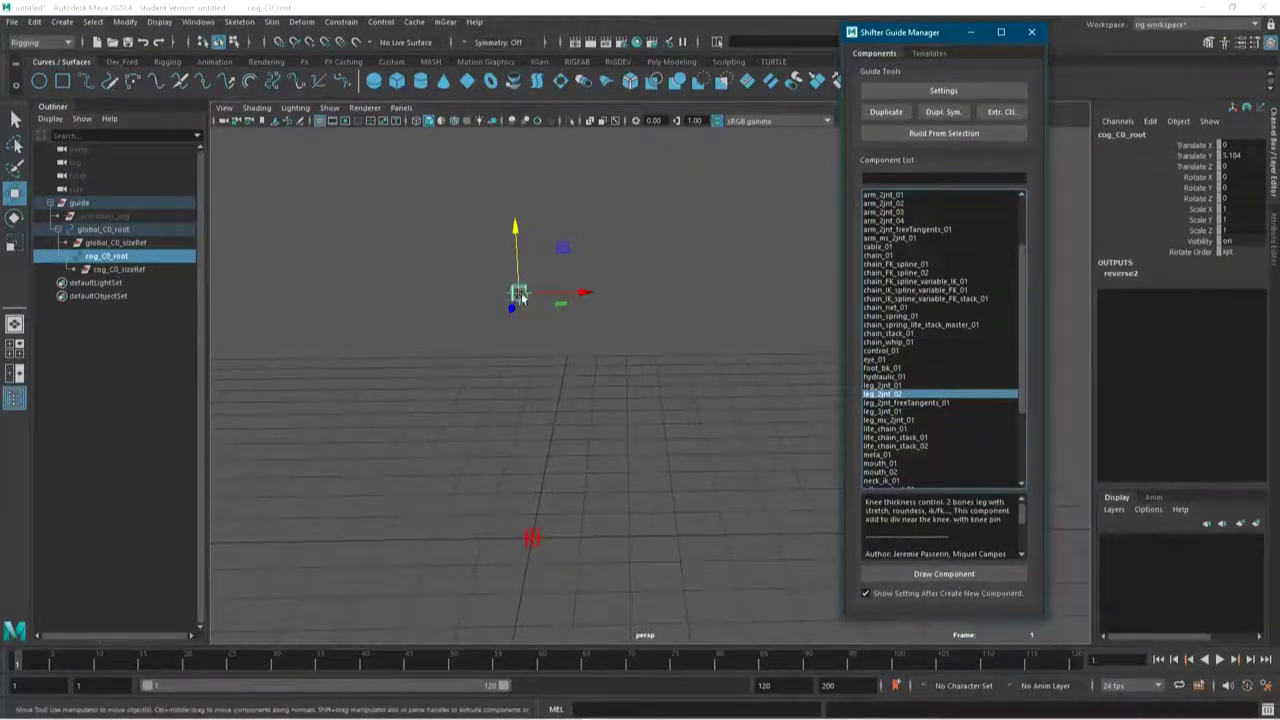
pyautogui.click(912, 573)
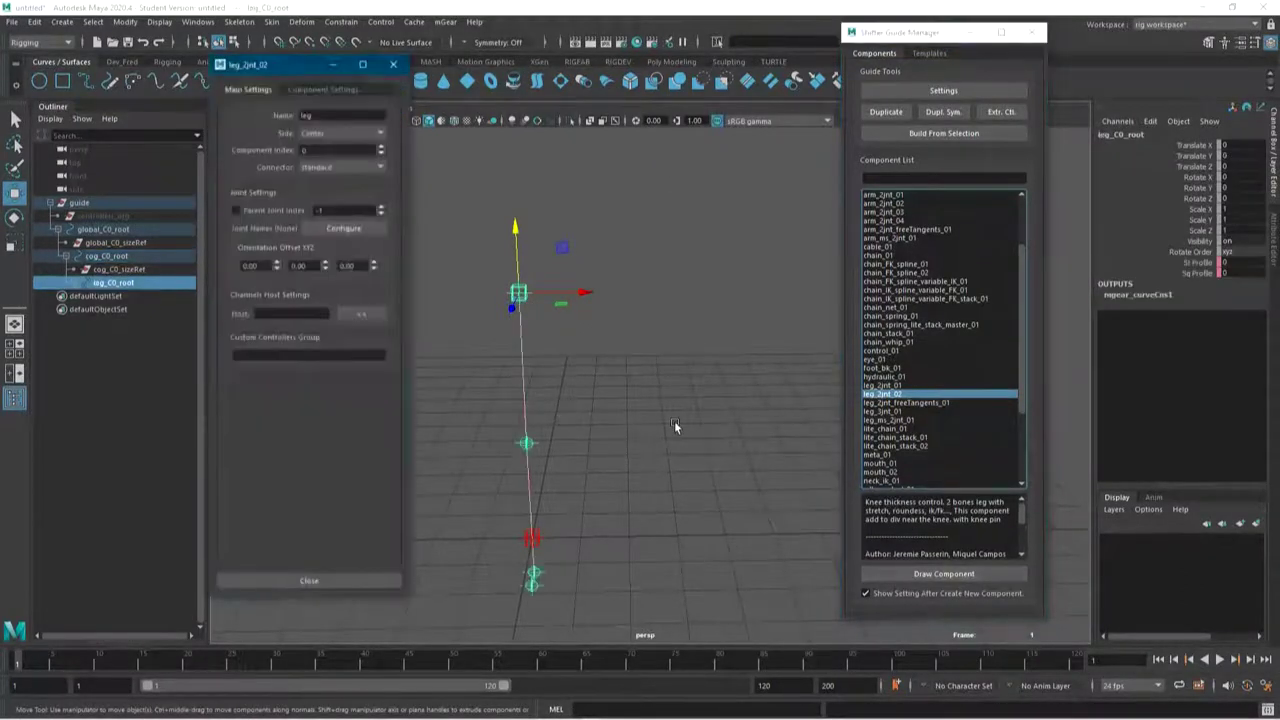
pyautogui.doubleClick(315, 115)
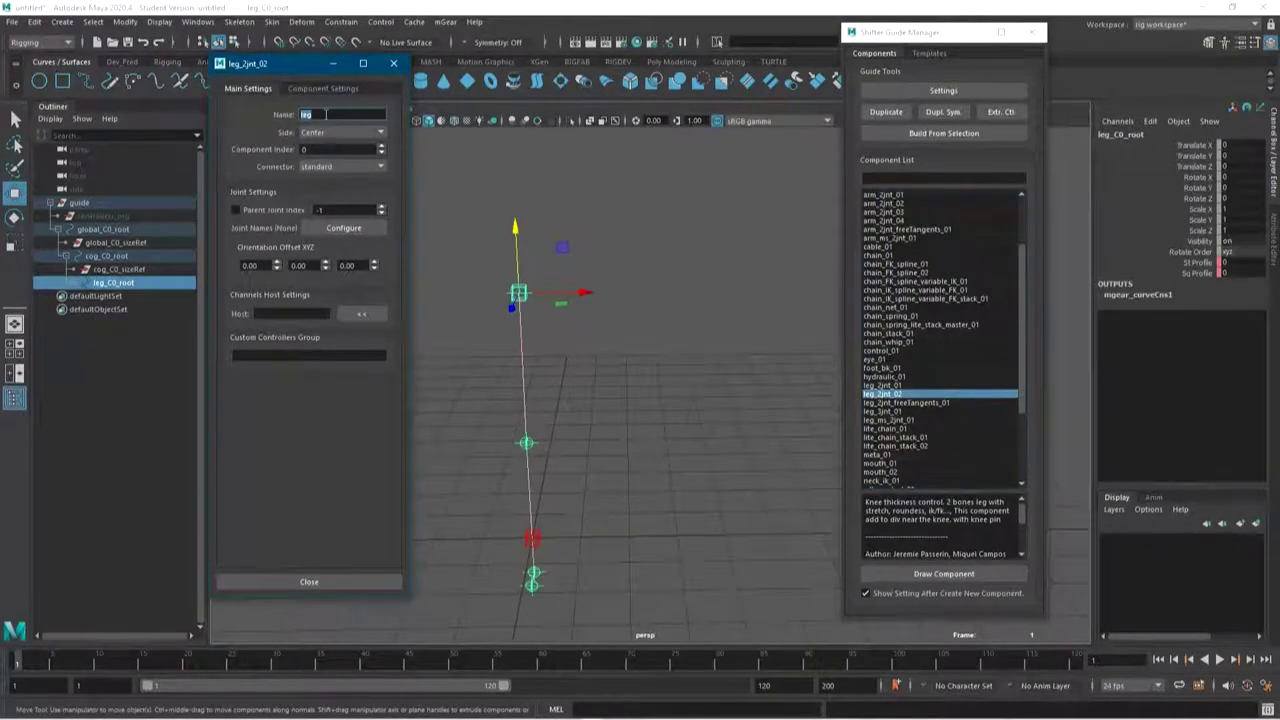
pyautogui.click(343, 132)
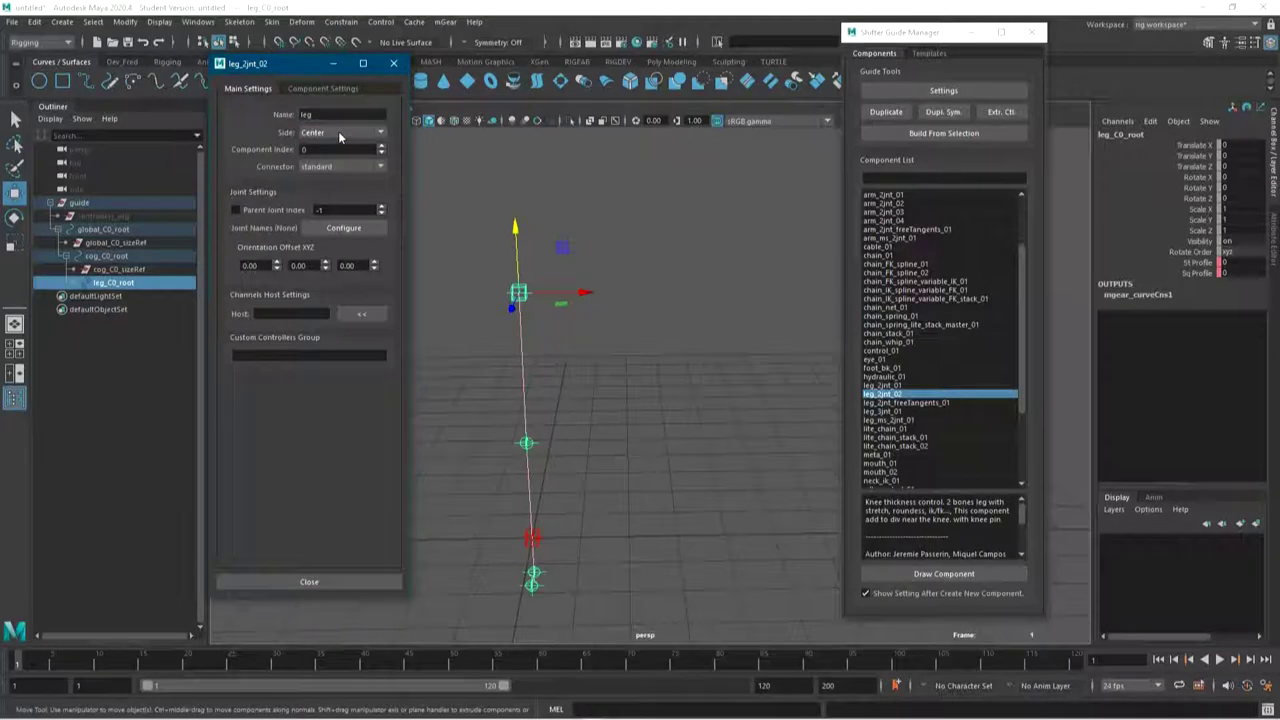
pyautogui.click(325, 153)
# Shift the leg guide to the hip and lower leg_L0_root
pyautogui.moveTo(545, 294)
pyautogui.mouseDown()
pyautogui.moveTo(603, 309)
pyautogui.moveTo(545, 286)
pyautogui.mouseUp()
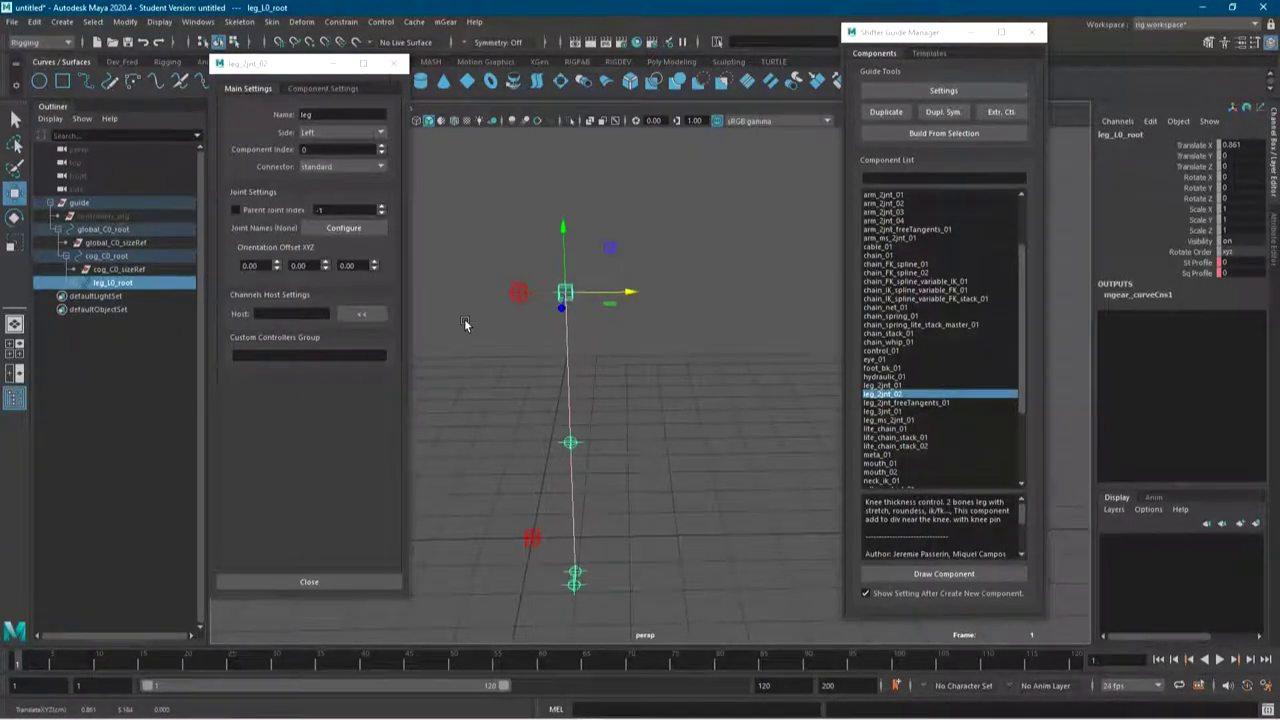
pyautogui.moveTo(586, 337)
pyautogui.keyDown('alt'); pyautogui.mouseDown()
pyautogui.moveTo(708, 425)
pyautogui.moveTo(710, 318)
pyautogui.mouseUp(); pyautogui.keyUp('alt')
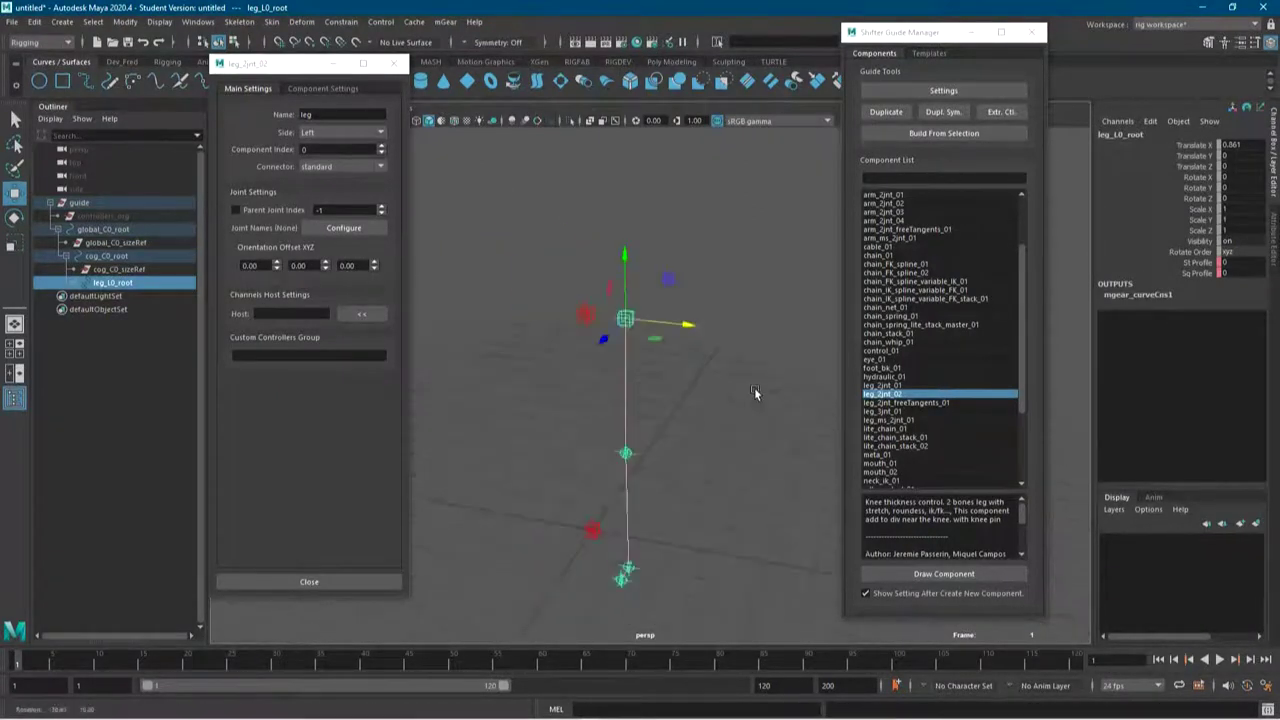
pyautogui.moveTo(621, 288); pyautogui.dragTo(622, 297)
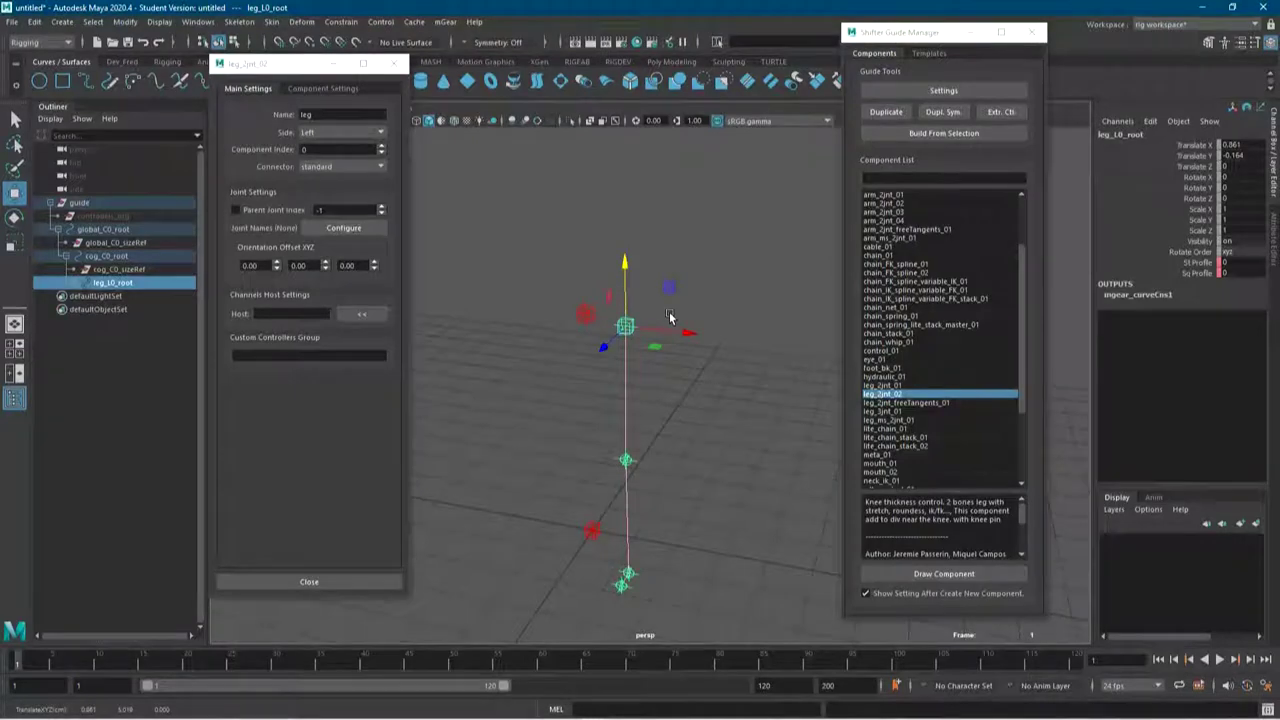
pyautogui.keyDown('alt'); pyautogui.moveTo(662, 400); pyautogui.dragTo(565, 298); pyautogui.keyUp('alt')
# Adjust leg_L0_knee and leg_L0_ankle to shape the leg chain, then select leg_L0_eff
pyautogui.click(579, 300)
pyautogui.moveTo(565, 245); pyautogui.dragTo(565, 232)
pyautogui.moveTo(597, 360)
pyautogui.keyDown('alt'); pyautogui.mouseDown()
pyautogui.moveTo(625, 455)
pyautogui.moveTo(603, 457)
pyautogui.moveTo(600, 420)
pyautogui.mouseUp(); pyautogui.keyUp('alt')
pyautogui.click(605, 437)
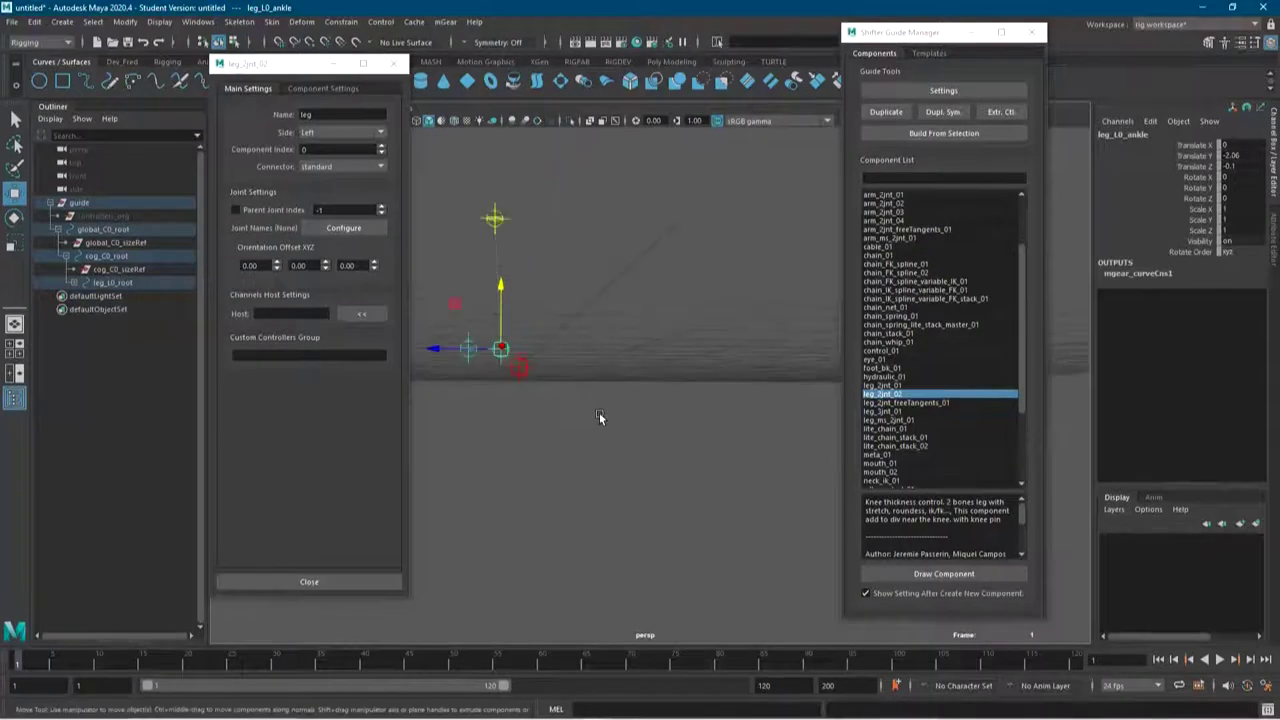
pyautogui.moveTo(503, 323)
pyautogui.mouseDown()
pyautogui.moveTo(503, 310)
pyautogui.moveTo(586, 394)
pyautogui.mouseUp()
pyautogui.moveTo(500, 367)
pyautogui.mouseDown()
pyautogui.moveTo(542, 406)
pyautogui.moveTo(714, 458)
pyautogui.mouseUp()
pyautogui.click(700, 460)
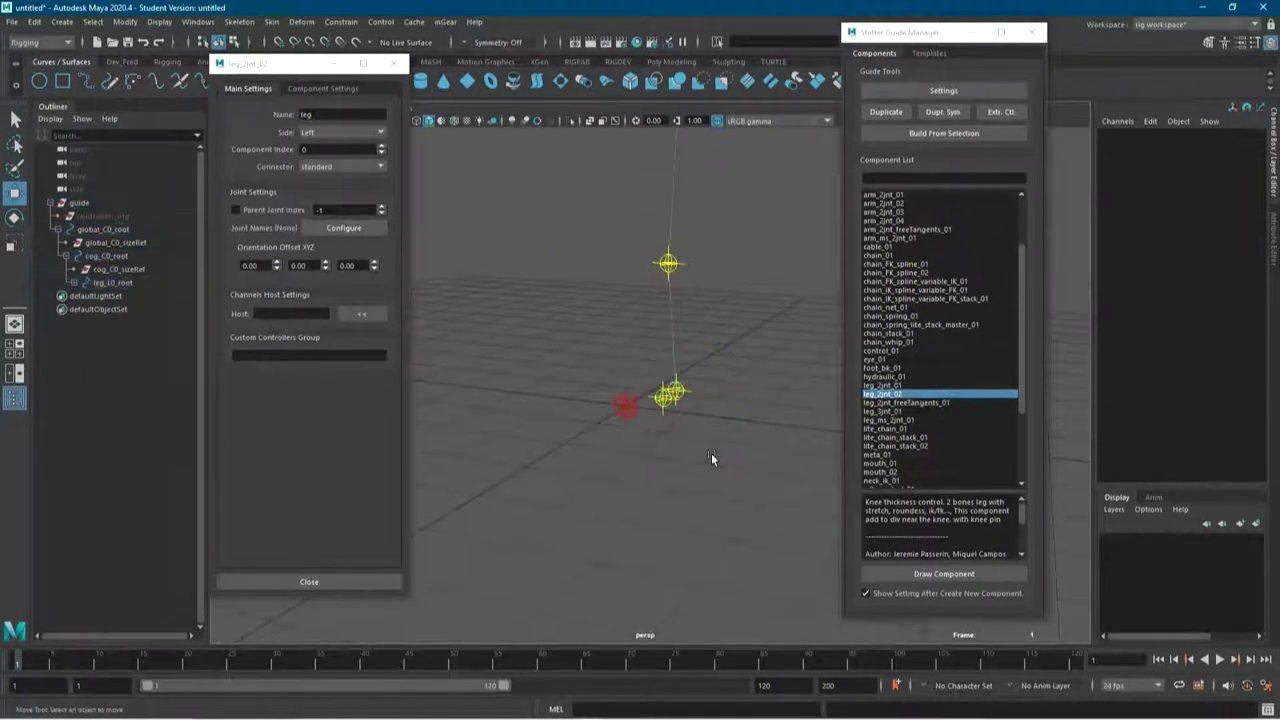
pyautogui.click(666, 405)
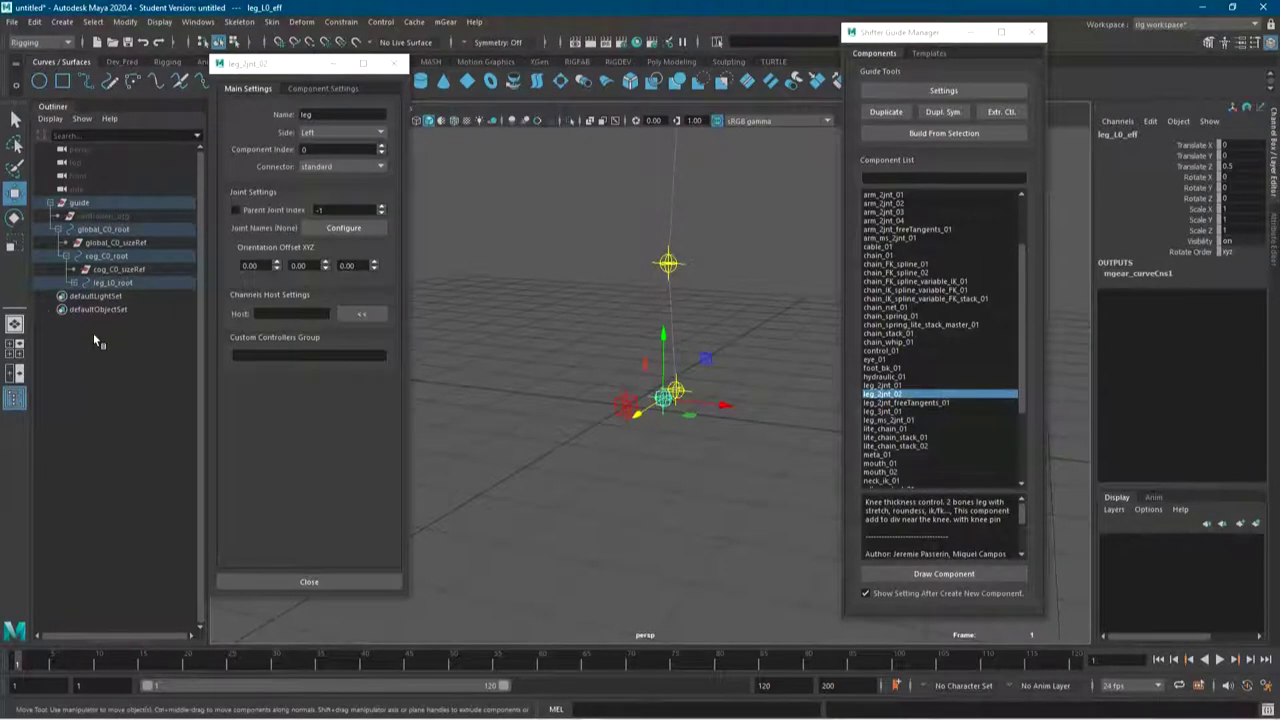
# Draw a foot_bk_01 guide under leg_L0_eff with chain direction z, then close both settings windows
pyautogui.press('f')
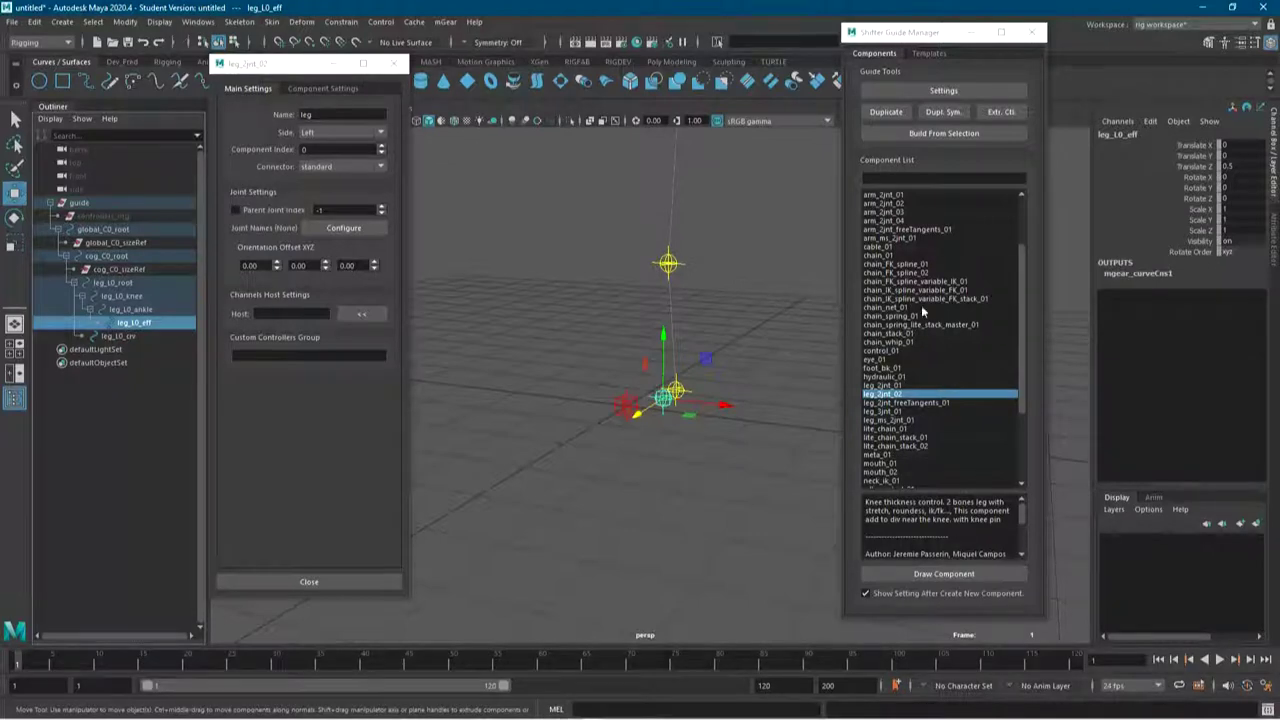
pyautogui.click(880, 368)
pyautogui.click(920, 574)
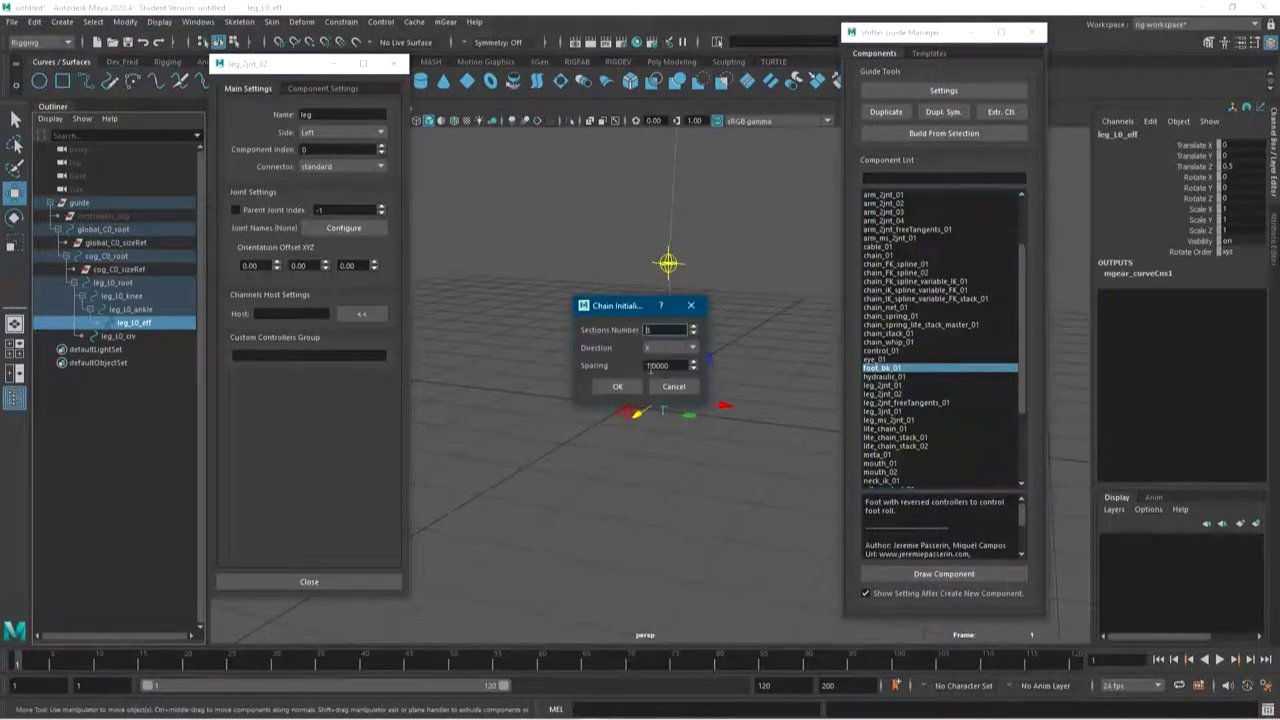
pyautogui.moveTo(622, 305); pyautogui.dragTo(563, 253)
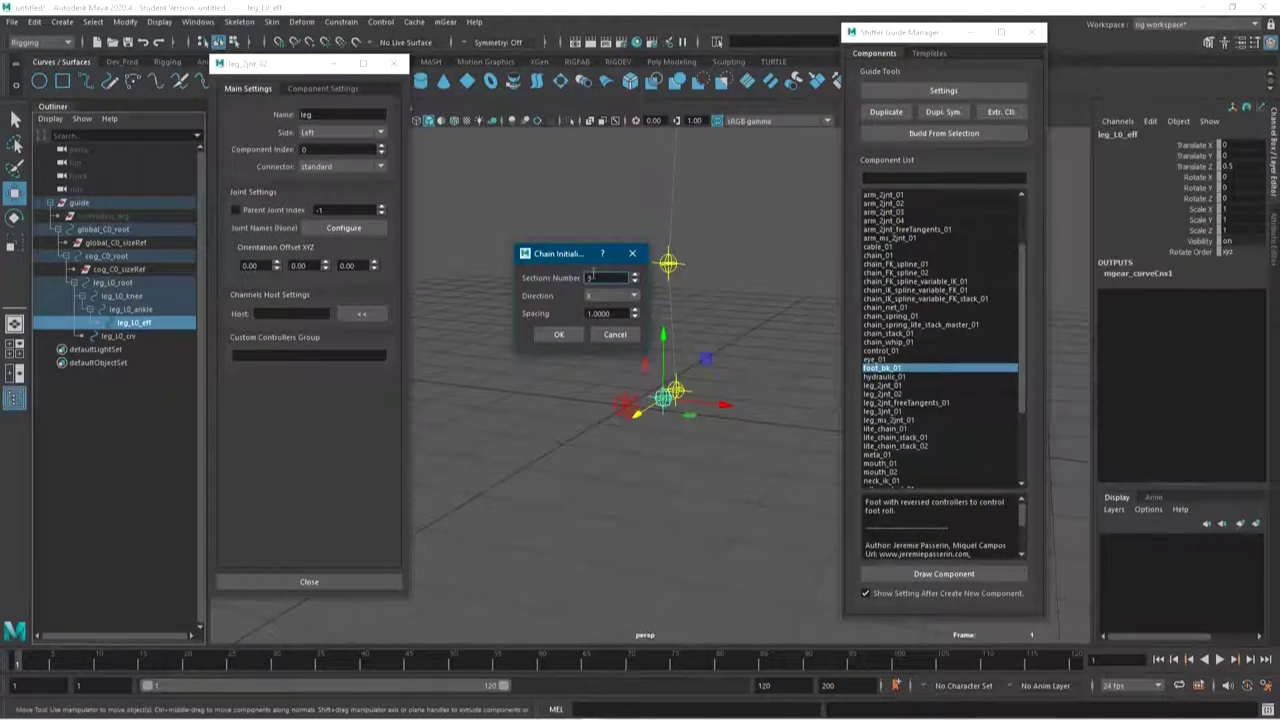
pyautogui.click(634, 300)
pyautogui.click(606, 332)
pyautogui.click(559, 334)
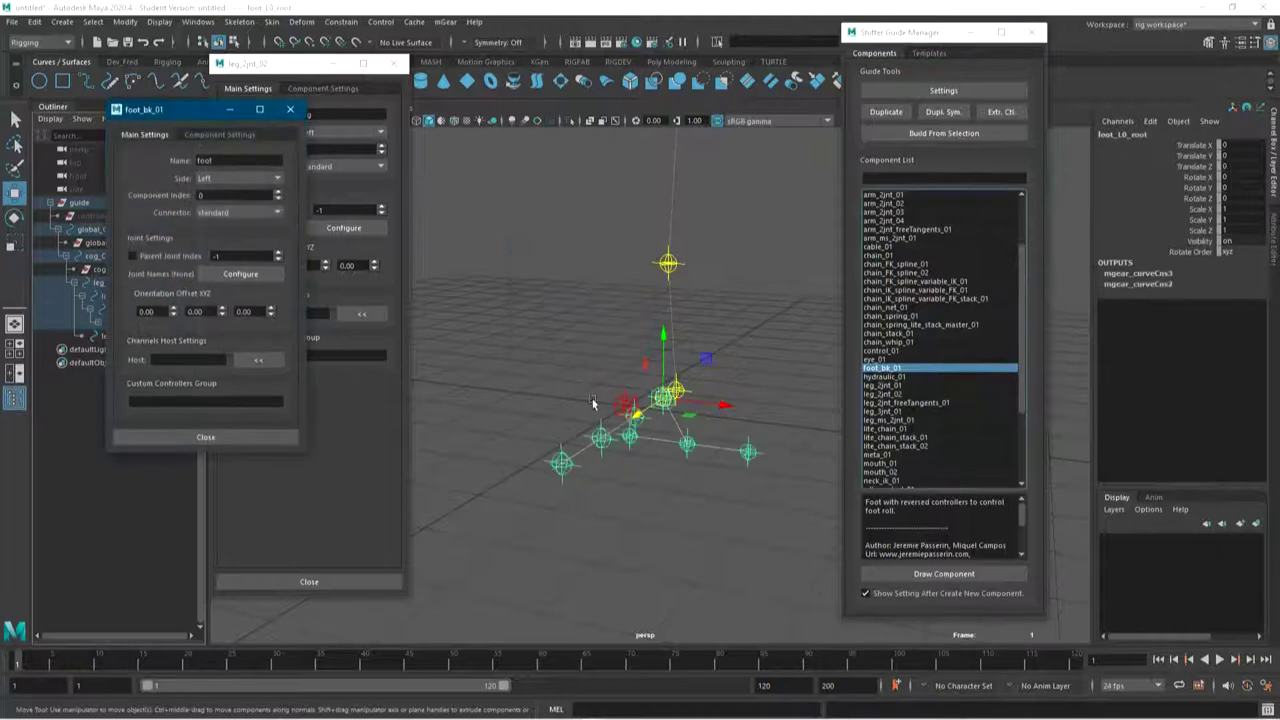
pyautogui.moveTo(655, 440)
pyautogui.keyDown('alt'); pyautogui.mouseDown()
pyautogui.moveTo(574, 456)
pyautogui.moveTo(660, 474)
pyautogui.mouseUp(); pyautogui.keyUp('alt')
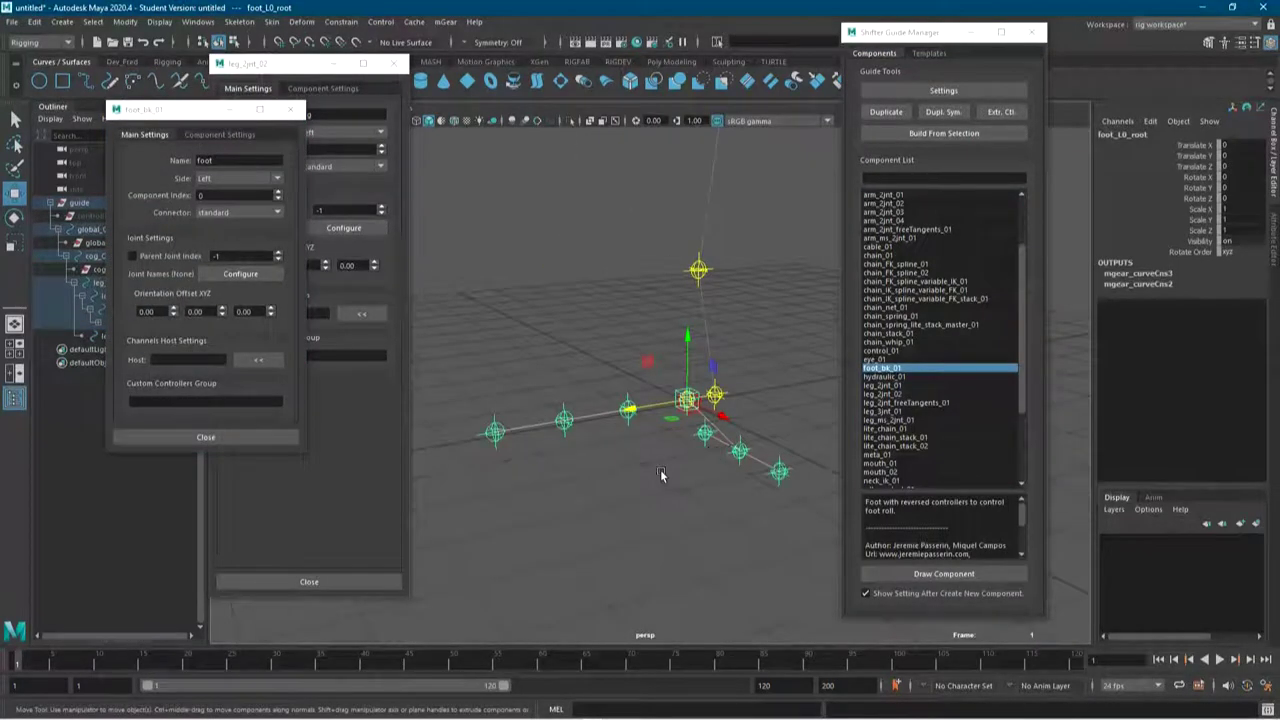
pyautogui.click(292, 109)
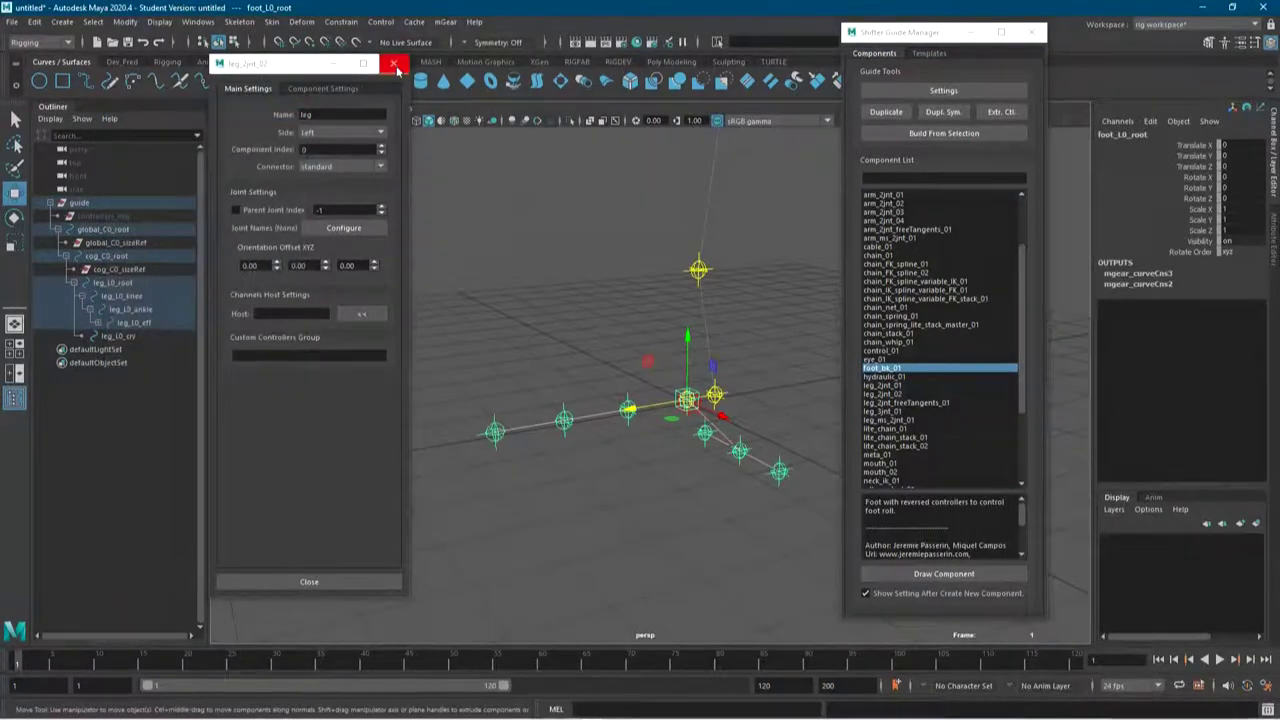
pyautogui.click(392, 62)
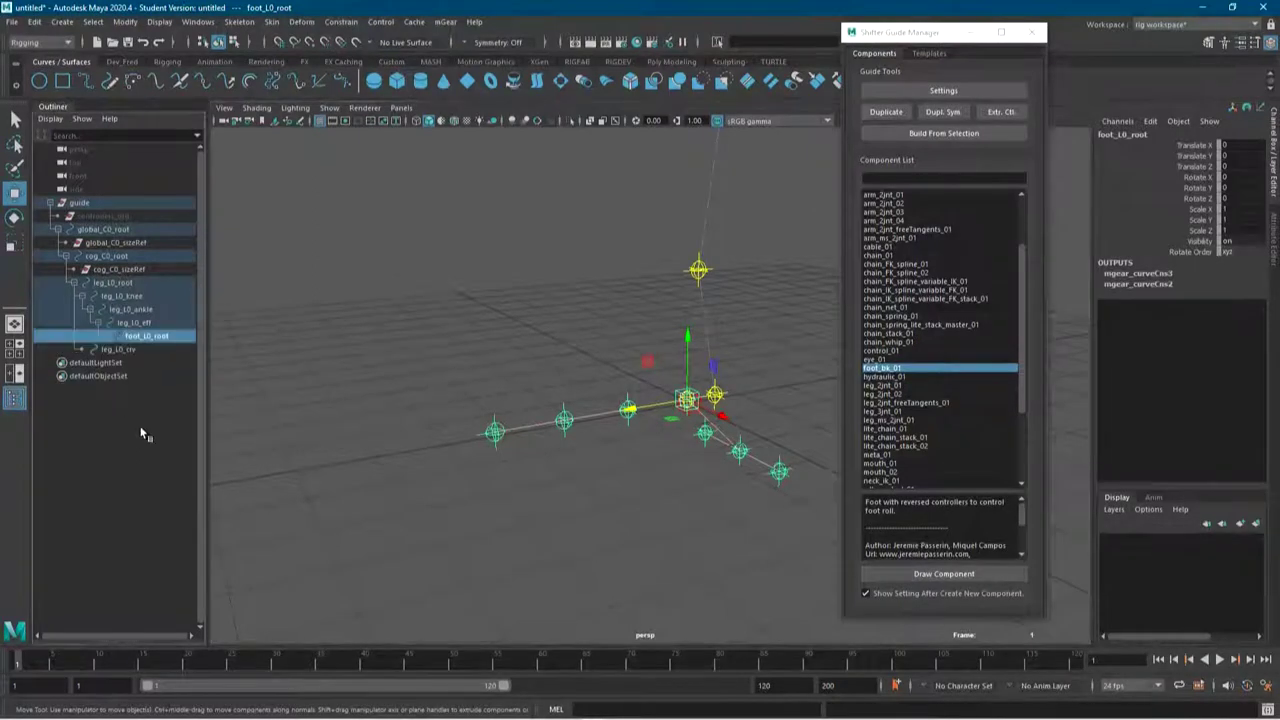
# Select the ankle guides and apply Modify > Match Transformations
pyautogui.keyDown('alt'); pyautogui.moveTo(706, 422); pyautogui.dragTo(708, 383); pyautogui.keyUp('alt')
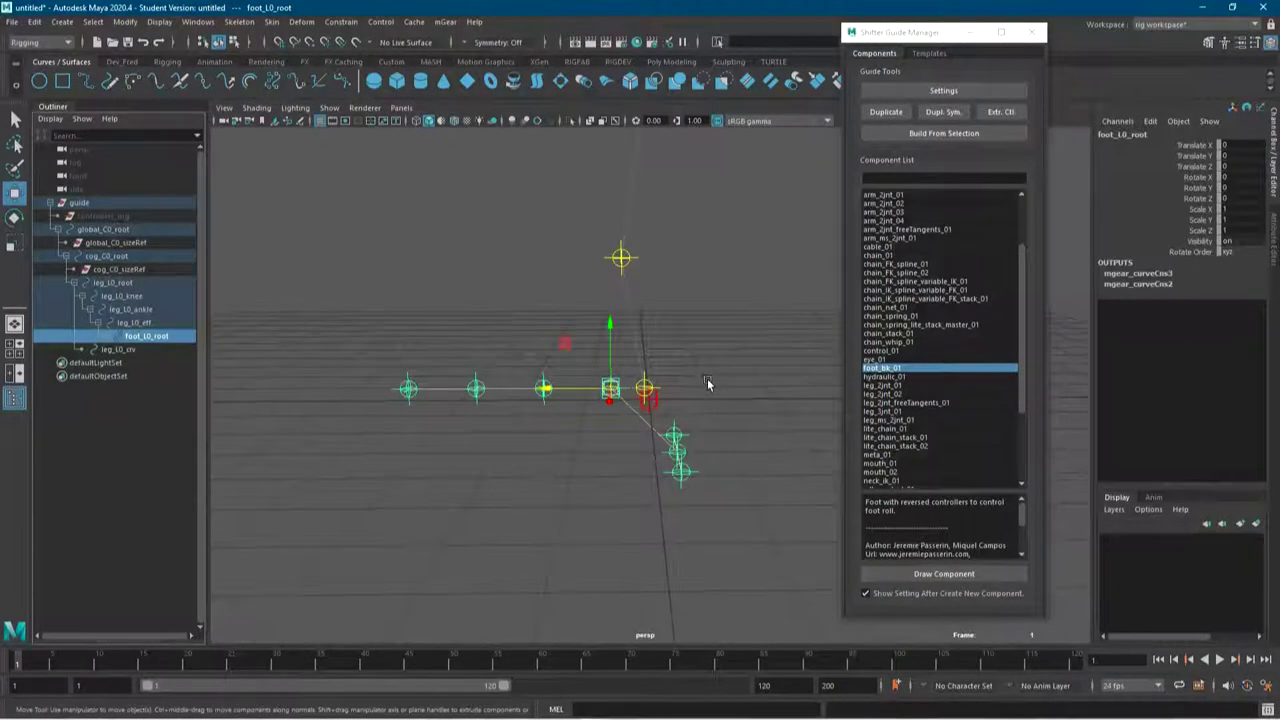
pyautogui.click(656, 389)
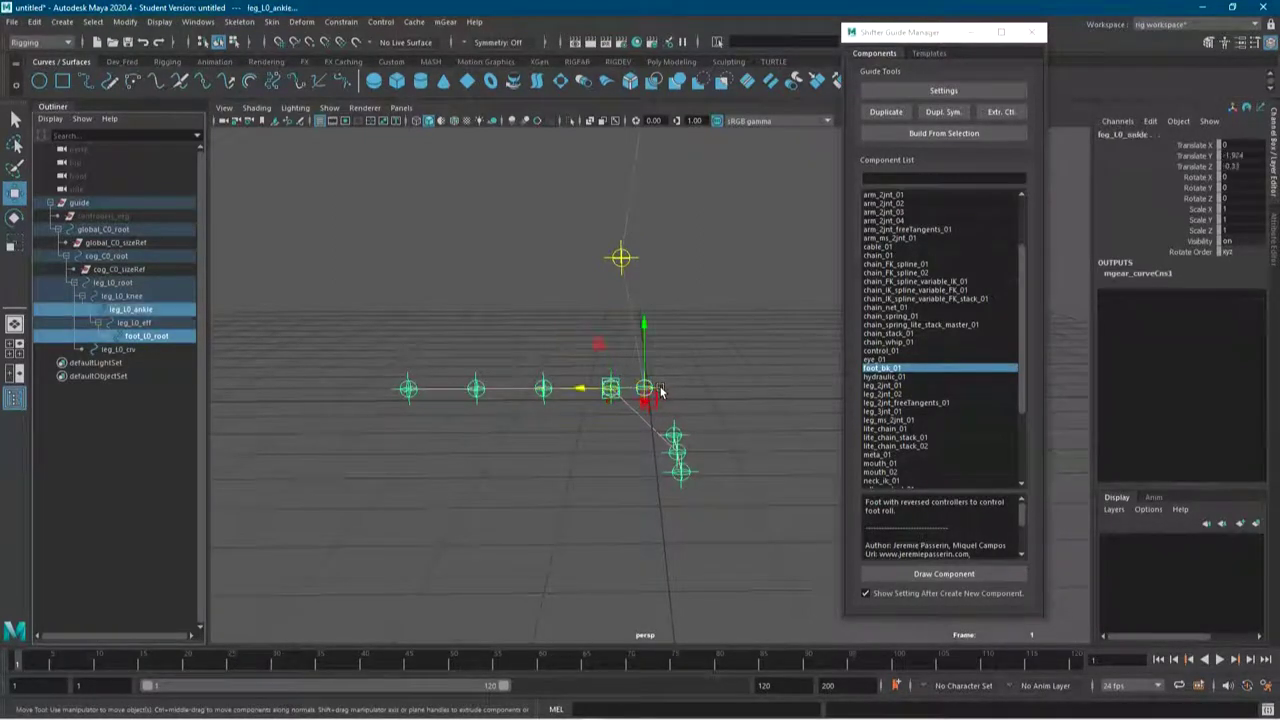
pyautogui.click(165, 22)
pyautogui.click(105, 22)
pyautogui.click(125, 22)
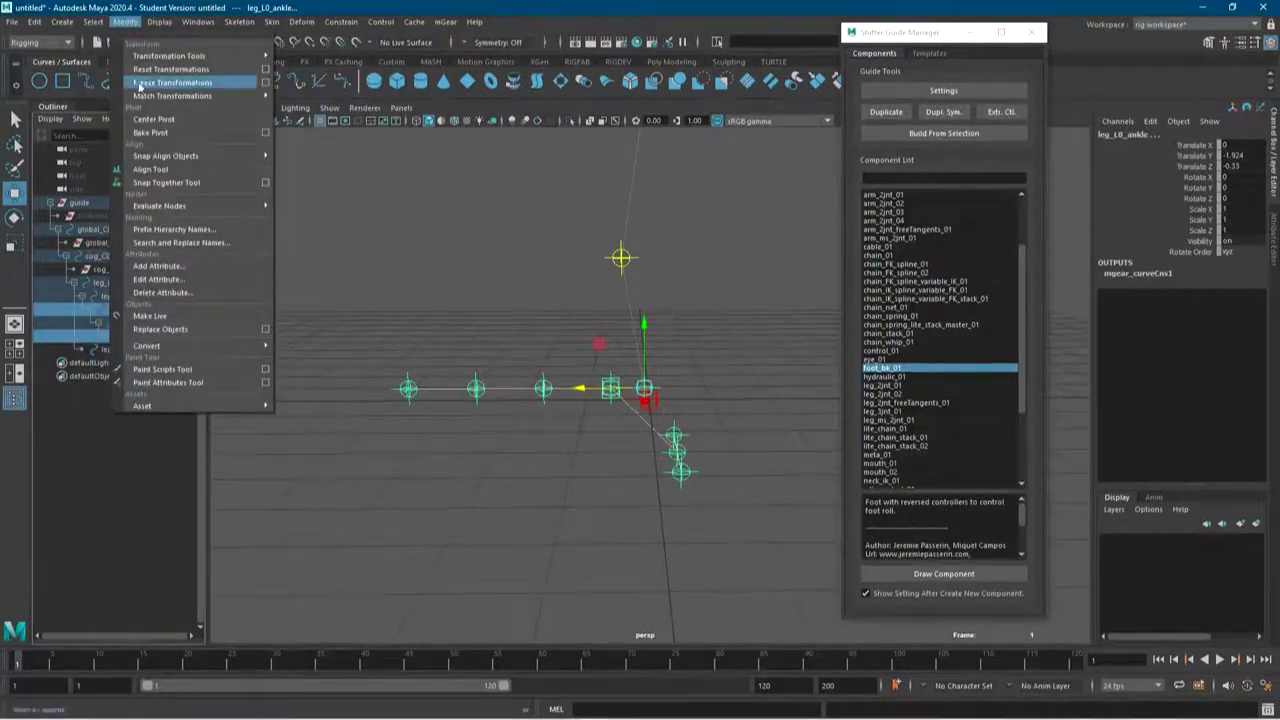
pyautogui.moveTo(172, 95)
pyautogui.click(330, 92)
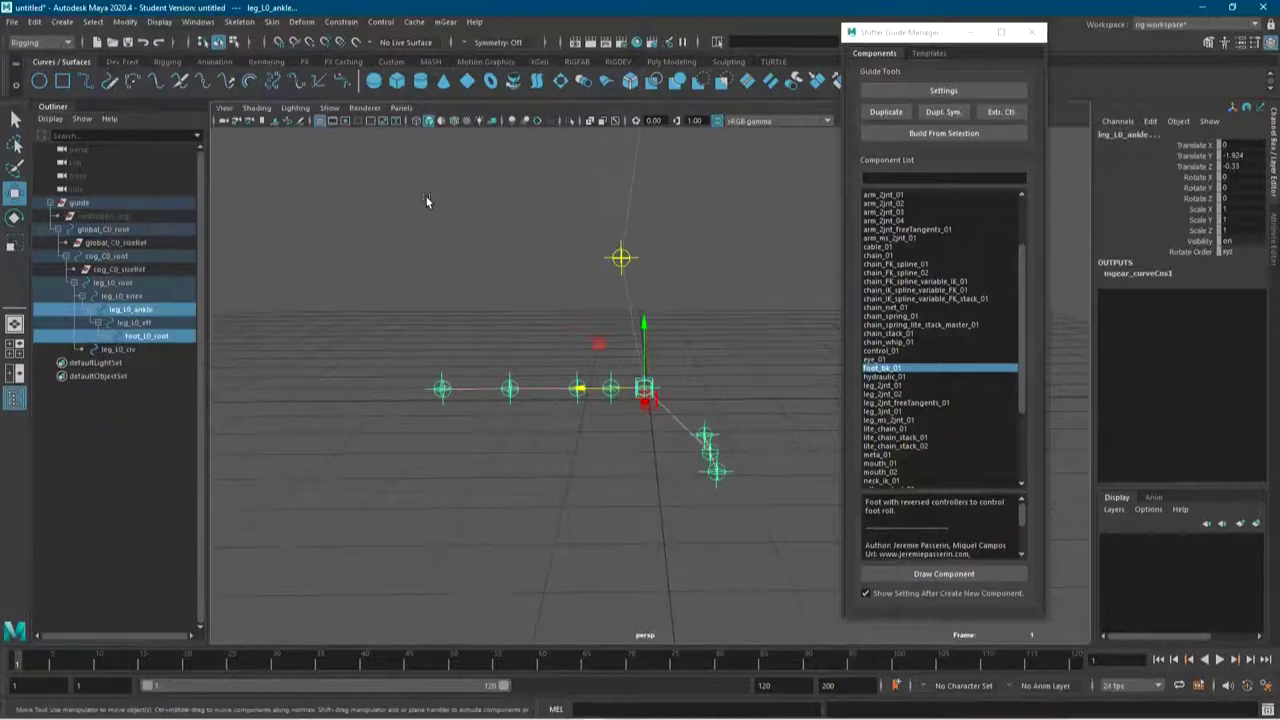
# Position the heel and the foot_L0_0, 1 and 2 toe locators along the foot
pyautogui.moveTo(707, 400)
pyautogui.keyDown('alt'); pyautogui.mouseDown()
pyautogui.moveTo(735, 390)
pyautogui.moveTo(684, 420)
pyautogui.moveTo(673, 403)
pyautogui.moveTo(640, 403)
pyautogui.mouseUp(); pyautogui.keyUp('alt')
pyautogui.click(729, 452)
pyautogui.click(586, 381)
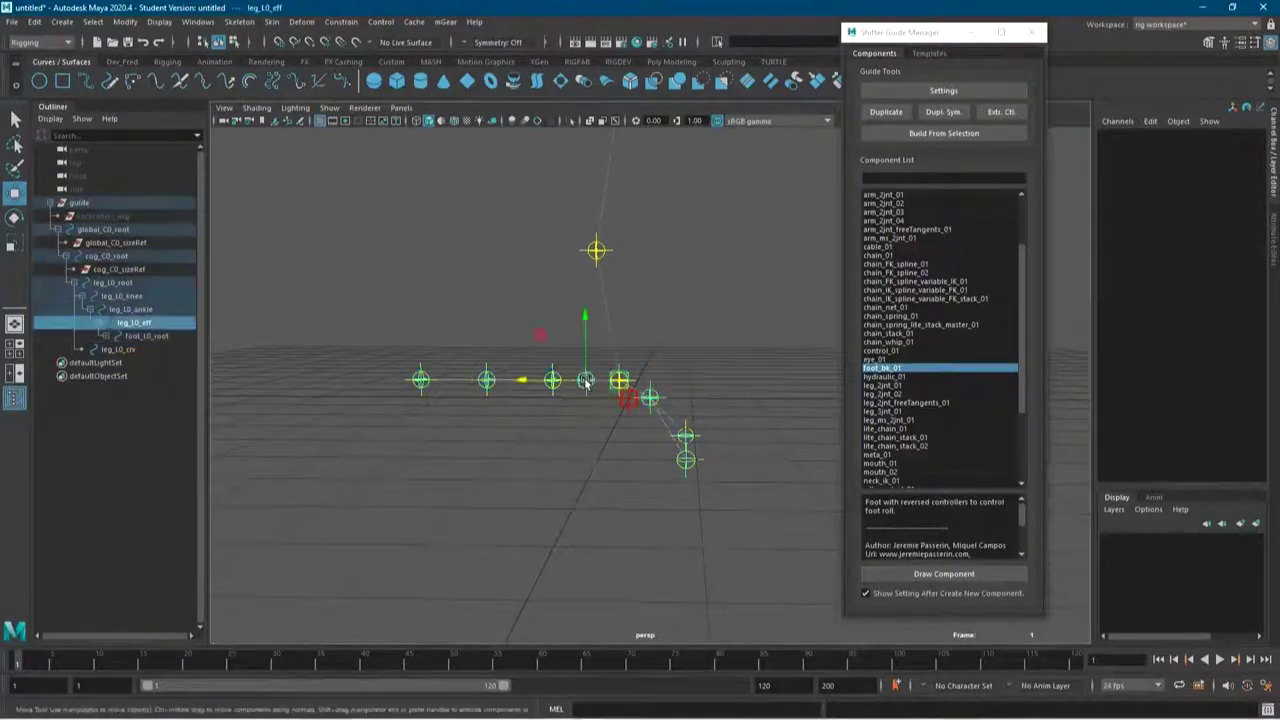
pyautogui.moveTo(585, 320)
pyautogui.mouseDown()
pyautogui.moveTo(583, 351)
pyautogui.moveTo(531, 410)
pyautogui.mouseUp()
pyautogui.click(590, 357)
pyautogui.click(551, 358)
pyautogui.click(501, 398)
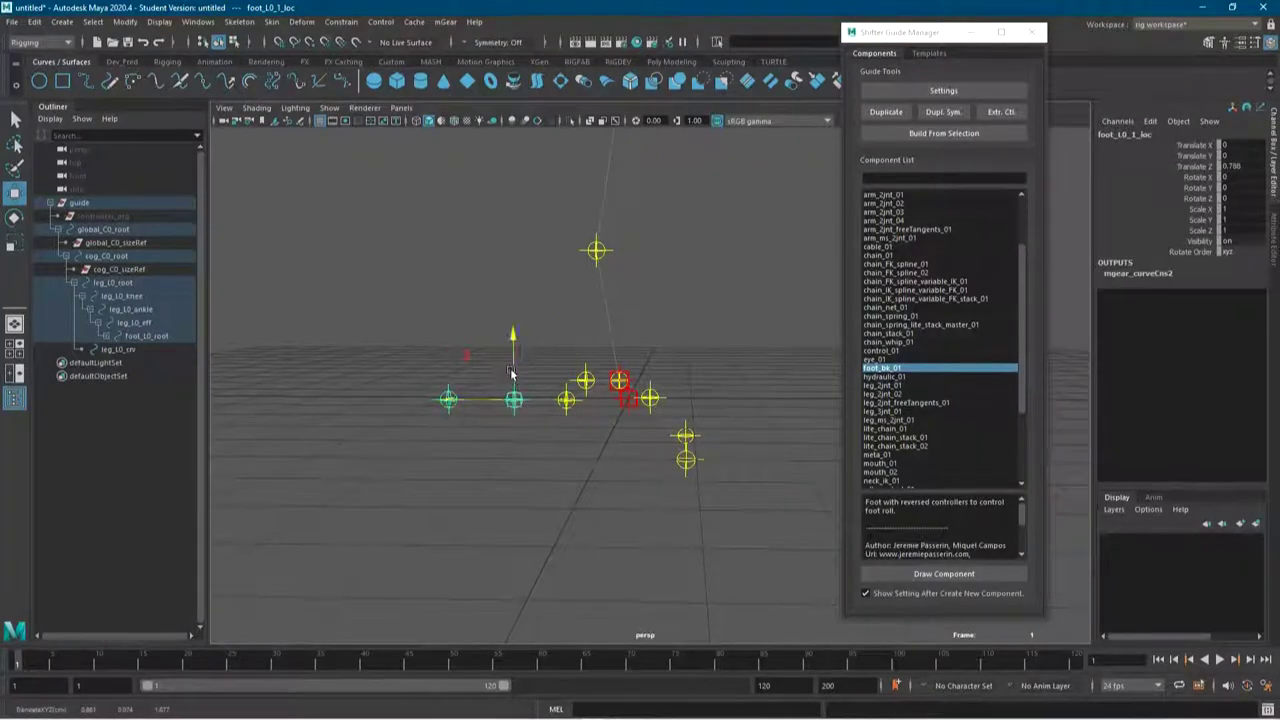
pyautogui.click(449, 408)
pyautogui.keyDown('alt'); pyautogui.moveTo(457, 457); pyautogui.dragTo(486, 449); pyautogui.keyUp('alt')
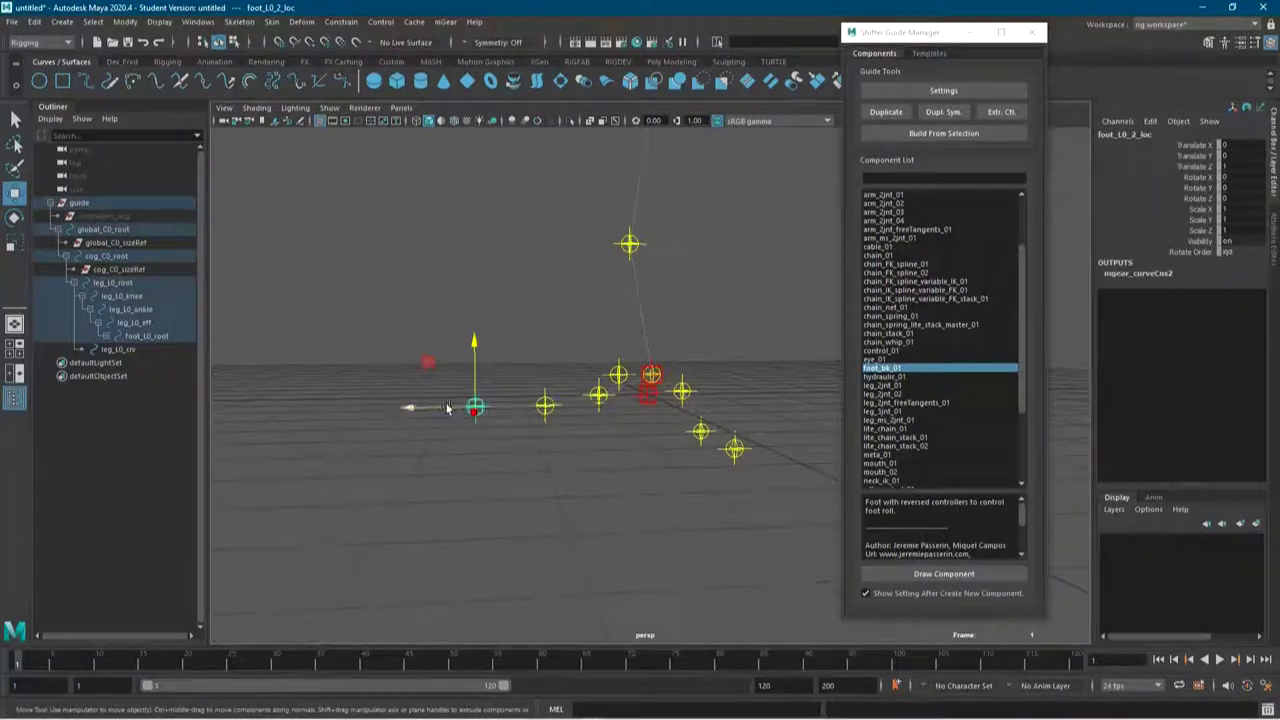
pyautogui.moveTo(456, 410); pyautogui.dragTo(478, 418)
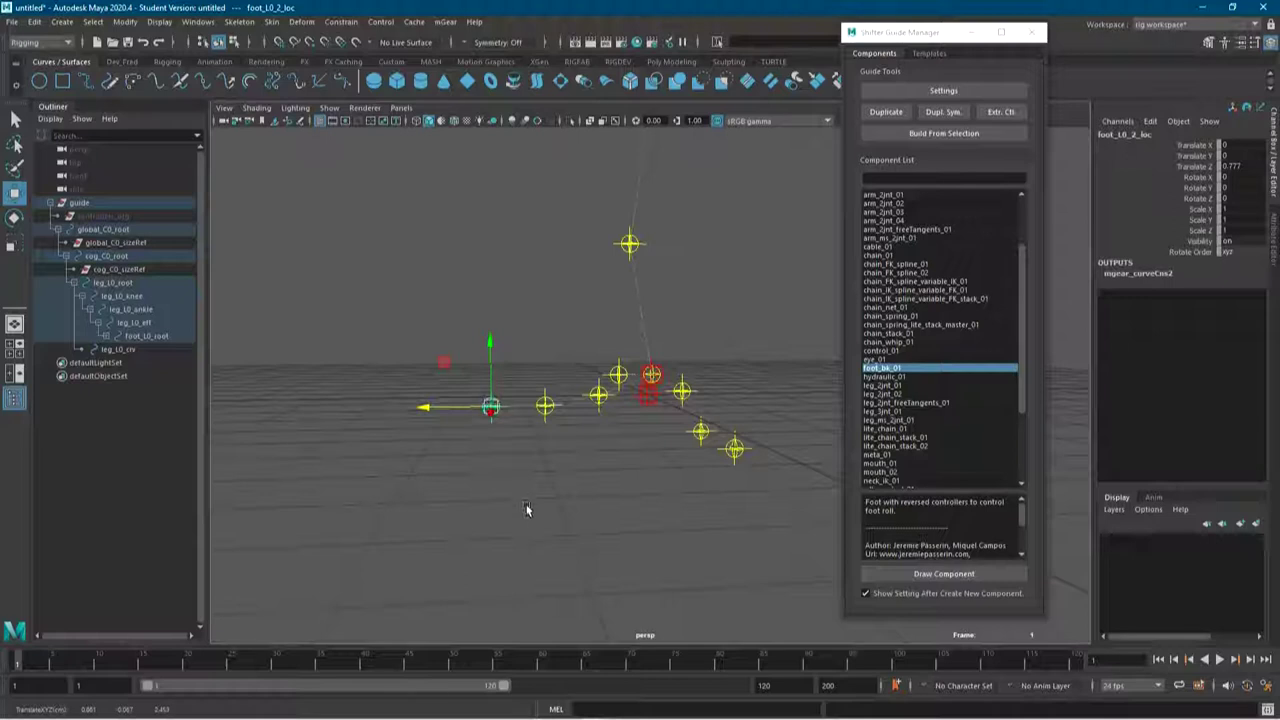
pyautogui.click(599, 395)
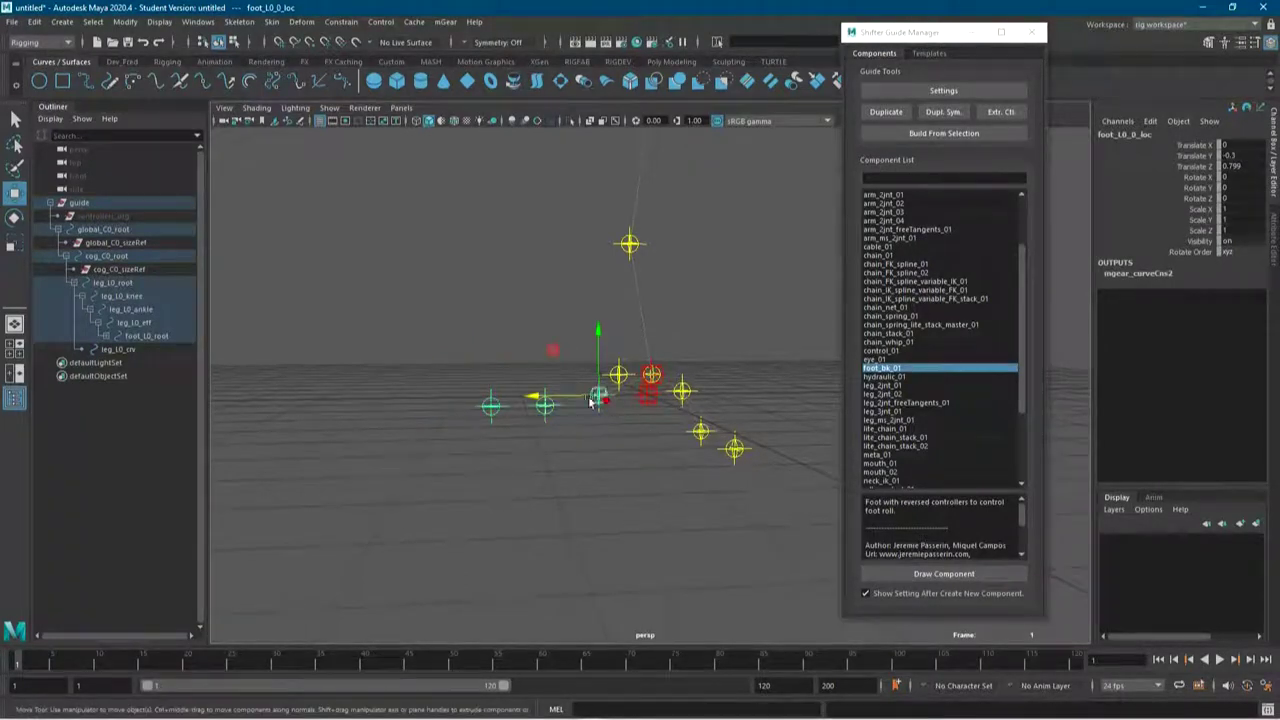
pyautogui.moveTo(546, 410); pyautogui.dragTo(500, 410)
pyautogui.click(492, 404)
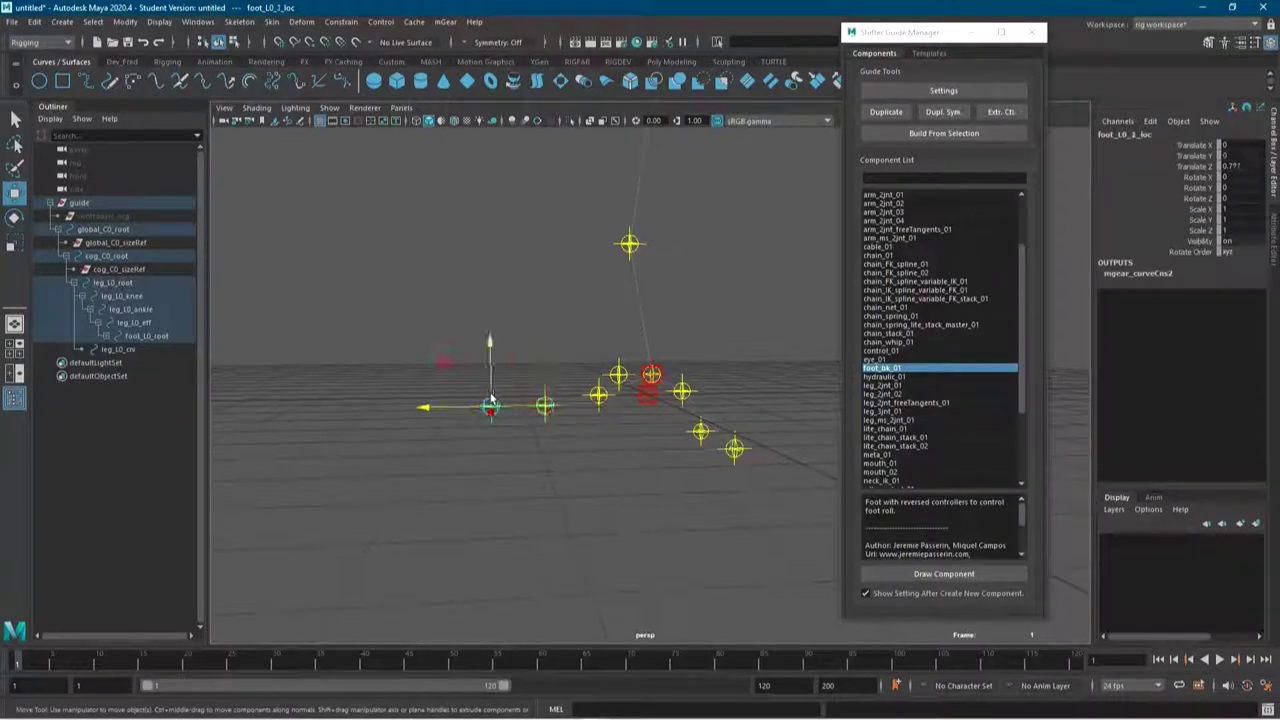
# Move the outpivot and inpivot guides out to either side of the foot
pyautogui.click(734, 447)
pyautogui.moveTo(734, 447)
pyautogui.keyDown('alt'); pyautogui.mouseDown()
pyautogui.moveTo(713, 477)
pyautogui.moveTo(586, 456)
pyautogui.moveTo(792, 456)
pyautogui.moveTo(795, 440)
pyautogui.moveTo(707, 458)
pyautogui.mouseUp(); pyautogui.keyUp('alt')
pyautogui.moveTo(590, 427)
pyautogui.mouseDown()
pyautogui.moveTo(560, 429)
pyautogui.moveTo(643, 486)
pyautogui.moveTo(726, 470)
pyautogui.mouseUp()
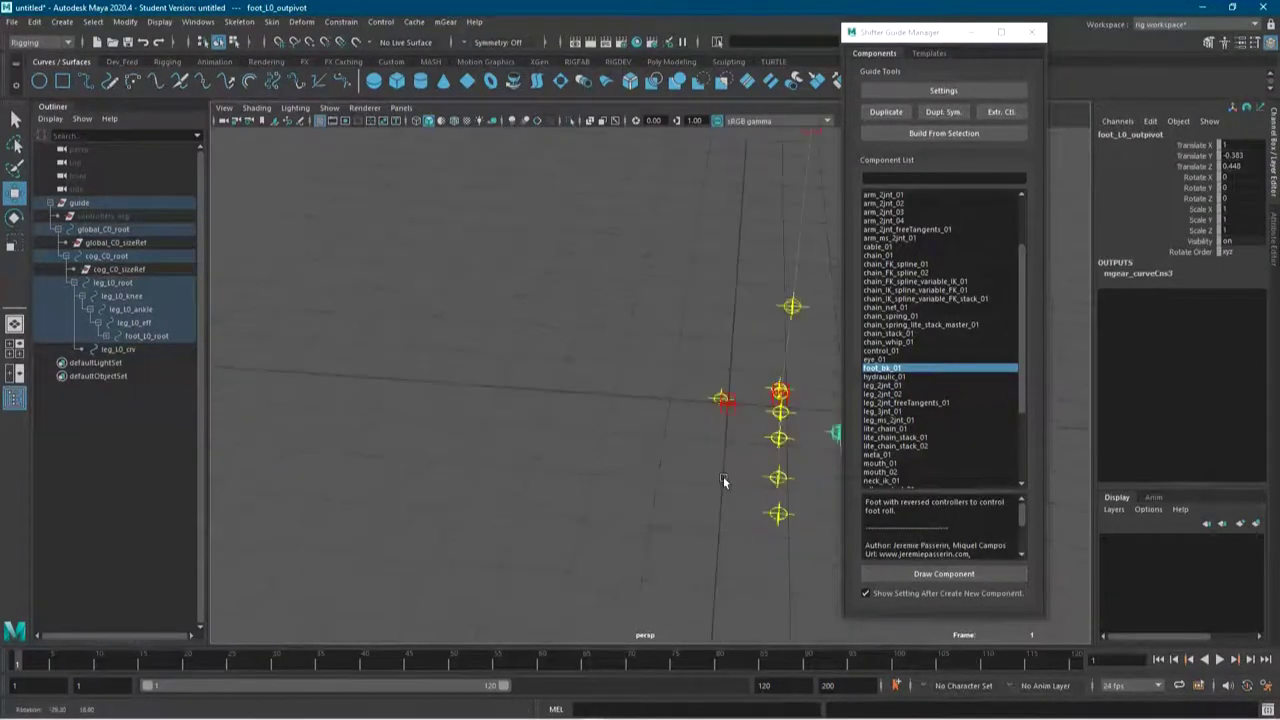
pyautogui.click(715, 405)
pyautogui.moveTo(715, 405)
pyautogui.keyDown('alt'); pyautogui.mouseDown()
pyautogui.moveTo(778, 486)
pyautogui.moveTo(701, 390)
pyautogui.moveTo(697, 333)
pyautogui.moveTo(757, 366)
pyautogui.moveTo(719, 368)
pyautogui.moveTo(621, 449)
pyautogui.moveTo(590, 439)
pyautogui.moveTo(596, 494)
pyautogui.moveTo(652, 384)
pyautogui.mouseUp(); pyautogui.keyUp('alt')
# Review the leg settings and foot guide hierarchy, ending with leg_L0_eff selected in the outliner
pyautogui.click(577, 463)
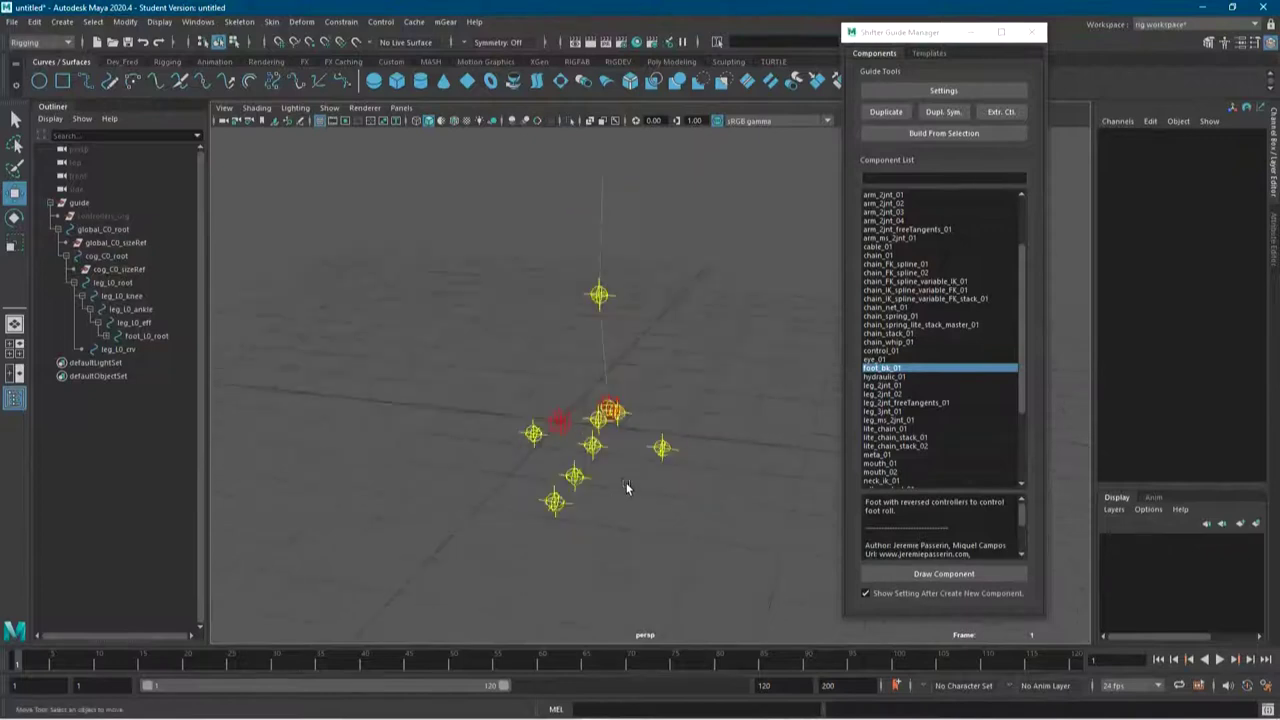
pyautogui.click(627, 402)
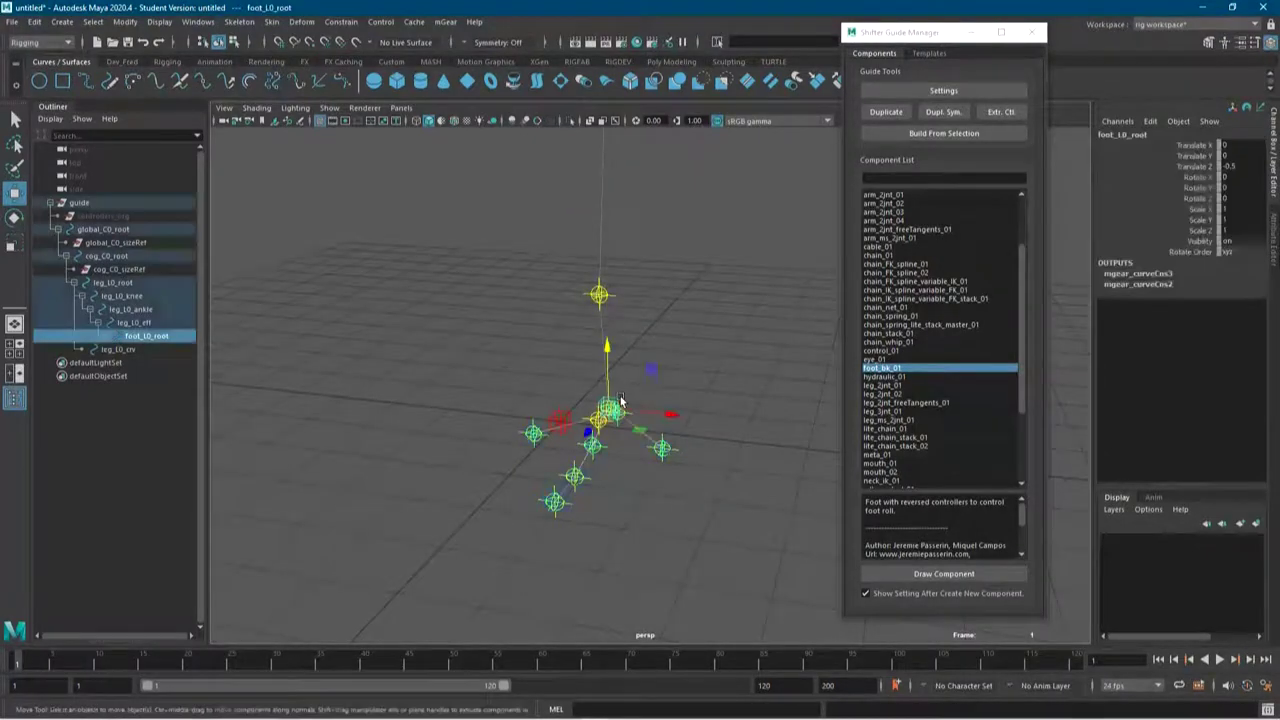
pyautogui.click(598, 295)
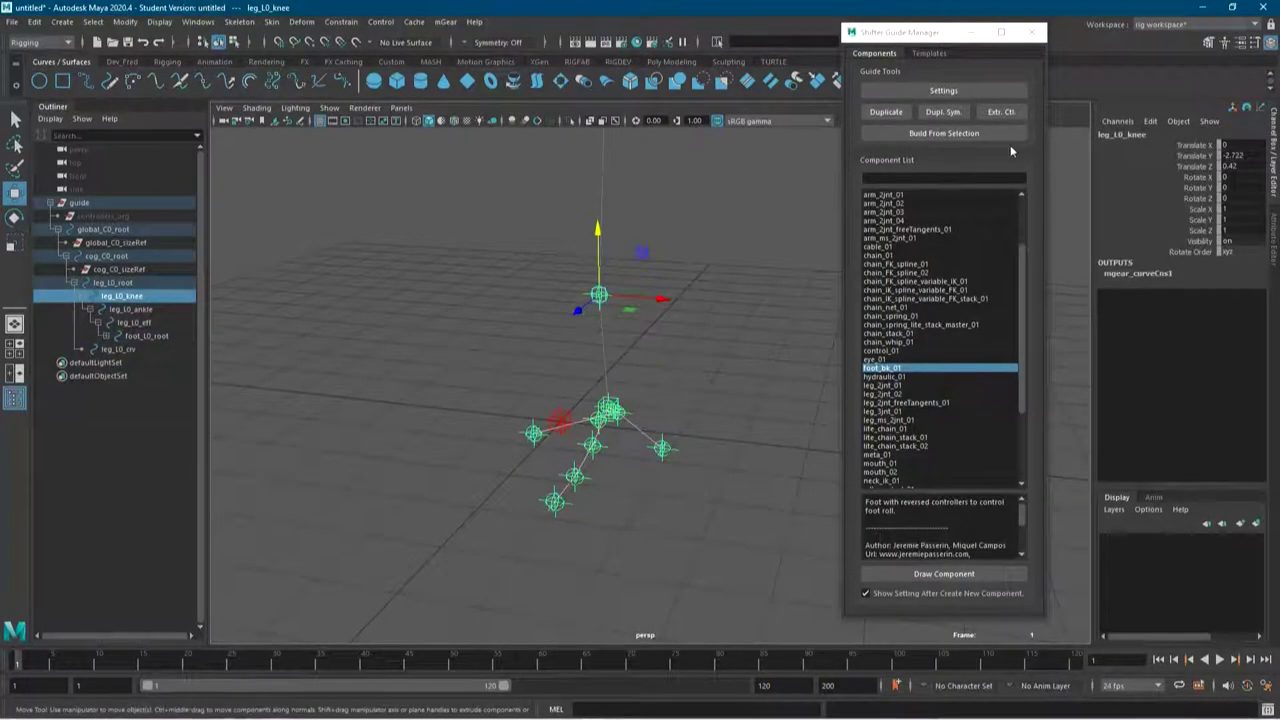
pyautogui.click(943, 90)
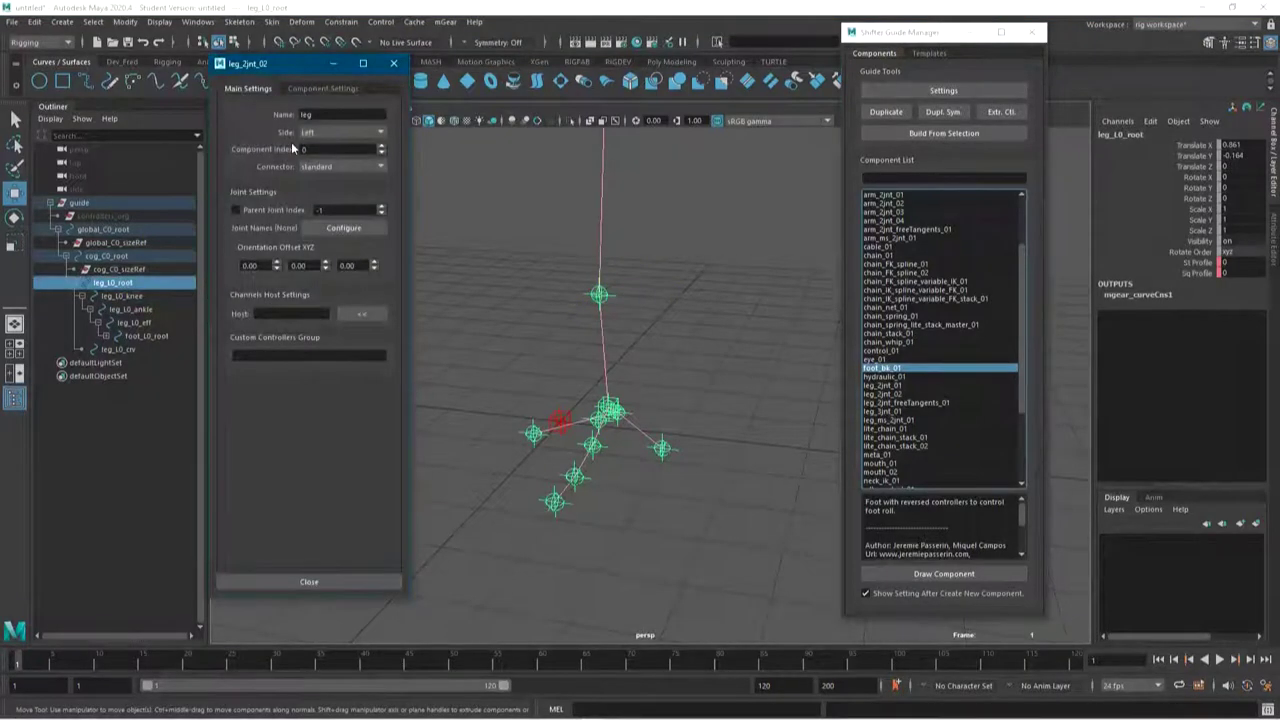
pyautogui.click(685, 307)
pyautogui.scroll(-3, 685, 307)
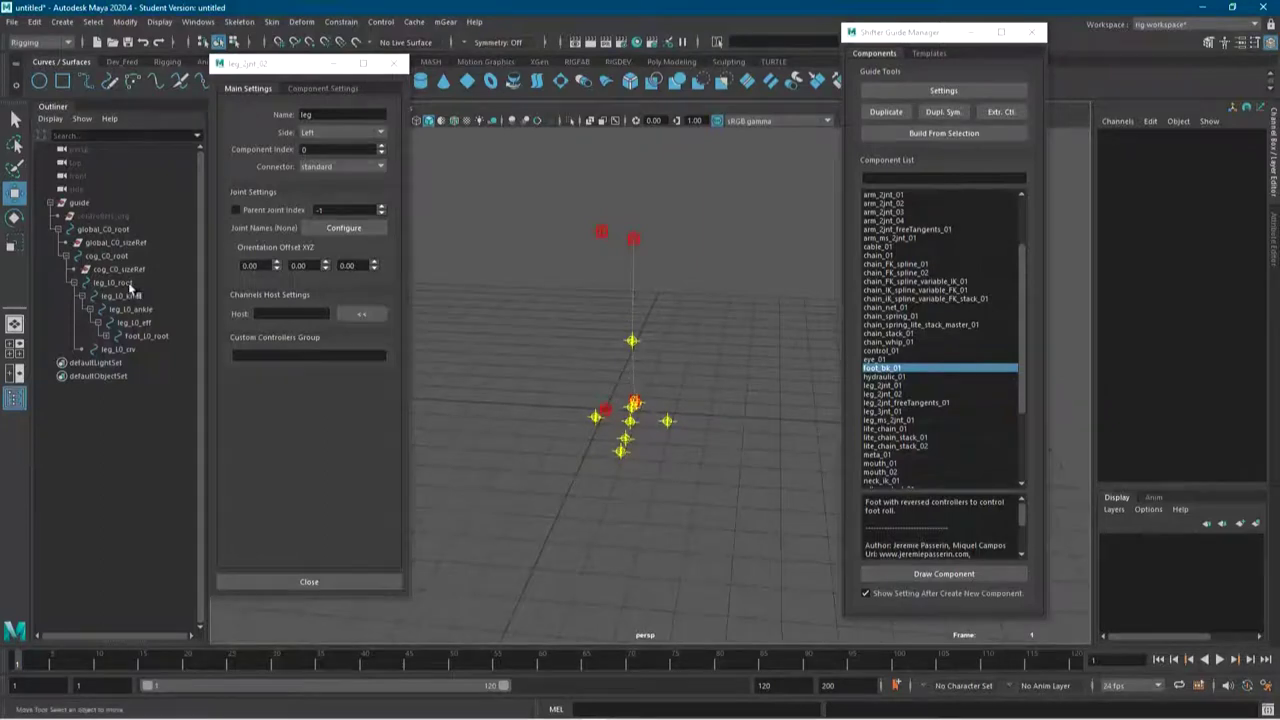
pyautogui.scroll(2, 657, 361)
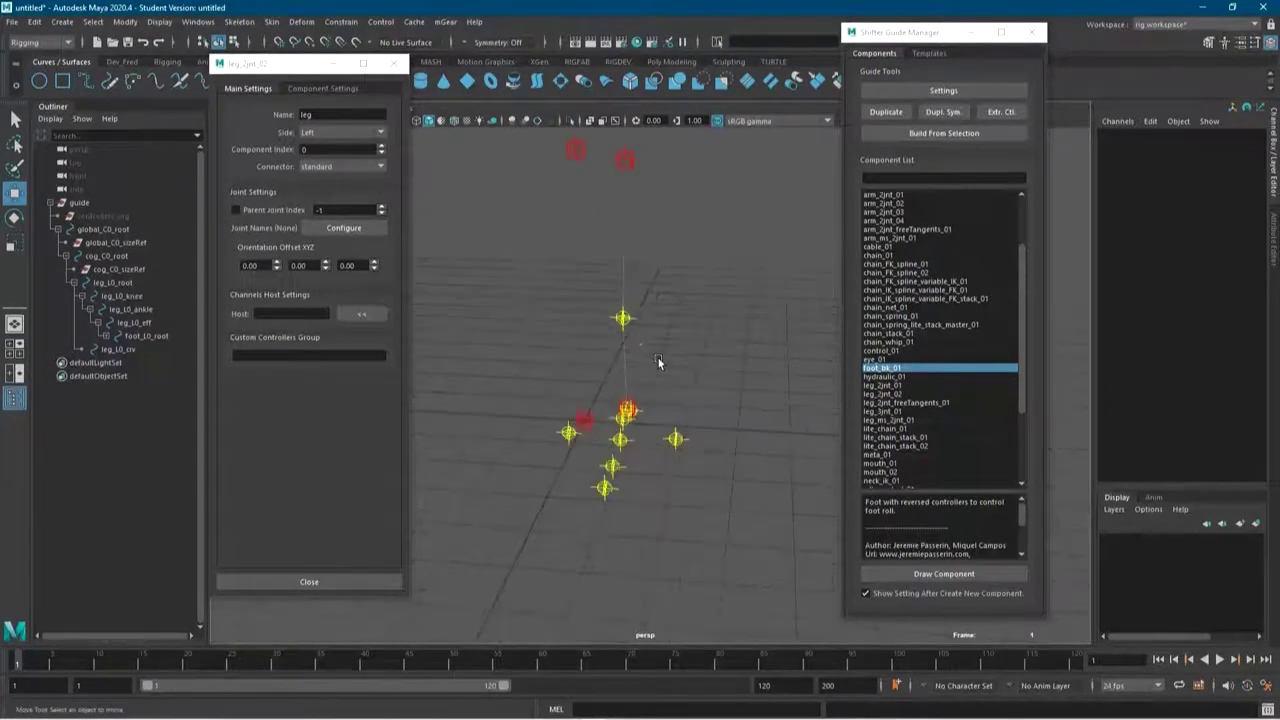
pyautogui.click(624, 402)
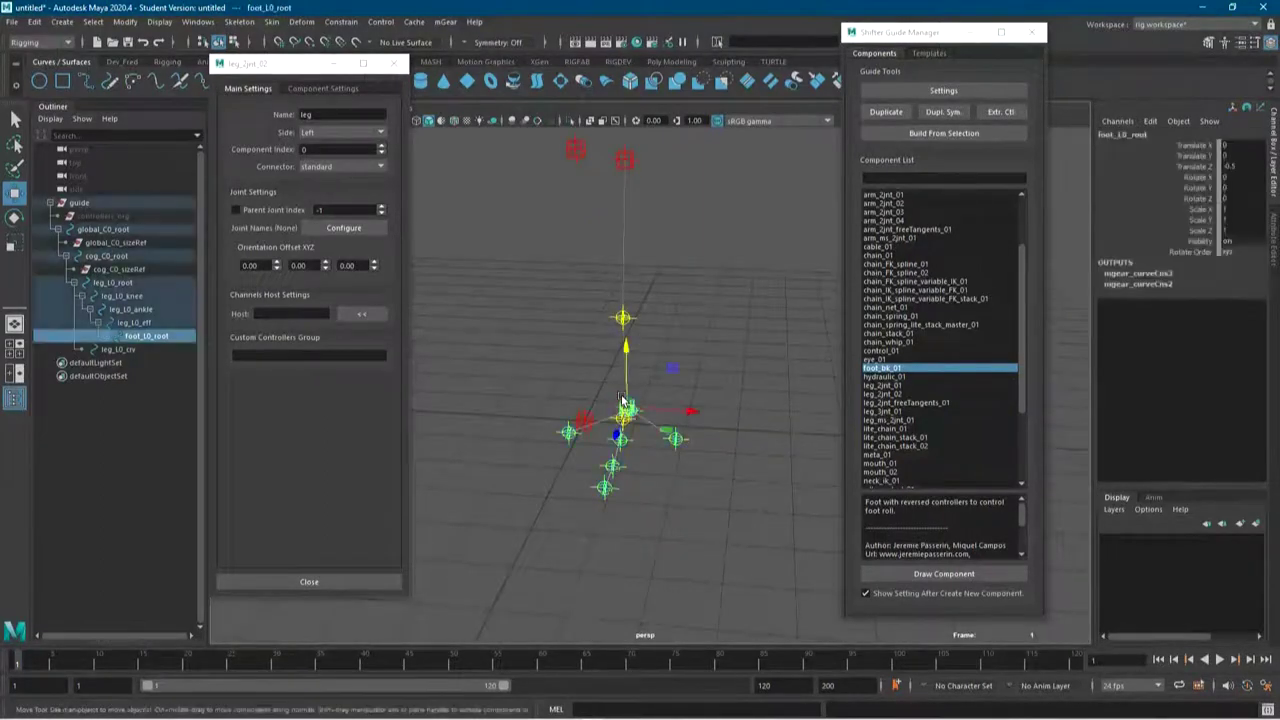
pyautogui.click(118, 337)
pyautogui.click(133, 323)
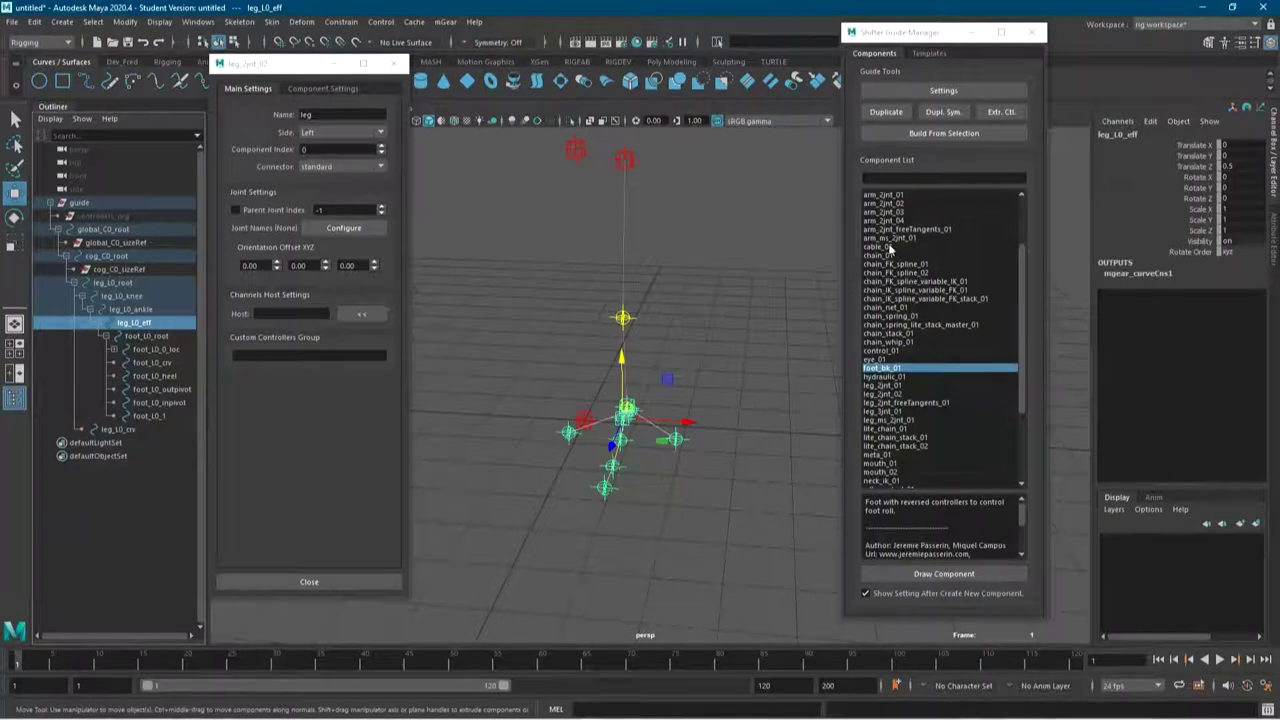
# Choose control_01, the simple controller with space switch, from the component list
pyautogui.scroll(3, 892, 286)
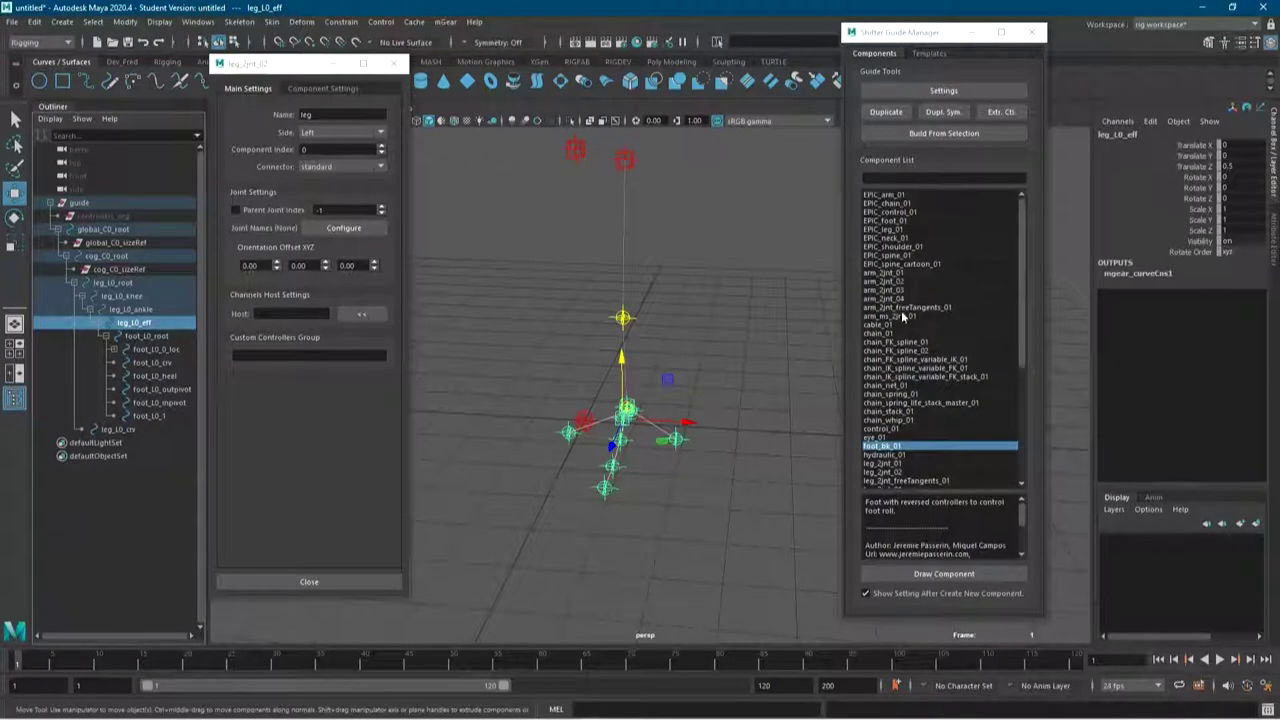
pyautogui.scroll(-2, 904, 314)
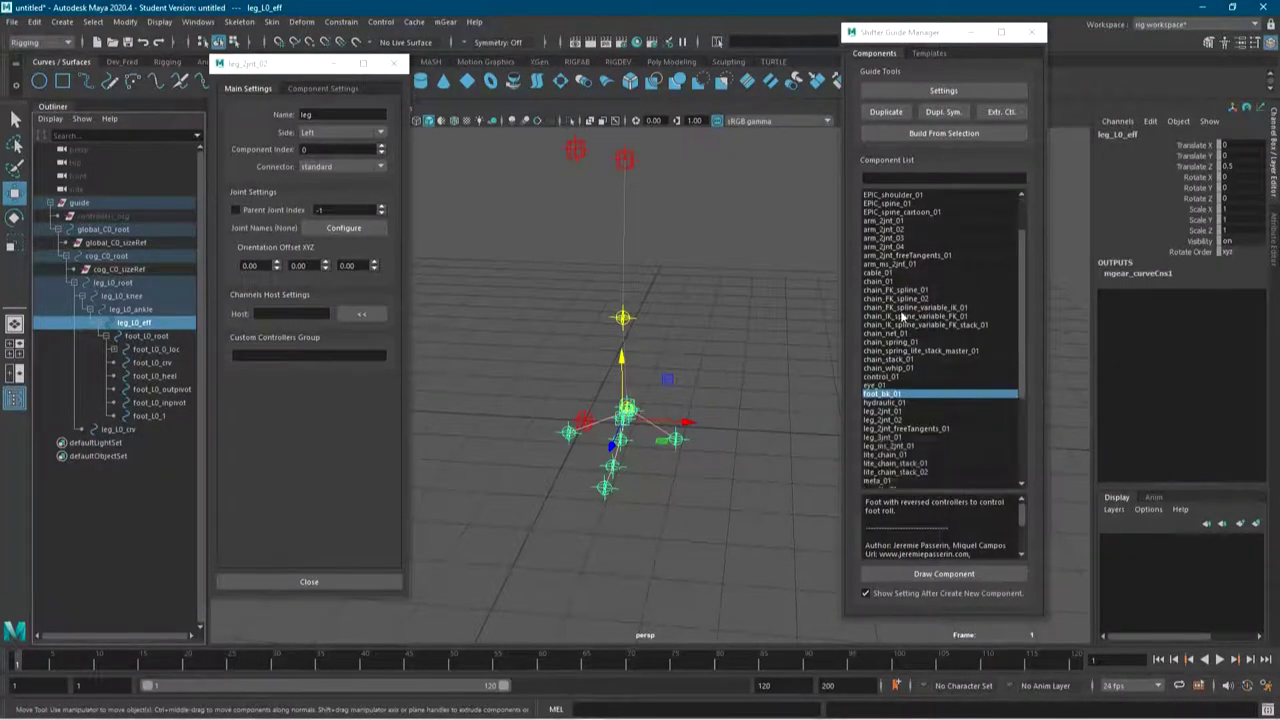
pyautogui.click(892, 368)
pyautogui.click(895, 378)
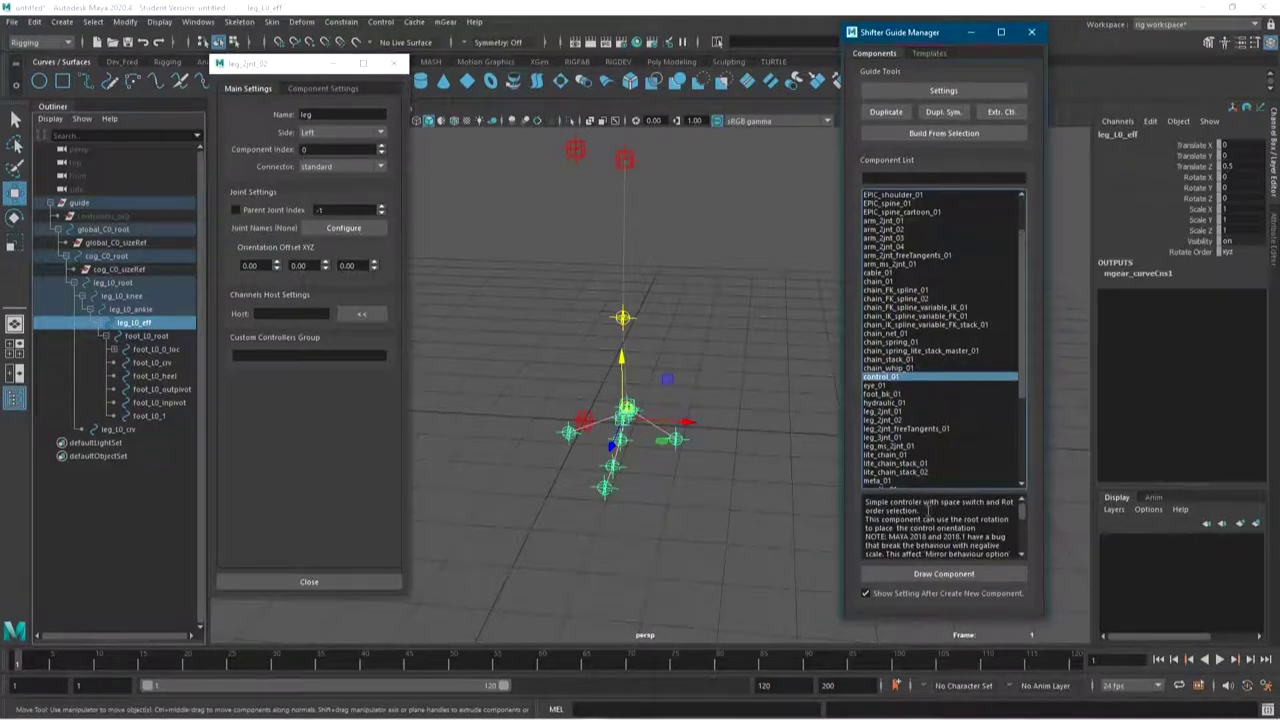
# Draw a control_01 guide named legUI, nudge it beside the leg guides, and open its Component Settings
pyautogui.click(941, 574)
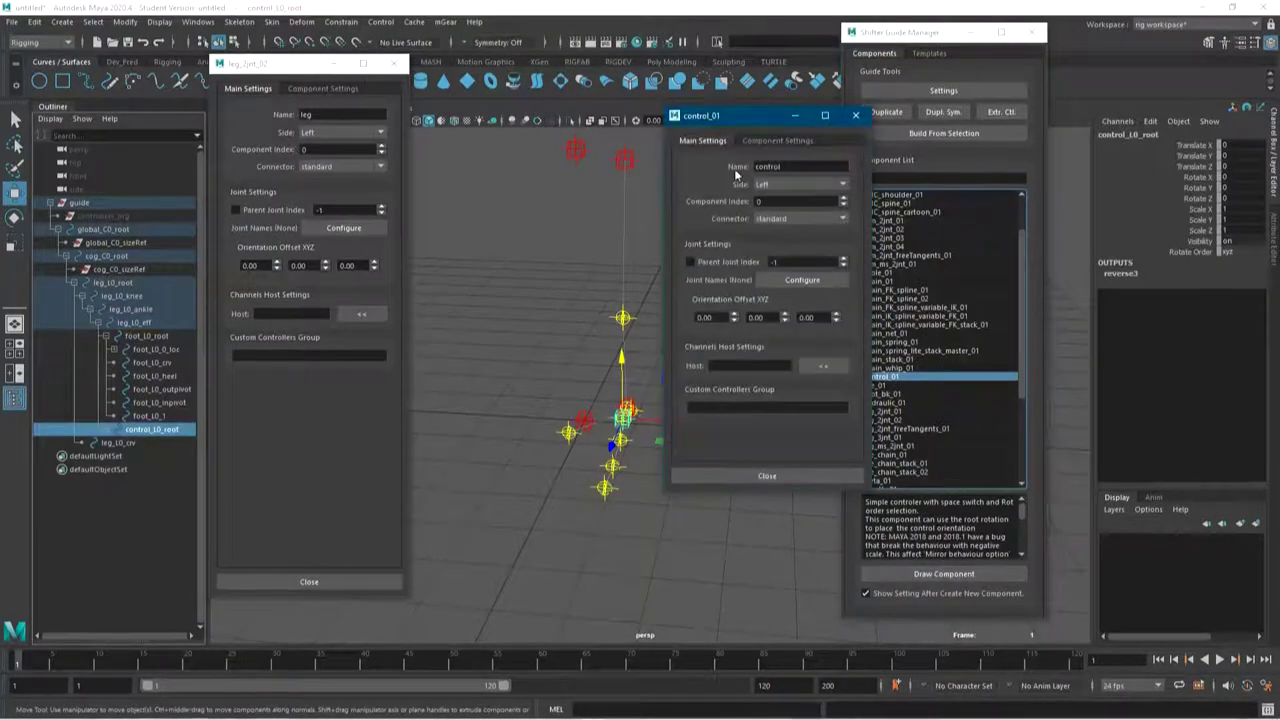
pyautogui.doubleClick(791, 166)
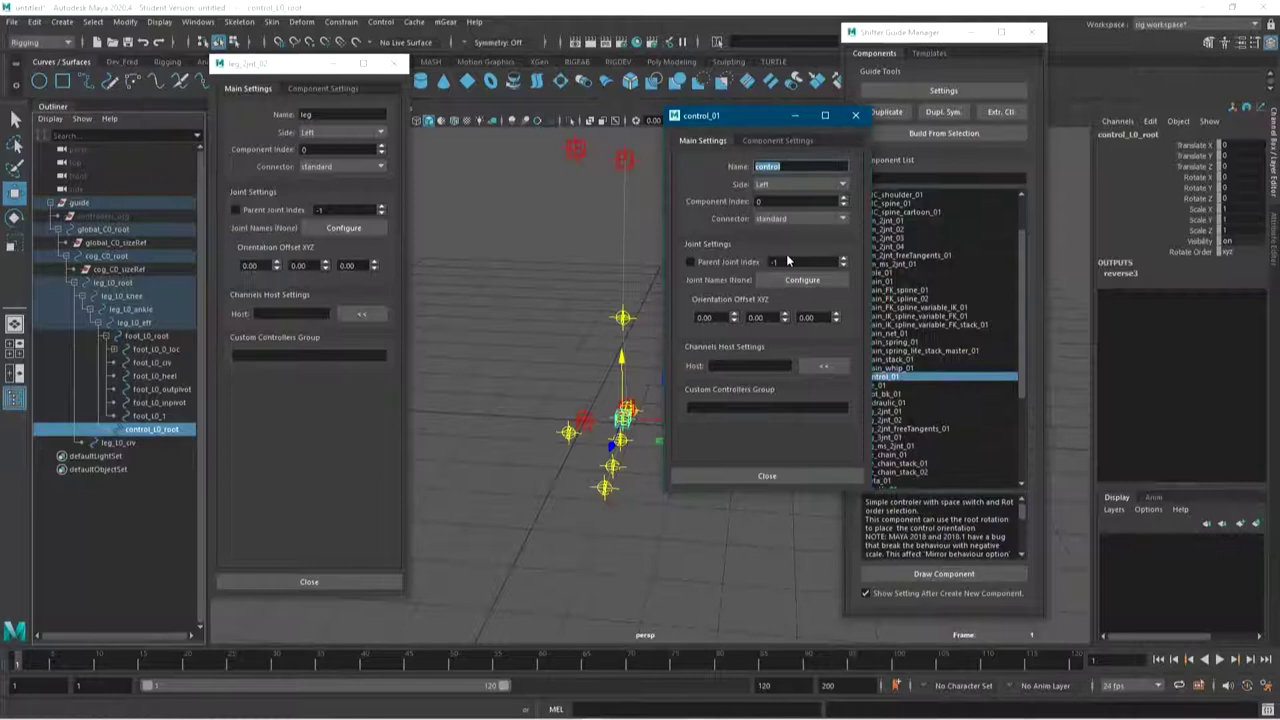
pyautogui.write('egUI')
pyautogui.moveTo(732, 115); pyautogui.dragTo(492, 163)
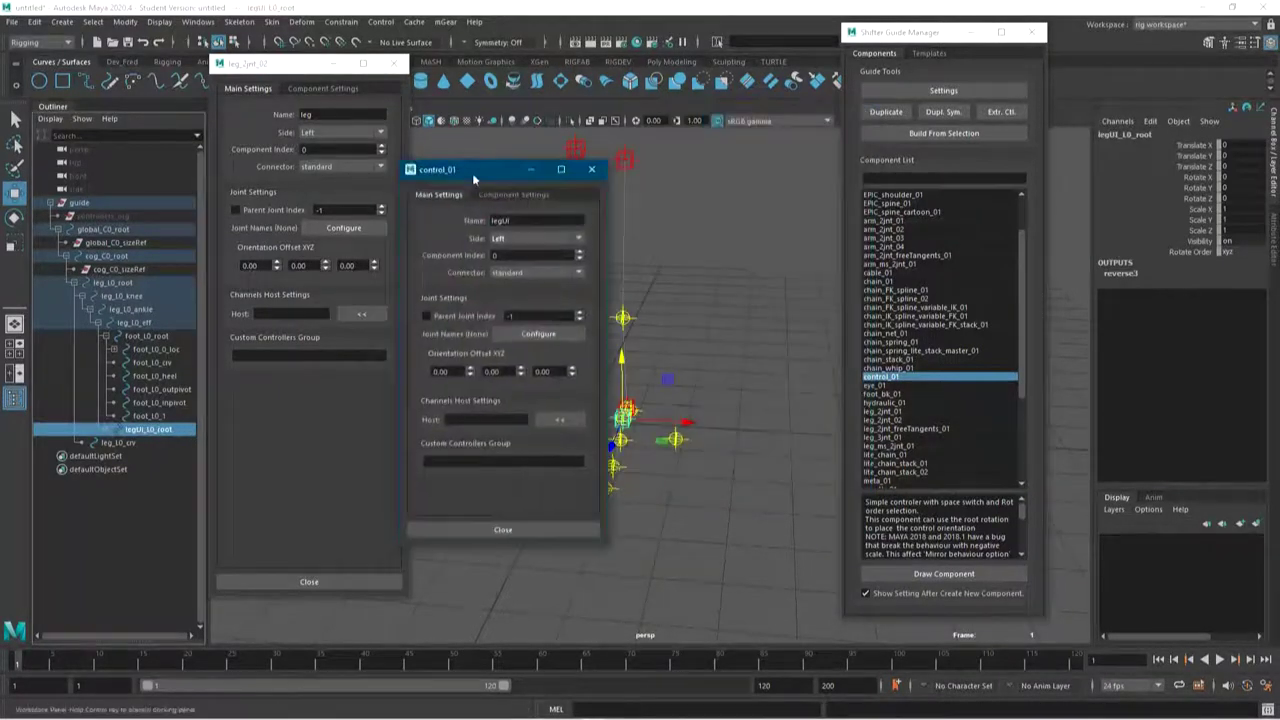
pyautogui.keyDown('alt'); pyautogui.moveTo(690, 319); pyautogui.dragTo(757, 338); pyautogui.keyUp('alt')
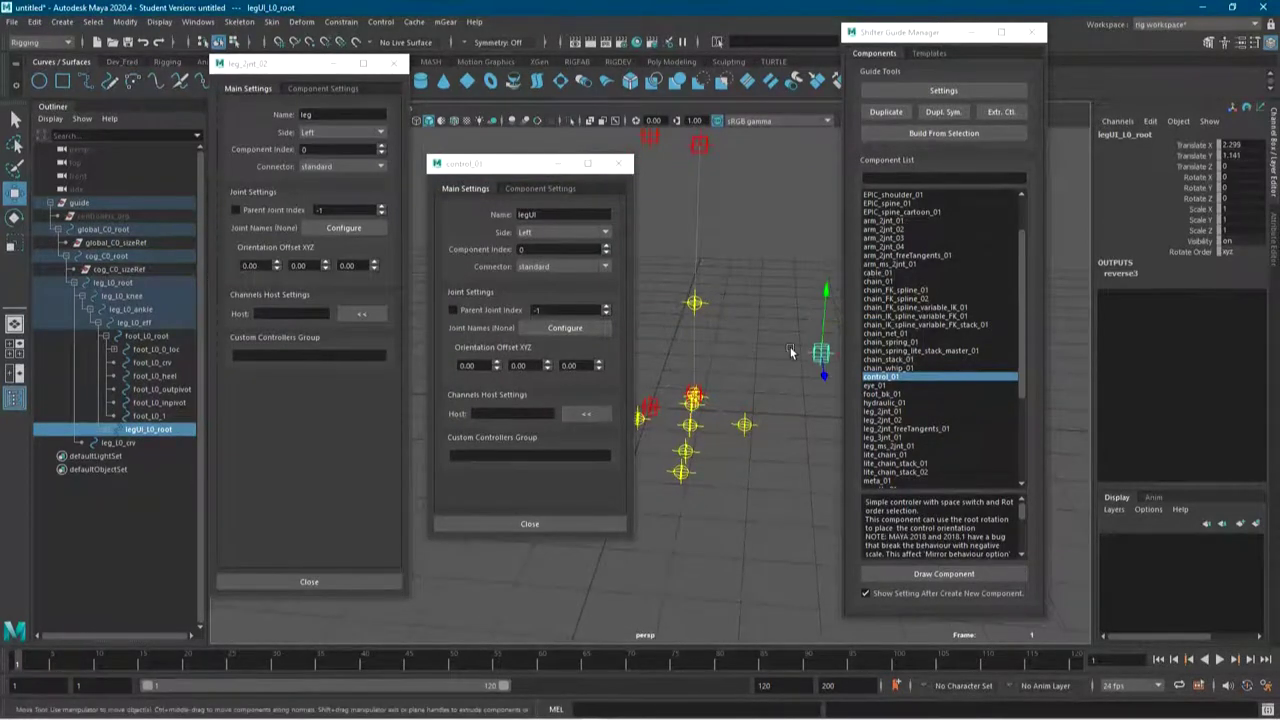
pyautogui.keyDown('alt'); pyautogui.moveTo(818, 340); pyautogui.dragTo(745, 270); pyautogui.keyUp('alt')
pyautogui.moveTo(820, 288); pyautogui.dragTo(822, 289)
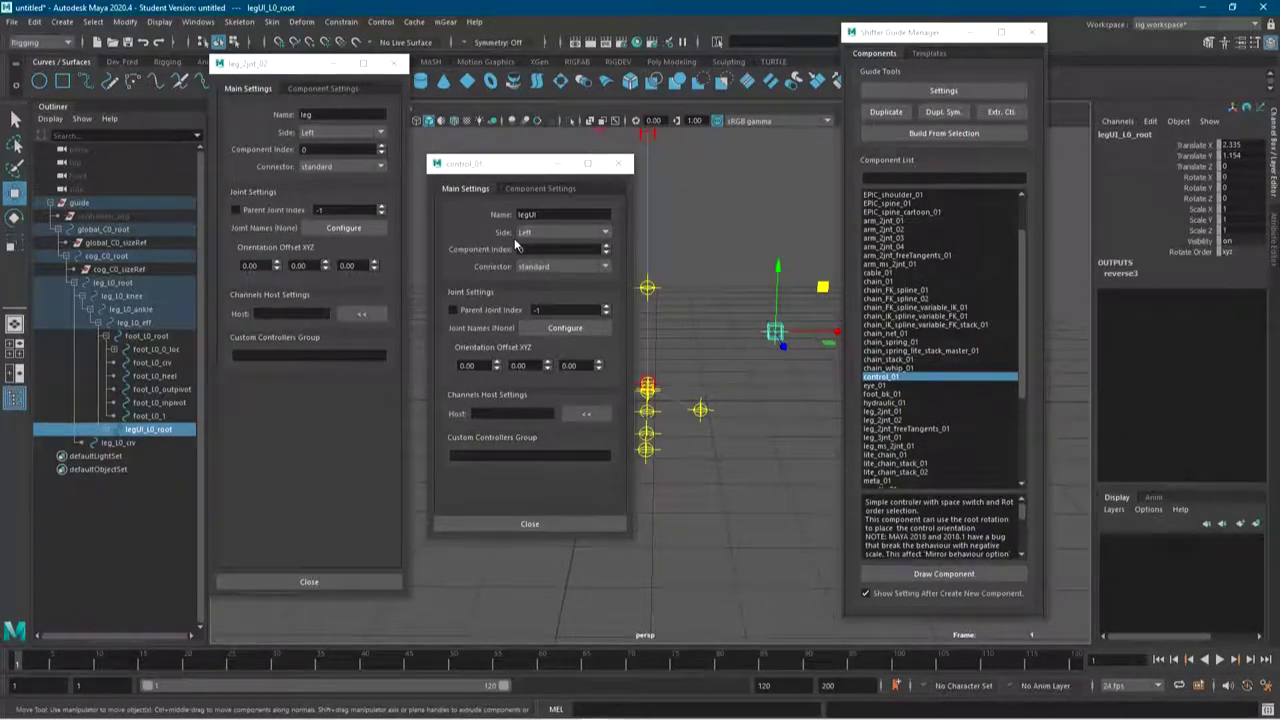
pyautogui.click(522, 191)
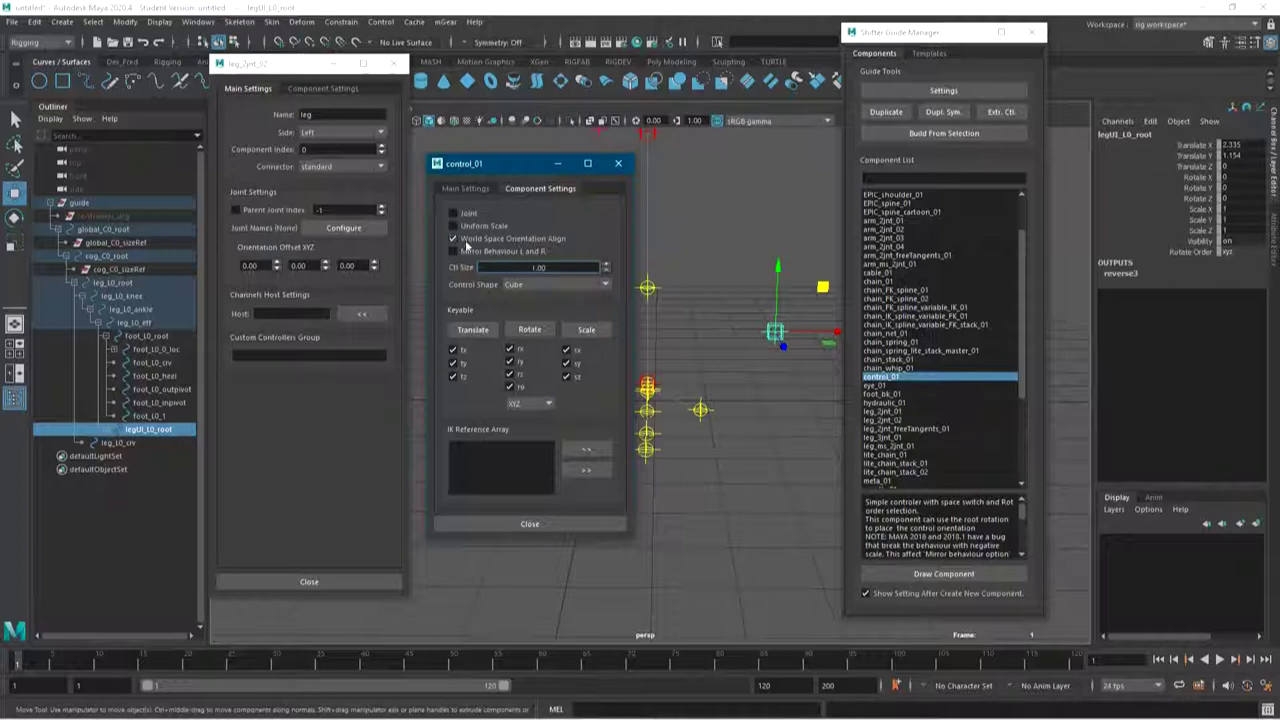
# Uncheck legUI's translate, rotate and scale keyables, set Cross shape and size 2.00, then close
pyautogui.click(473, 330)
pyautogui.click(529, 330)
pyautogui.click(586, 330)
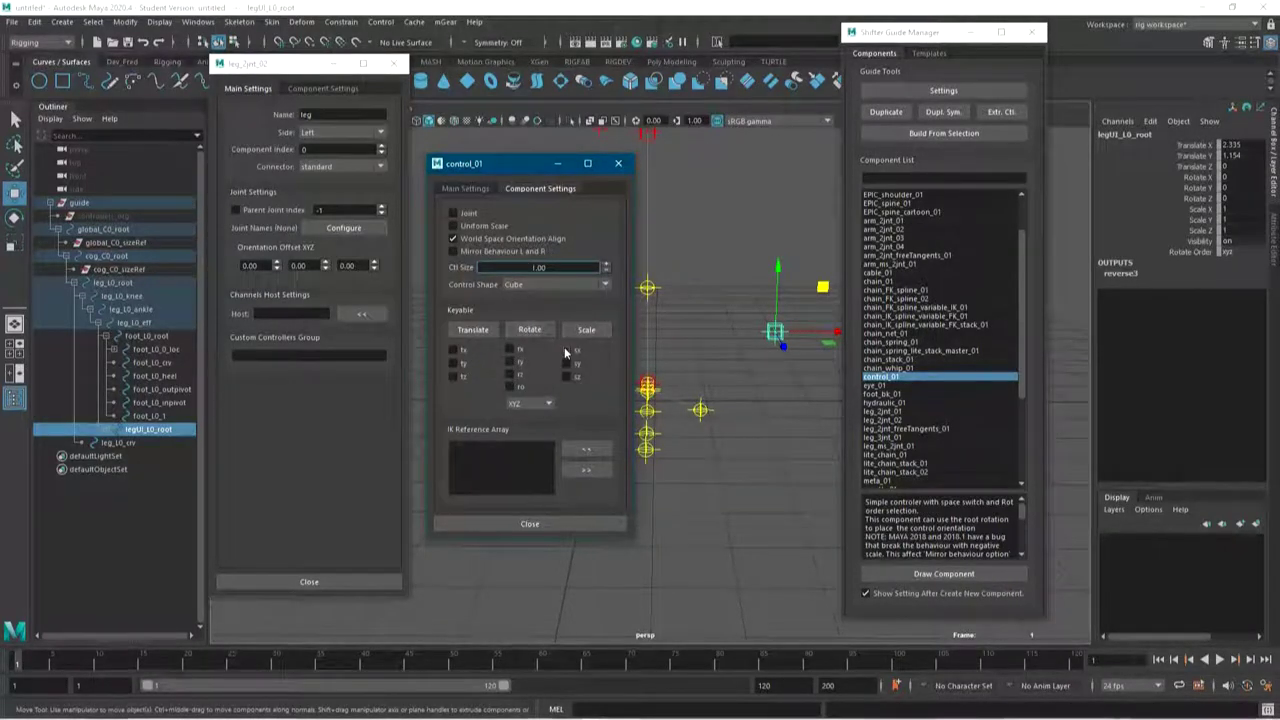
pyautogui.click(546, 284)
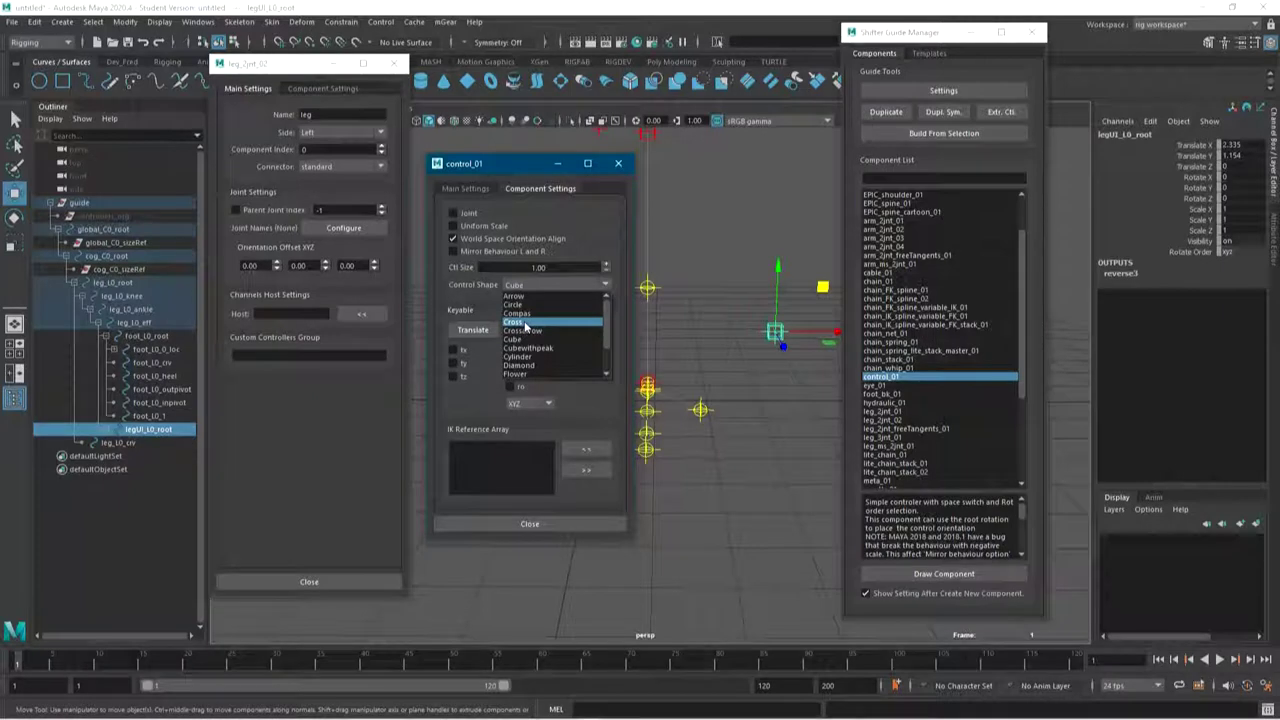
pyautogui.click(524, 324)
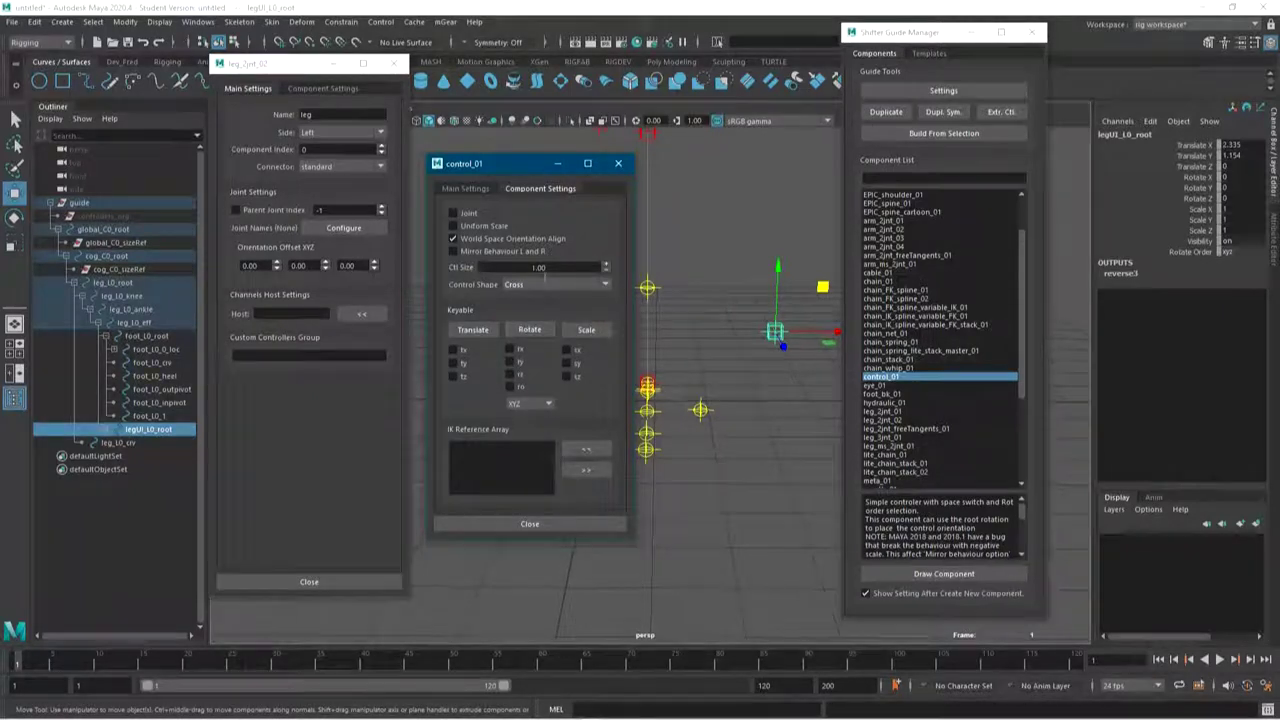
pyautogui.click(549, 283)
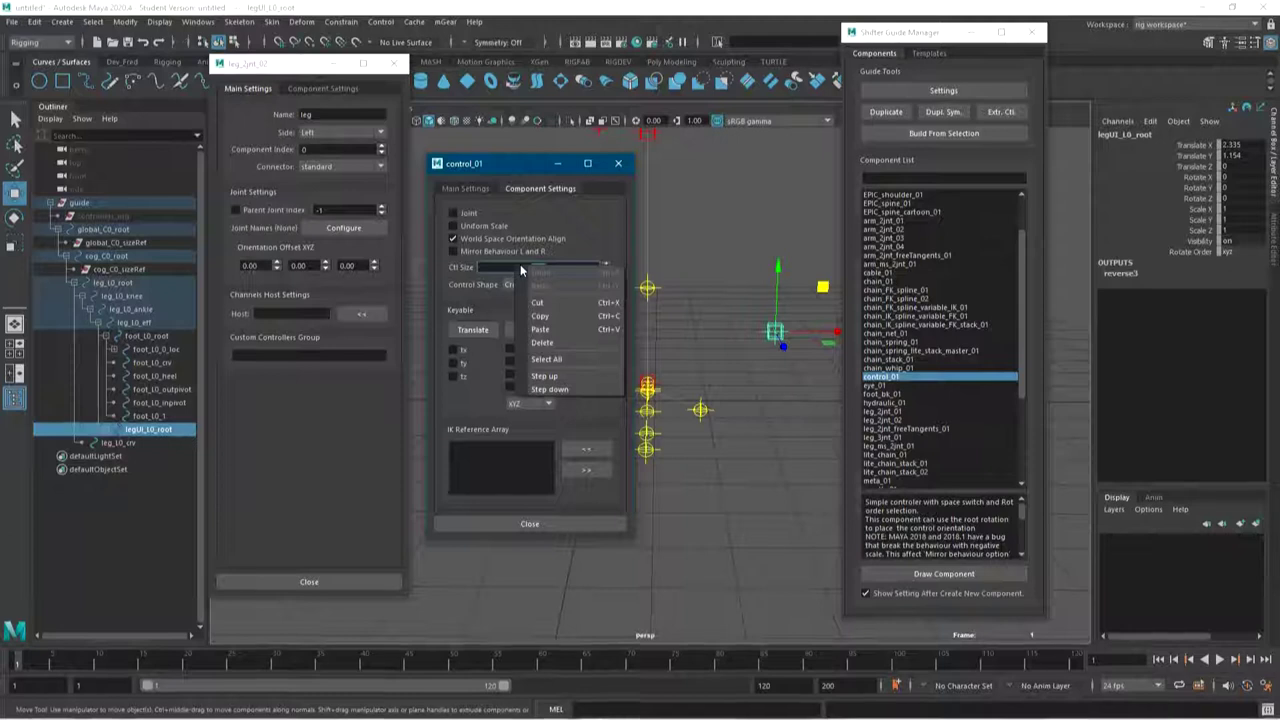
pyautogui.doubleClick(549, 266)
pyautogui.write('2')
pyautogui.press('Return')
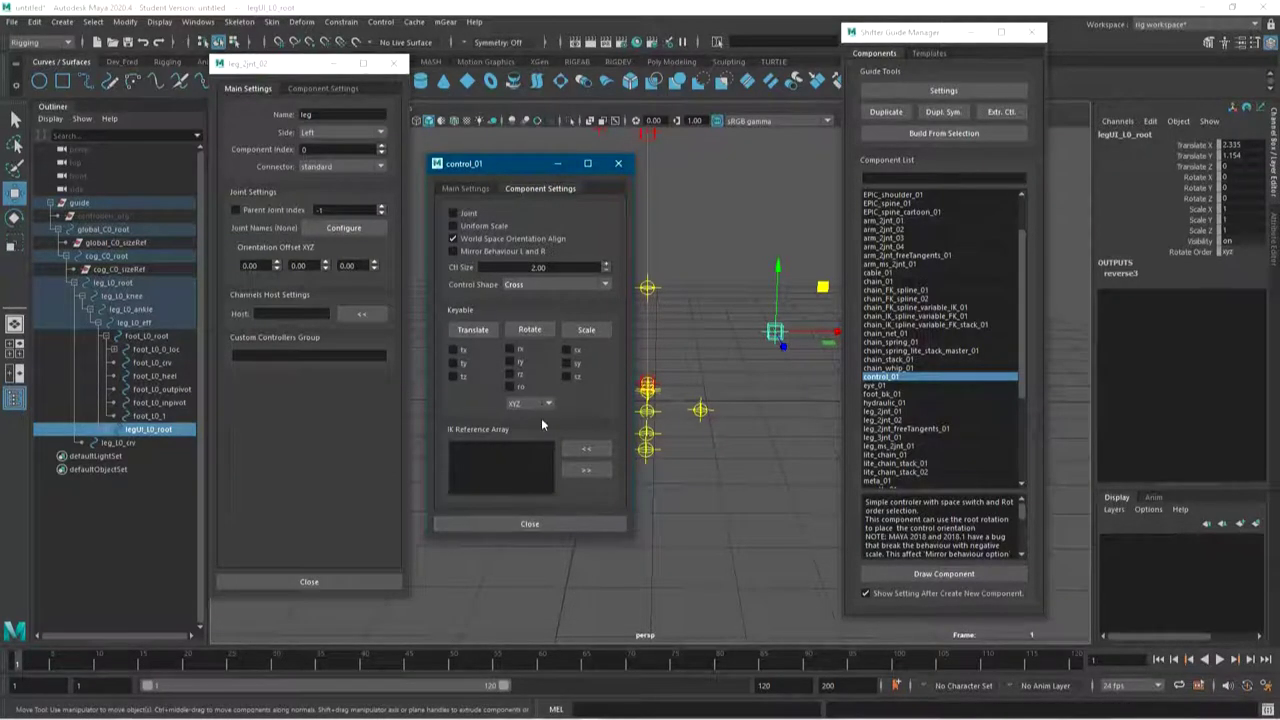
pyautogui.click(470, 188)
pyautogui.doubleClick(527, 214)
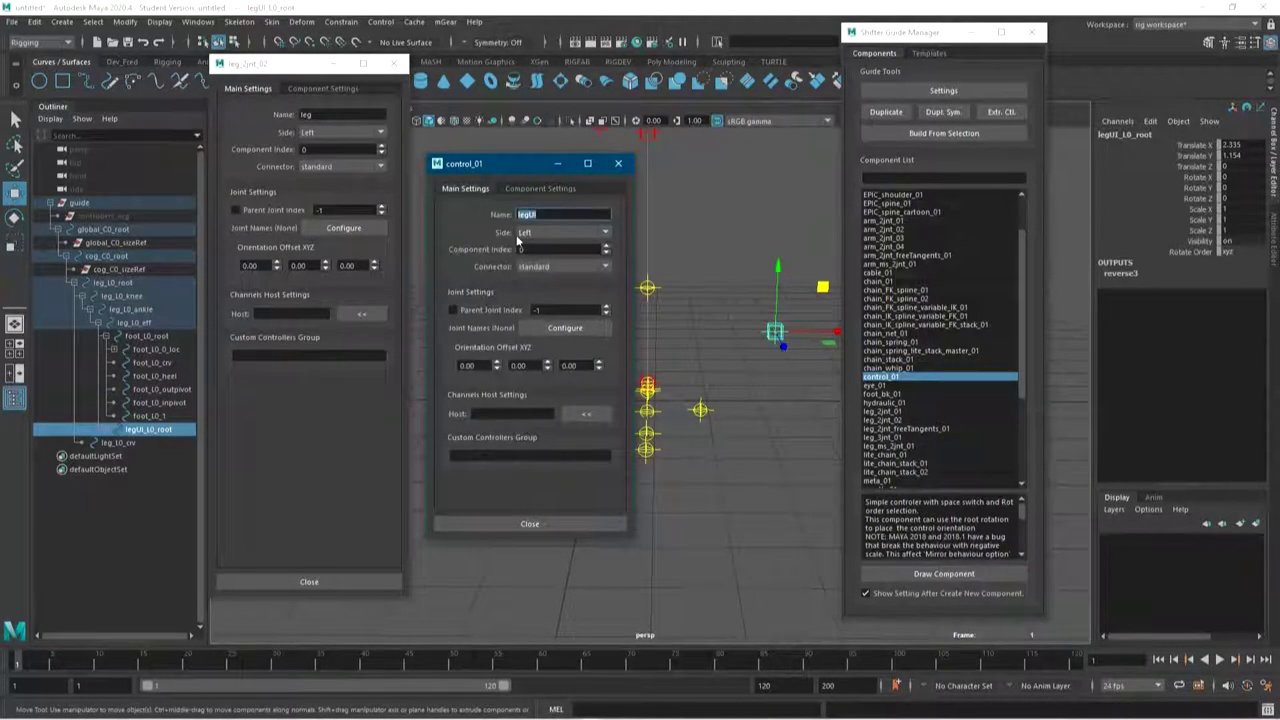
pyautogui.click(553, 524)
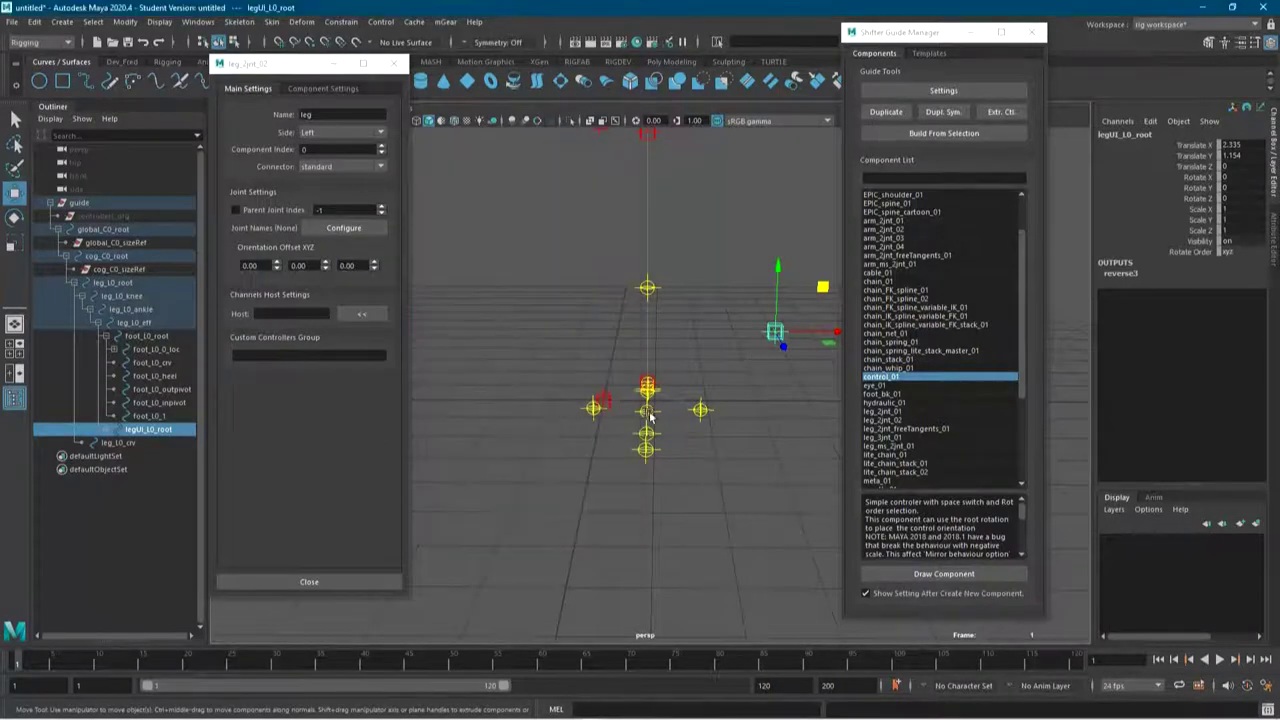
# Select legUI_L0_root and assign it as the leg_2jnt_02 component's channels host
pyautogui.moveTo(656, 415)
pyautogui.keyDown('alt'); pyautogui.mouseDown()
pyautogui.moveTo(632, 438)
pyautogui.moveTo(712, 362)
pyautogui.mouseUp(); pyautogui.keyUp('alt')
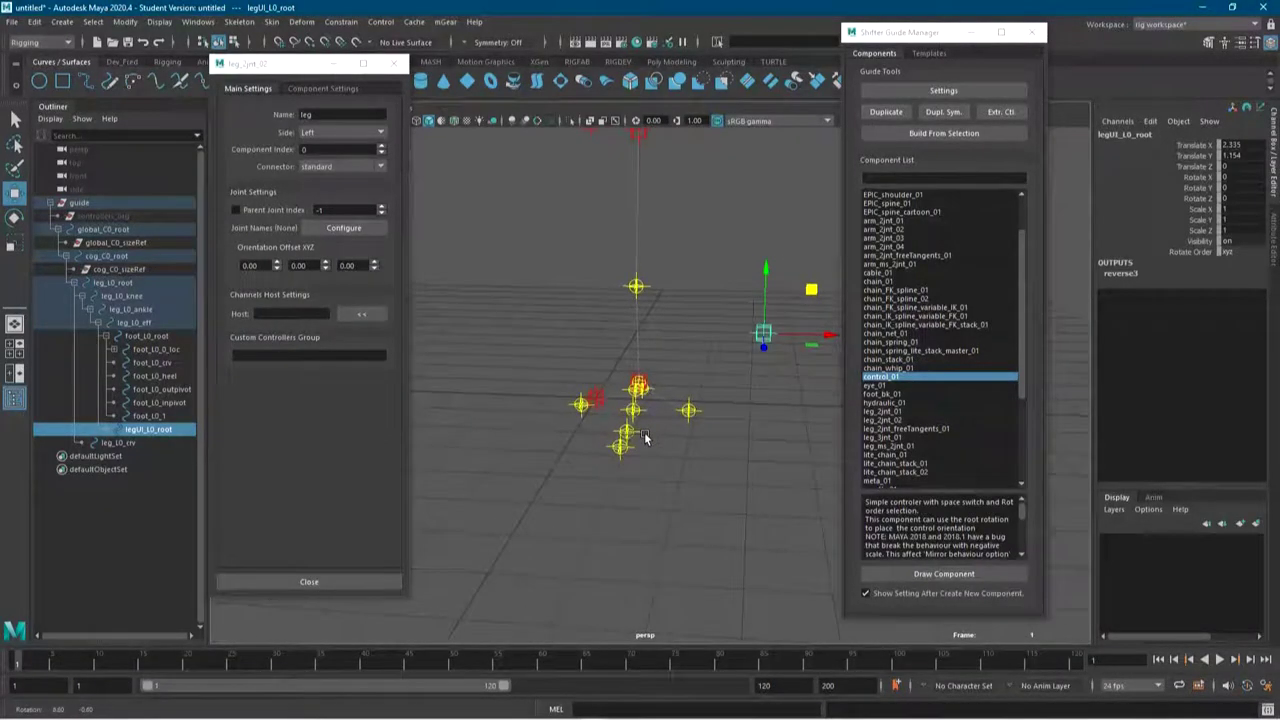
pyautogui.click(730, 358)
pyautogui.click(764, 333)
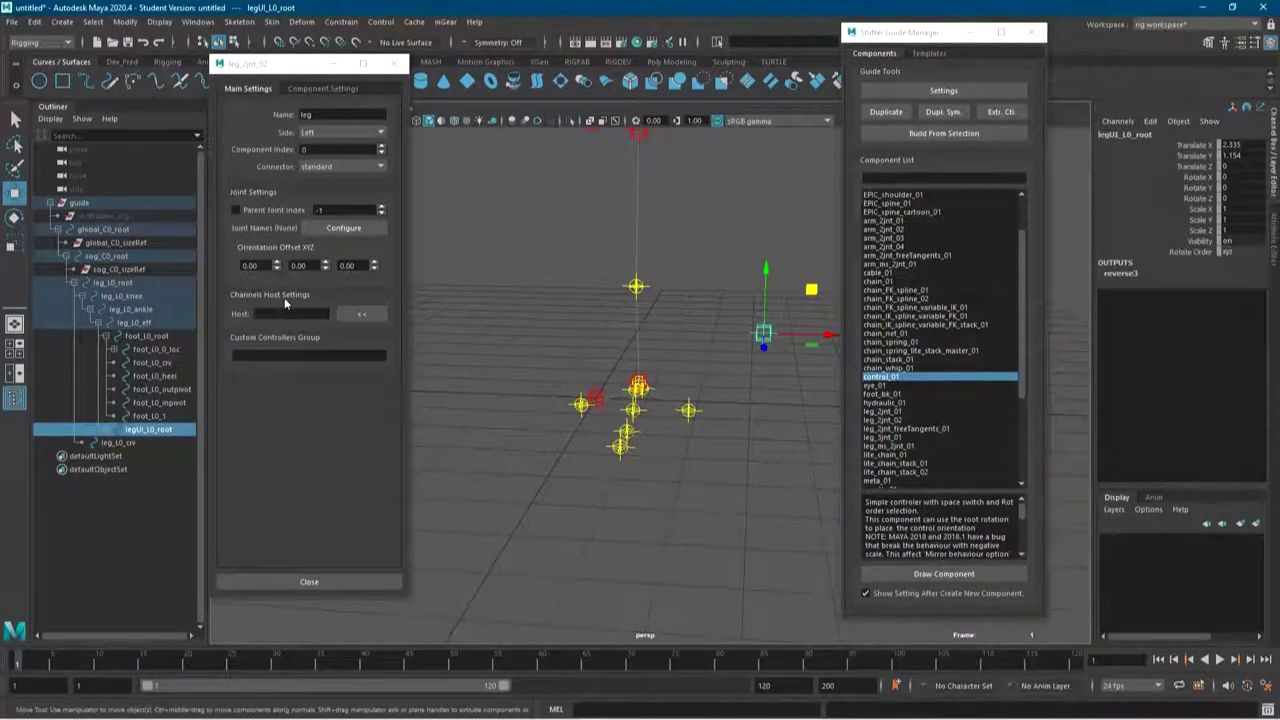
pyautogui.click(300, 93)
pyautogui.click(266, 90)
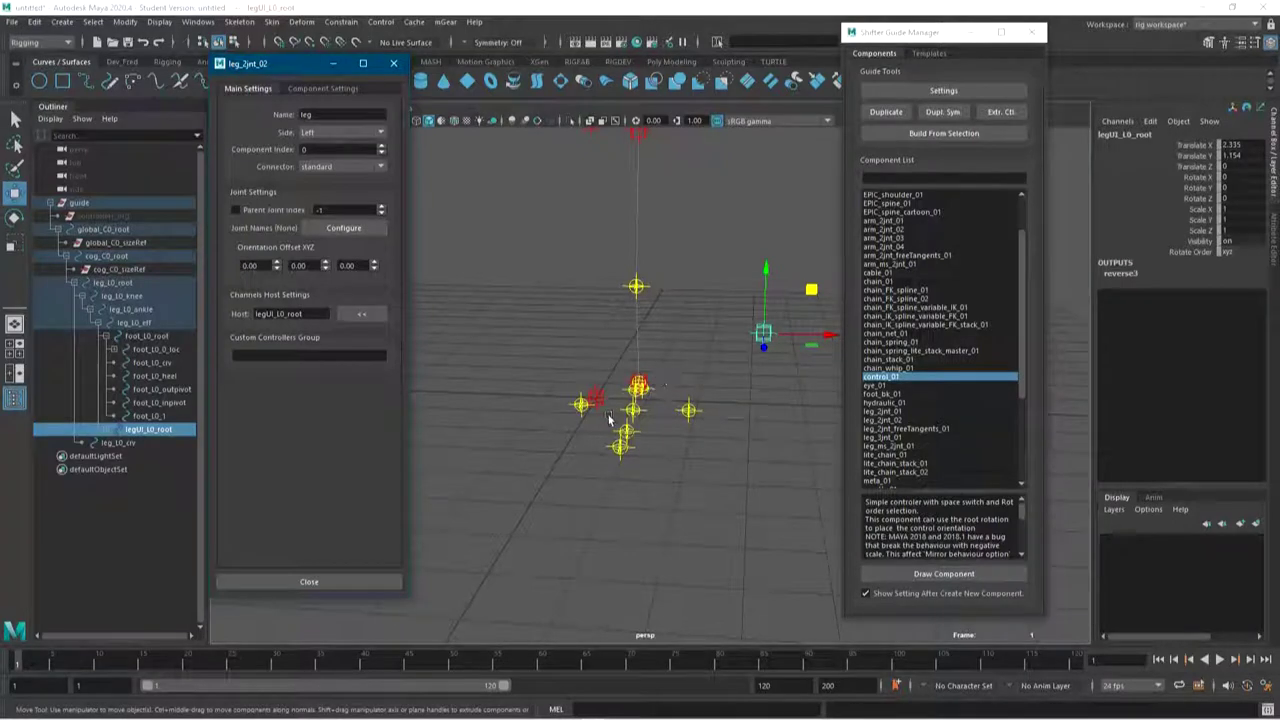
# Assign legUI_L0_root as the foot_bk_01 channels host and close the foot settings
pyautogui.moveTo(702, 456)
pyautogui.keyDown('alt'); pyautogui.mouseDown()
pyautogui.moveTo(617, 466)
pyautogui.moveTo(535, 392)
pyautogui.mouseUp(); pyautogui.keyUp('alt')
pyautogui.click(146, 335)
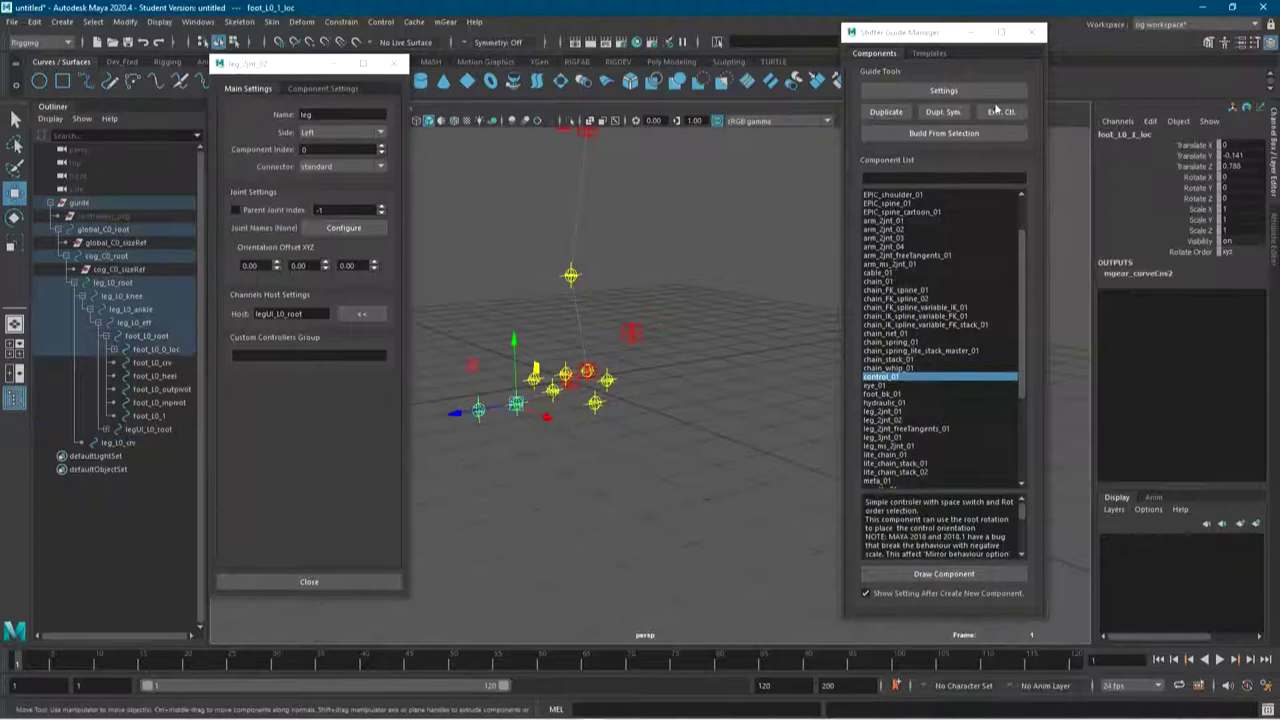
pyautogui.doubleClick(146, 335)
pyautogui.moveTo(182, 110); pyautogui.dragTo(147, 121)
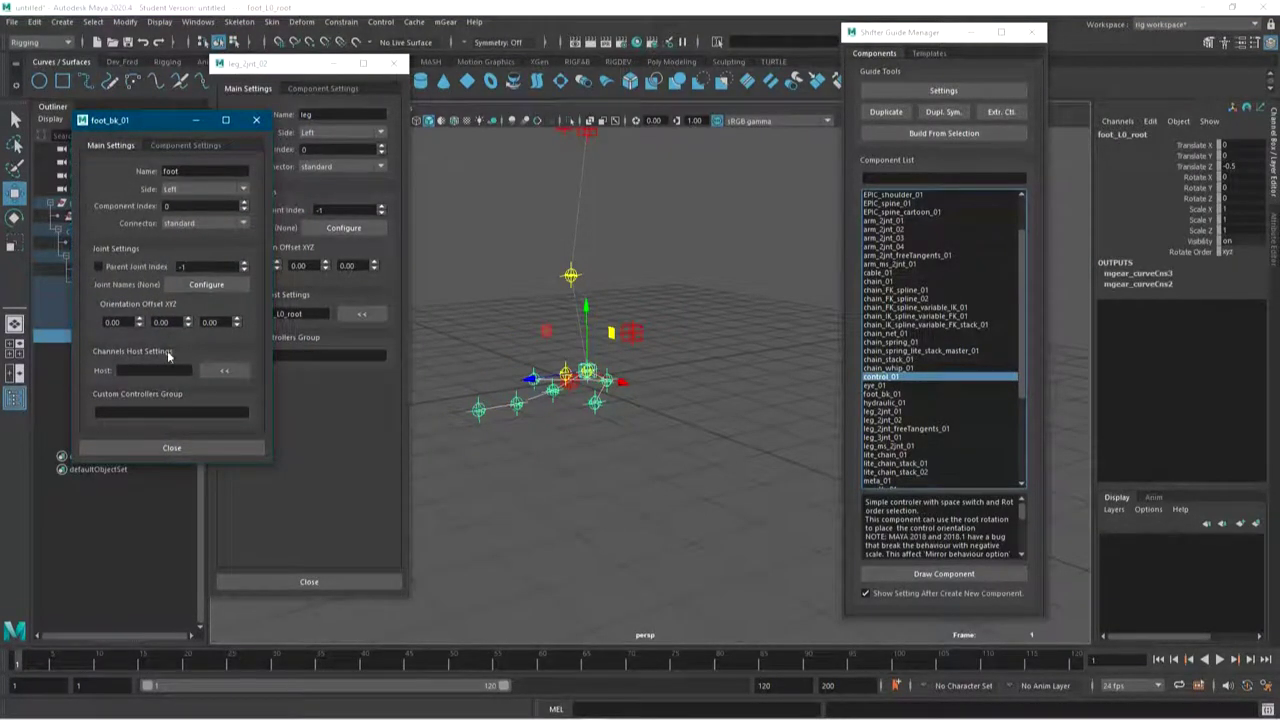
pyautogui.press('Up')
pyautogui.click(233, 375)
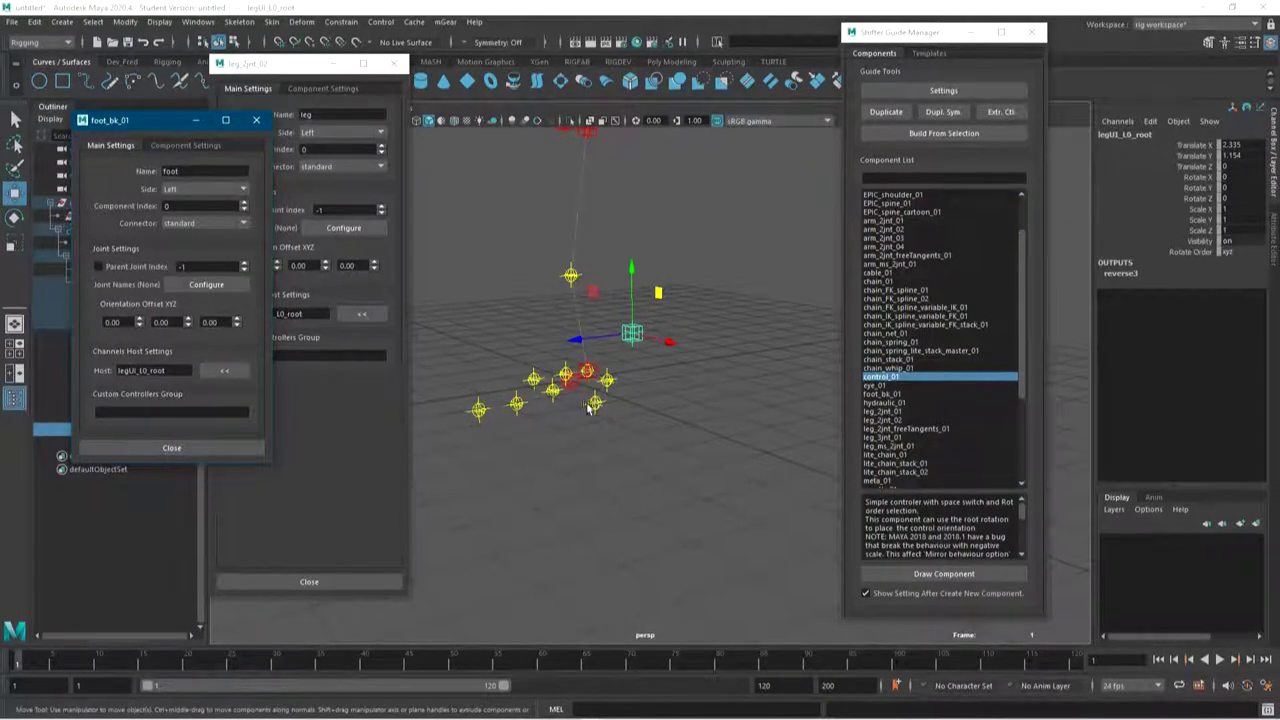
pyautogui.keyDown('alt'); pyautogui.moveTo(602, 473); pyautogui.dragTo(660, 473); pyautogui.keyUp('alt')
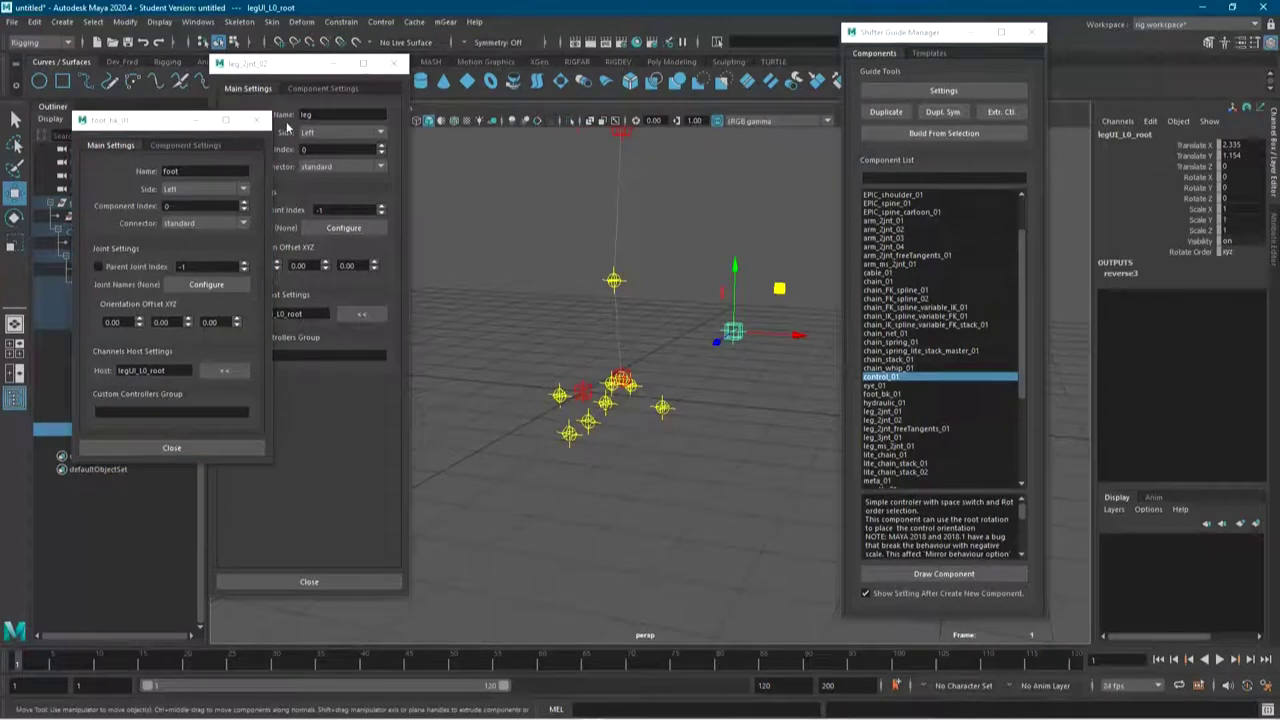
pyautogui.click(285, 131)
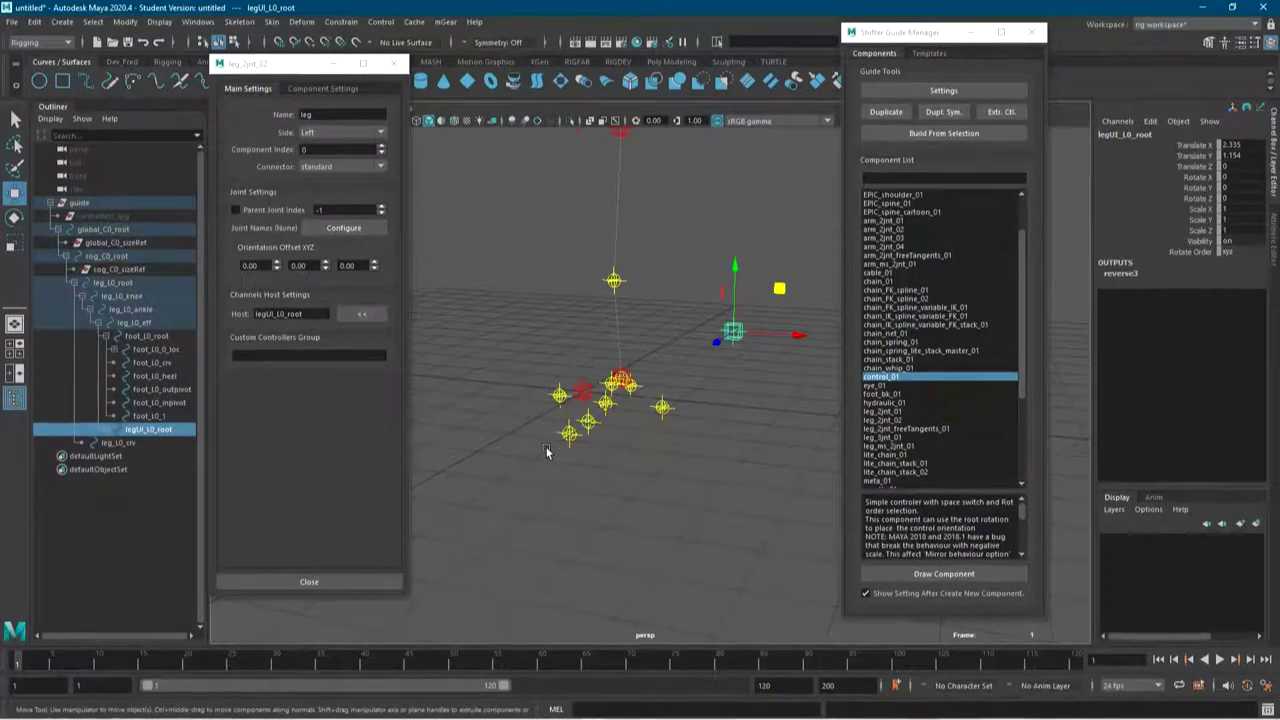
pyautogui.click(322, 88)
# Add global_C0_root and cog_C0_root to the leg's IK reference array
pyautogui.keyDown('alt'); pyautogui.moveTo(737, 330); pyautogui.dragTo(724, 310, button='middle'); pyautogui.keyUp('alt')
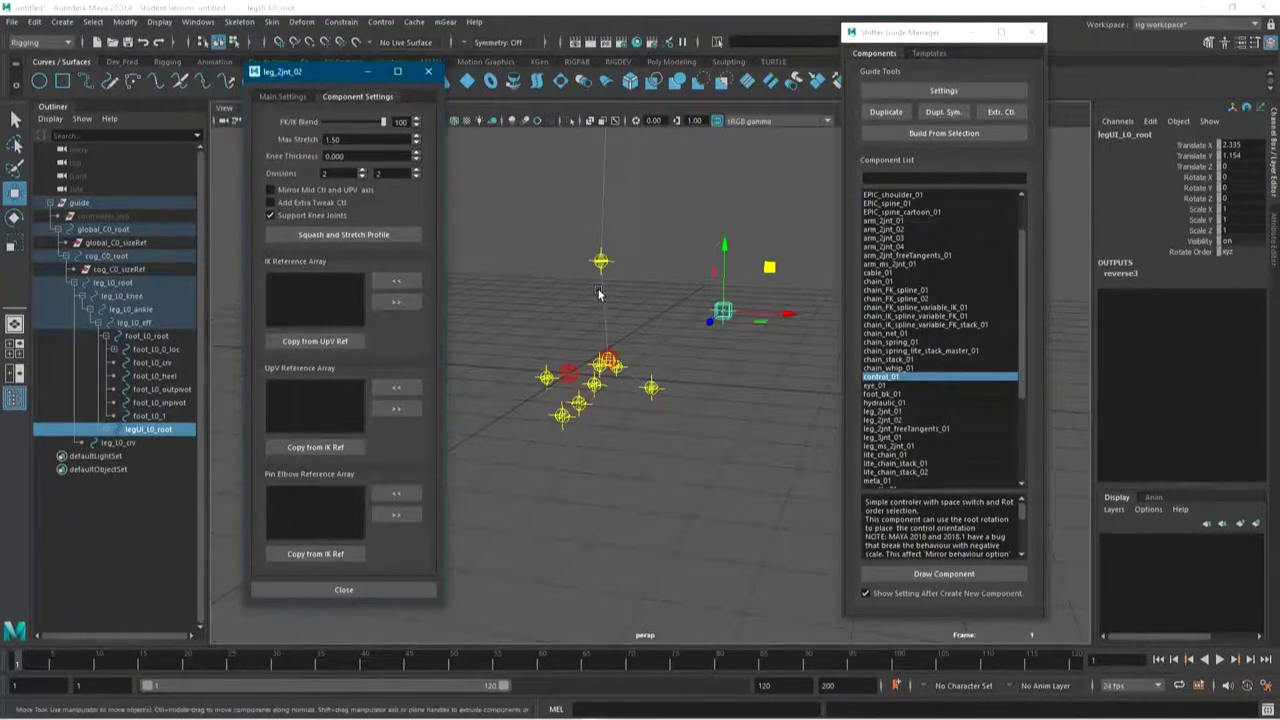
pyautogui.click(566, 372)
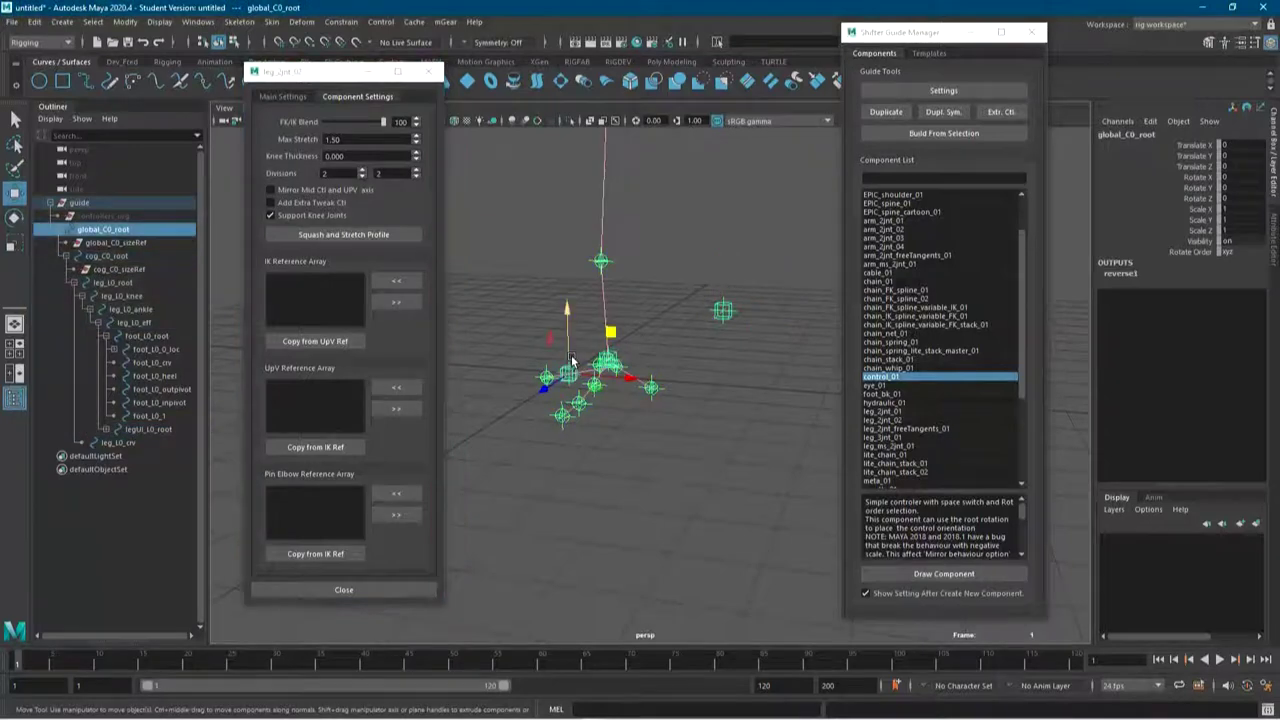
pyautogui.click(396, 281)
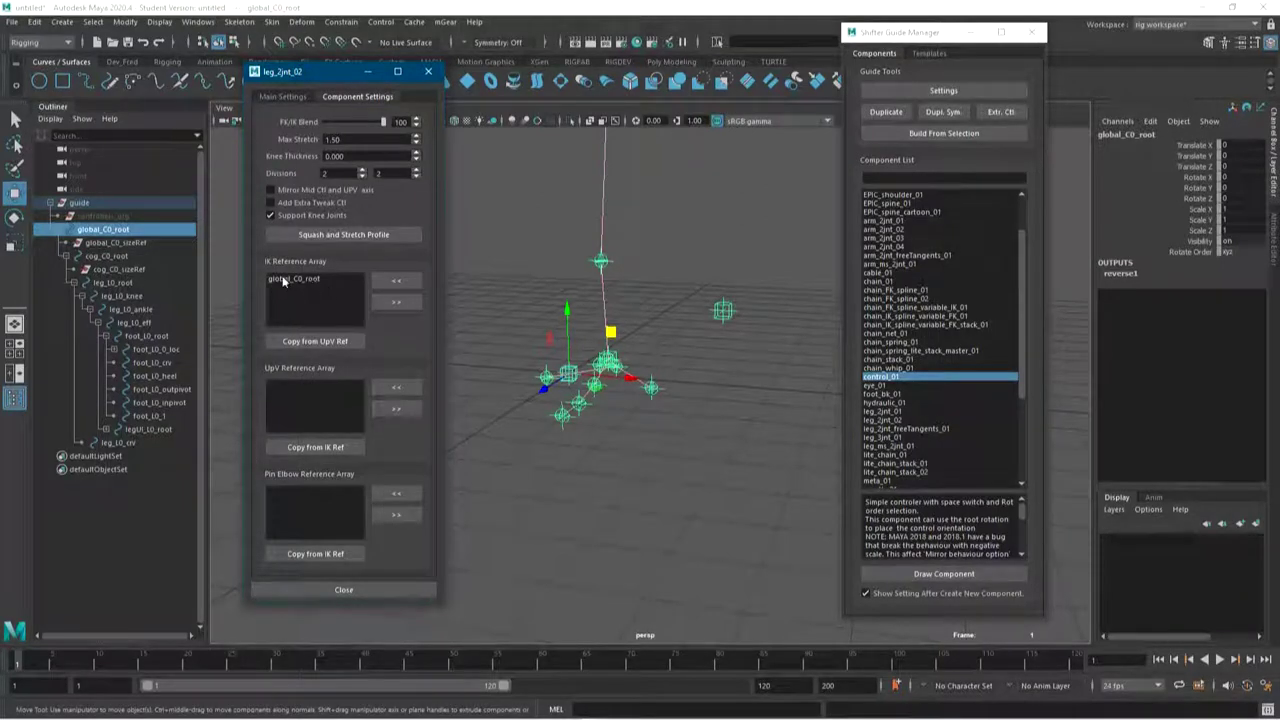
pyautogui.keyDown('alt'); pyautogui.moveTo(668, 240); pyautogui.dragTo(666, 245); pyautogui.keyUp('alt')
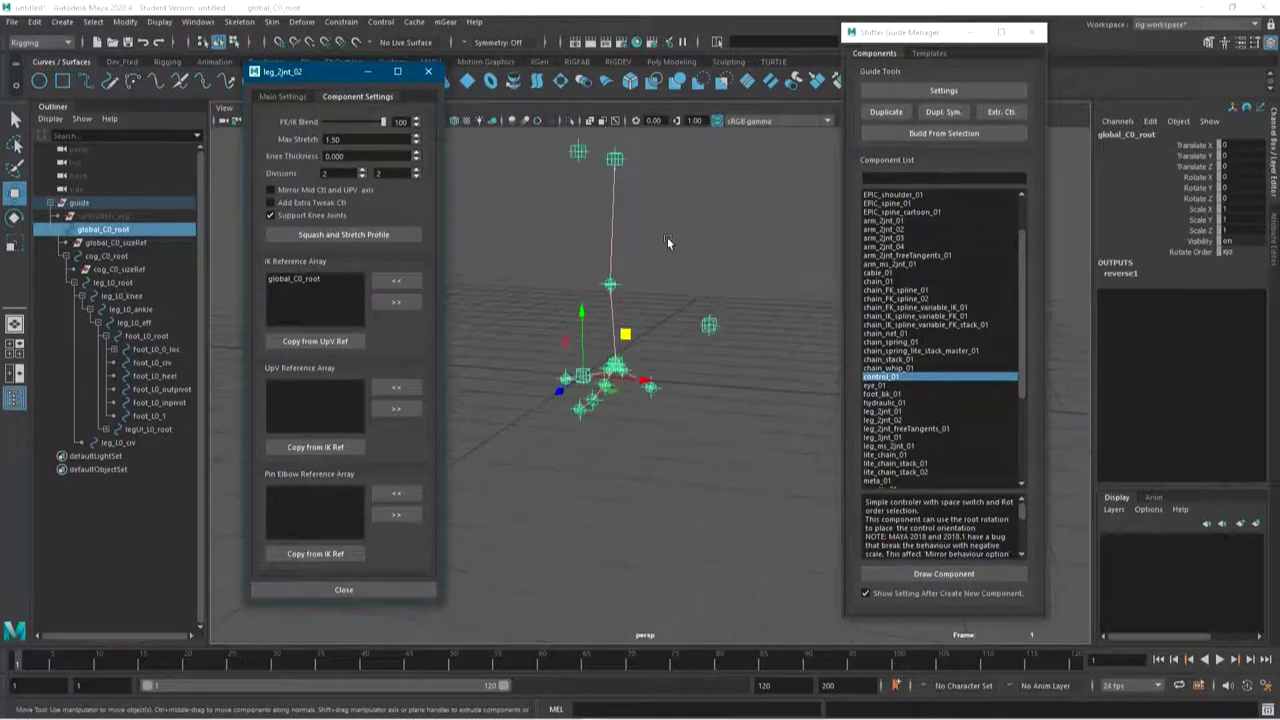
pyautogui.click(582, 204)
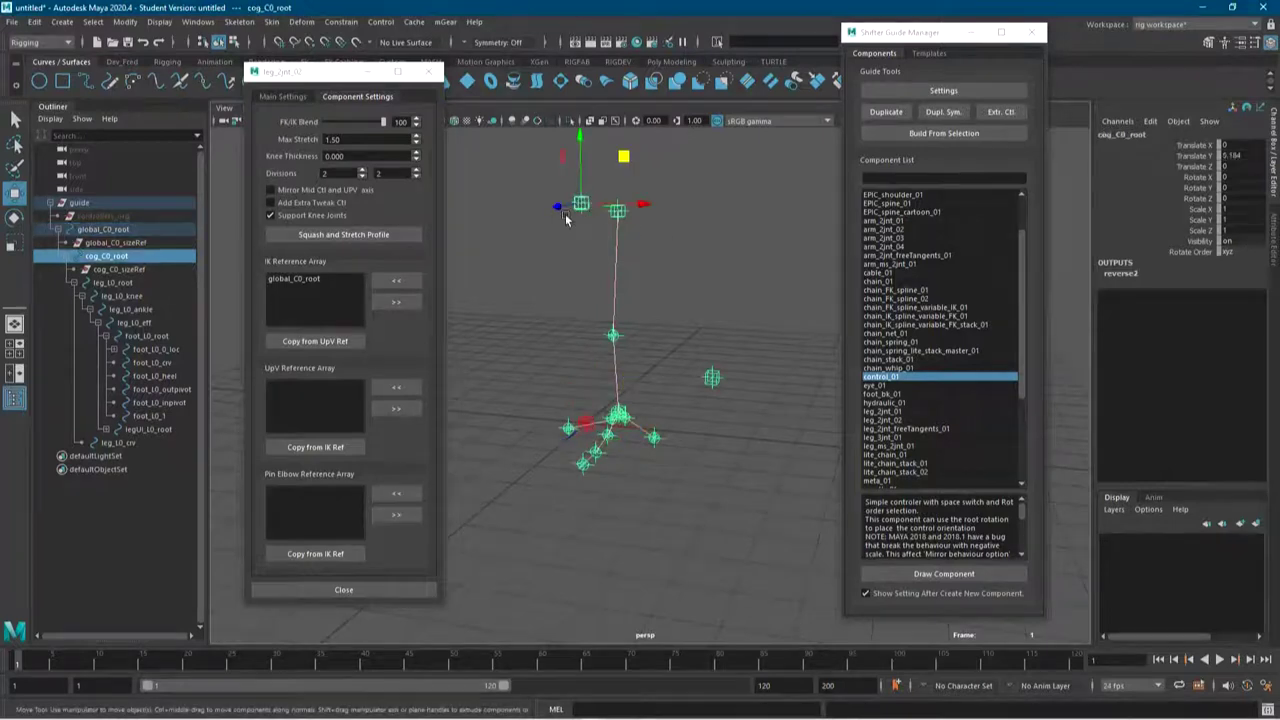
pyautogui.click(396, 281)
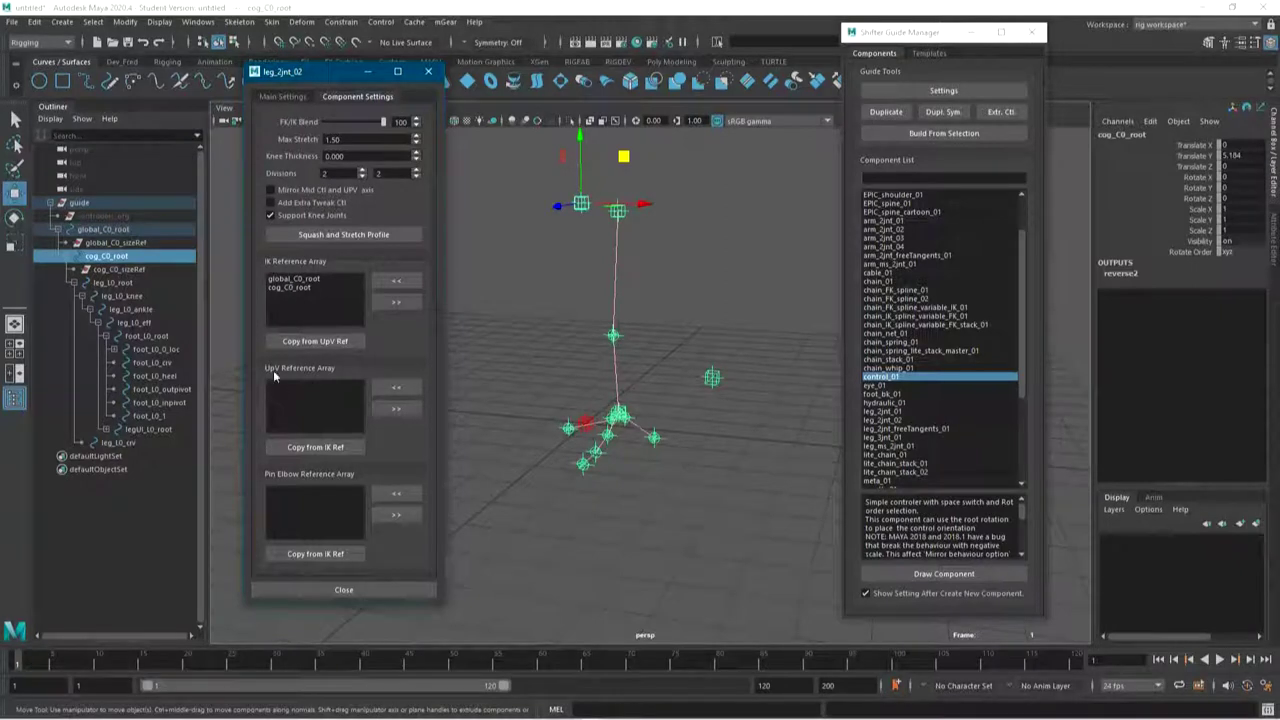
# Copy the IK references into the UpV and Pin Elbow reference arrays, then close the dialog
pyautogui.moveTo(506, 357)
pyautogui.keyDown('alt'); pyautogui.mouseDown()
pyautogui.moveTo(600, 349)
pyautogui.moveTo(566, 353)
pyautogui.mouseUp(); pyautogui.keyUp('alt')
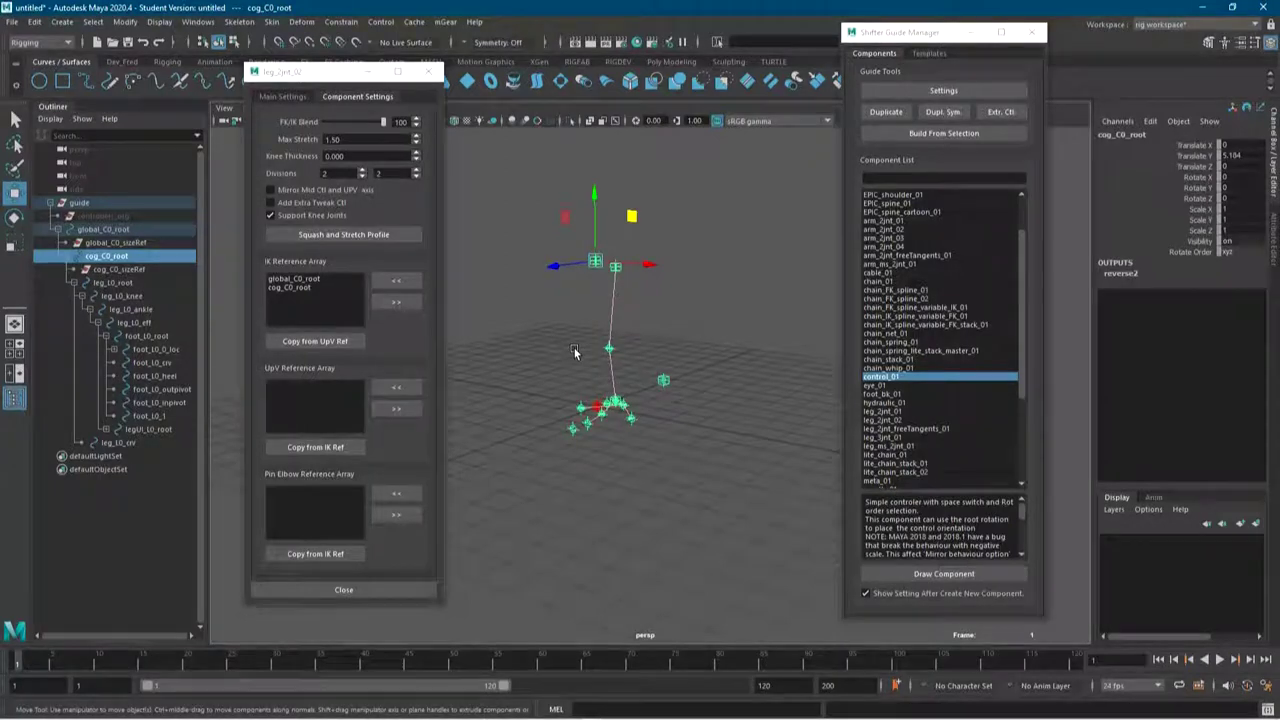
pyautogui.click(316, 447)
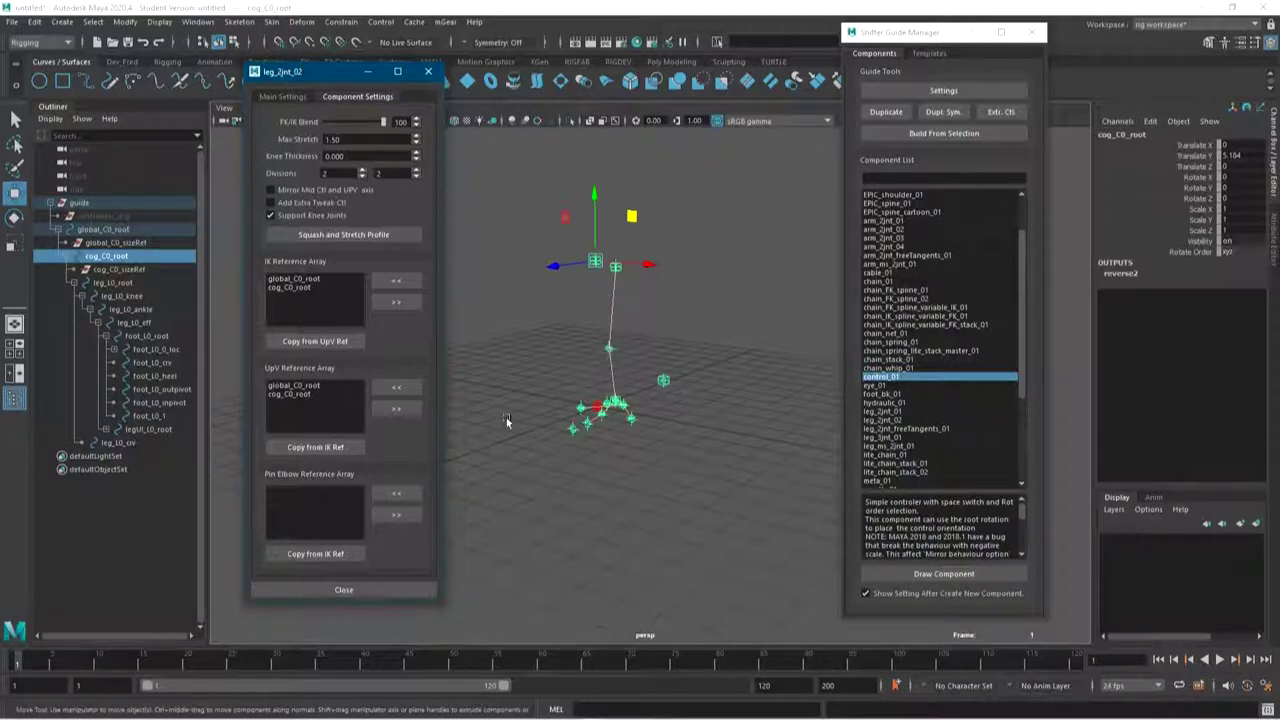
pyautogui.click(315, 553)
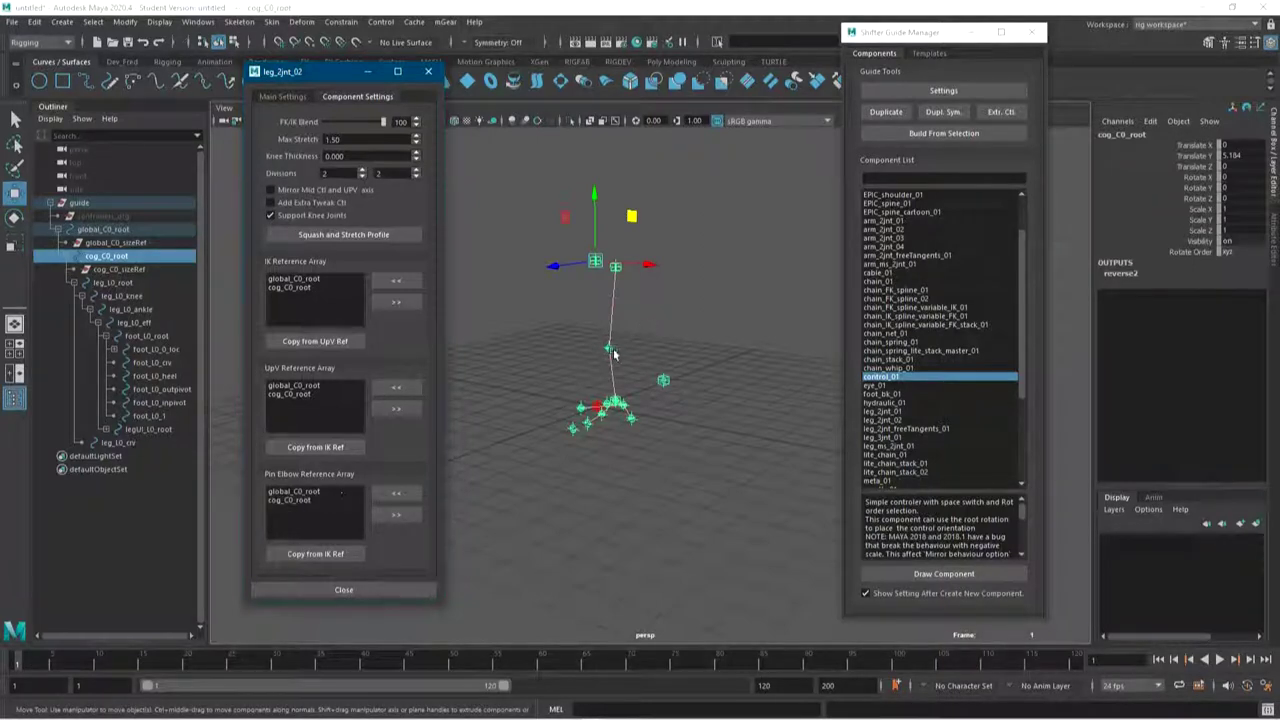
pyautogui.click(283, 96)
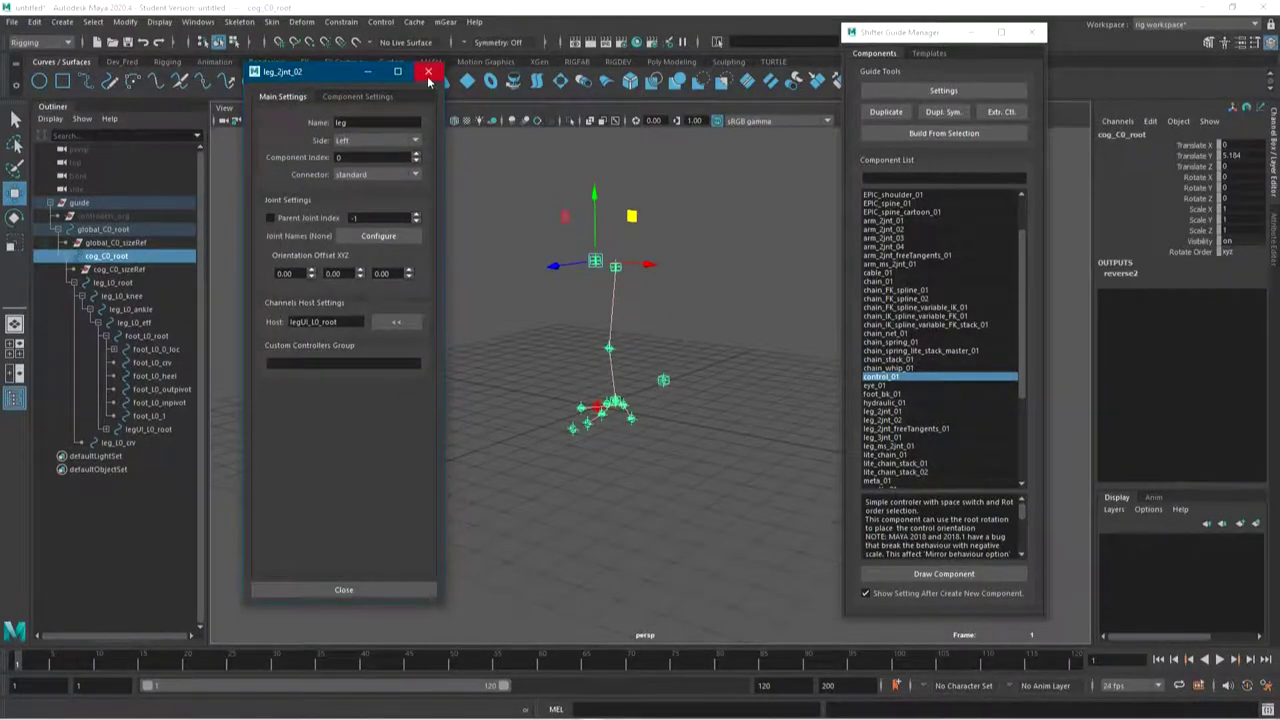
pyautogui.click(428, 72)
# Build a test rig from the whole guide, delete it, and open the guide's settings
pyautogui.click(449, 330)
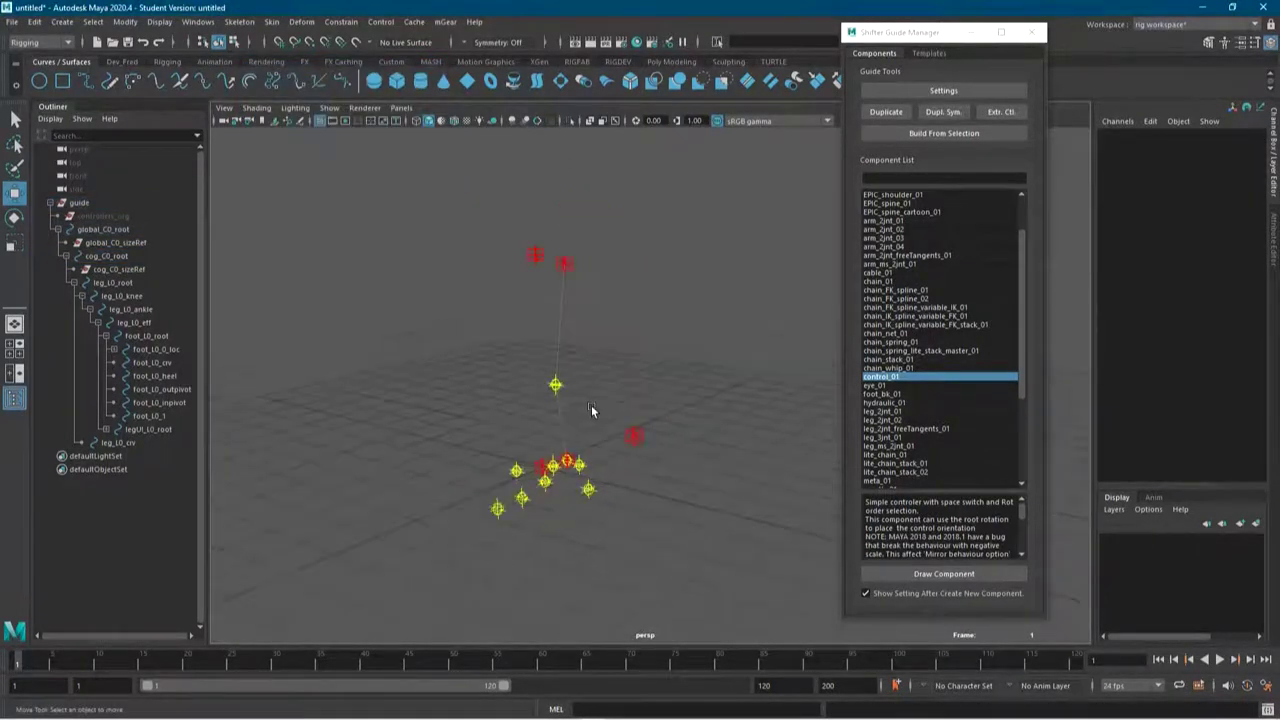
pyautogui.keyDown('alt'); pyautogui.moveTo(591, 408); pyautogui.dragTo(617, 294); pyautogui.keyUp('alt')
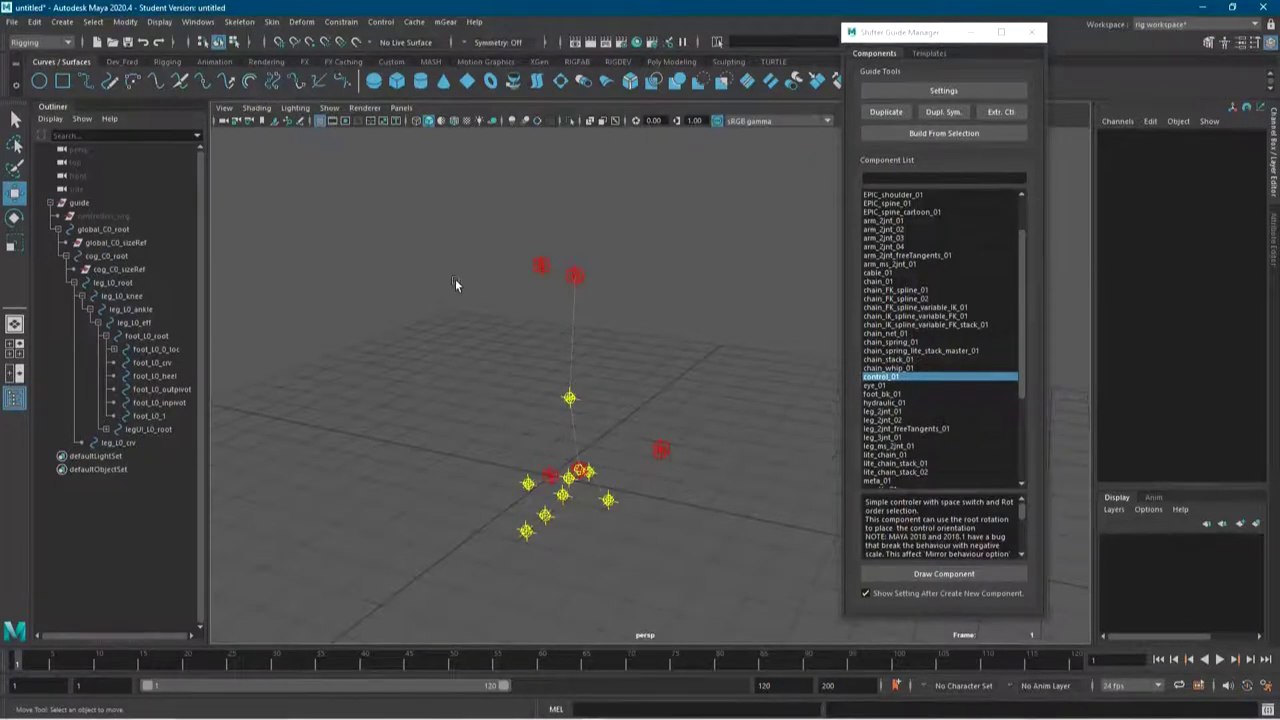
pyautogui.click(80, 203)
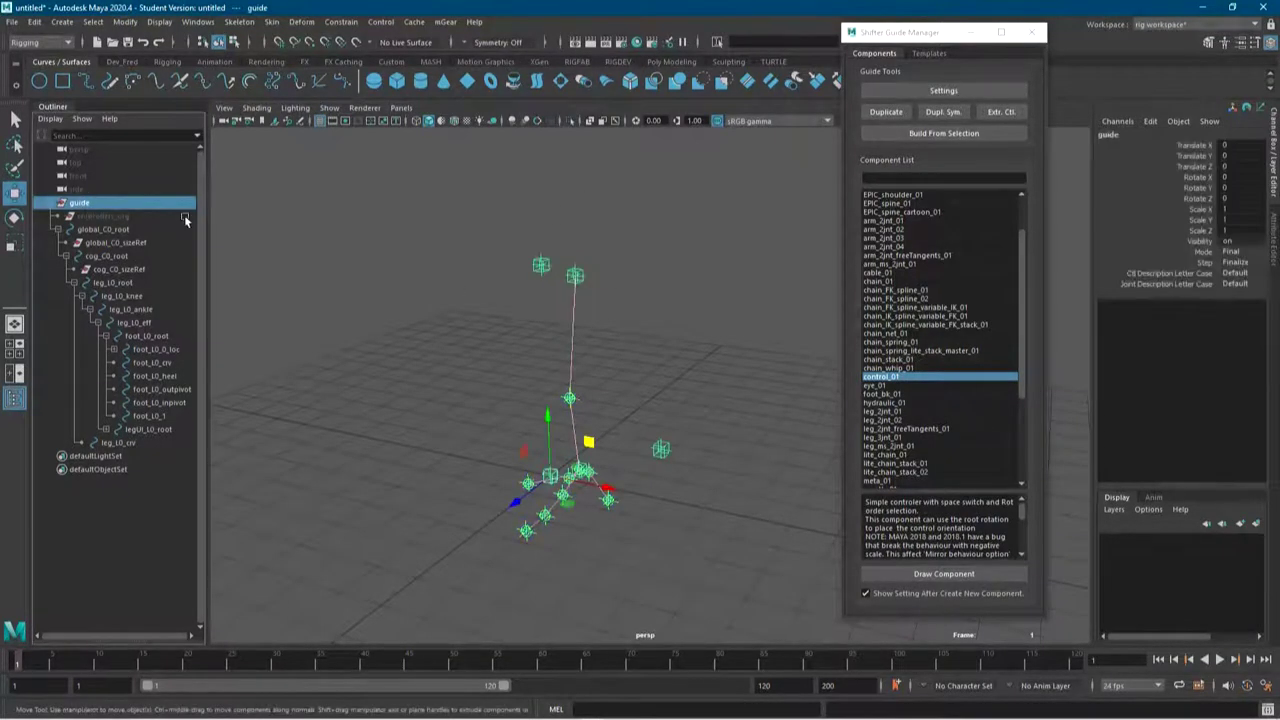
pyautogui.click(943, 138)
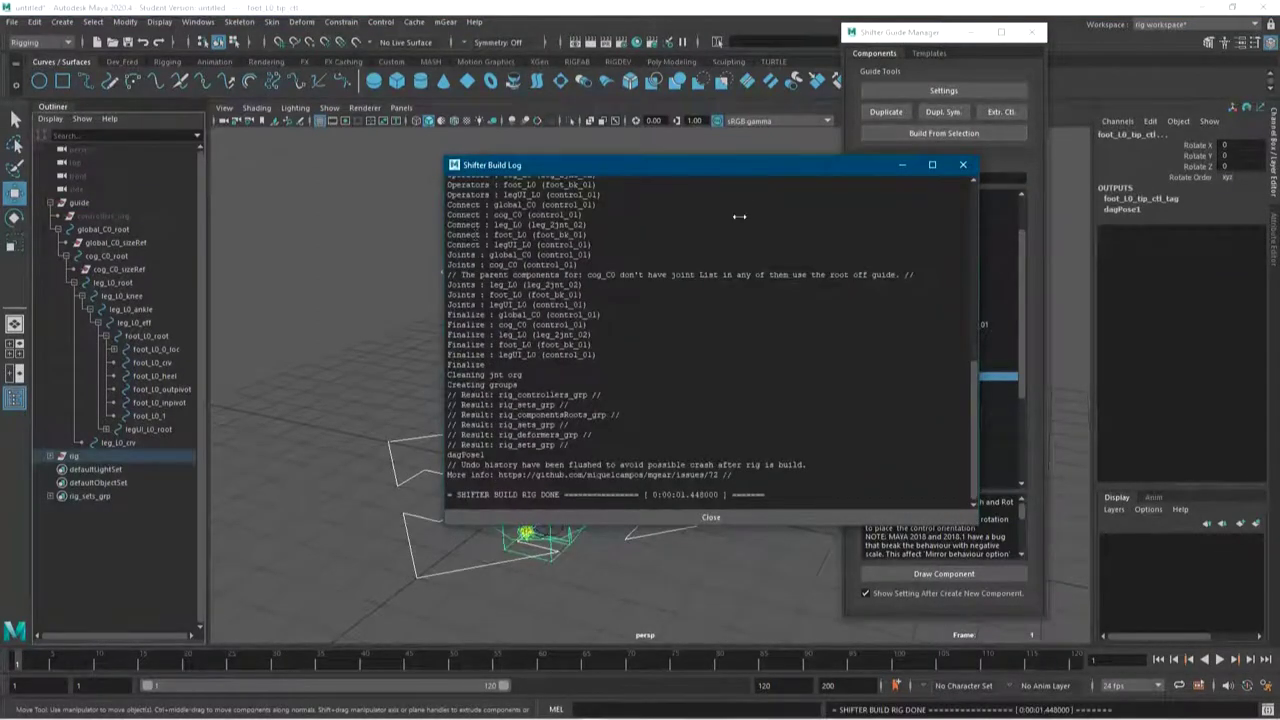
pyautogui.click(963, 164)
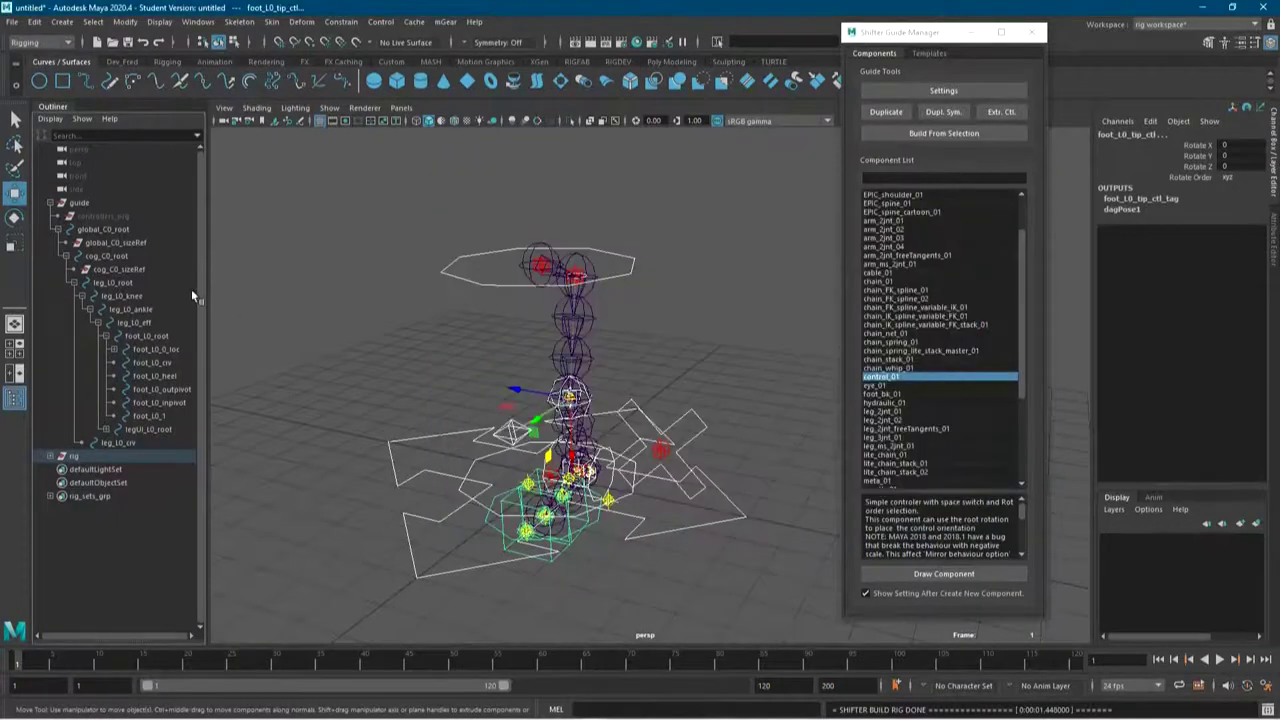
pyautogui.click(76, 456)
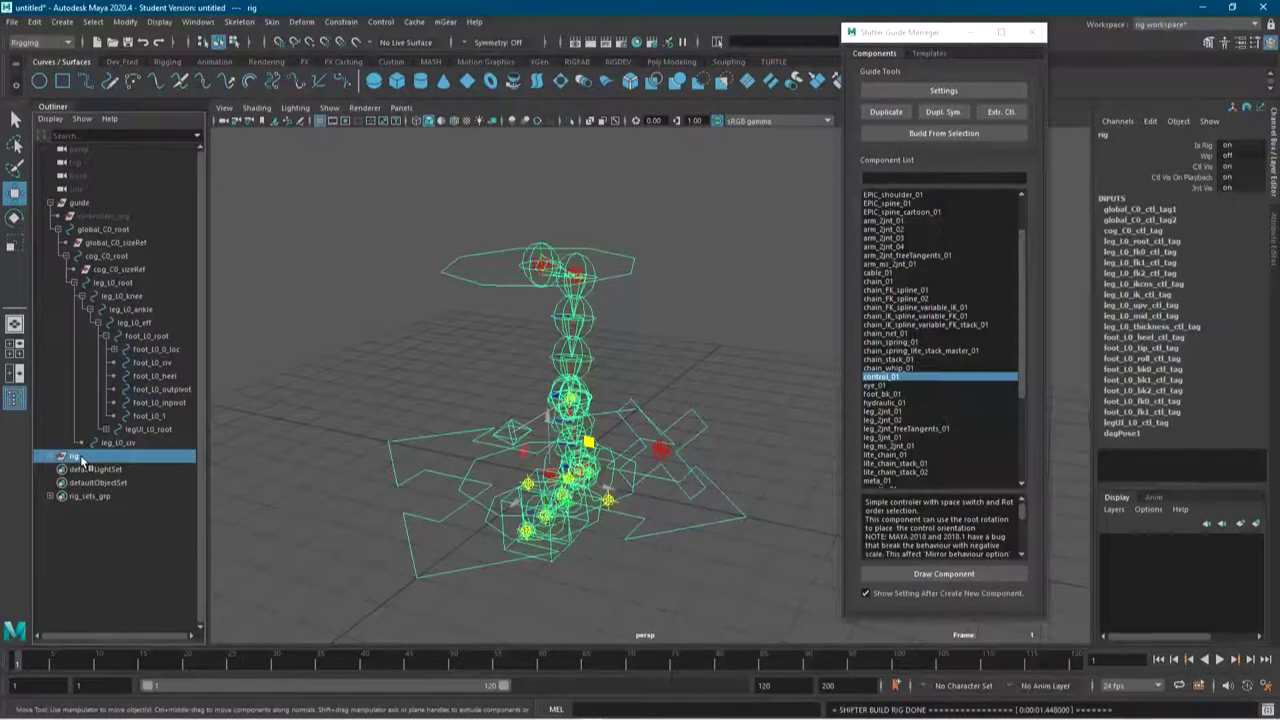
pyautogui.press('Delete')
pyautogui.click(84, 203)
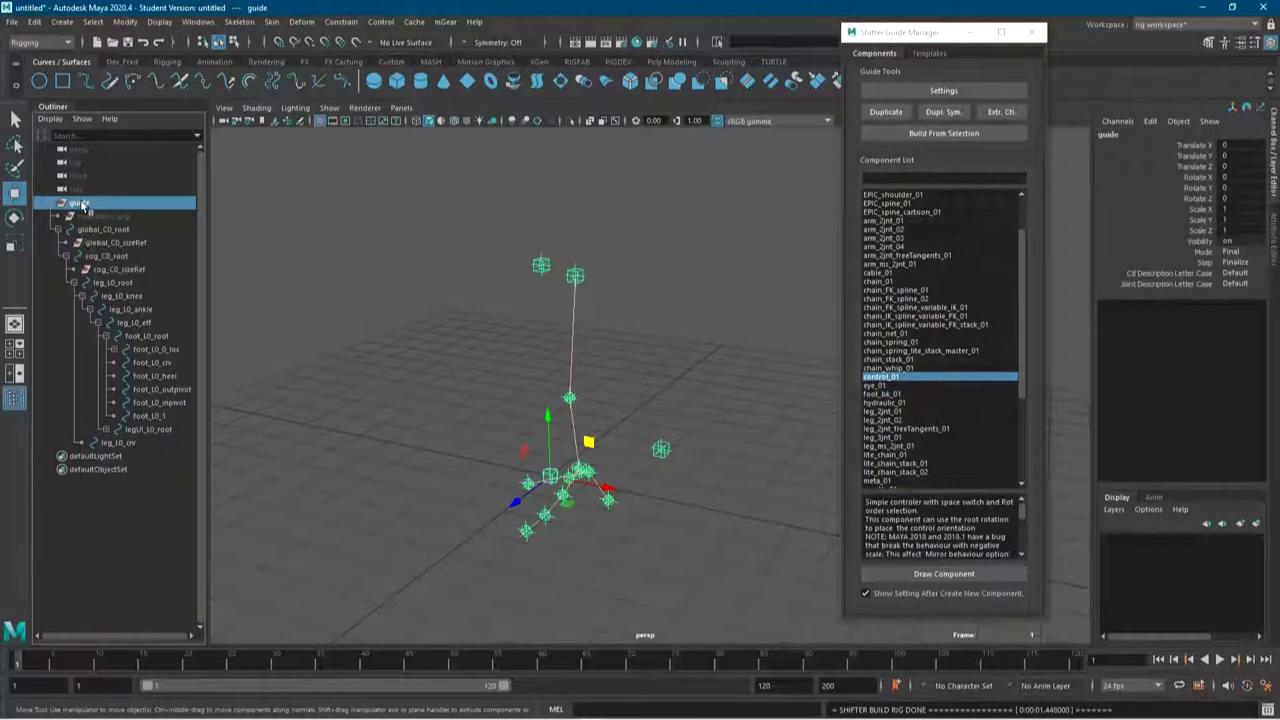
pyautogui.click(978, 91)
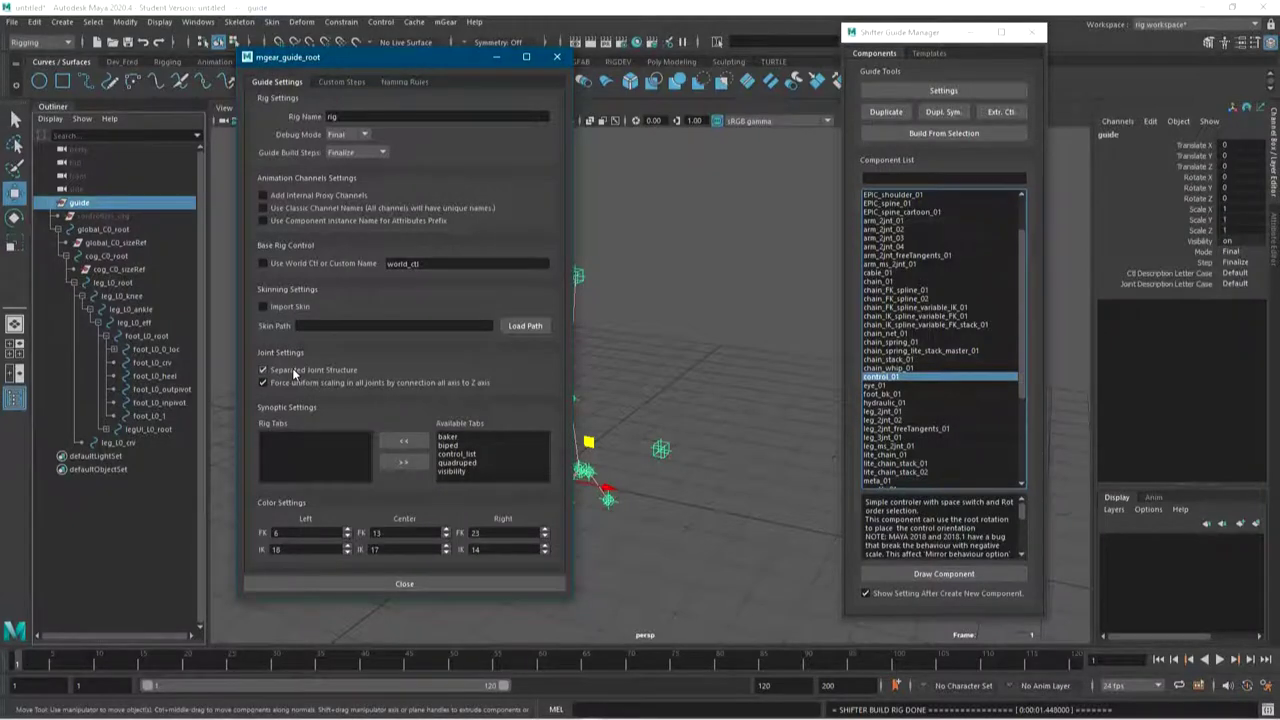
# Set Rig Name to Perso, review the Custom Steps and Naming Rules tabs, then close
pyautogui.doubleClick(334, 117)
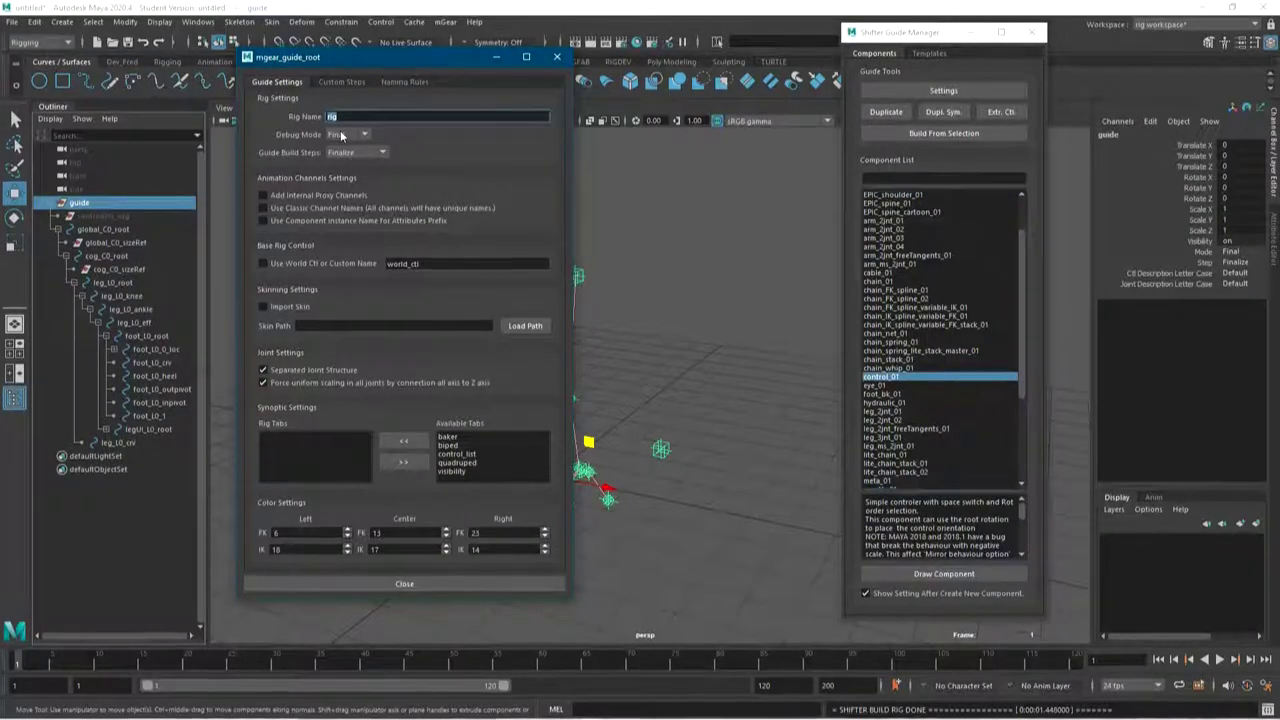
pyautogui.write('Pei')
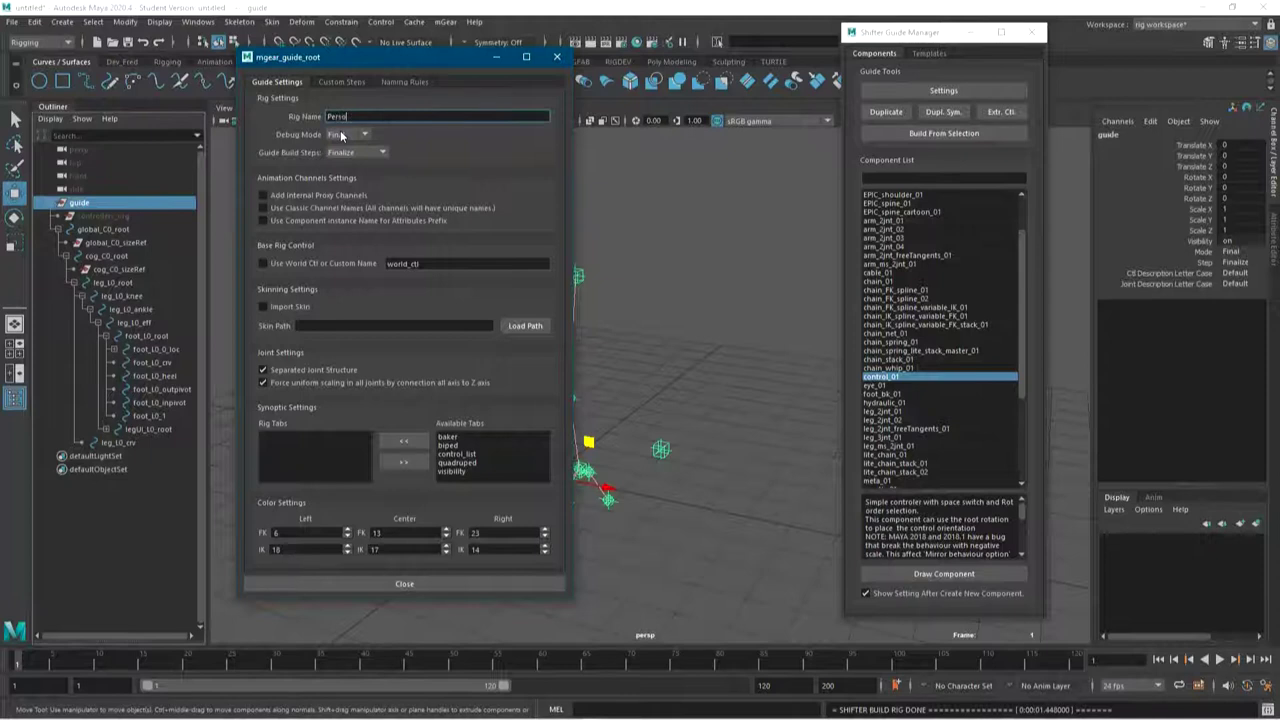
pyautogui.press('Return')
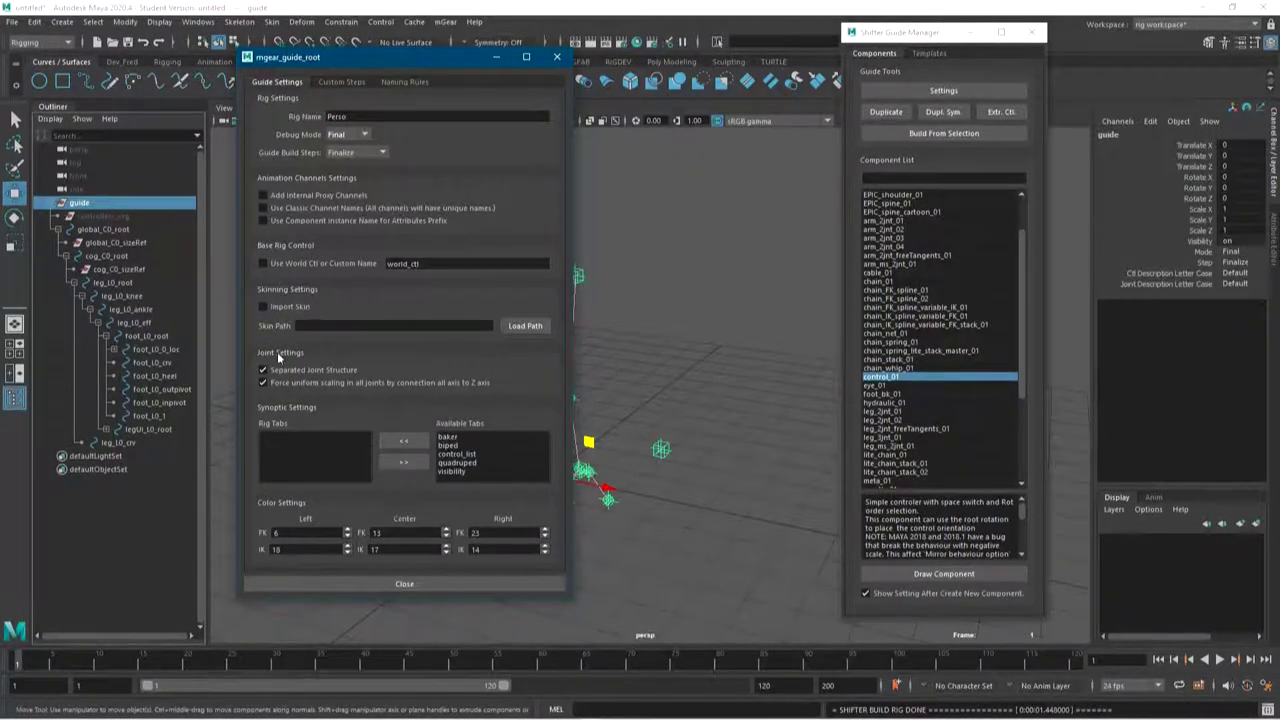
pyautogui.click(347, 82)
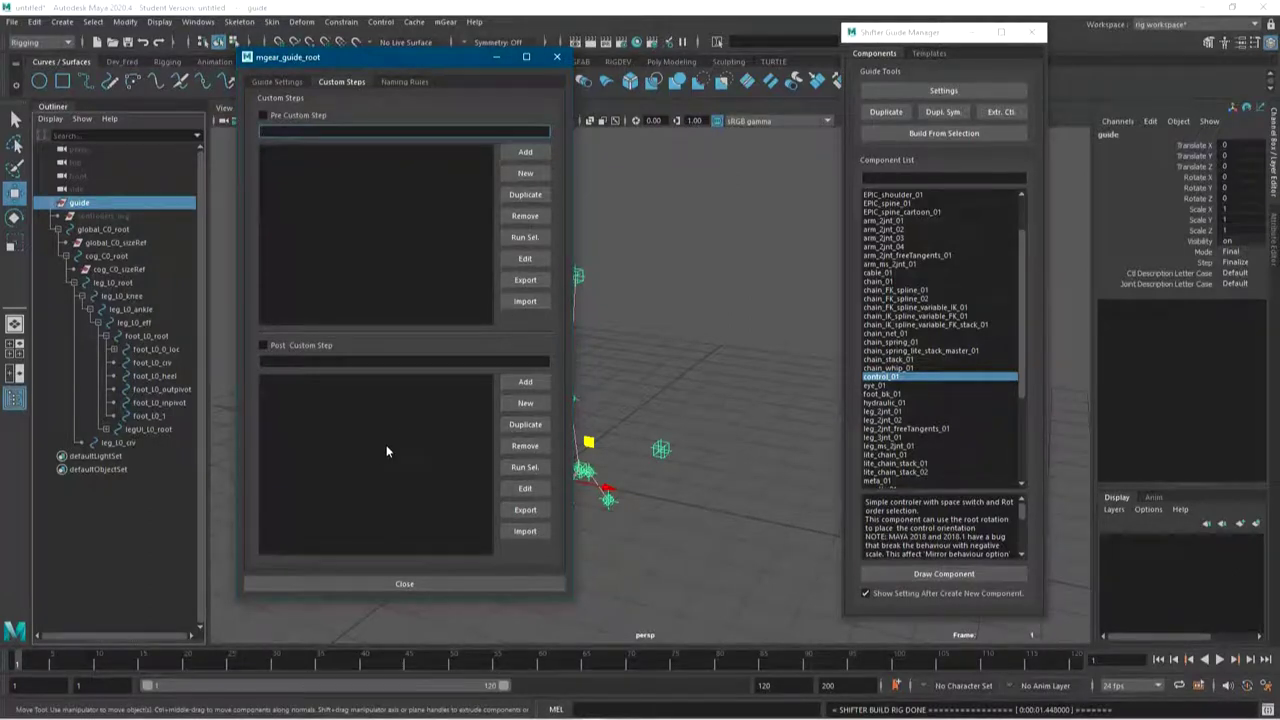
pyautogui.click(400, 81)
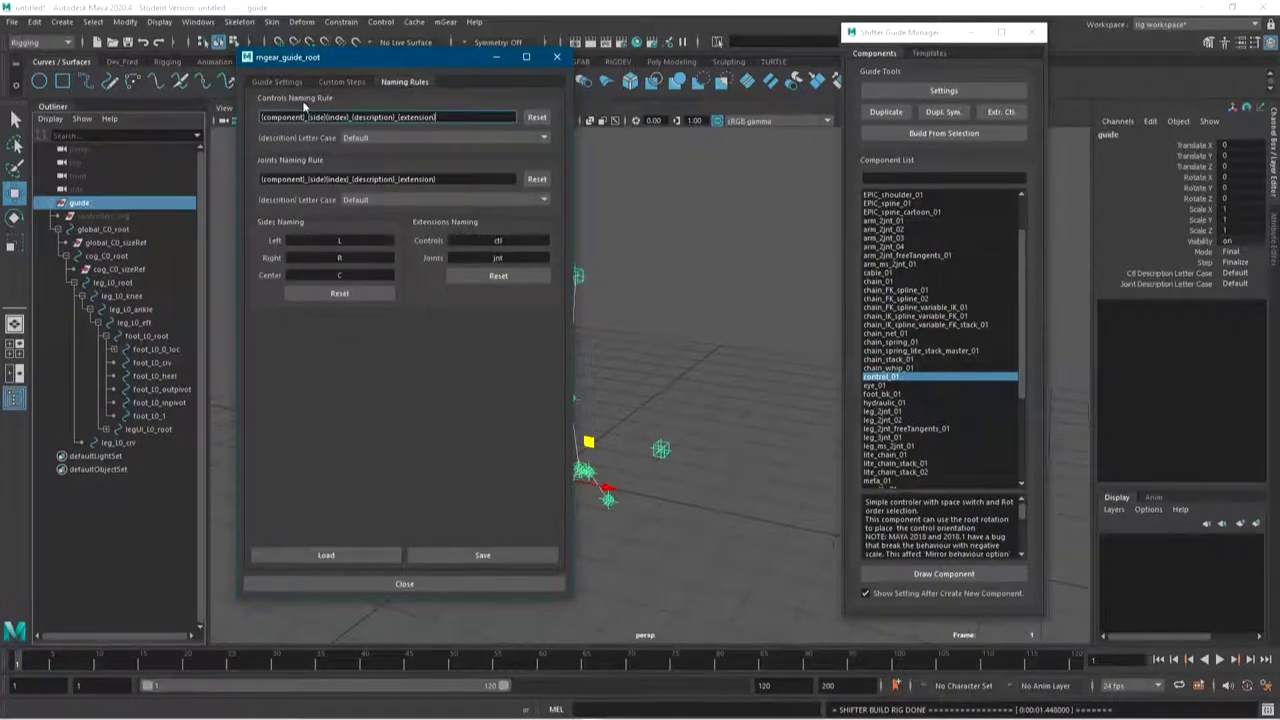
pyautogui.click(557, 56)
# Duplicate leg_L0_root symmetrically into leg_R0_root and confirm its Side is Right
pyautogui.click(700, 340)
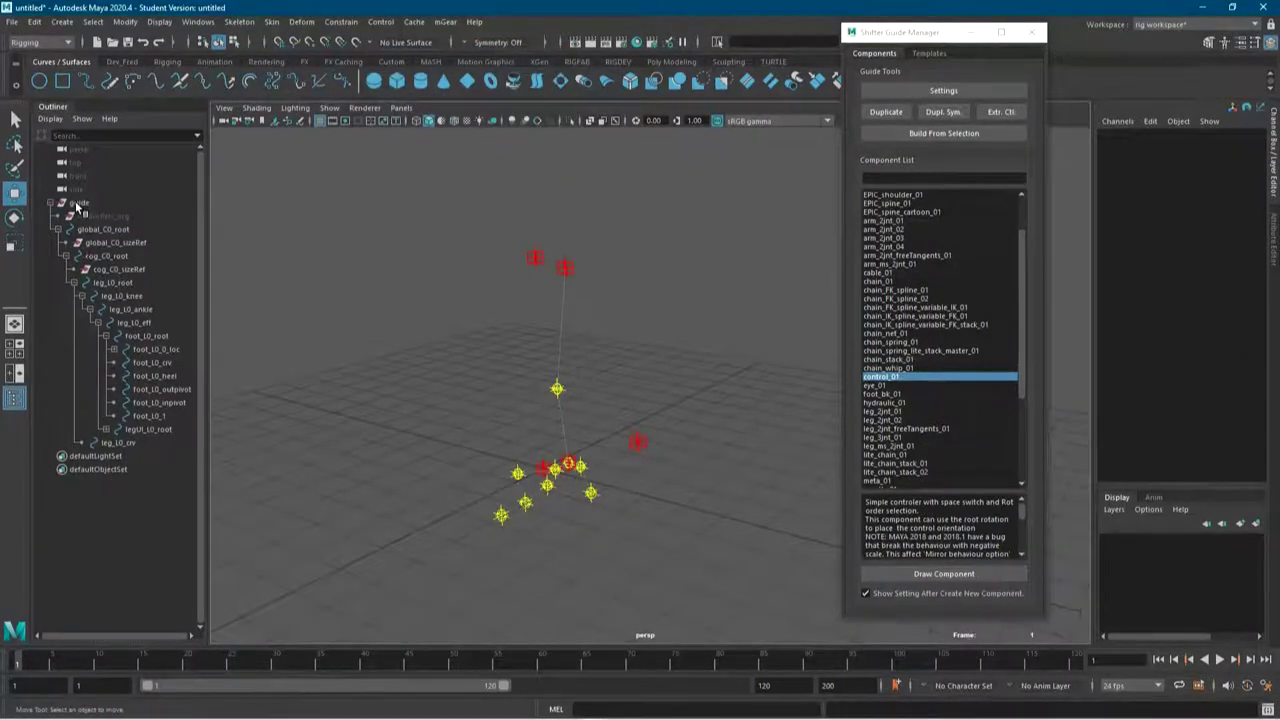
pyautogui.click(564, 266)
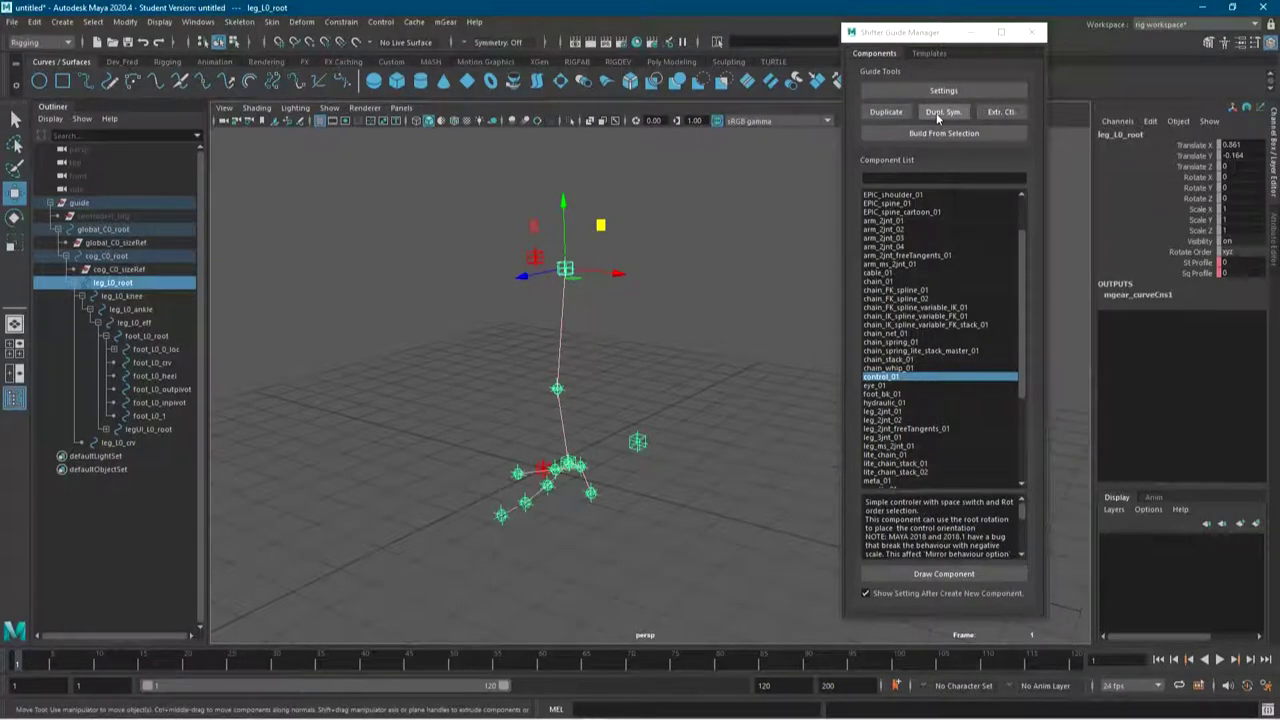
pyautogui.click(937, 114)
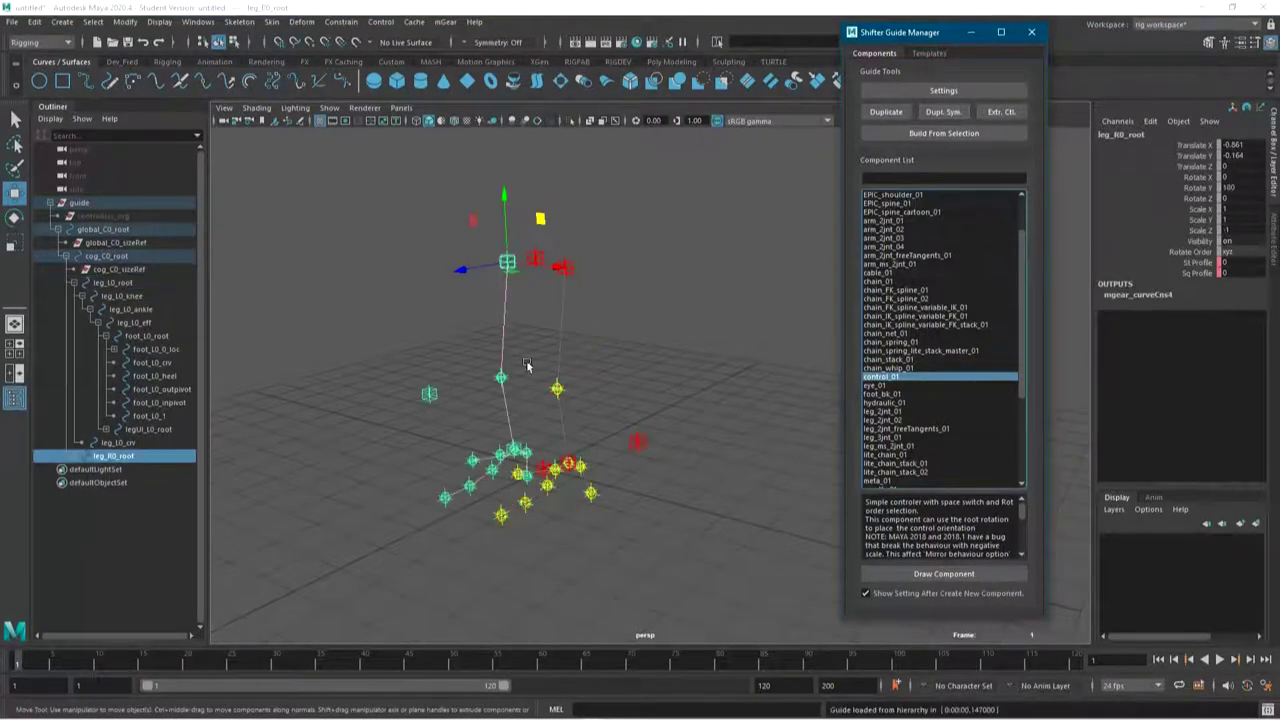
pyautogui.moveTo(626, 374)
pyautogui.keyDown('alt'); pyautogui.mouseDown()
pyautogui.moveTo(660, 397)
pyautogui.moveTo(563, 287)
pyautogui.mouseUp(); pyautogui.keyUp('alt')
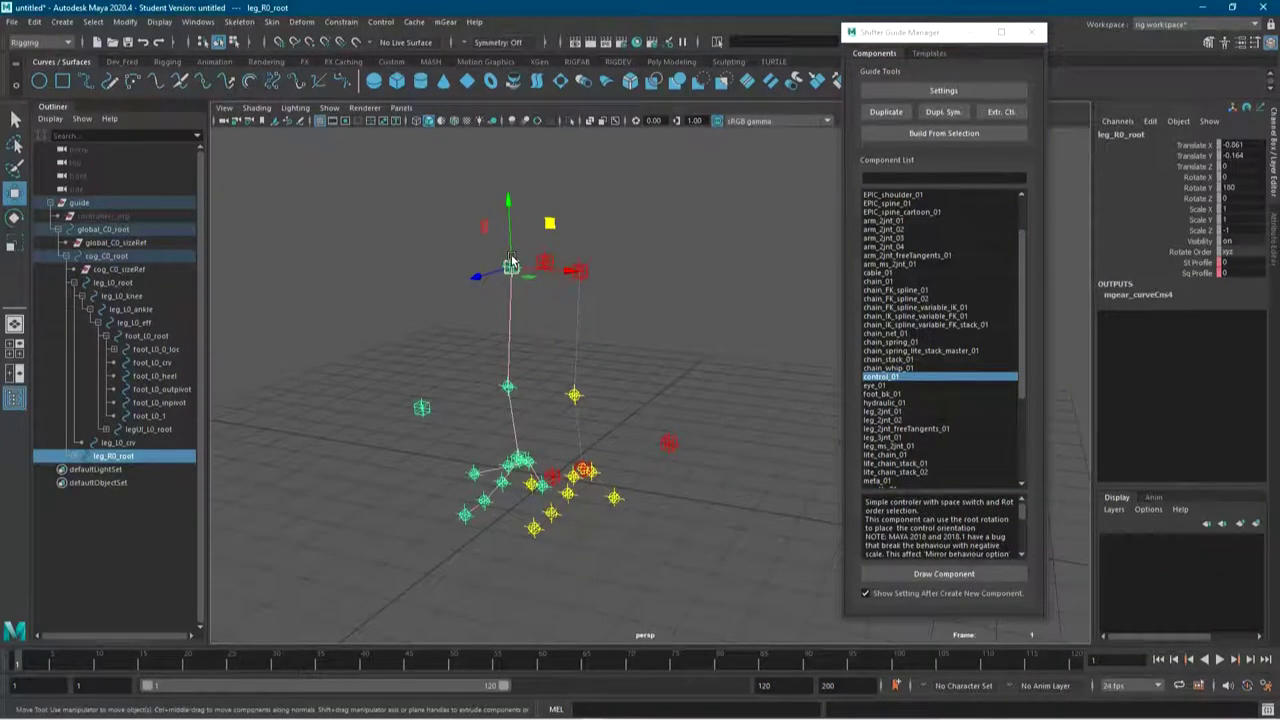
pyautogui.click(943, 90)
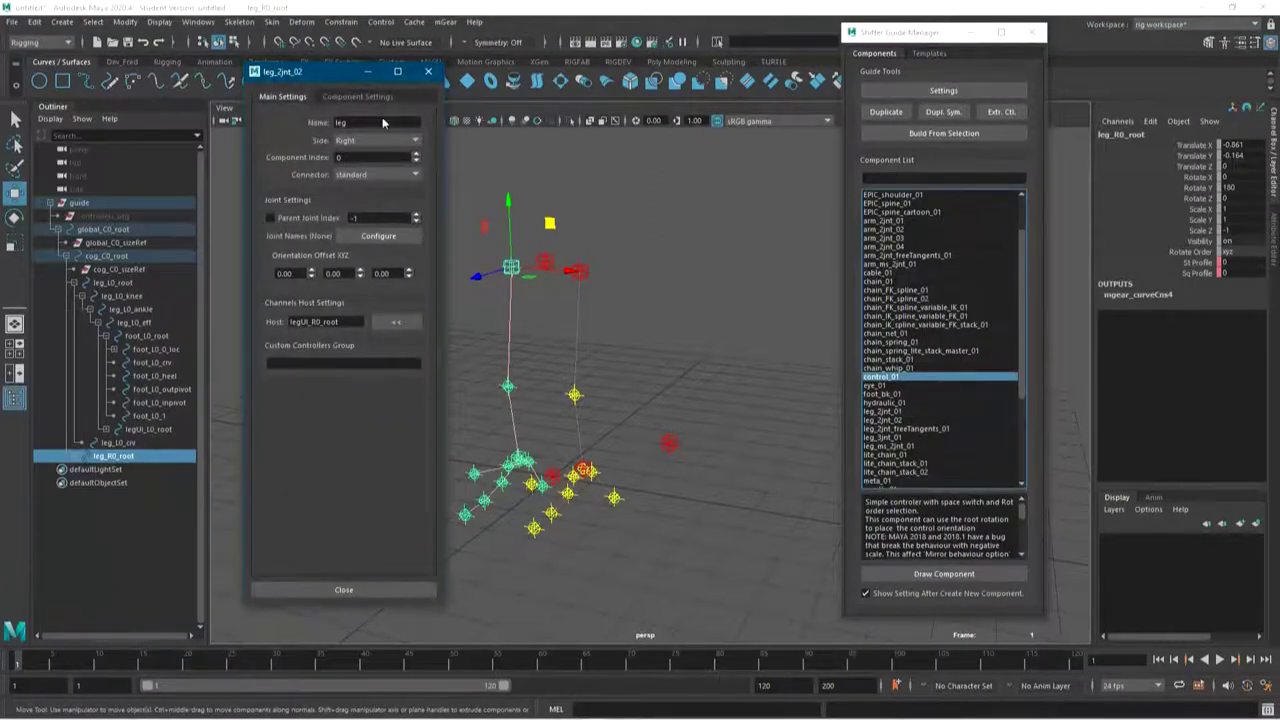
pyautogui.click(428, 71)
pyautogui.click(737, 310)
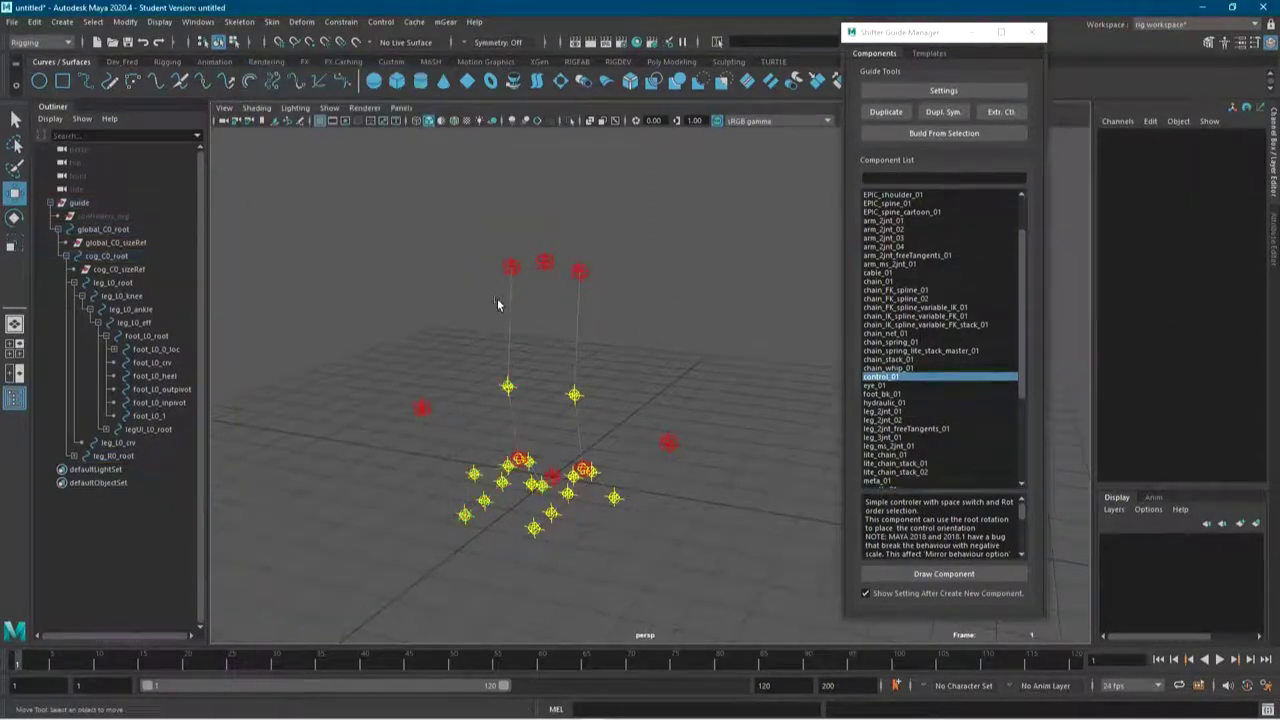
# Build the Perso rig from the whole guide hierarchy, then orbit to inspect both rigged legs
pyautogui.click(82, 204)
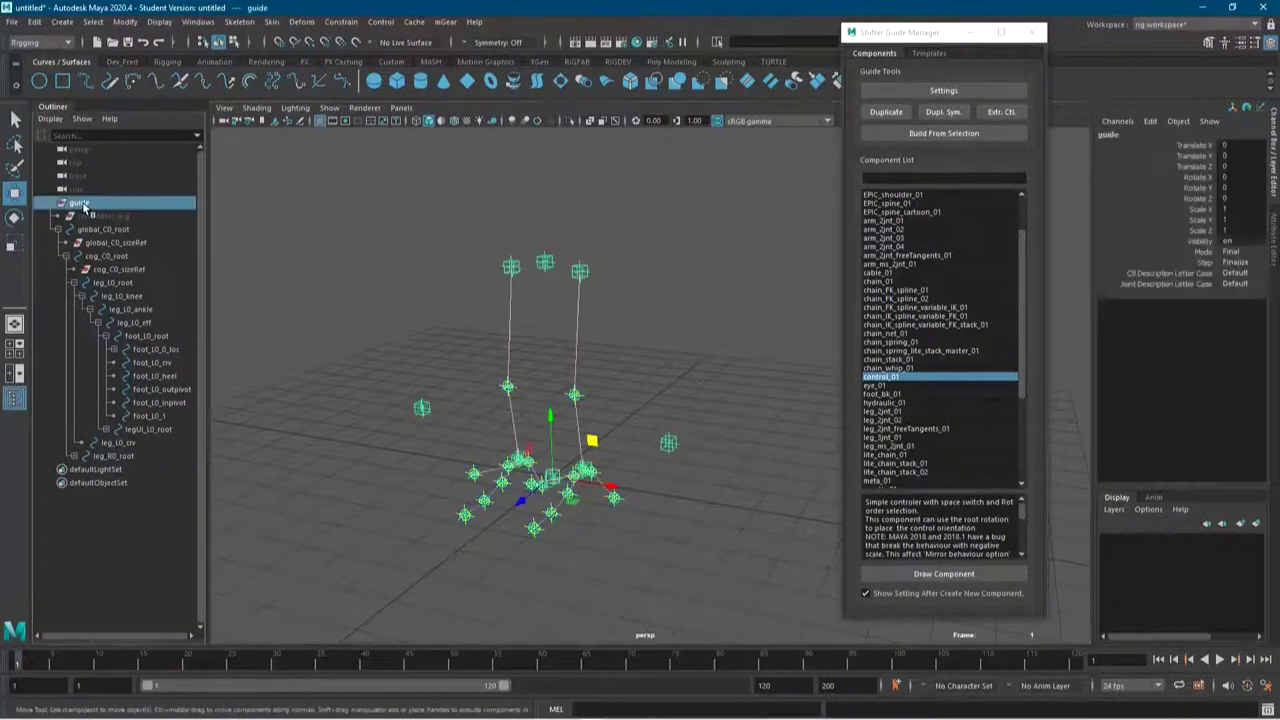
pyautogui.click(943, 133)
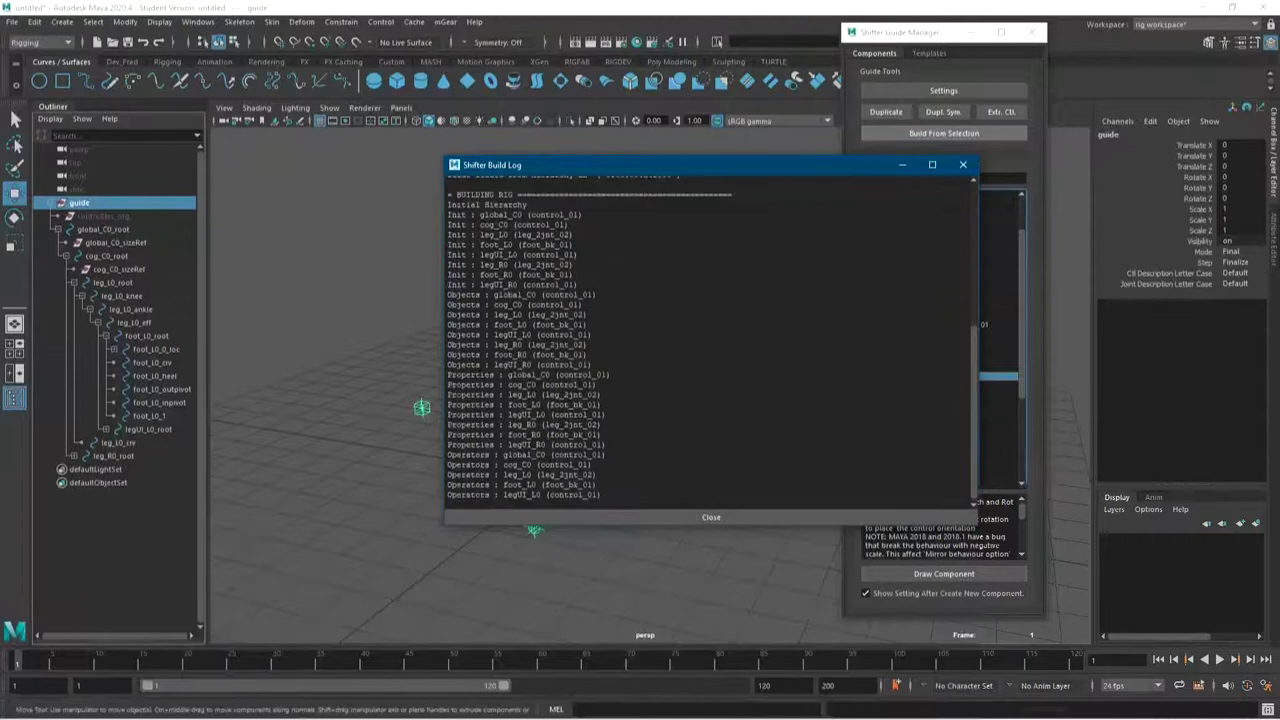
pyautogui.click(963, 164)
pyautogui.click(705, 318)
pyautogui.keyDown('alt'); pyautogui.moveTo(705, 318); pyautogui.dragTo(634, 355); pyautogui.keyUp('alt')
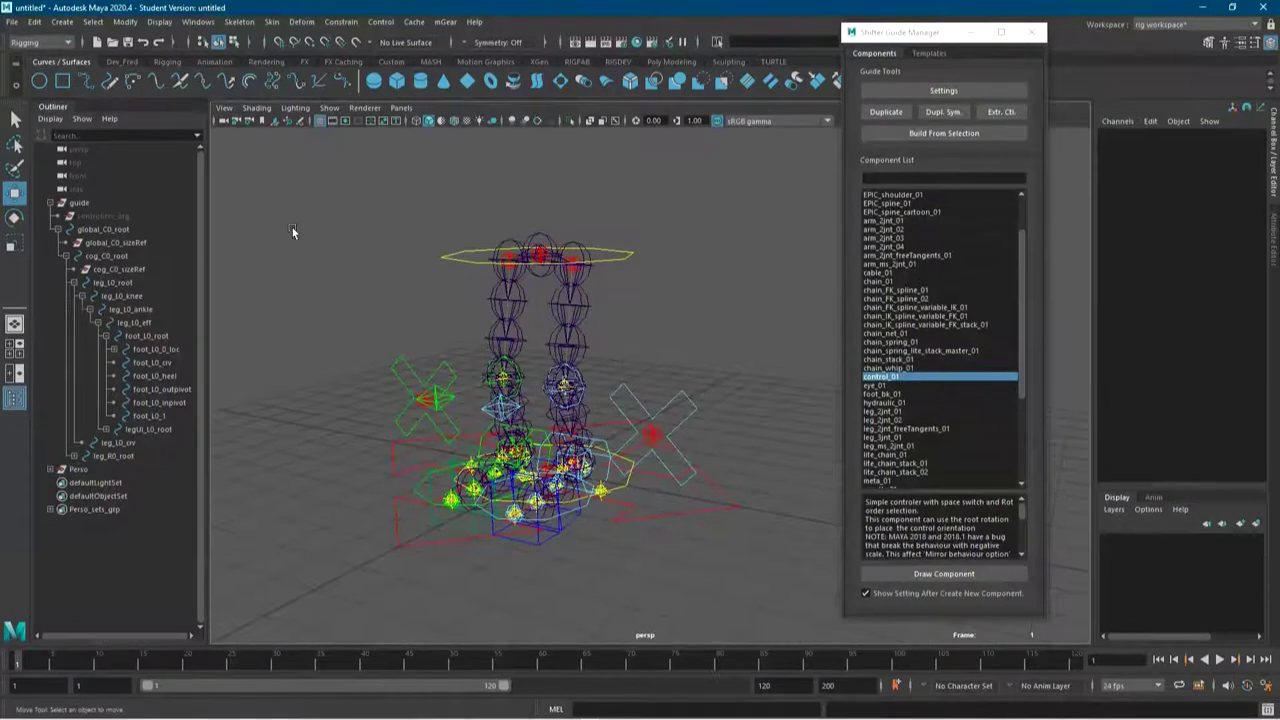
# Orbit and zoom around the built rig, picking the leg_L0_8_jnt joint to inspect it
pyautogui.click(80, 204)
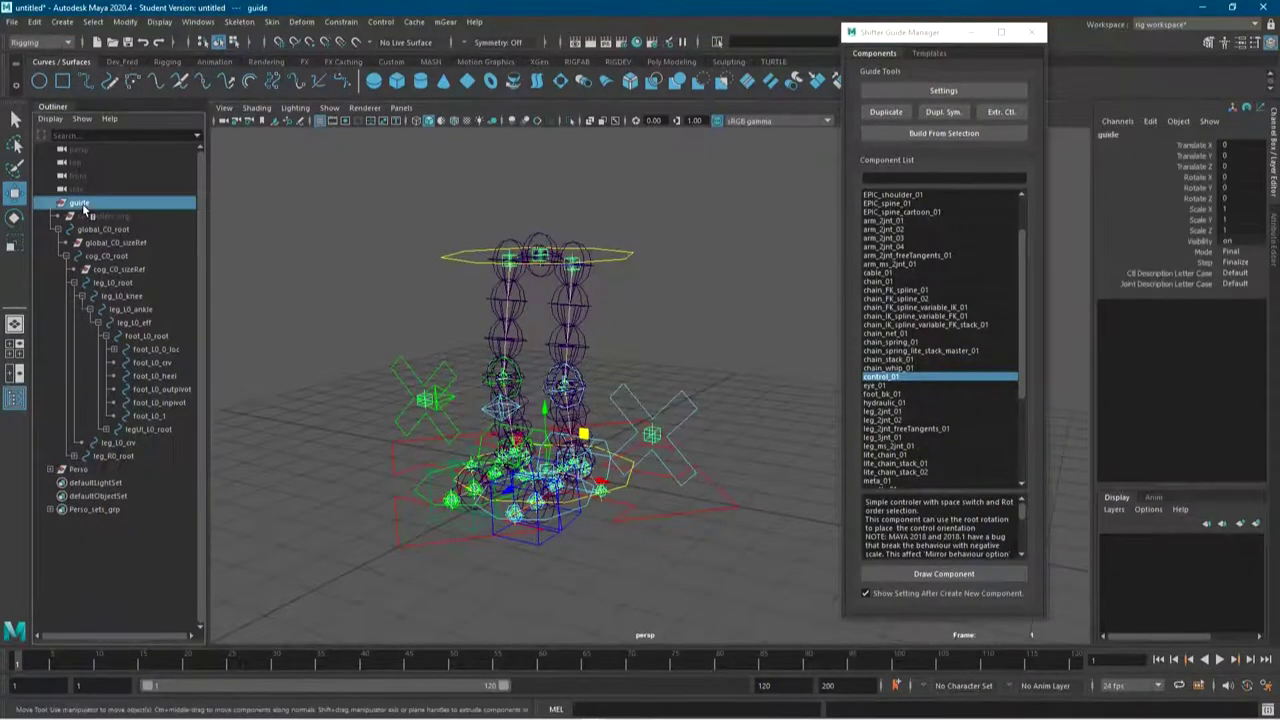
pyautogui.click(616, 395)
pyautogui.keyDown('alt'); pyautogui.moveTo(628, 385); pyautogui.dragTo(625, 432); pyautogui.keyUp('alt')
pyautogui.scroll(3, 625, 432)
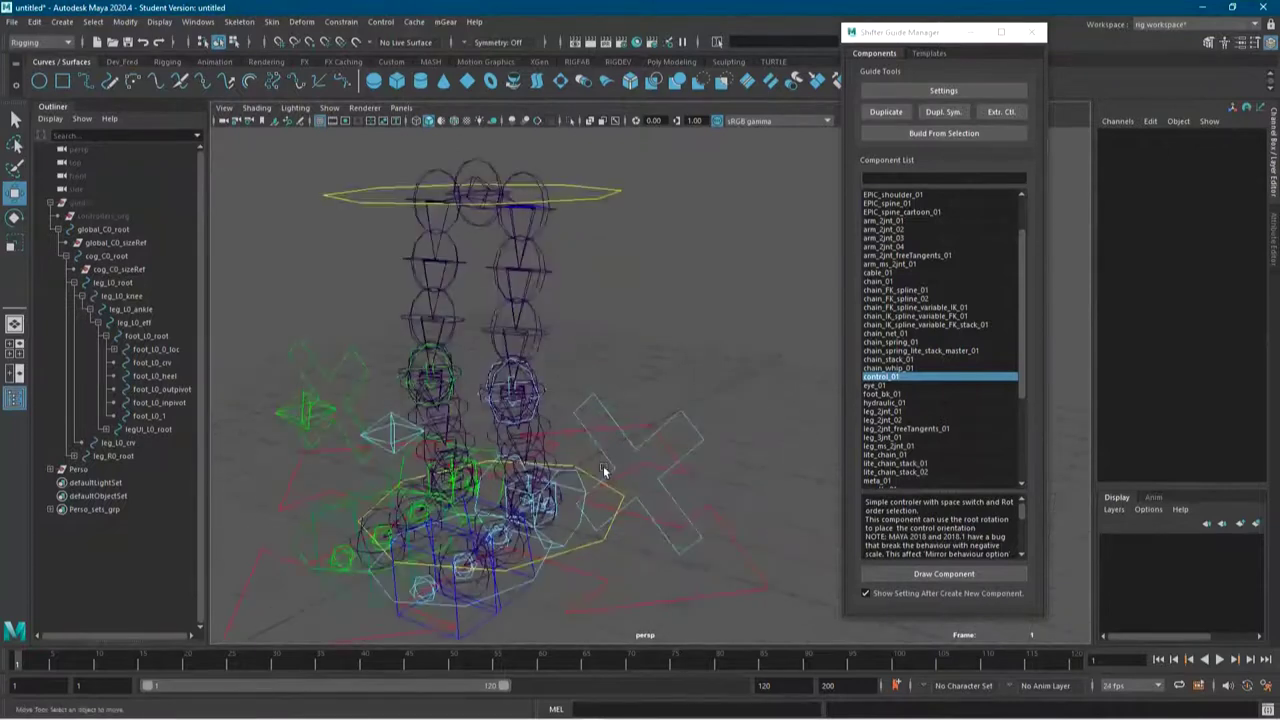
pyautogui.click(556, 490)
pyautogui.keyDown('alt'); pyautogui.moveTo(556, 490); pyautogui.dragTo(552, 368); pyautogui.keyUp('alt')
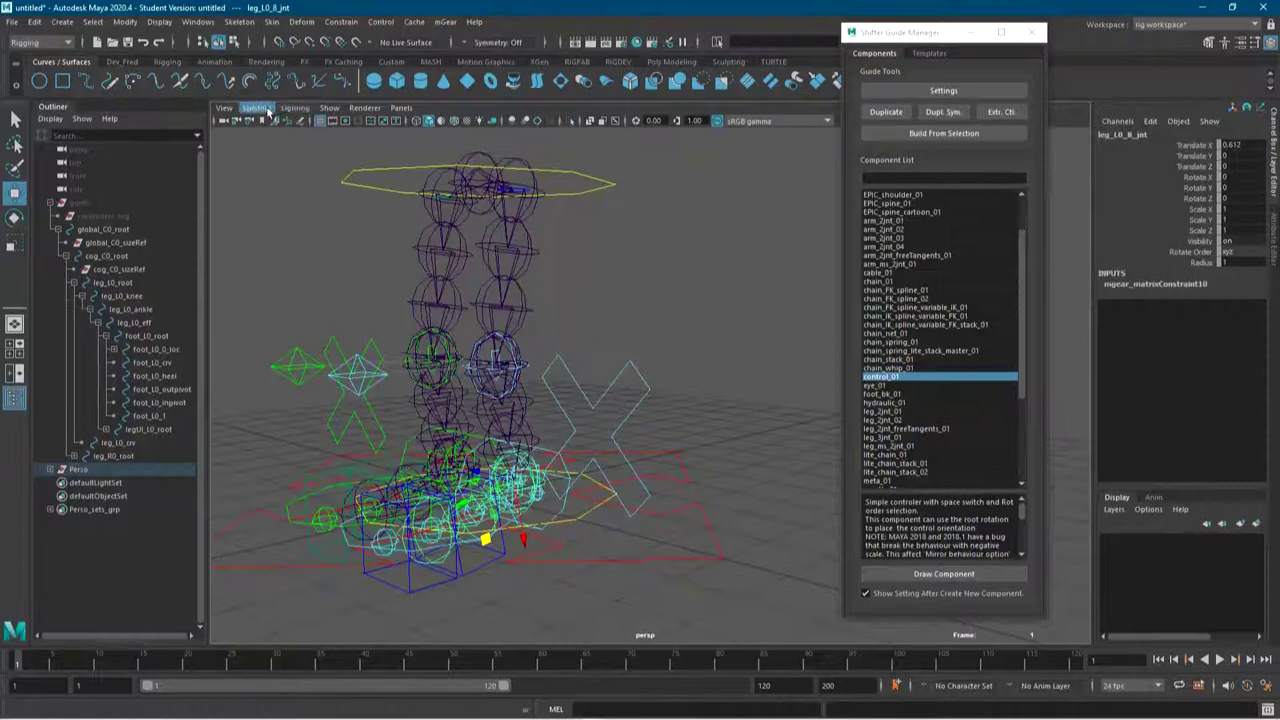
# Hide joints in the viewport, then show them again and select the left leg chain
pyautogui.click(329, 108)
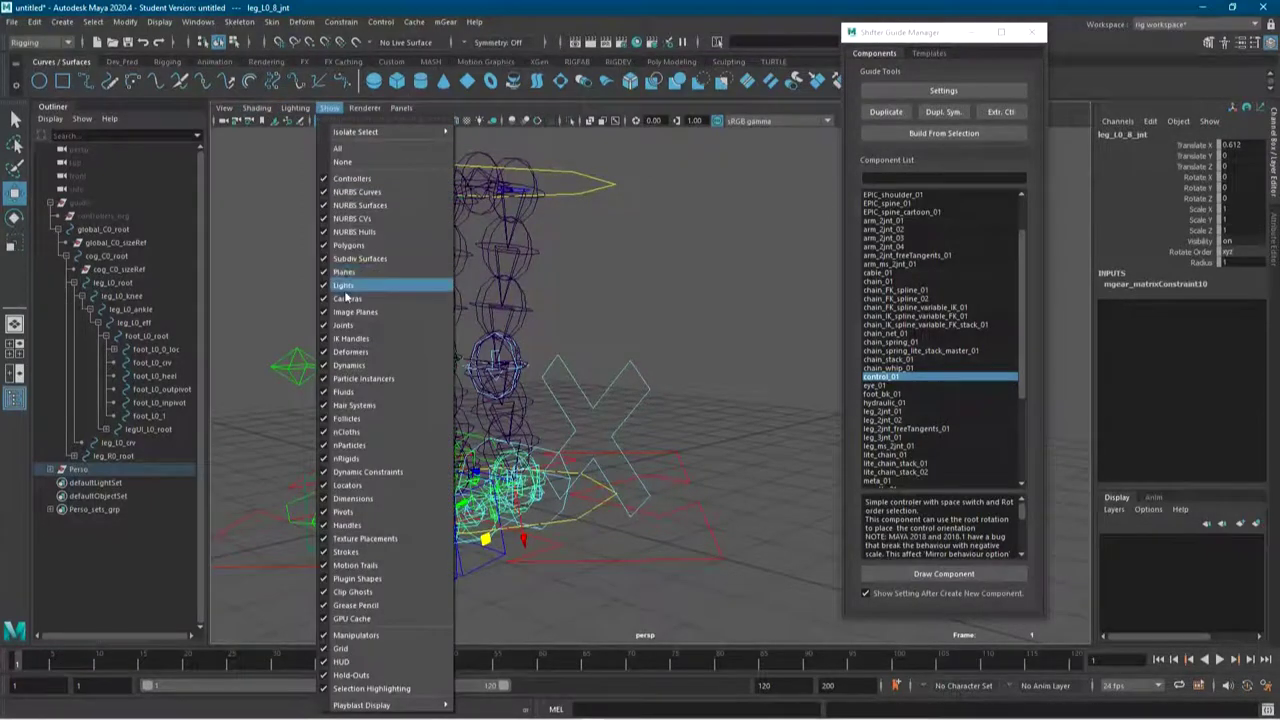
pyautogui.click(343, 325)
pyautogui.keyDown('alt'); pyautogui.moveTo(559, 370); pyautogui.dragTo(545, 487); pyautogui.keyUp('alt')
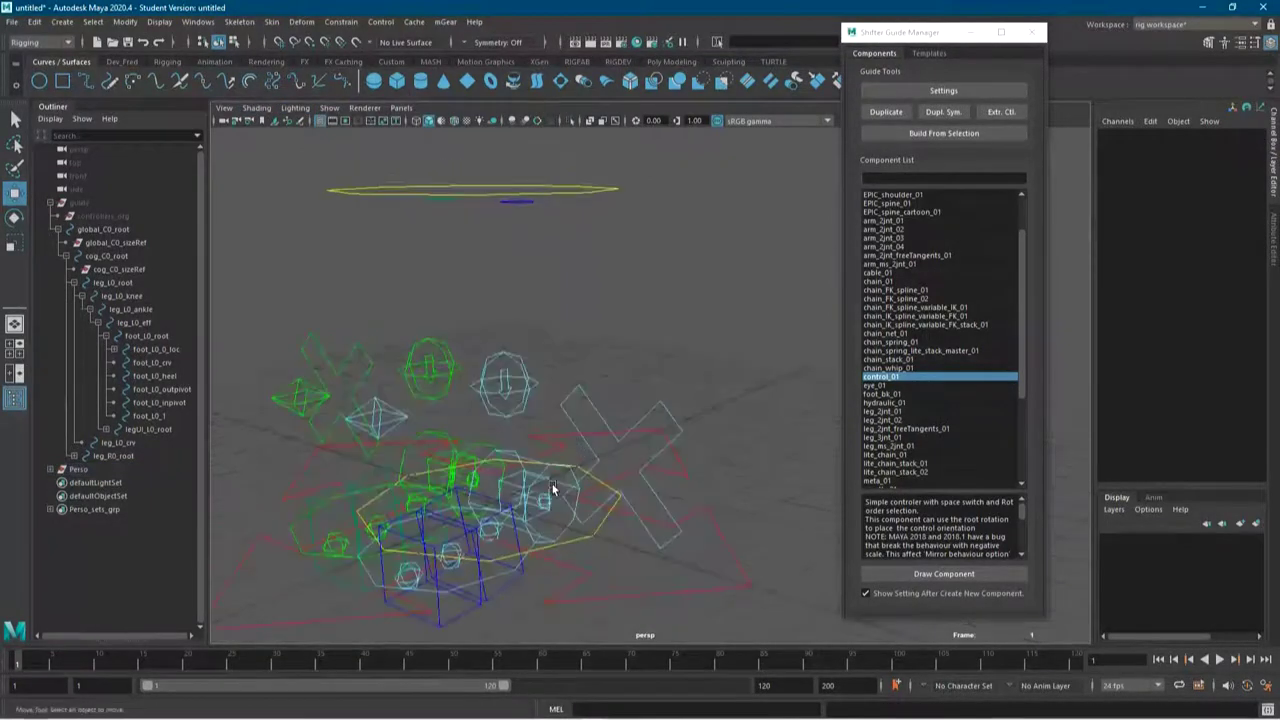
pyautogui.click(257, 108)
pyautogui.moveTo(329, 108)
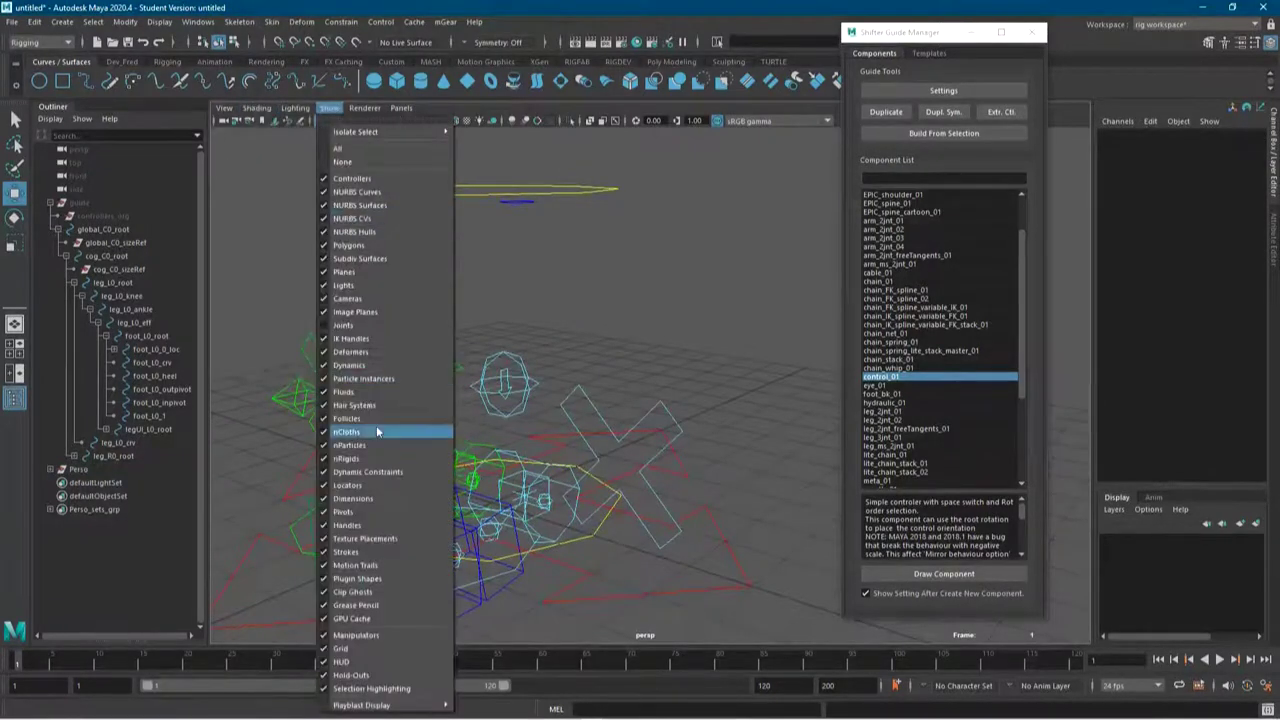
pyautogui.click(375, 329)
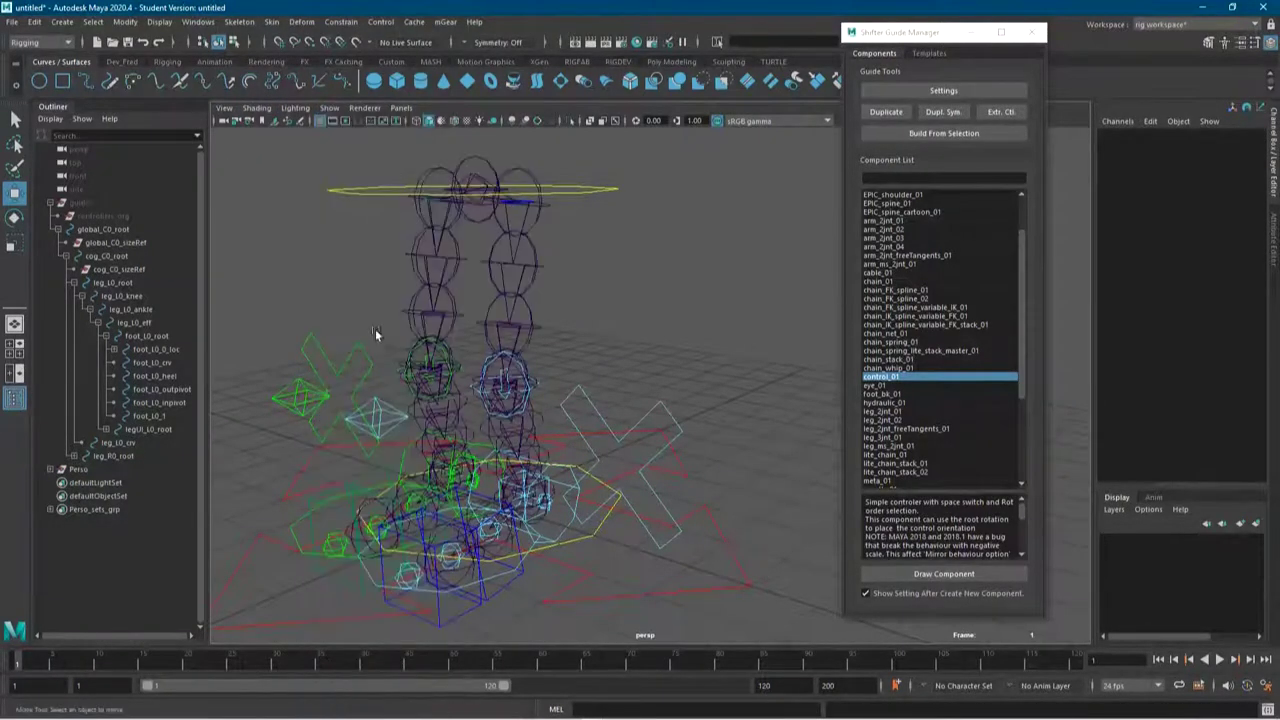
pyautogui.click(537, 261)
# Select all joints matching *jnt and set their Radius to 0.5
pyautogui.click(1128, 136)
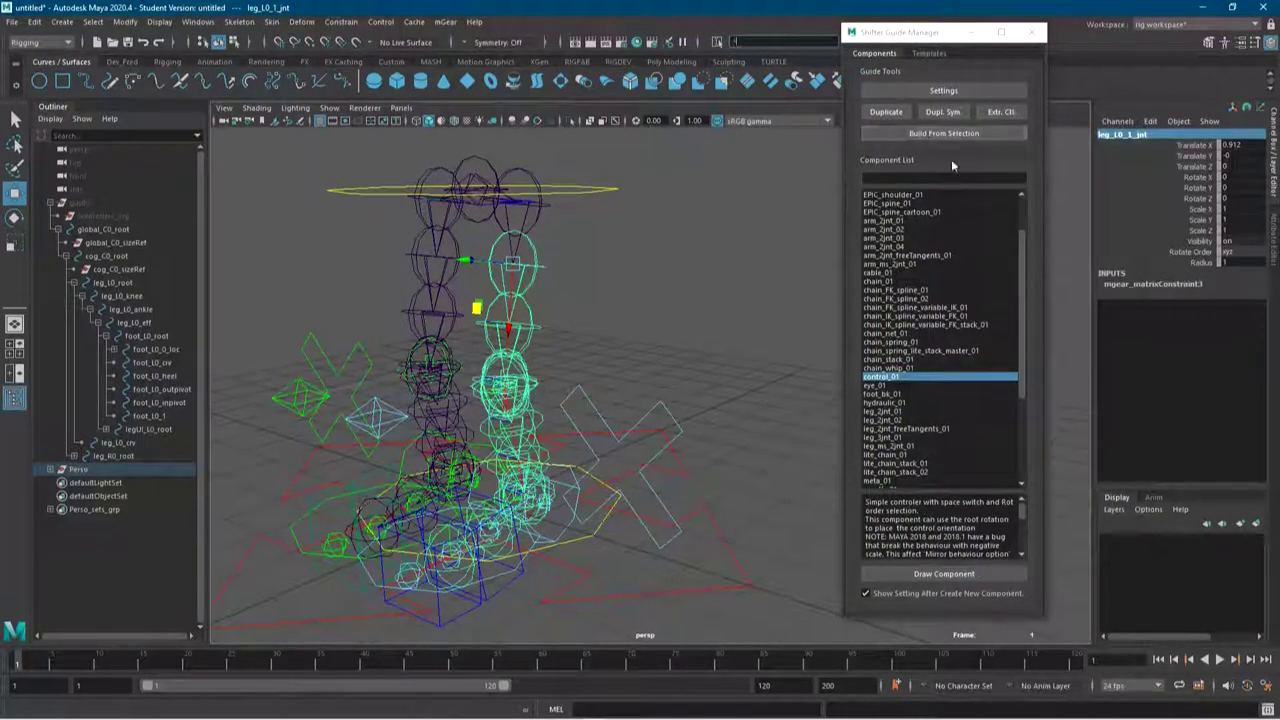
pyautogui.write('*jnt')
pyautogui.press('Return')
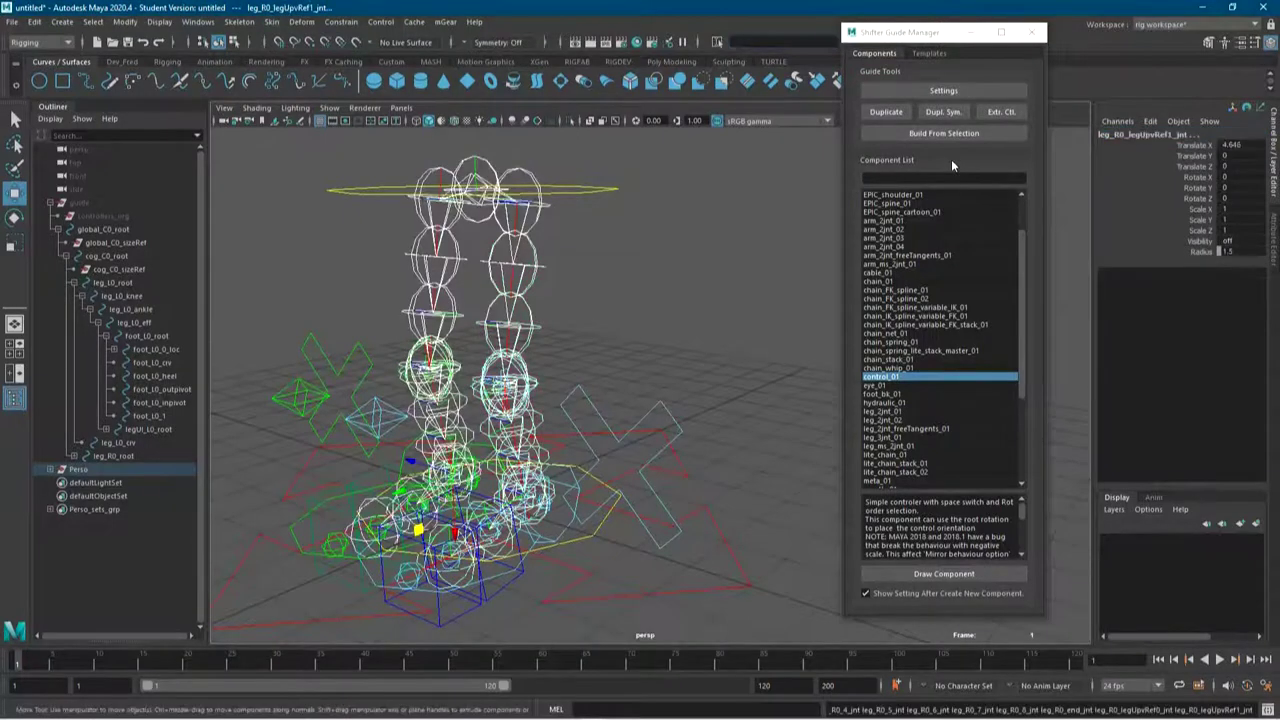
pyautogui.doubleClick(1238, 251)
pyautogui.write('0.5')
pyautogui.press('Return')
pyautogui.press('Return')
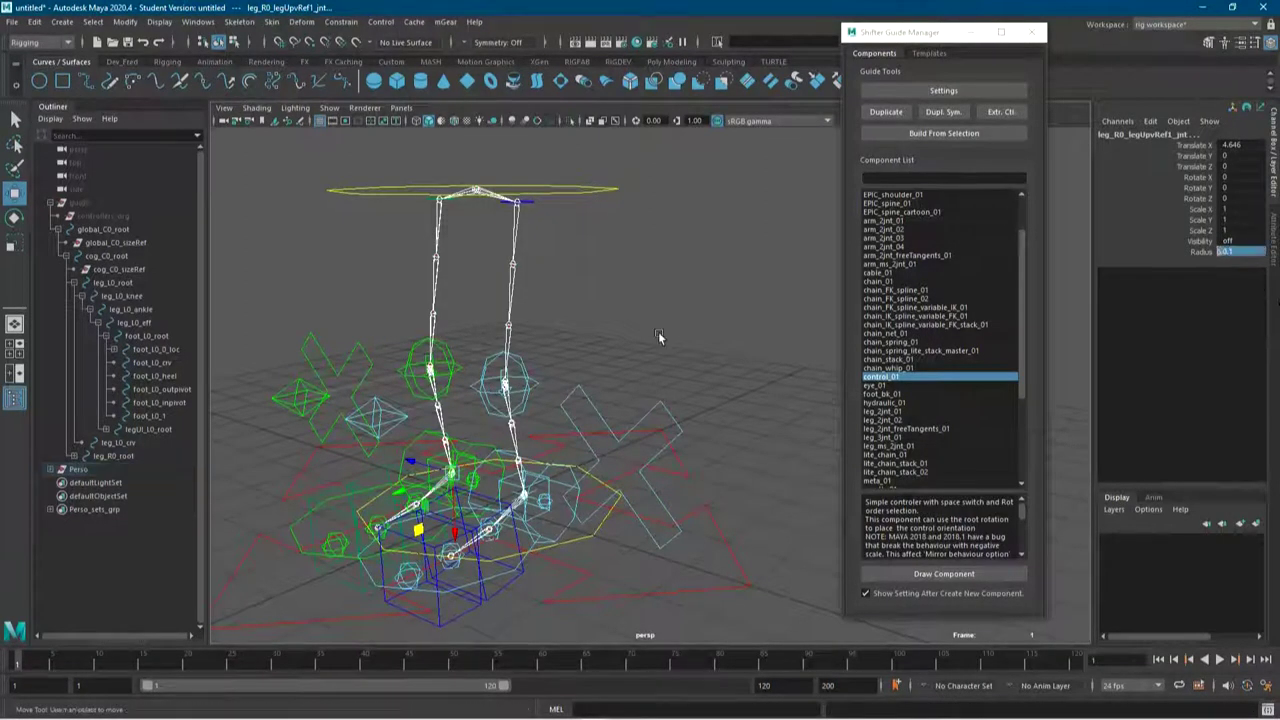
pyautogui.click(508, 487)
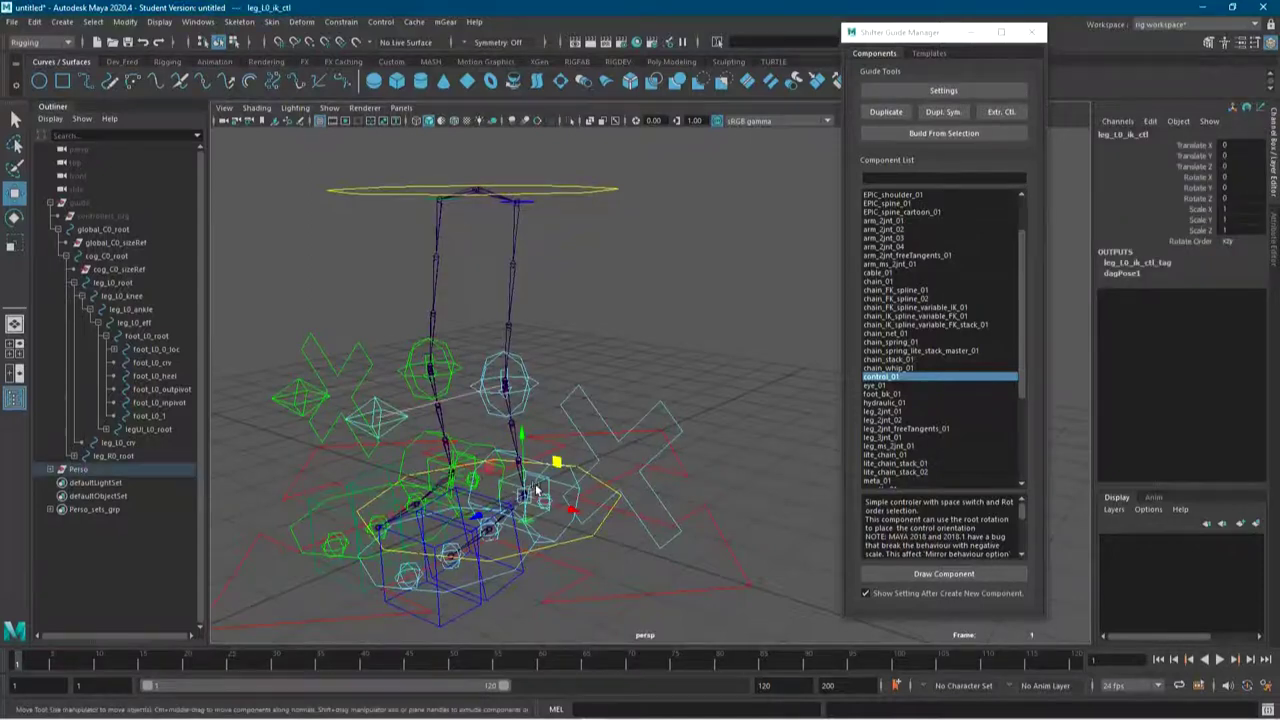
pyautogui.moveTo(508, 487); pyautogui.dragTo(530, 500)
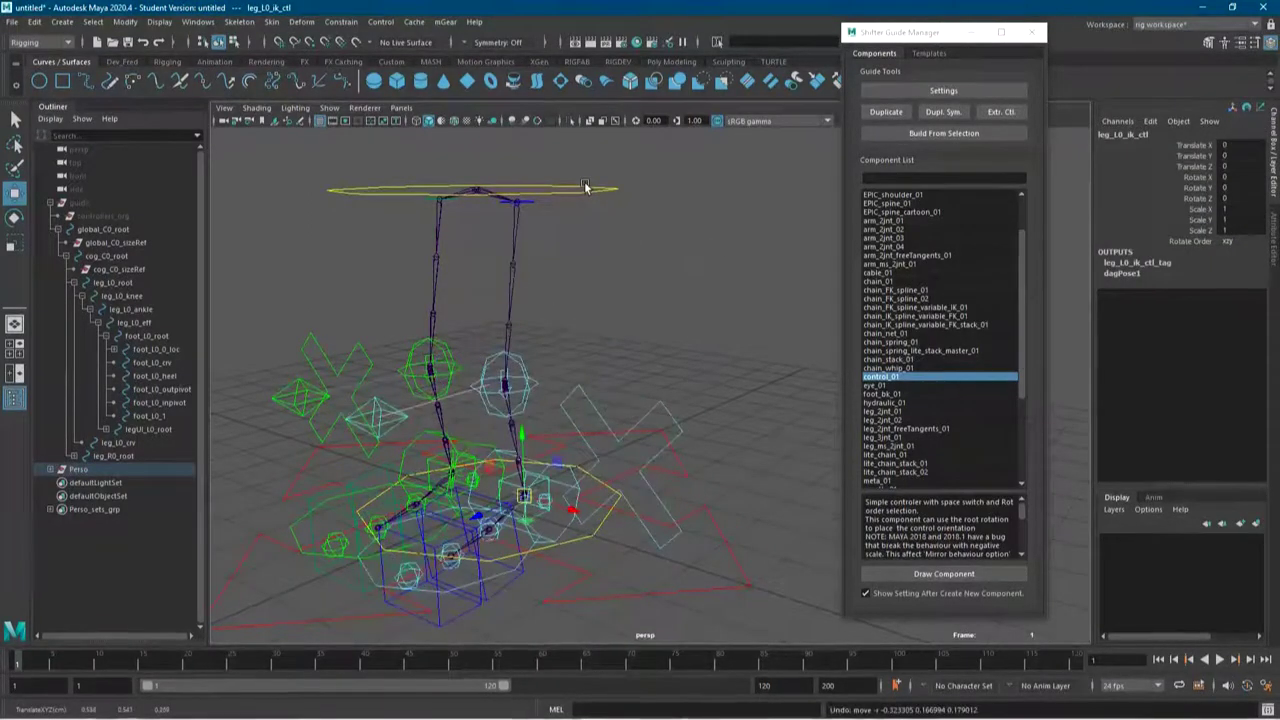
pyautogui.click(585, 190)
pyautogui.click(581, 188)
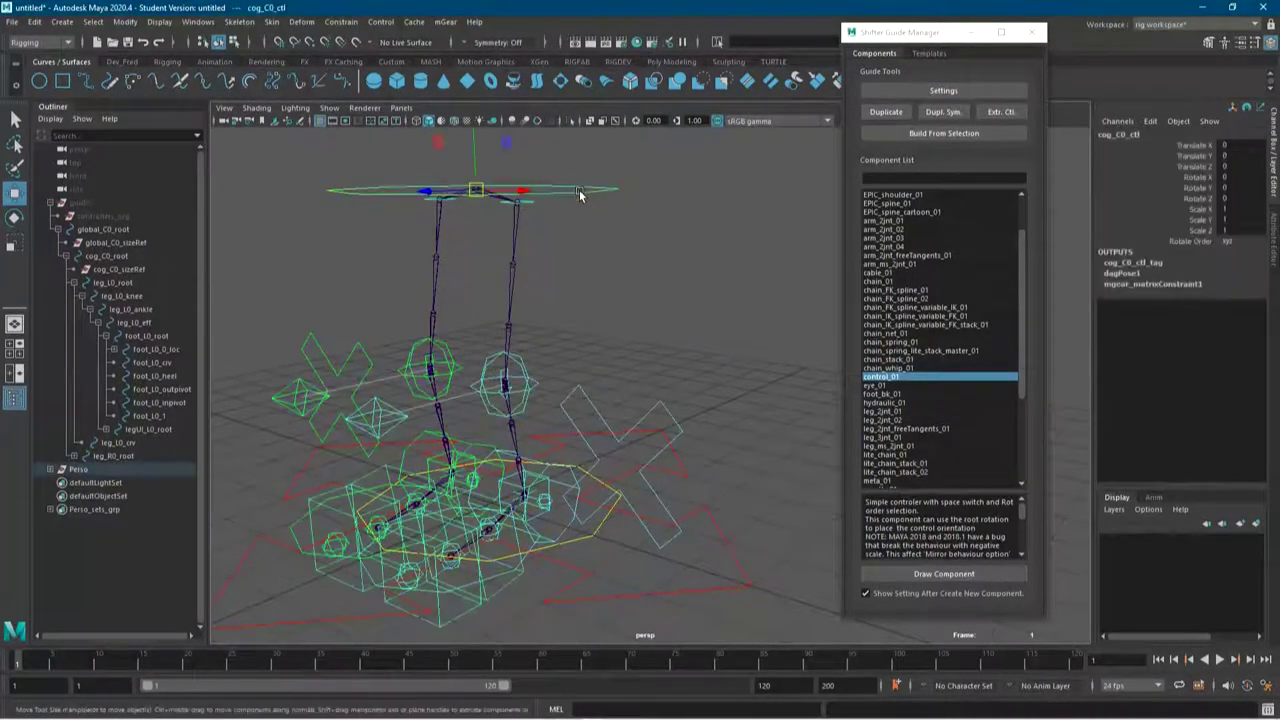
pyautogui.moveTo(490, 202)
pyautogui.mouseDown()
pyautogui.moveTo(480, 252)
pyautogui.moveTo(481, 233)
pyautogui.mouseUp()
pyautogui.hotkey('ctrl', 'z')
pyautogui.click(670, 349)
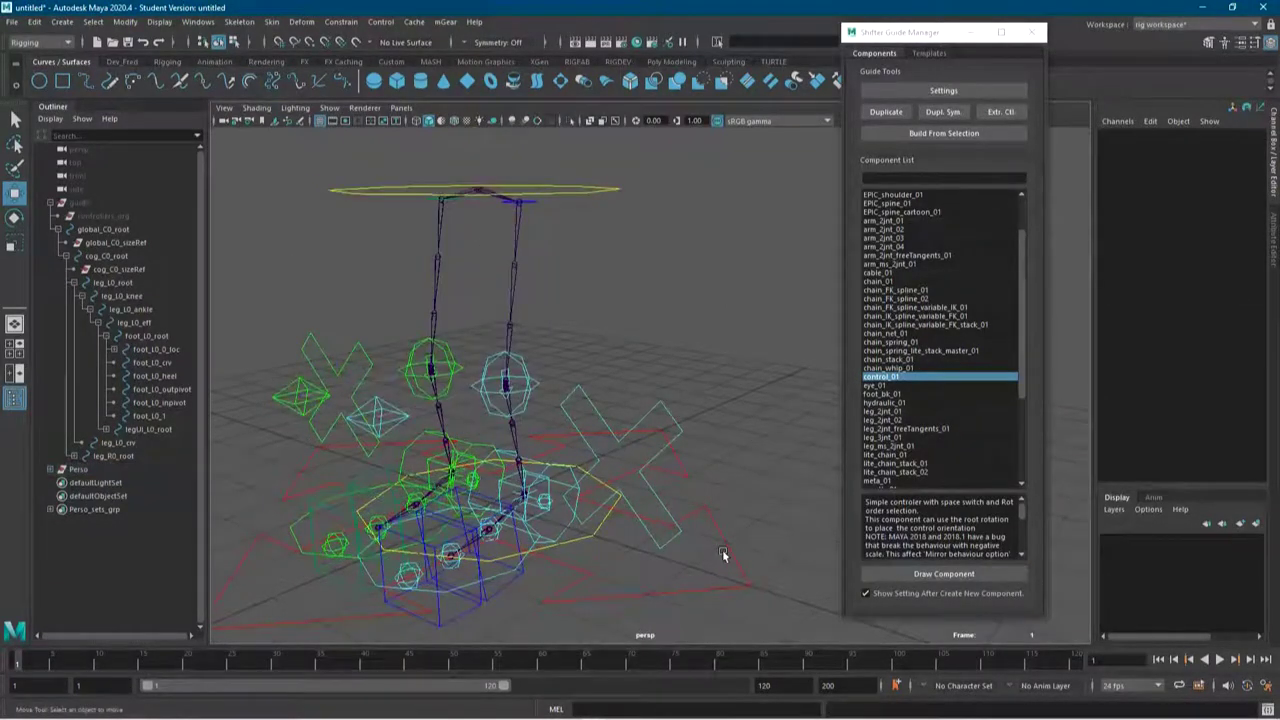
pyautogui.click(719, 536)
pyautogui.click(677, 393)
pyautogui.click(677, 397)
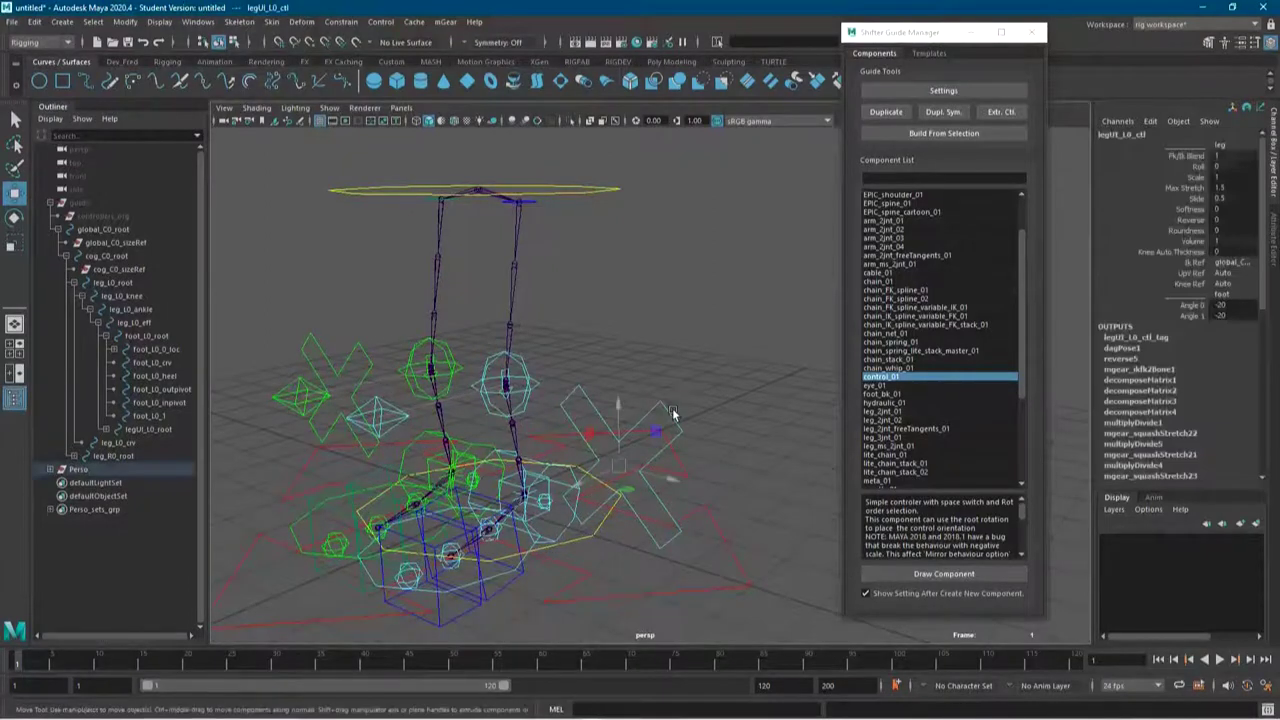
pyautogui.moveTo(601, 431)
pyautogui.keyDown('alt'); pyautogui.mouseDown()
pyautogui.moveTo(464, 447)
pyautogui.moveTo(430, 510)
pyautogui.mouseUp(); pyautogui.keyUp('alt')
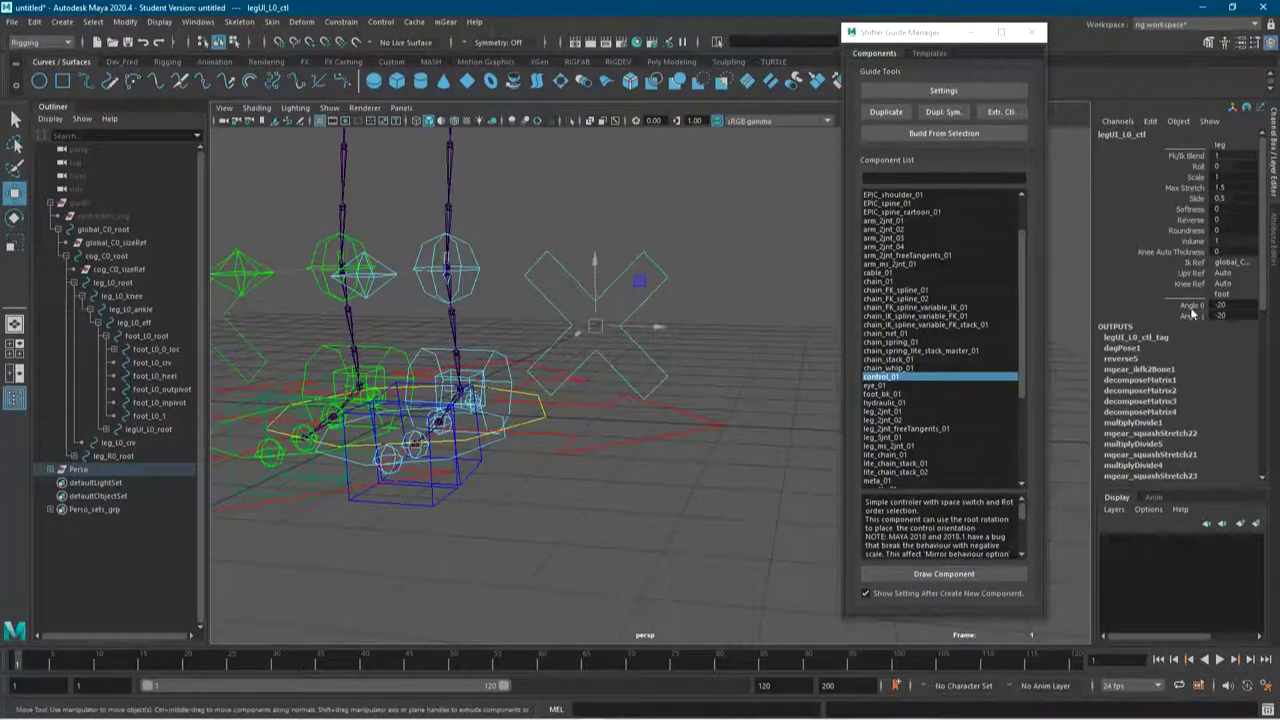
pyautogui.keyDown('alt'); pyautogui.moveTo(655, 457); pyautogui.dragTo(538, 397); pyautogui.keyUp('alt')
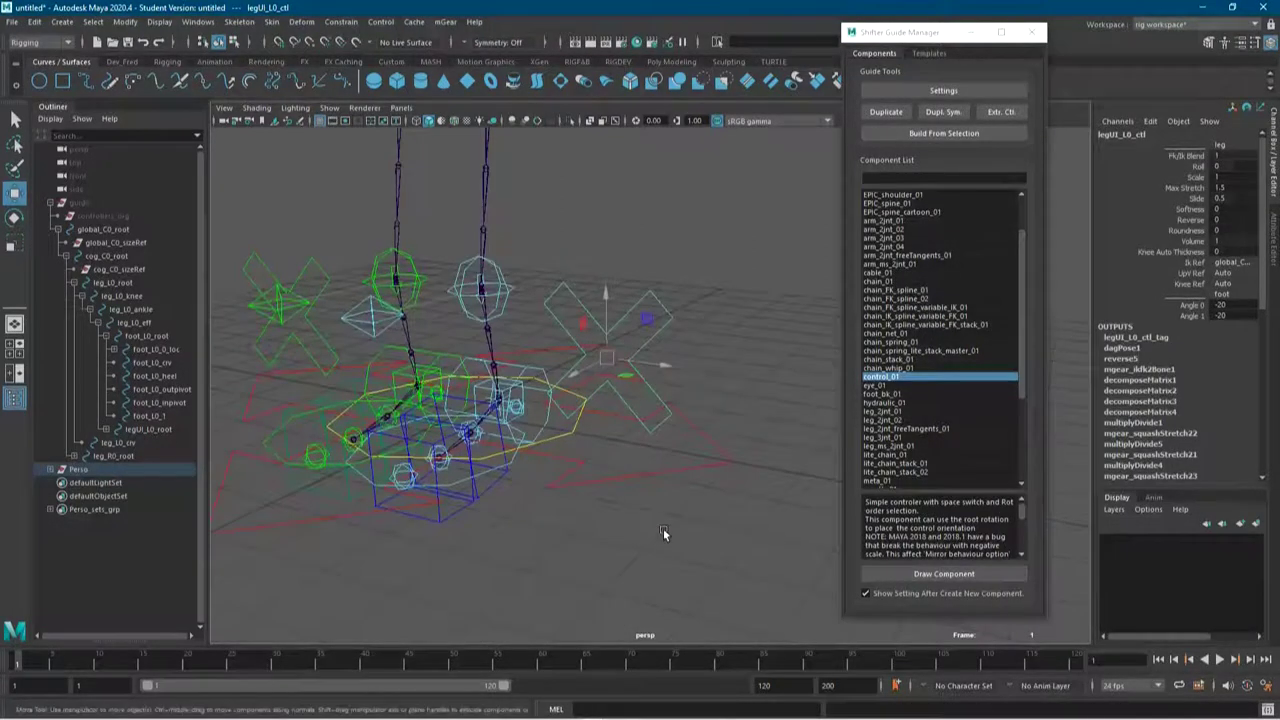
pyautogui.click(515, 370)
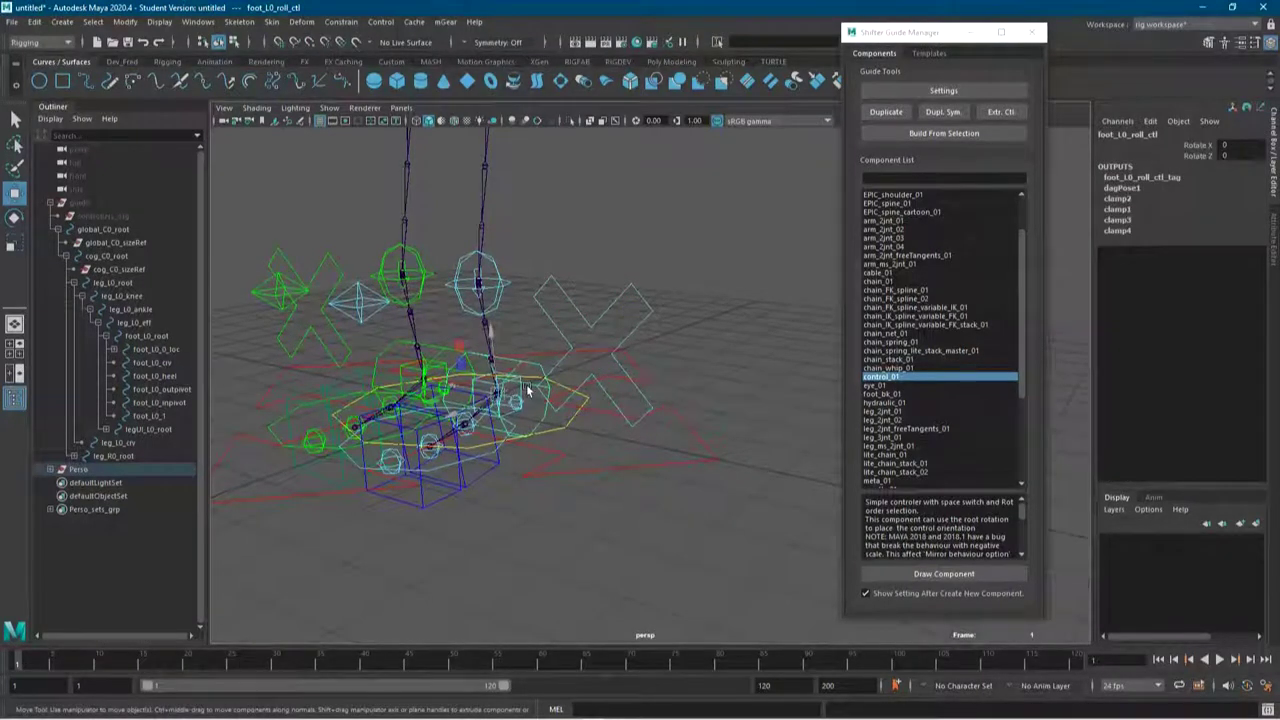
pyautogui.press('e')
pyautogui.moveTo(484, 350)
pyautogui.mouseDown()
pyautogui.moveTo(467, 370)
pyautogui.moveTo(457, 443)
pyautogui.moveTo(443, 380)
pyautogui.moveTo(465, 392)
pyautogui.moveTo(480, 370)
pyautogui.moveTo(542, 383)
pyautogui.moveTo(520, 393)
pyautogui.mouseUp()
pyautogui.hotkey('ctrl', 'z')
pyautogui.hotkey('ctrl', 'z')
pyautogui.click(533, 256)
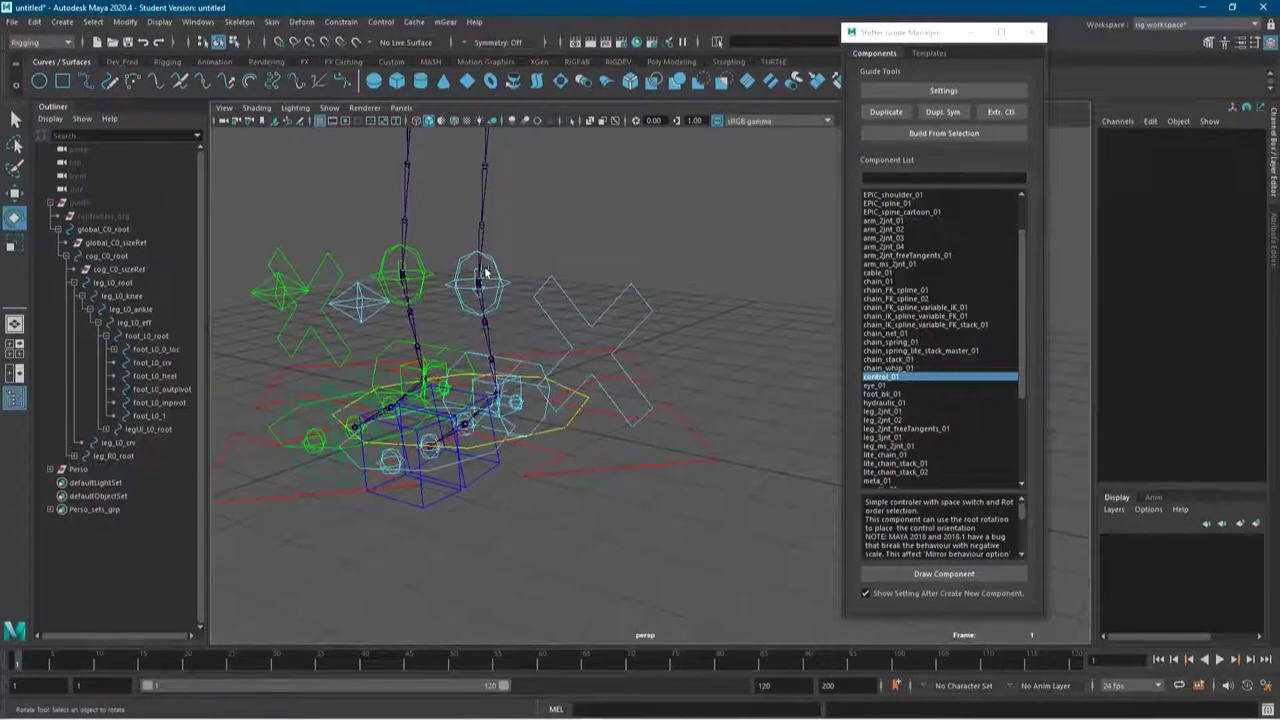
pyautogui.click(379, 301)
pyautogui.keyDown('alt'); pyautogui.moveTo(379, 301); pyautogui.dragTo(520, 335); pyautogui.keyUp('alt')
pyautogui.press('w')
pyautogui.hotkey('ctrl', 'z')
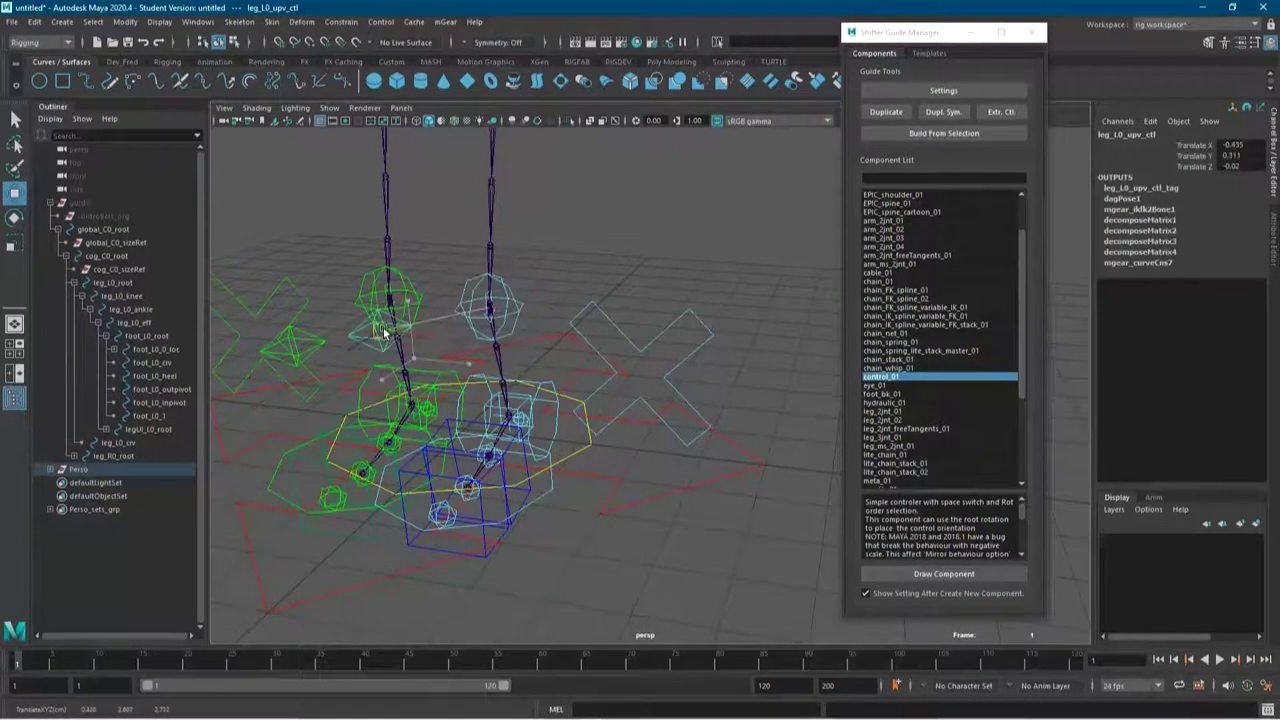
pyautogui.moveTo(551, 354)
pyautogui.keyDown('alt'); pyautogui.mouseDown()
pyautogui.moveTo(622, 266)
pyautogui.moveTo(700, 269)
pyautogui.moveTo(576, 288)
pyautogui.mouseUp(); pyautogui.keyUp('alt')
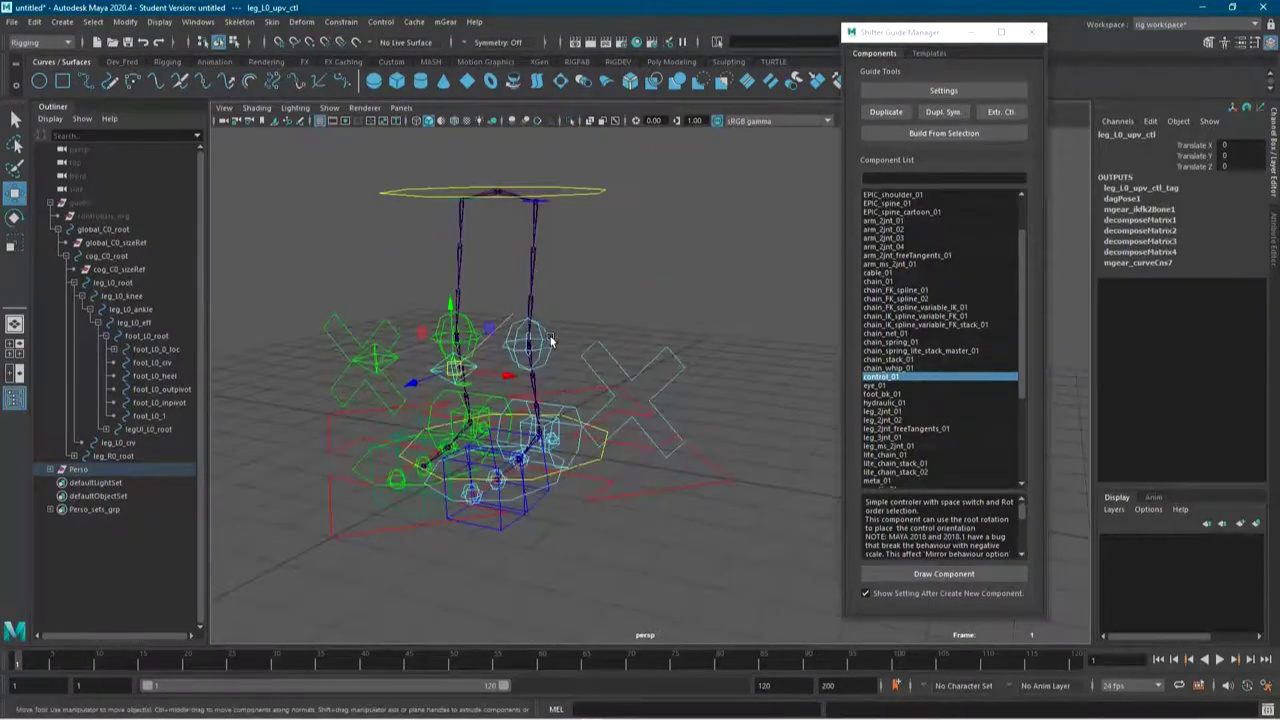
pyautogui.click(598, 350)
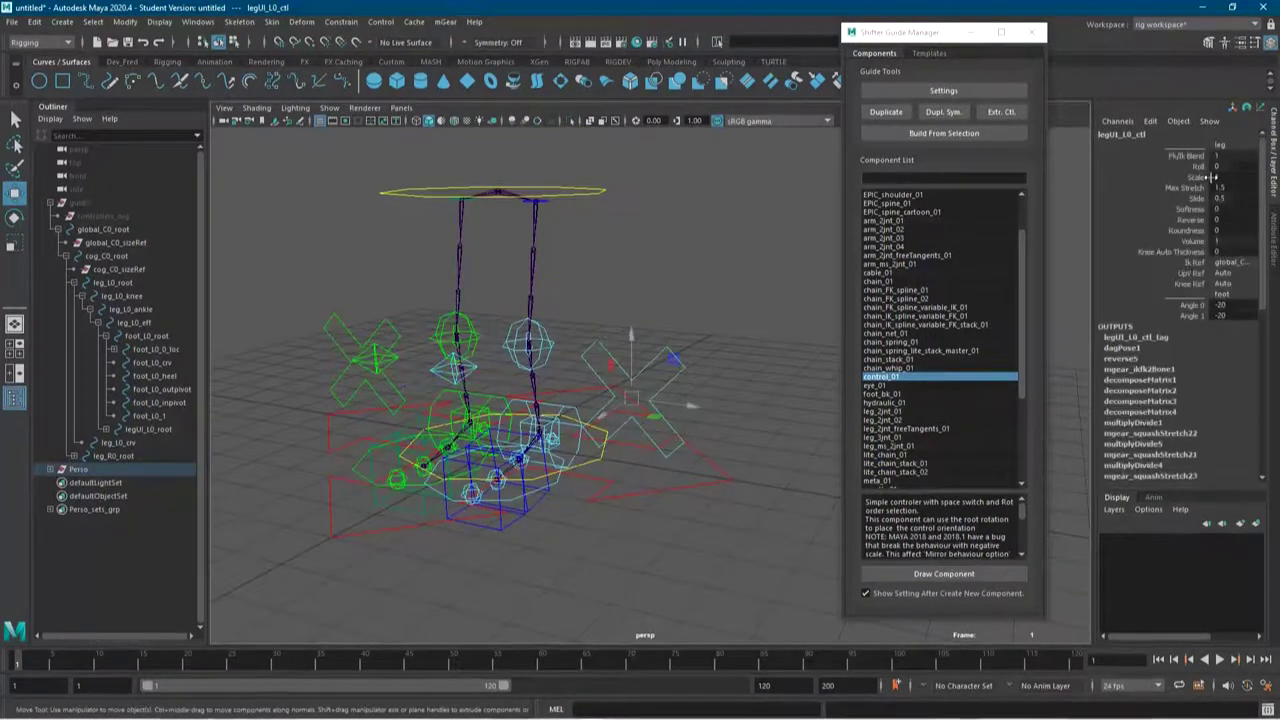
pyautogui.click(1186, 230)
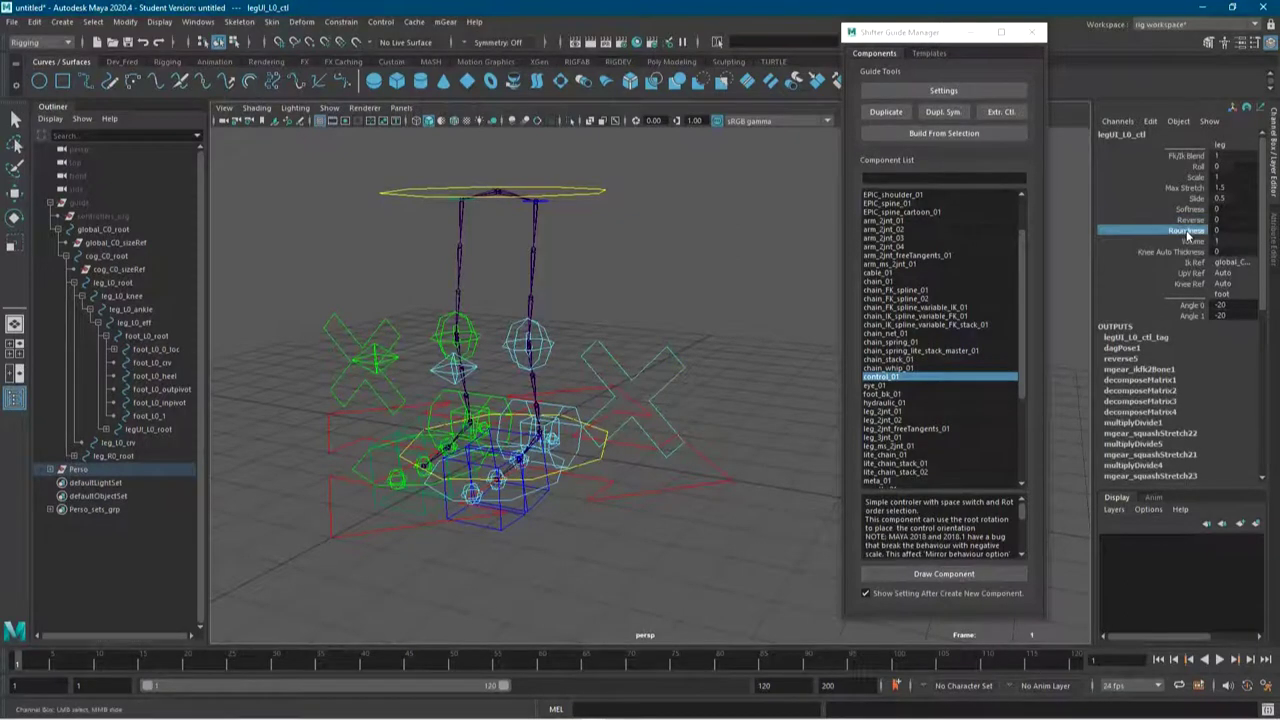
pyautogui.click(1197, 166)
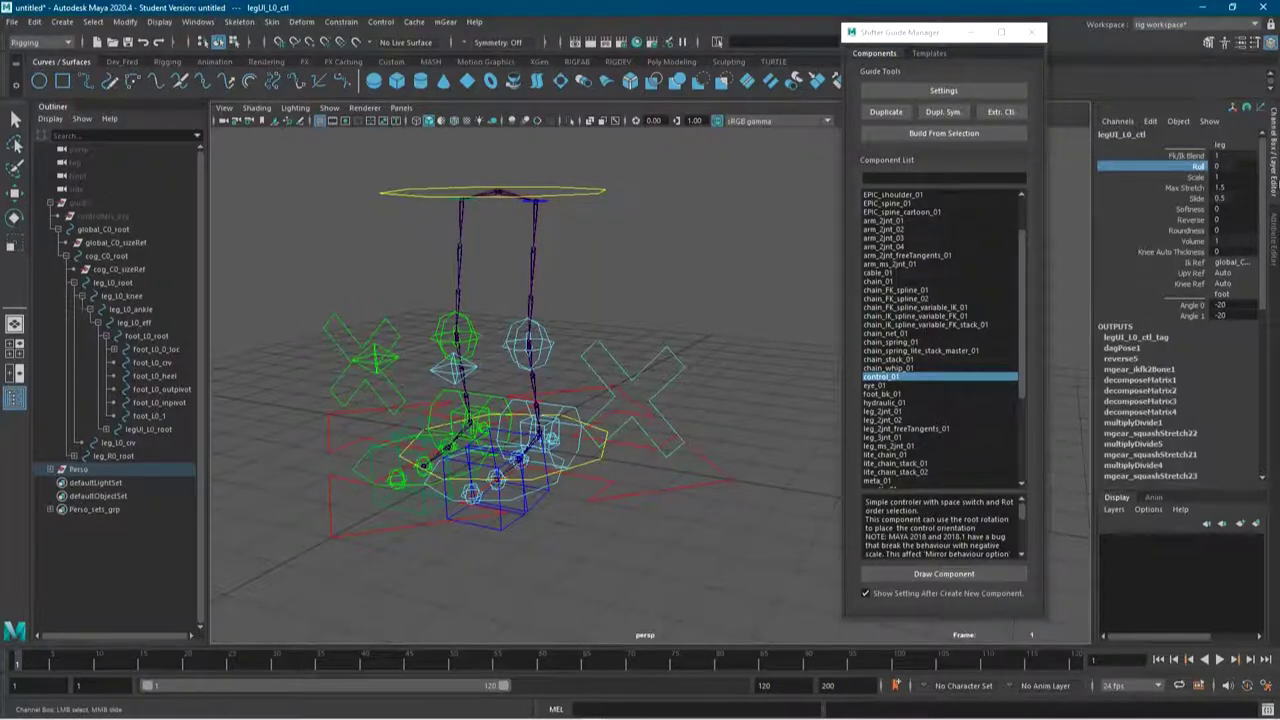
pyautogui.click(527, 420)
pyautogui.press('w')
pyautogui.moveTo(540, 440); pyautogui.dragTo(530, 560)
pyautogui.hotkey('ctrl', 'z')
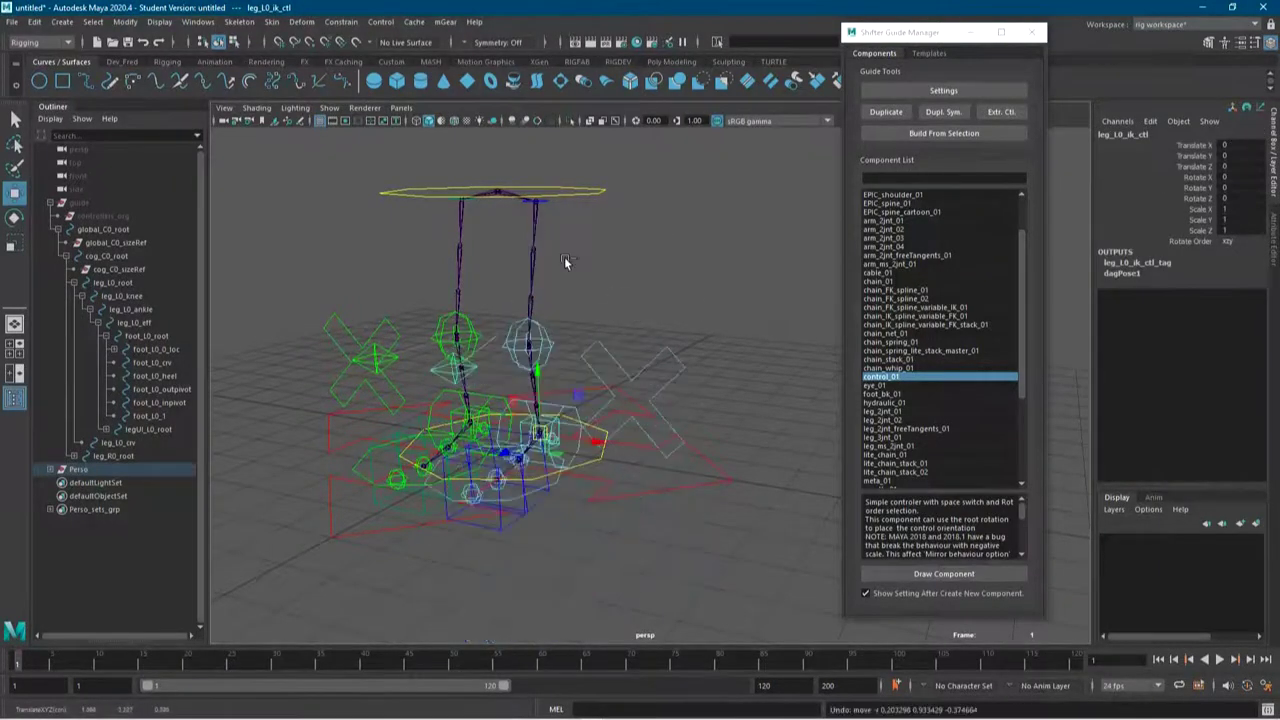
pyautogui.click(660, 239)
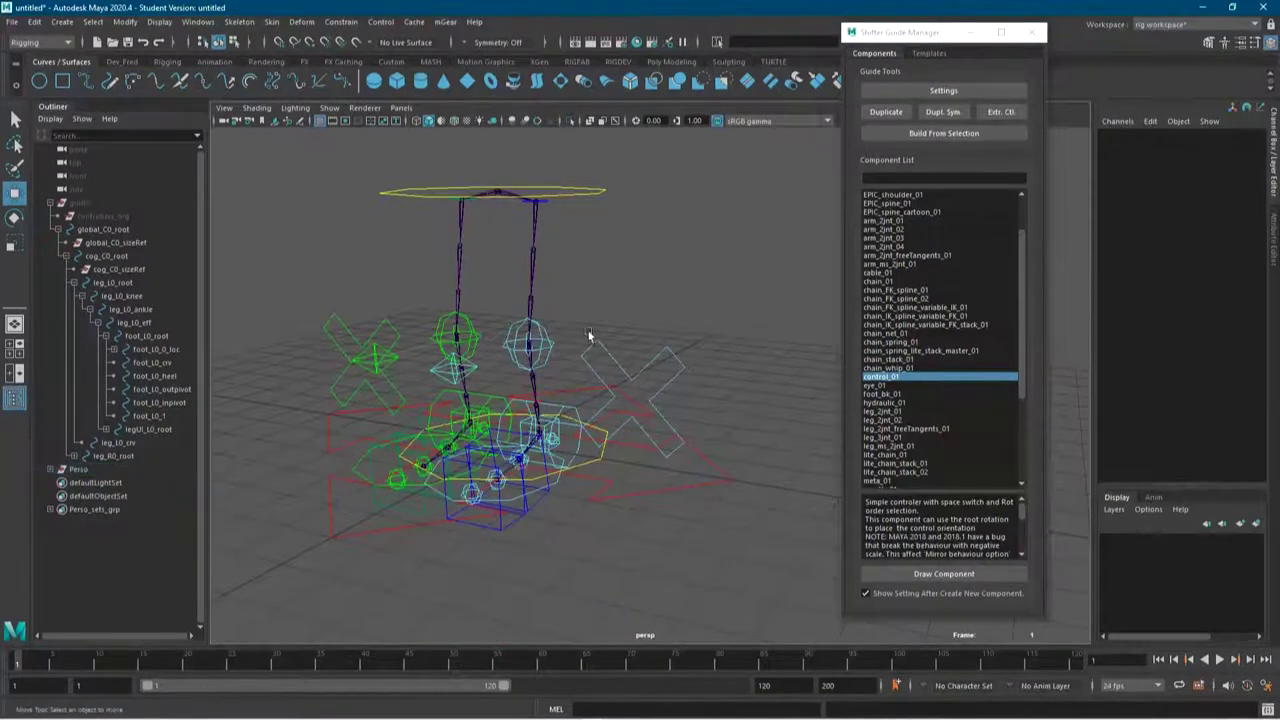
pyautogui.click(603, 351)
pyautogui.keyDown('alt'); pyautogui.moveTo(635, 380); pyautogui.dragTo(660, 428); pyautogui.keyUp('alt')
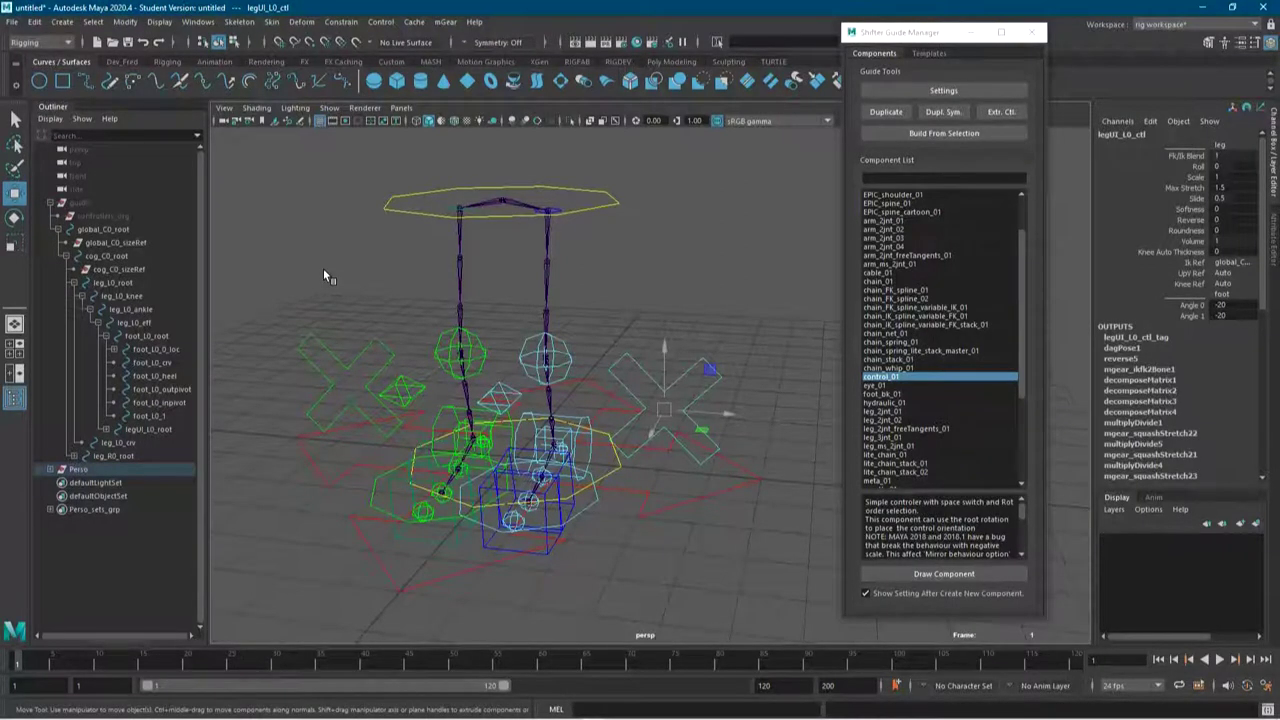
pyautogui.keyDown('alt'); pyautogui.moveTo(580, 420); pyautogui.dragTo(548, 428); pyautogui.keyUp('alt')
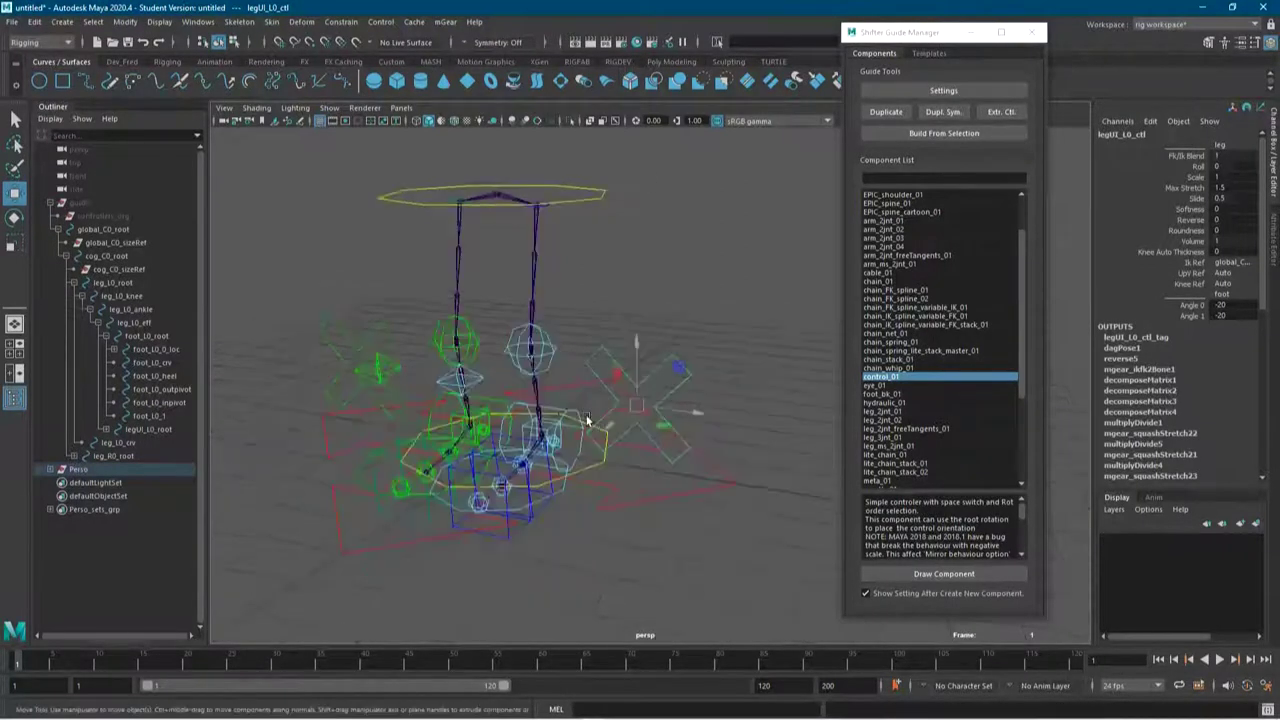
pyautogui.click(524, 426)
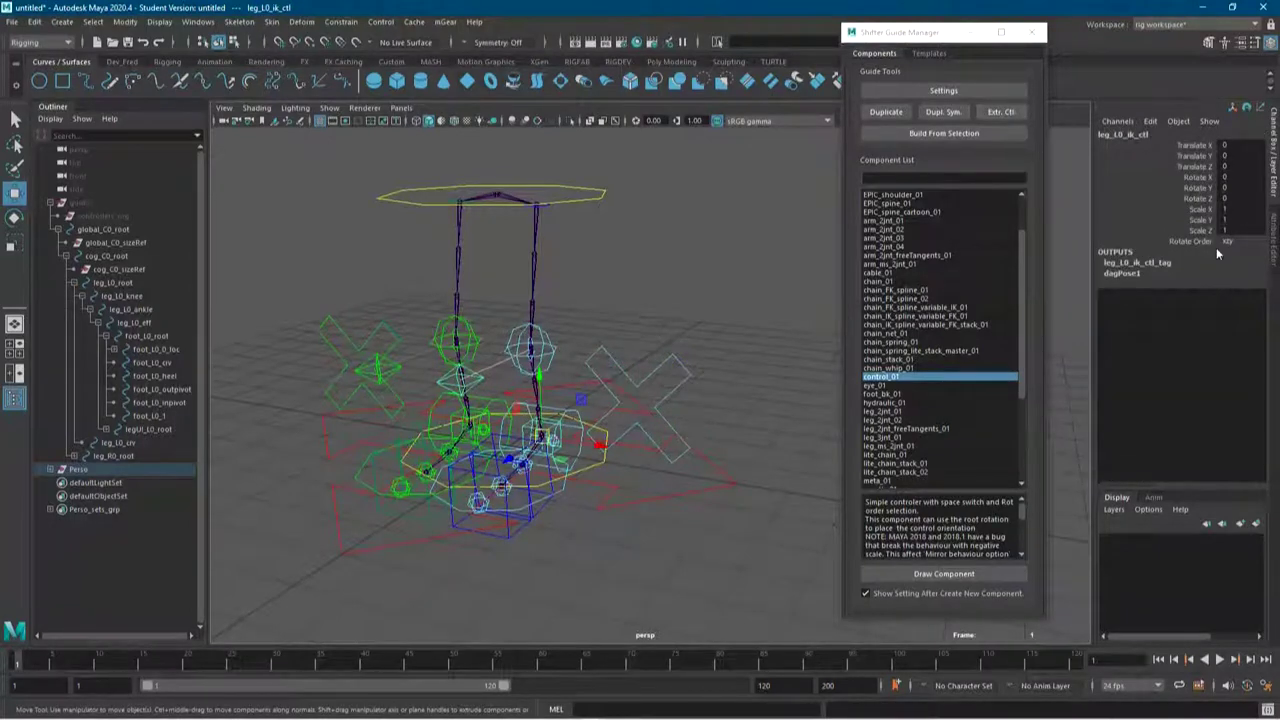
pyautogui.click(598, 510)
pyautogui.moveTo(598, 510)
pyautogui.keyDown('alt'); pyautogui.mouseDown()
pyautogui.moveTo(412, 408)
pyautogui.moveTo(675, 245)
pyautogui.mouseUp(); pyautogui.keyUp('alt')
pyautogui.click(675, 245)
pyautogui.click(602, 196)
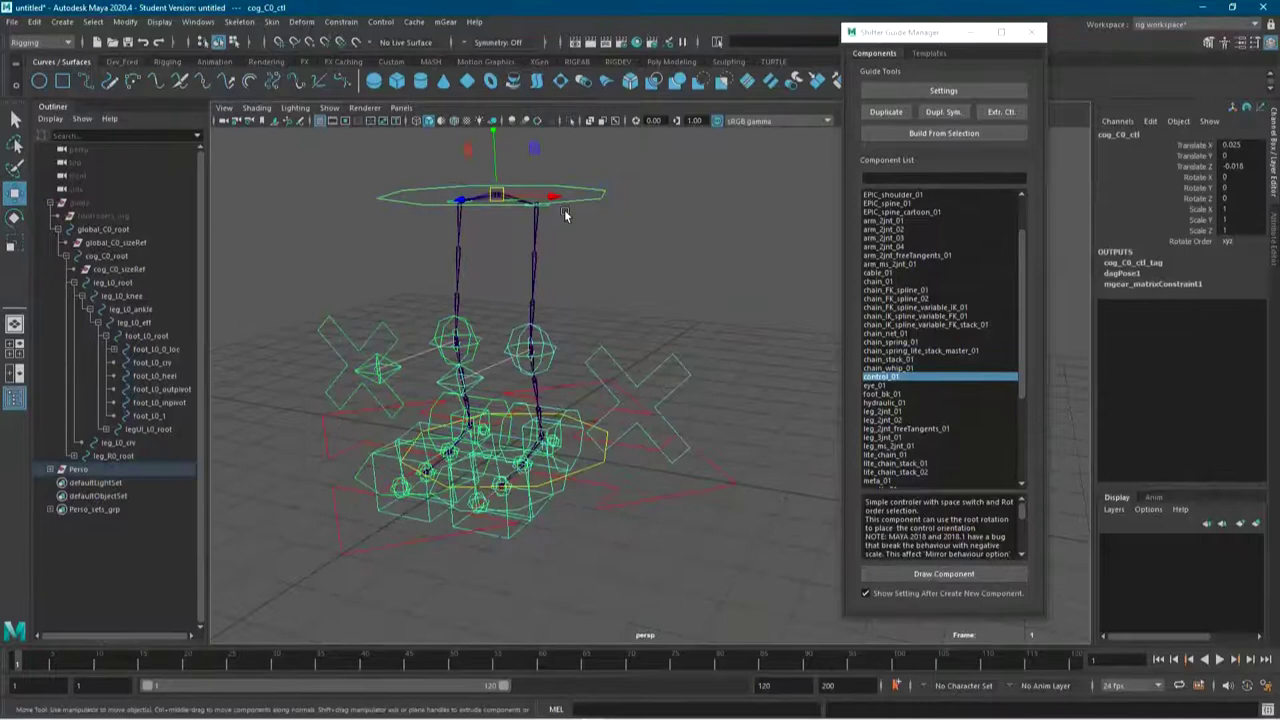
pyautogui.moveTo(497, 195); pyautogui.dragTo(625, 212)
pyautogui.hotkey('ctrl', 'z')
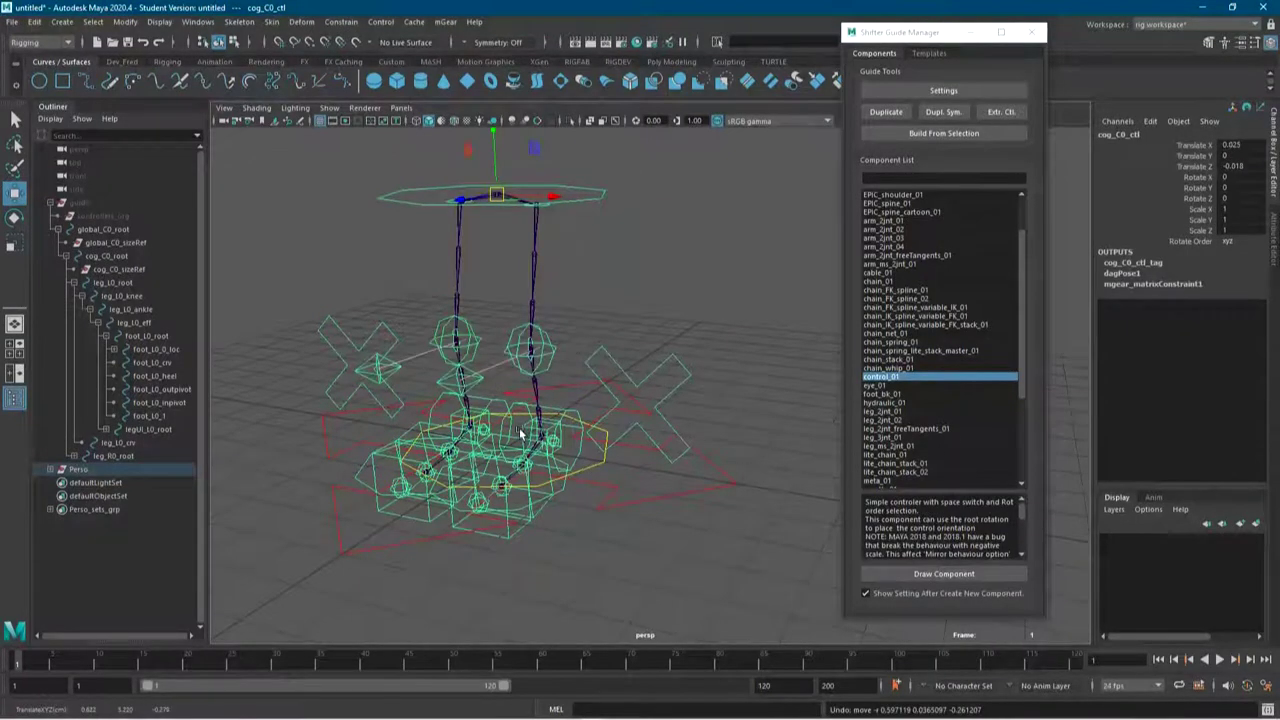
pyautogui.click(521, 432)
pyautogui.click(650, 376)
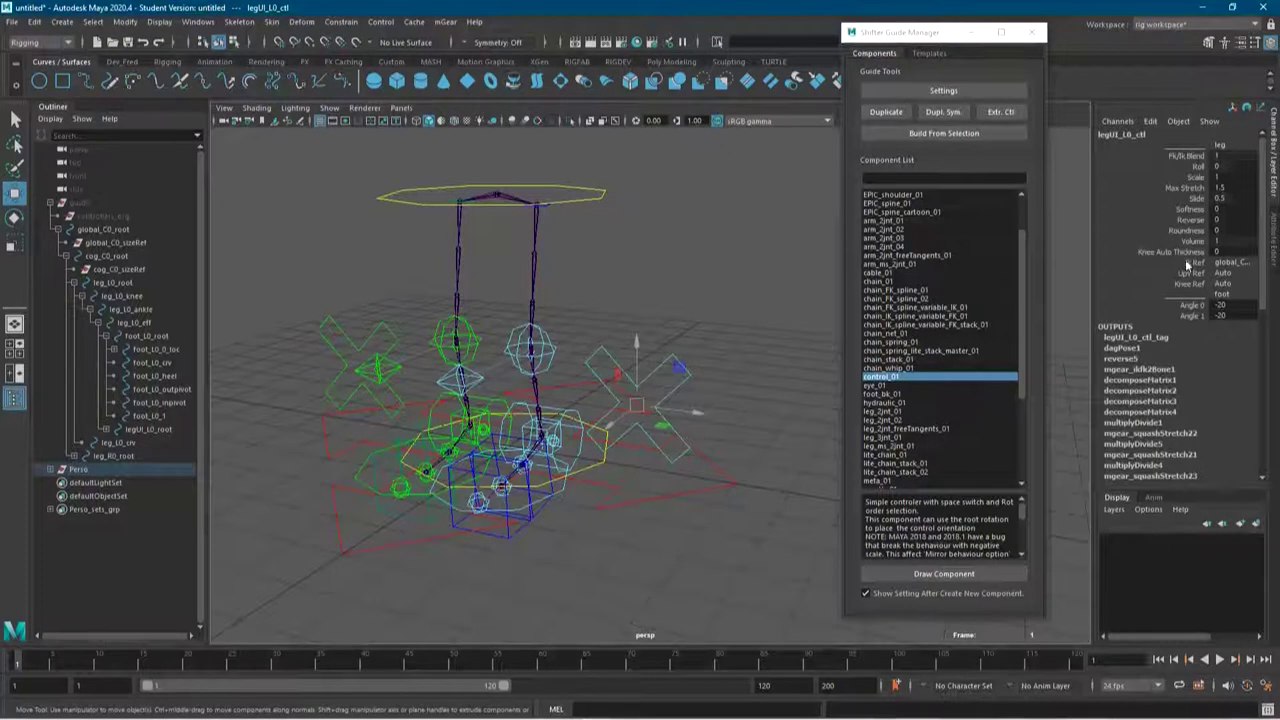
# Set Ik Ref to cog_C0_root and test by moving the cog control, undoing each move
pyautogui.click(1226, 262)
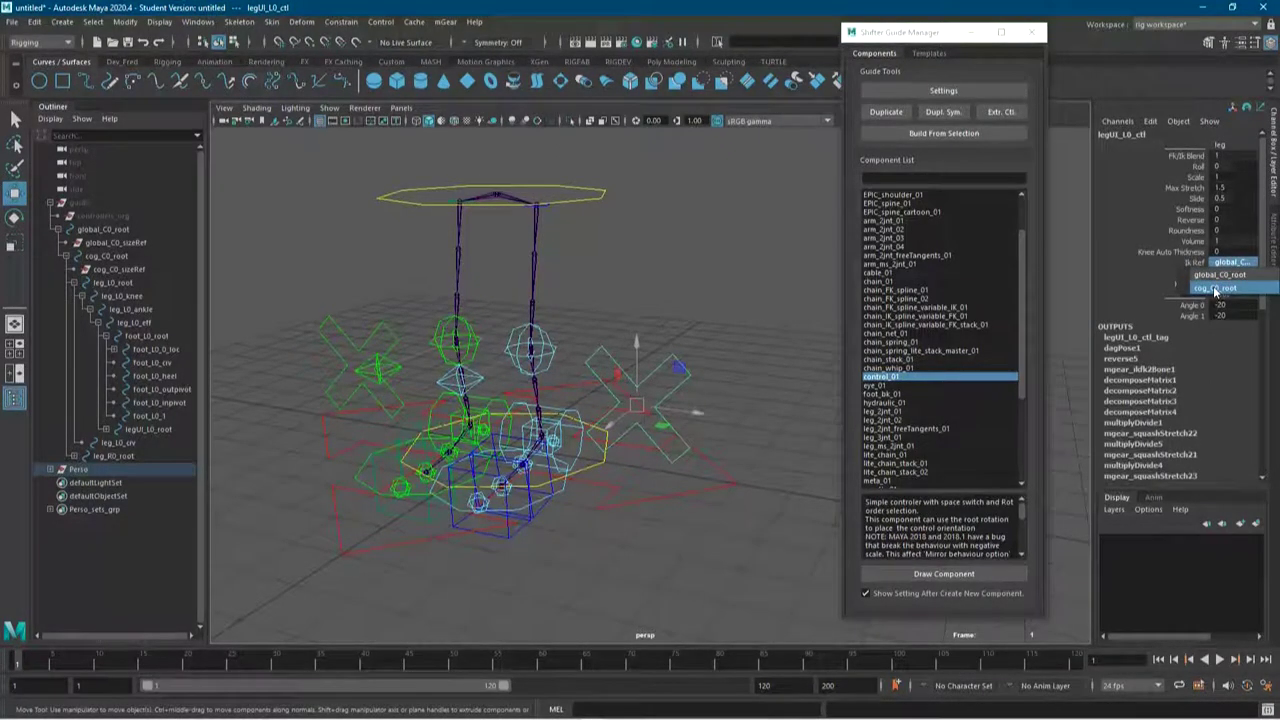
pyautogui.click(1215, 290)
pyautogui.click(575, 245)
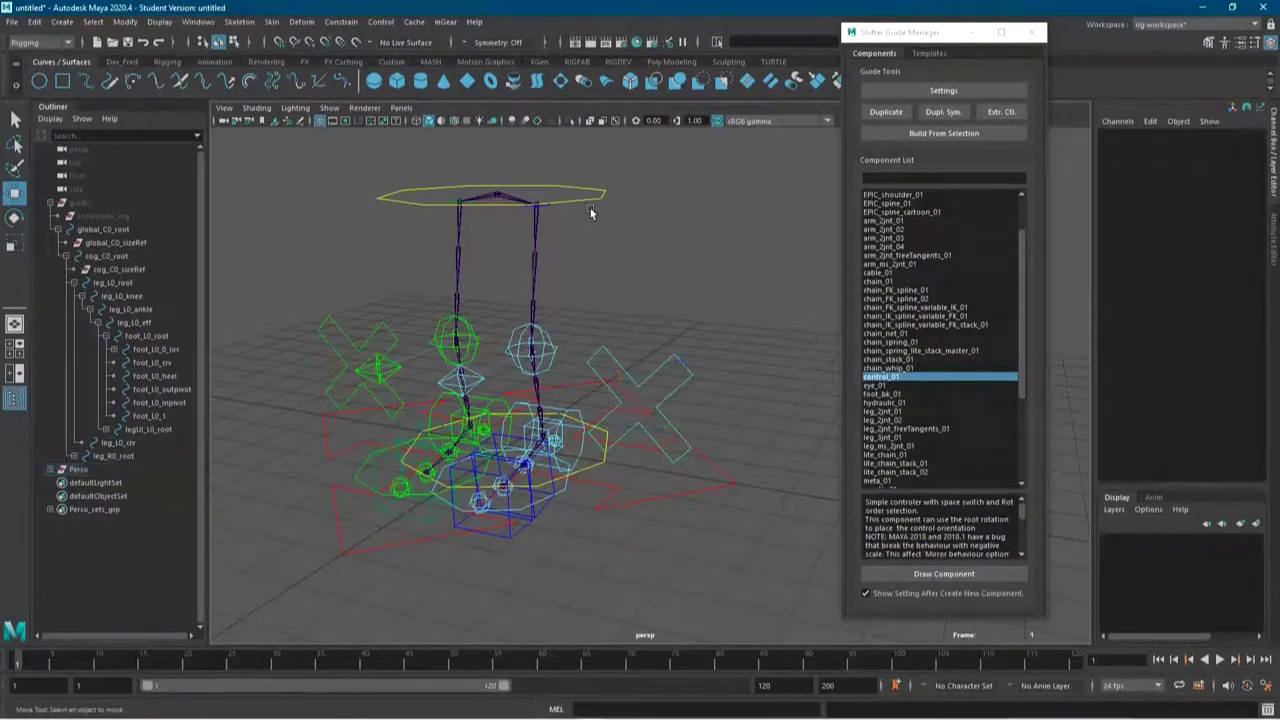
pyautogui.click(588, 198)
pyautogui.moveTo(497, 196)
pyautogui.mouseDown()
pyautogui.moveTo(511, 194)
pyautogui.moveTo(496, 205)
pyautogui.mouseUp()
pyautogui.hotkey('ctrl', 'z')
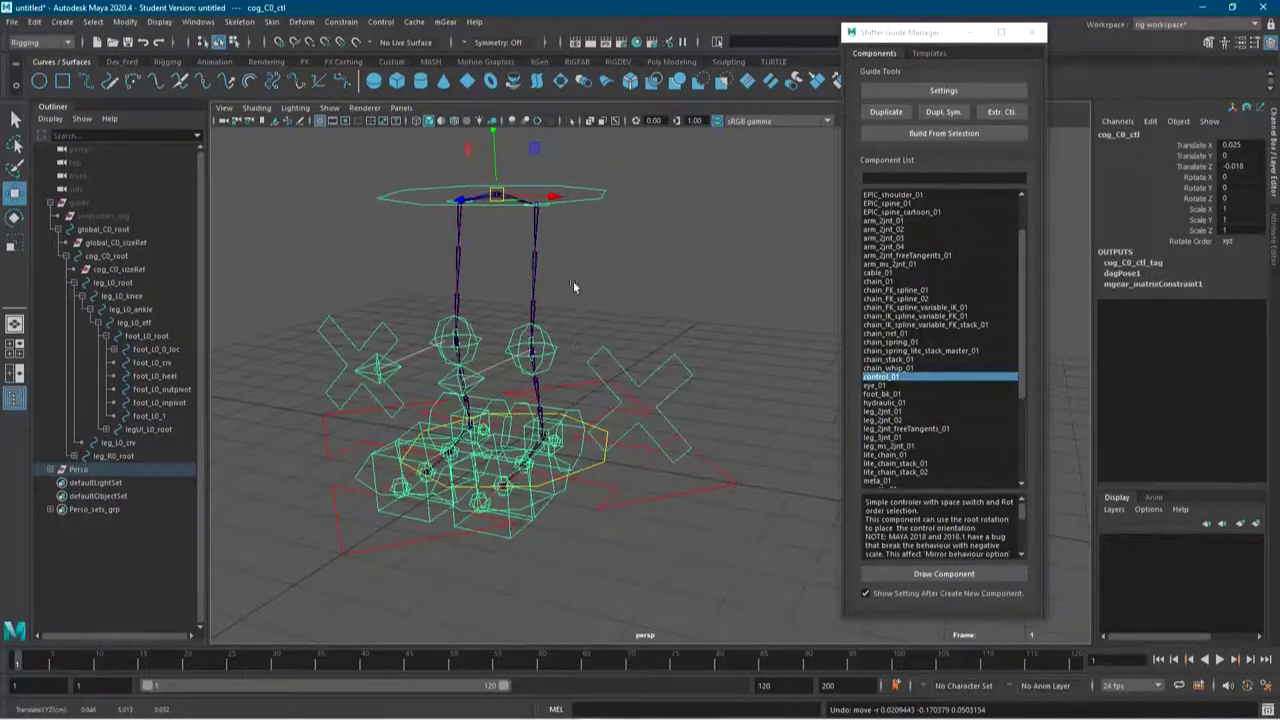
pyautogui.moveTo(514, 196); pyautogui.dragTo(505, 242)
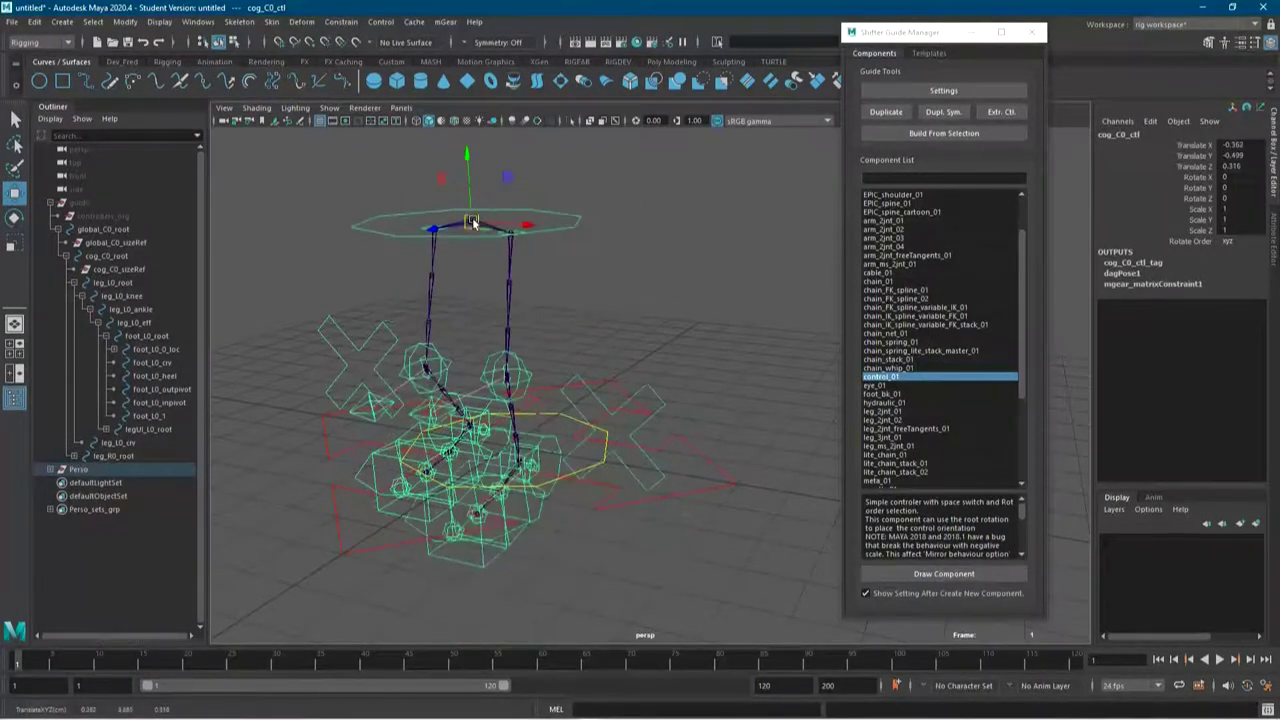
pyautogui.hotkey('ctrl', 'z')
# On legUI_L0_ctl, set the Knee Ref to cog_C0_ctl
pyautogui.click(559, 335)
pyautogui.click(612, 372)
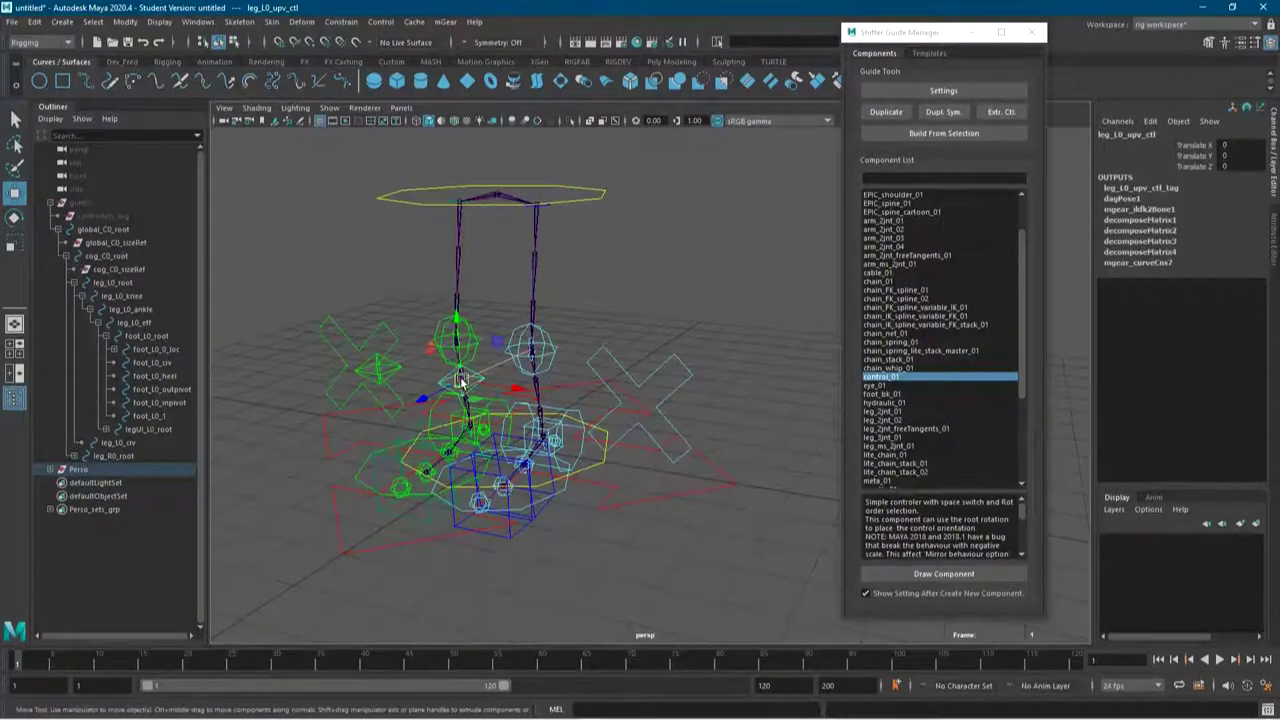
pyautogui.click(627, 360)
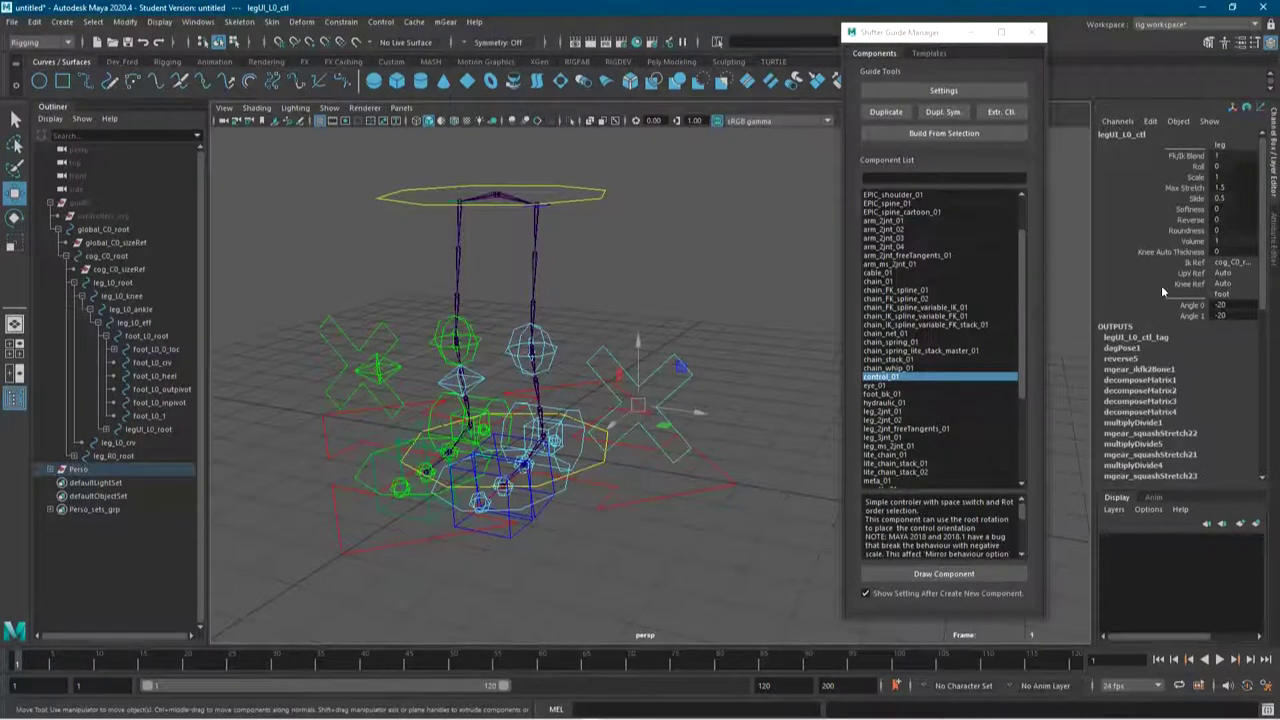
pyautogui.click(1222, 284)
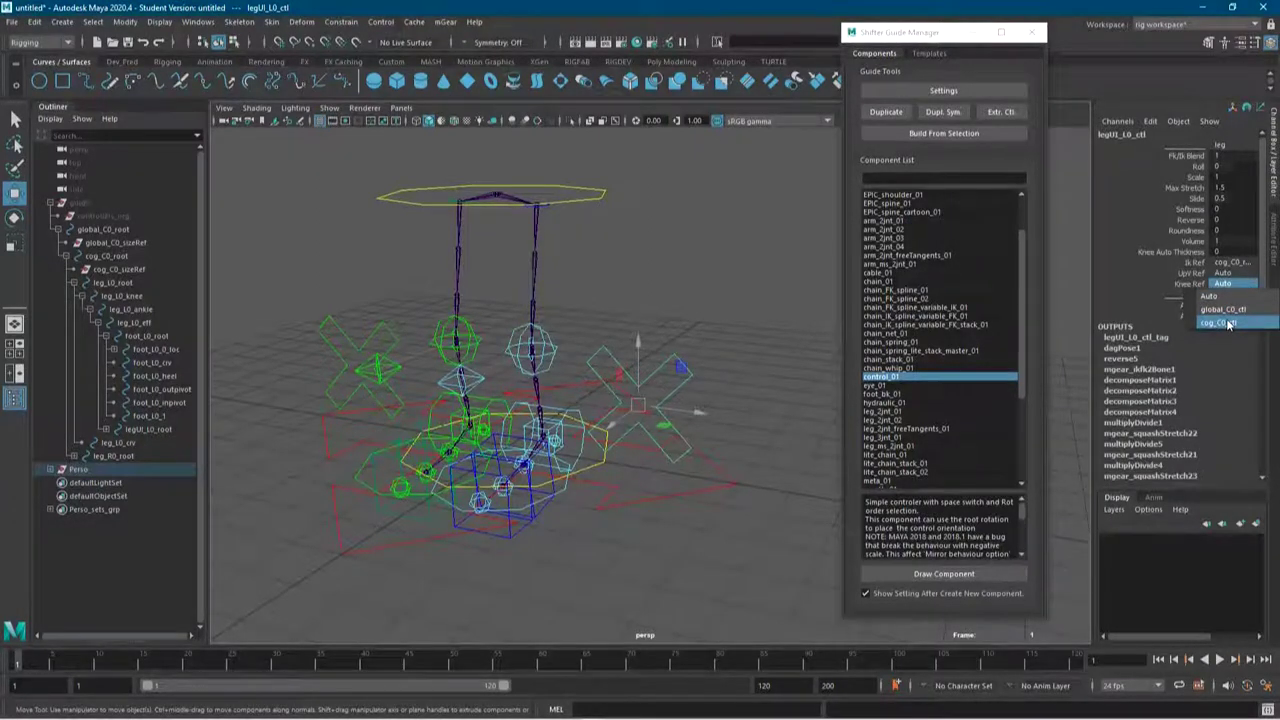
pyautogui.click(1228, 325)
# Test the left leg by pulling the IK foot and moving the mid knee control, then undo
pyautogui.click(590, 498)
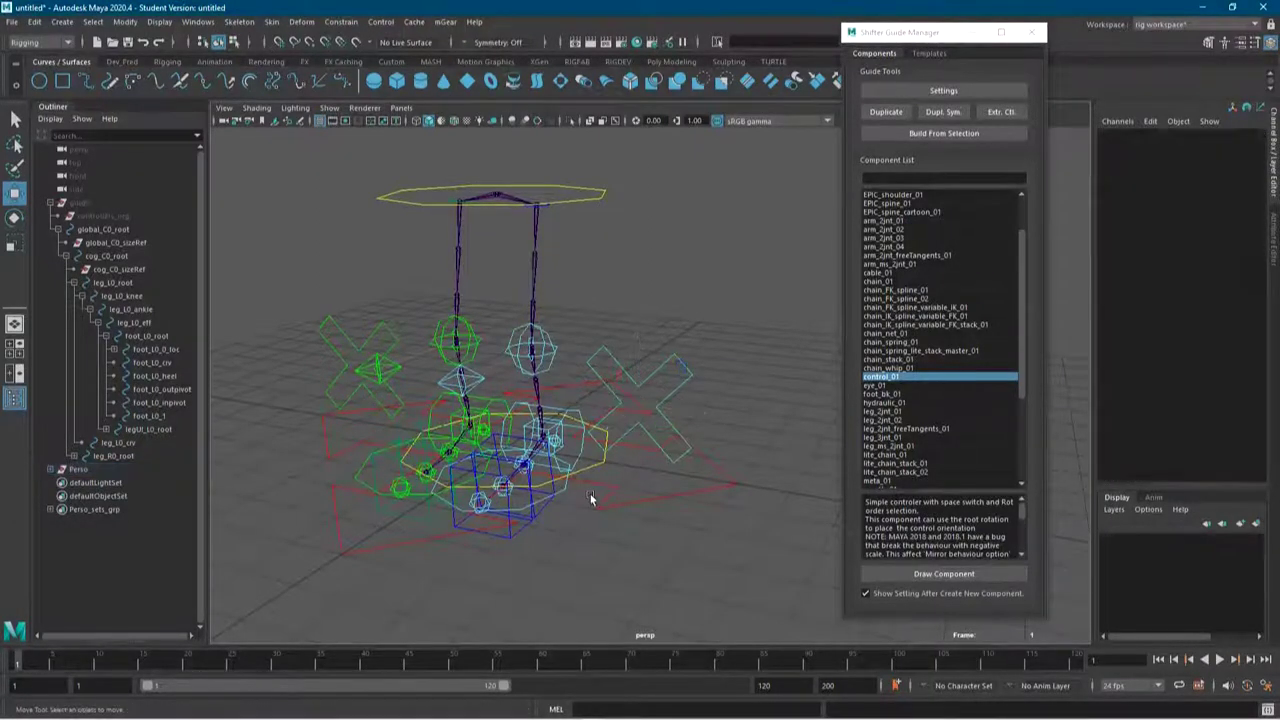
pyautogui.click(528, 428)
pyautogui.keyDown('alt'); pyautogui.moveTo(571, 452); pyautogui.dragTo(560, 483); pyautogui.keyUp('alt')
pyautogui.moveTo(536, 423); pyautogui.dragTo(536, 420)
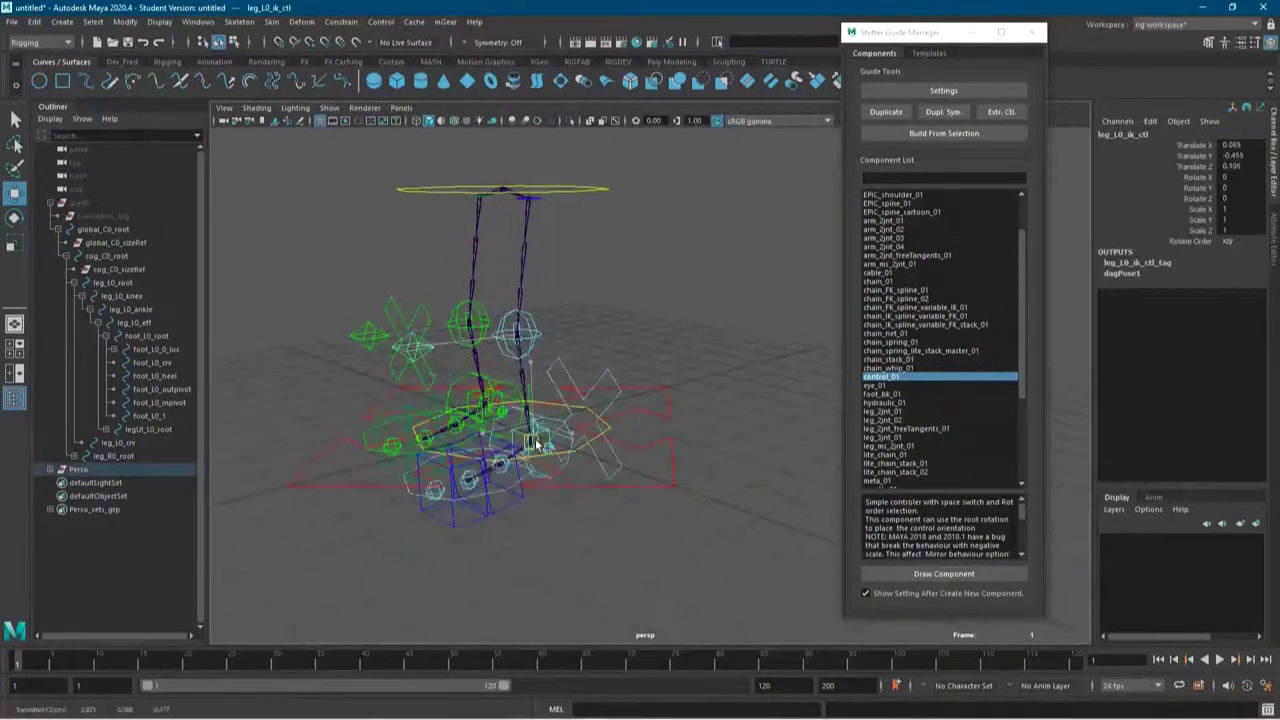
pyautogui.click(528, 328)
pyautogui.moveTo(525, 332); pyautogui.dragTo(520, 354)
pyautogui.hotkey('ctrl', 'z')
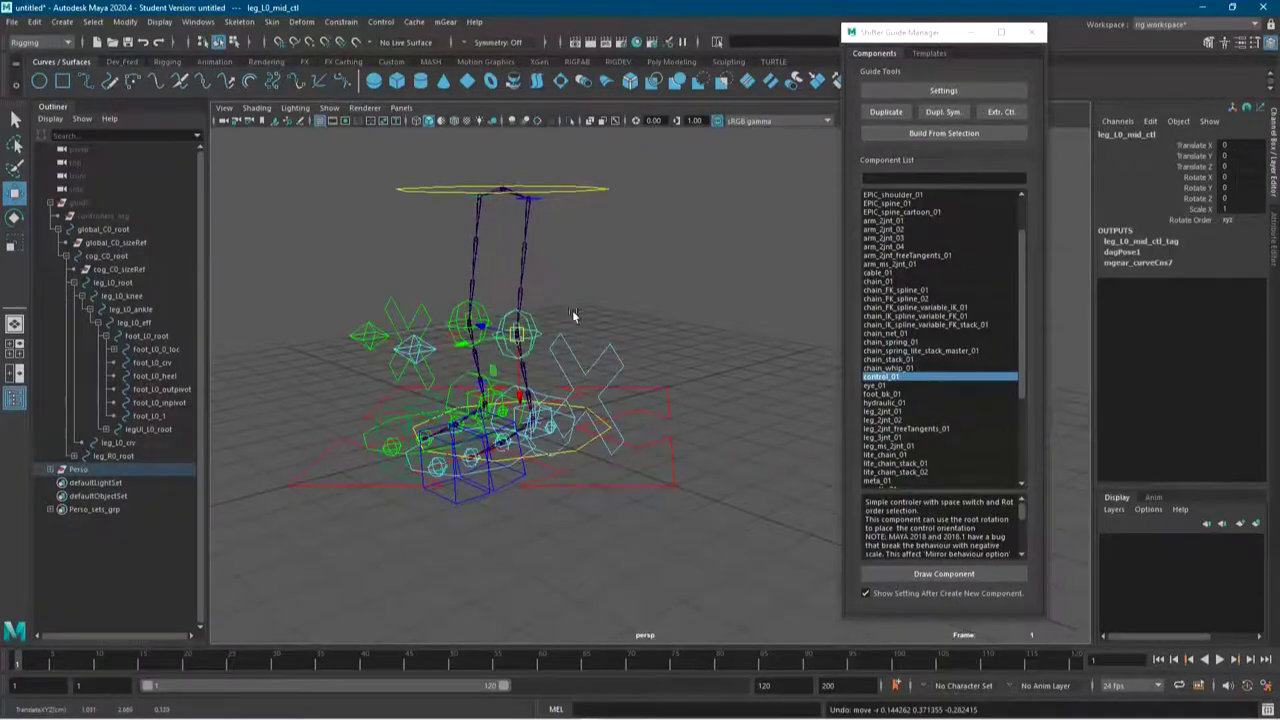
# Frame the whole rig in view and select the guide hierarchy
pyautogui.click(643, 265)
pyautogui.press('f')
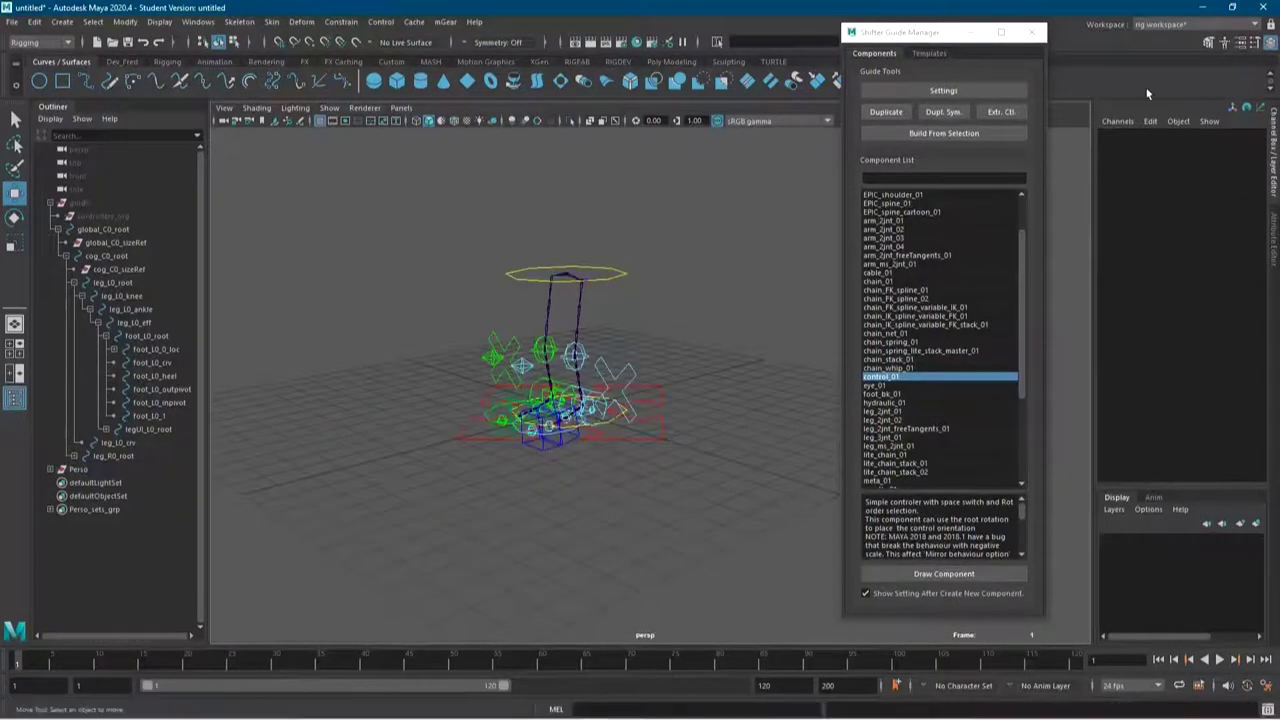
pyautogui.scroll(1, 917, 278)
pyautogui.scroll(-4, 917, 278)
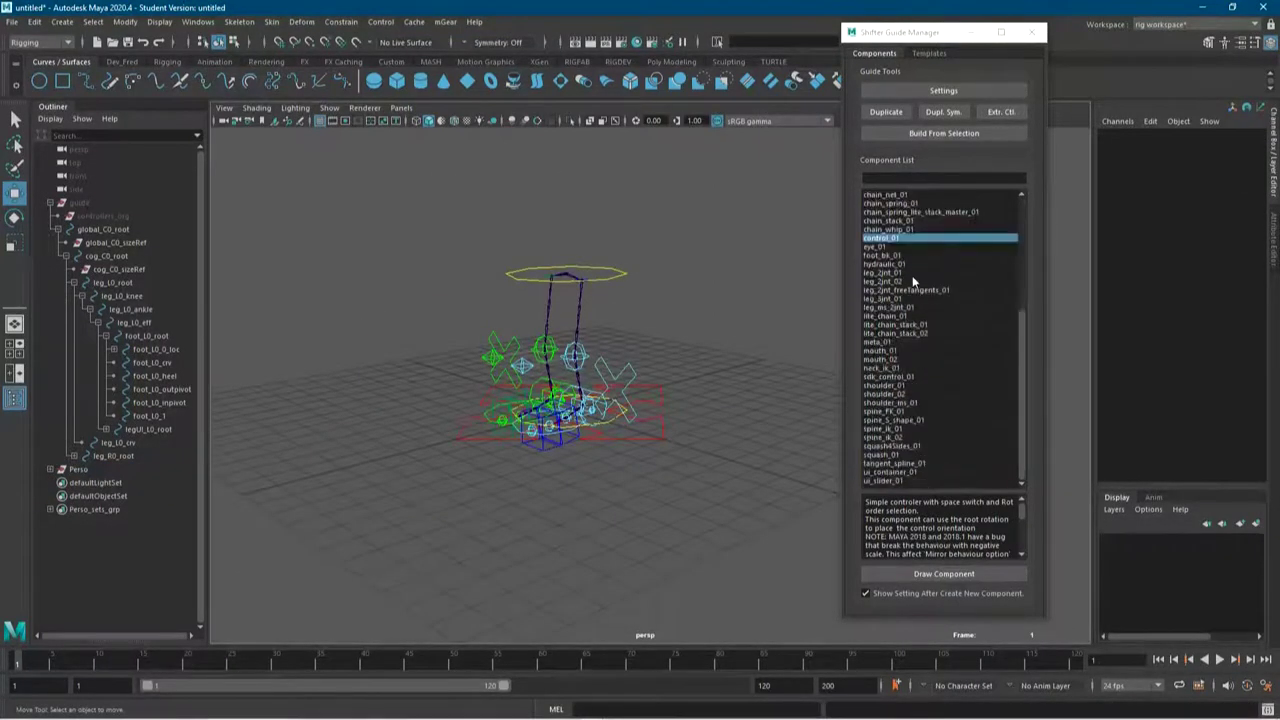
pyautogui.scroll(5, 912, 275)
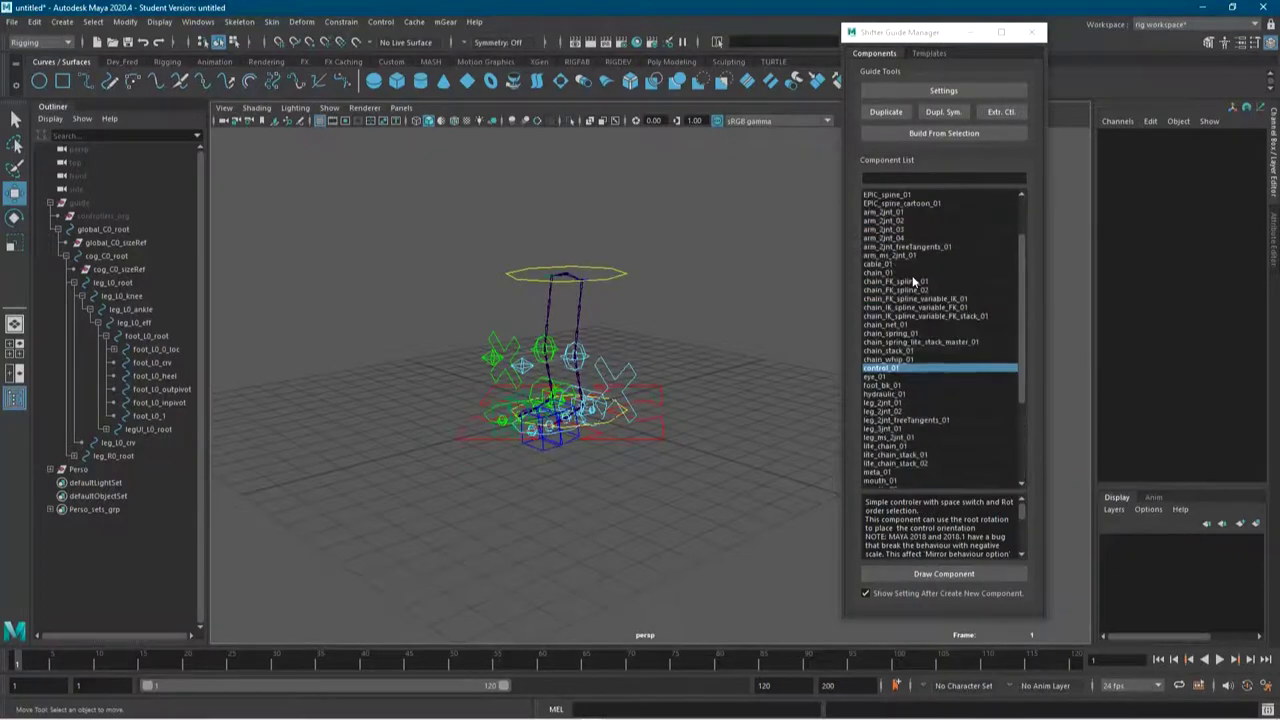
pyautogui.click(82, 204)
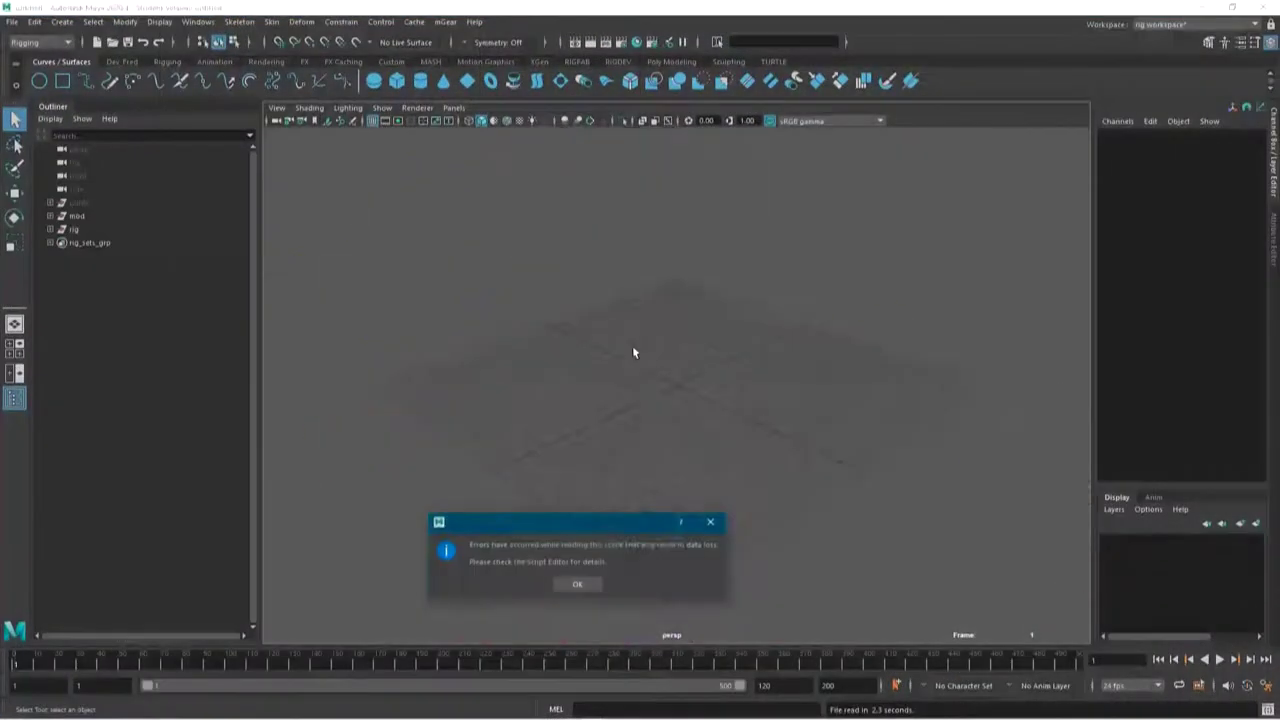
# Dismiss the file-load error, orbit around the Eleven character and select the h_head_geo mesh
pyautogui.click(580, 584)
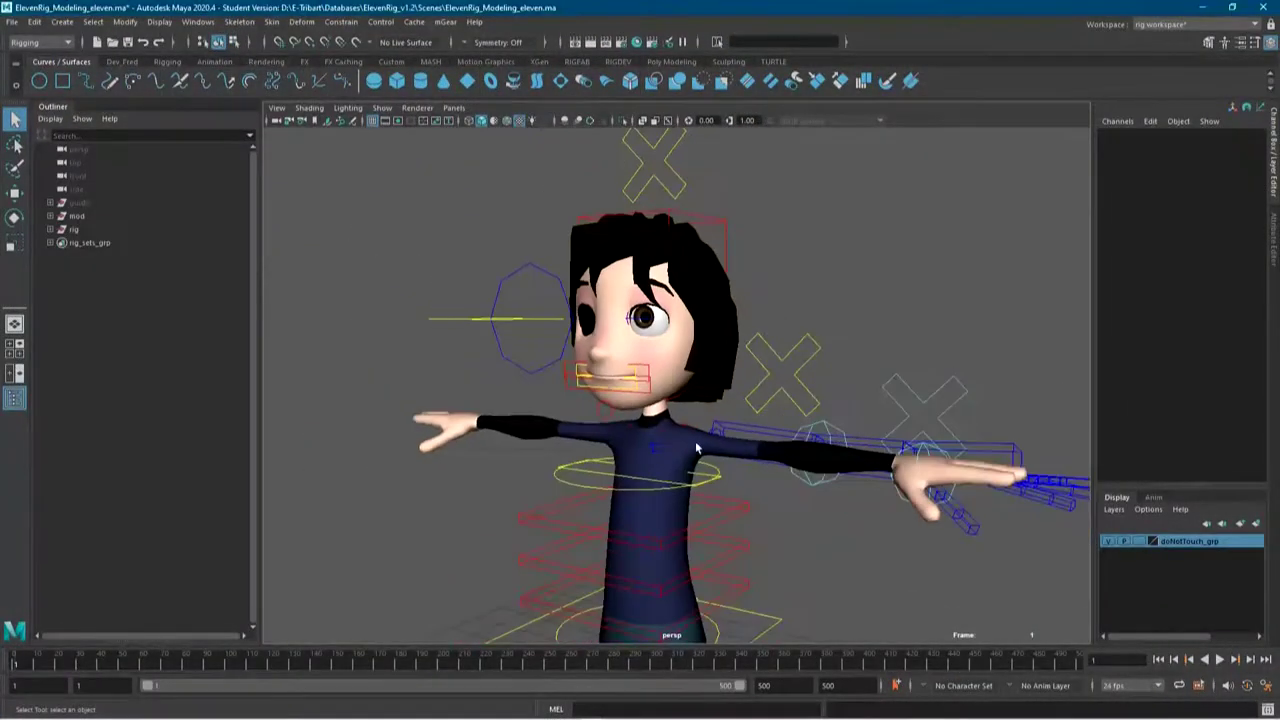
pyautogui.keyDown('alt'); pyautogui.moveTo(693, 387); pyautogui.dragTo(706, 387); pyautogui.keyUp('alt')
pyautogui.scroll(-2, 706, 387)
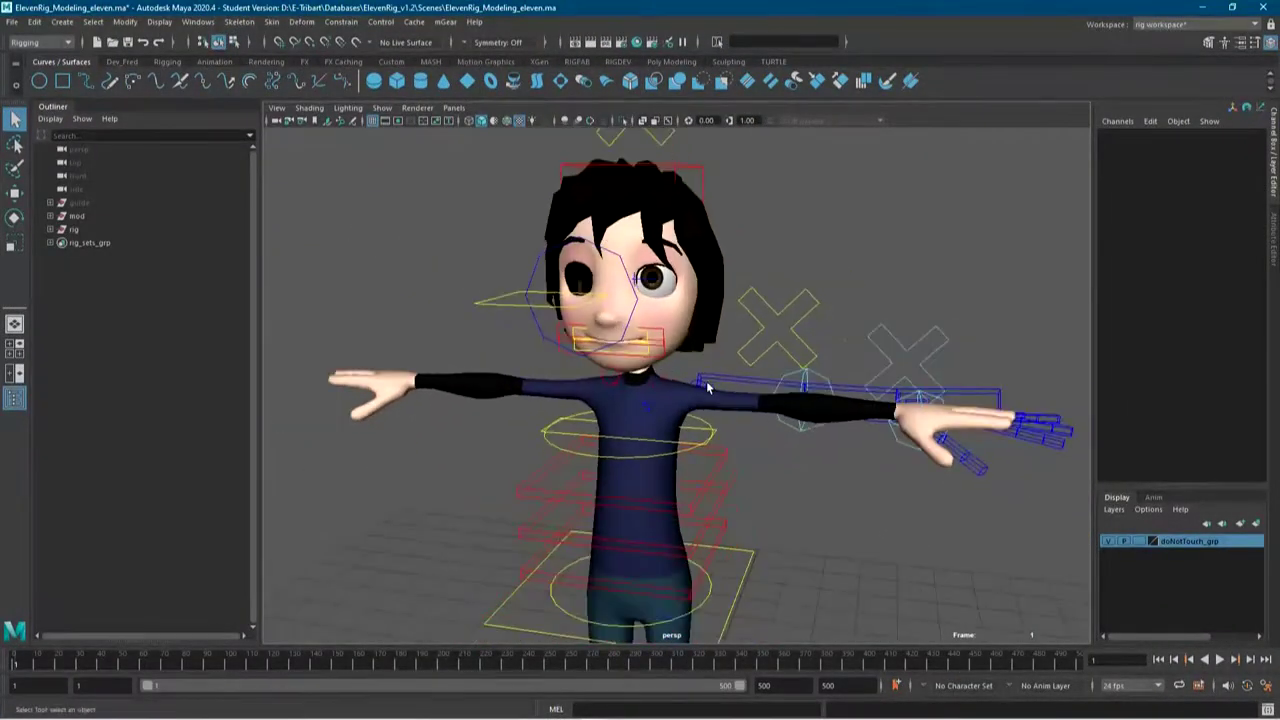
pyautogui.keyDown('alt'); pyautogui.moveTo(635, 405); pyautogui.dragTo(620, 405); pyautogui.keyUp('alt')
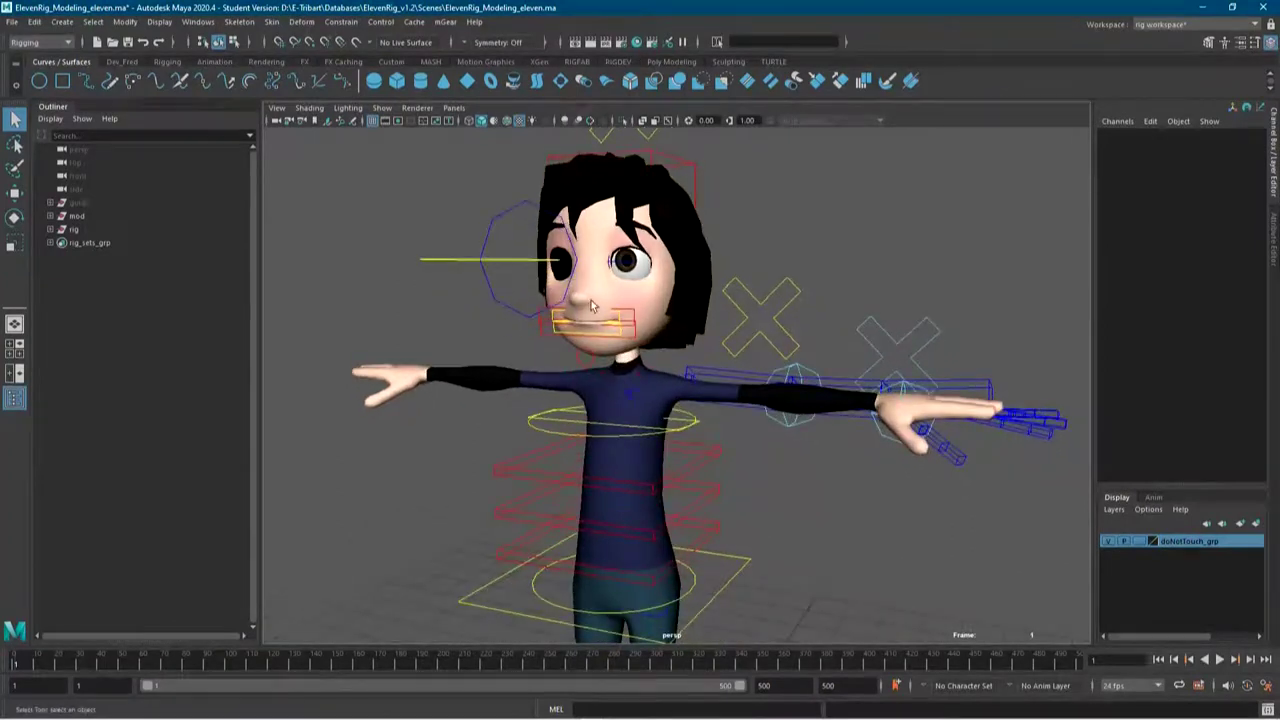
pyautogui.click(634, 293)
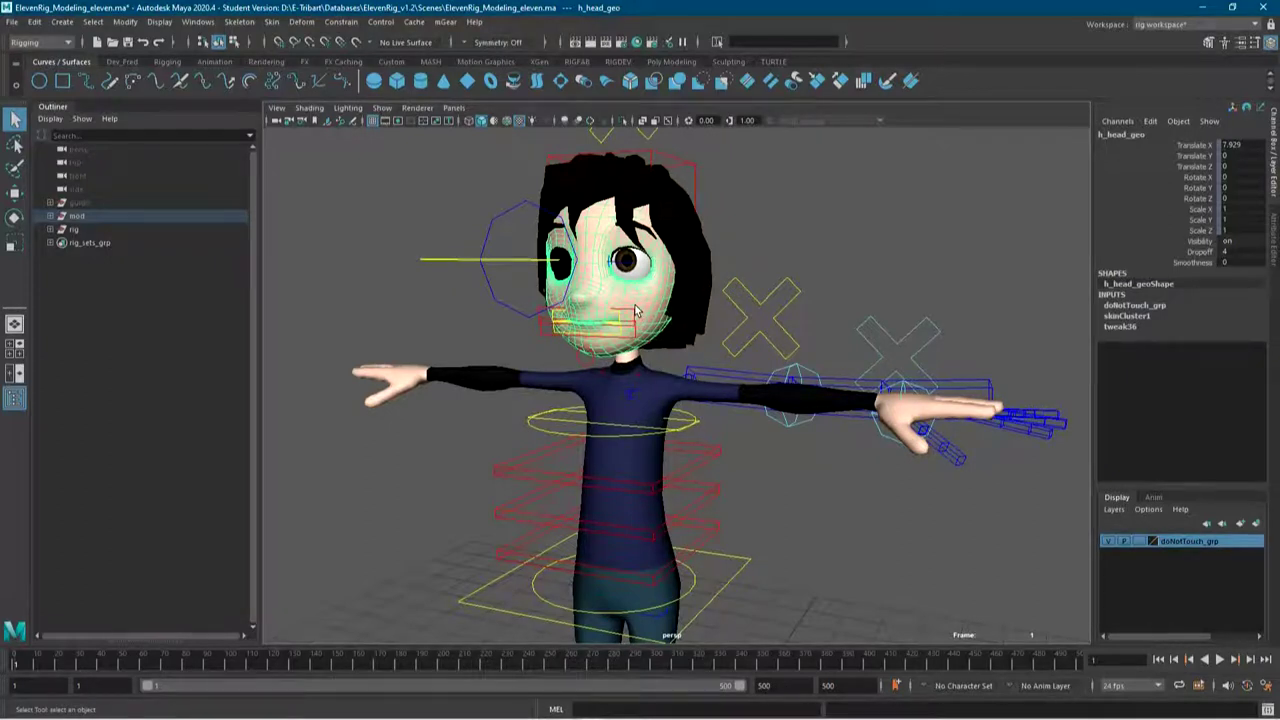
# Zoom out and back in, orbiting to view the character rig from a new angle
pyautogui.scroll(-2, 623, 264)
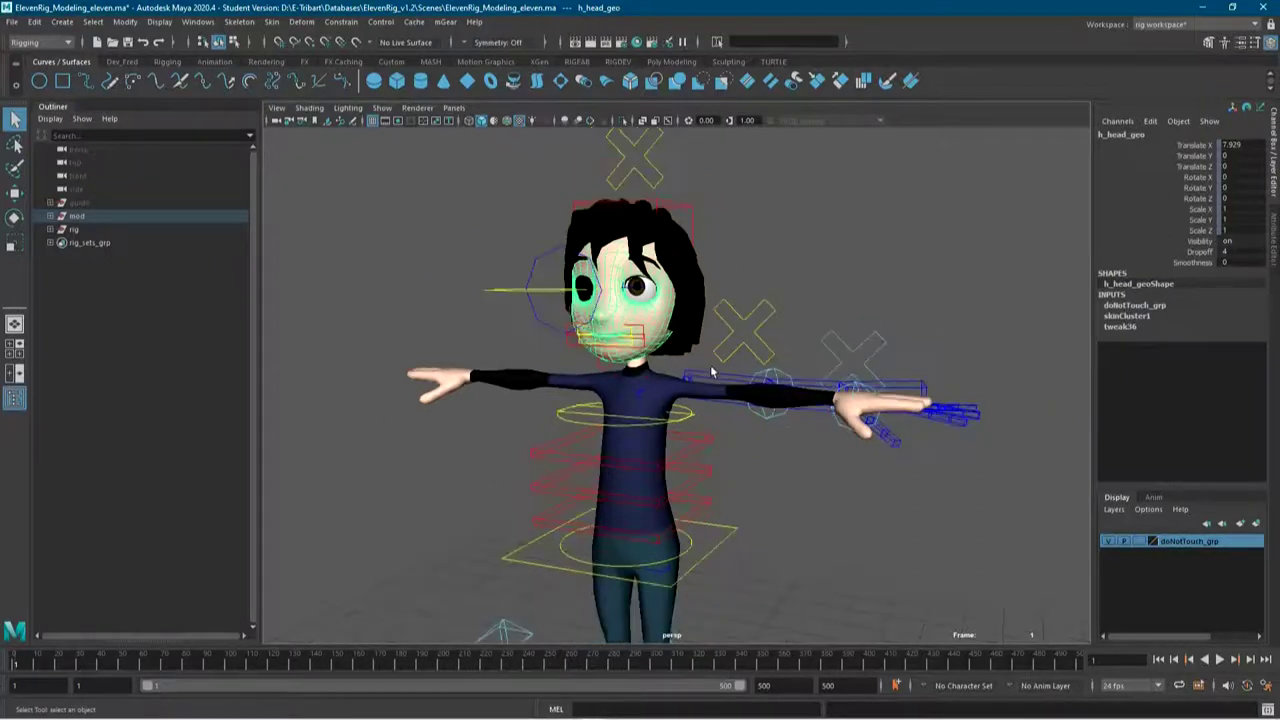
pyautogui.scroll(-2, 710, 365)
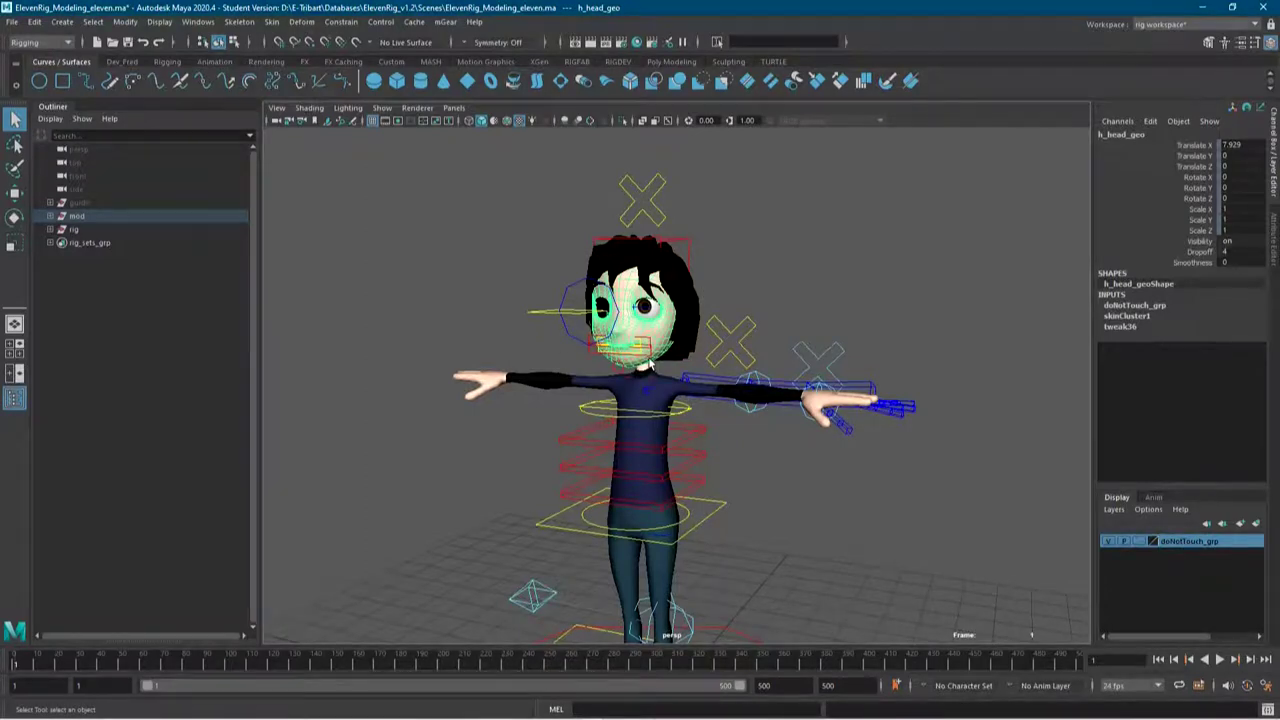
pyautogui.scroll(-1, 660, 348)
pyautogui.scroll(-2, 620, 358)
pyautogui.scroll(-1, 590, 366)
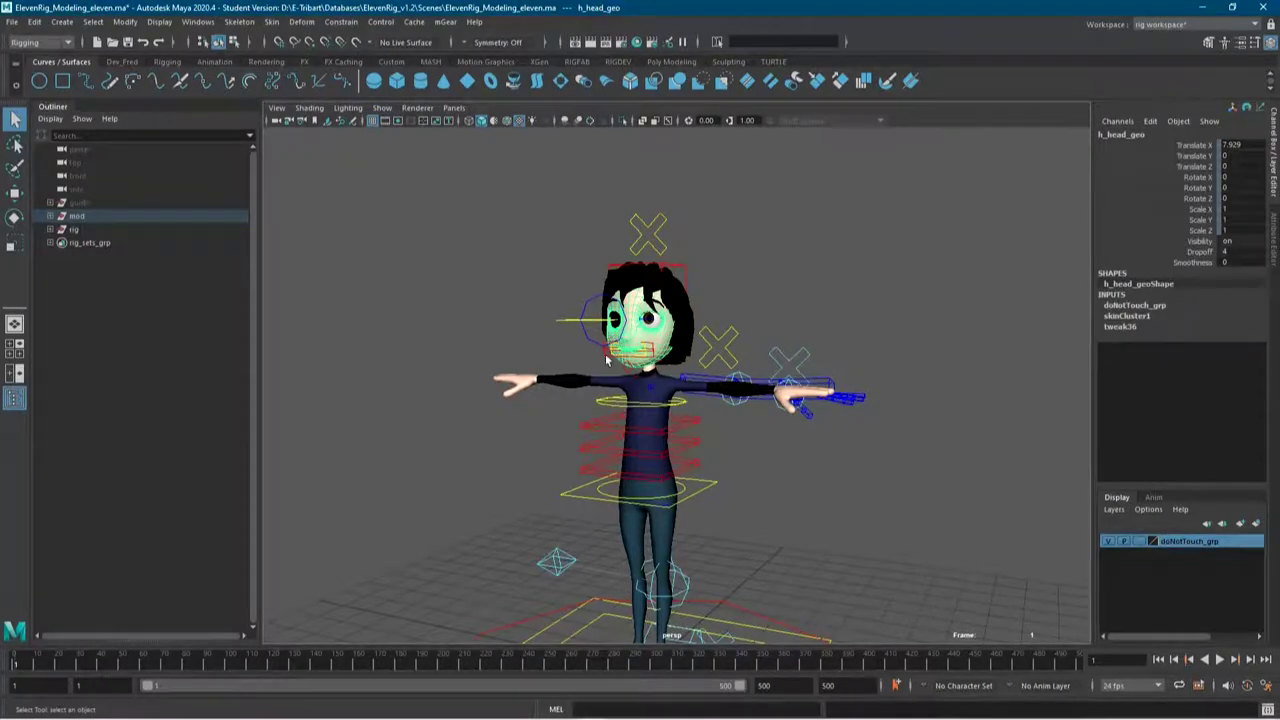
pyautogui.scroll(1, 606, 362)
pyautogui.scroll(2, 607, 372)
pyautogui.moveTo(566, 316)
pyautogui.keyDown('alt'); pyautogui.mouseDown()
pyautogui.moveTo(640, 400)
pyautogui.moveTo(600, 460)
pyautogui.mouseUp(); pyautogui.keyUp('alt')
pyautogui.scroll(3, 660, 420)
# Open and close the mouth by moving mouth_C0_jaw_ctl
pyautogui.press('w')
pyautogui.click(508, 508)
pyautogui.moveTo(515, 500); pyautogui.dragTo(506, 471, button='middle')
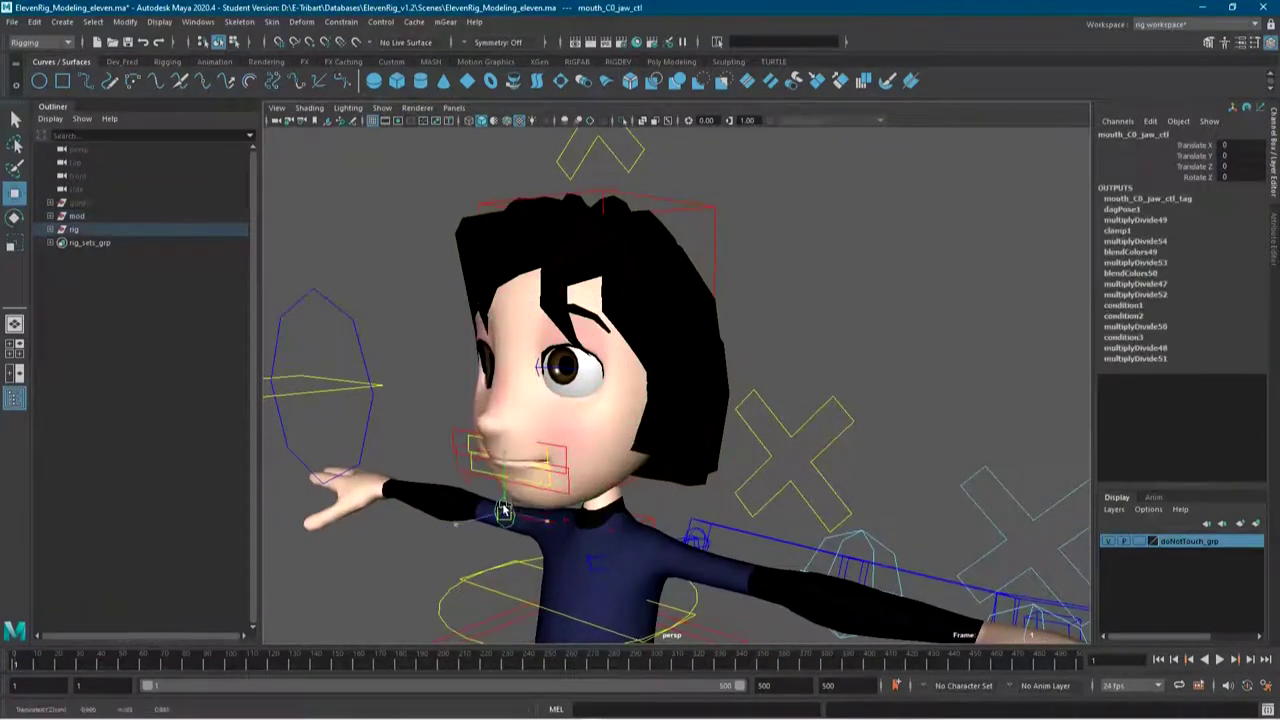
# Hide the hair, left eyebrow and left eyelashes with Ctrl+H
pyautogui.click(568, 402)
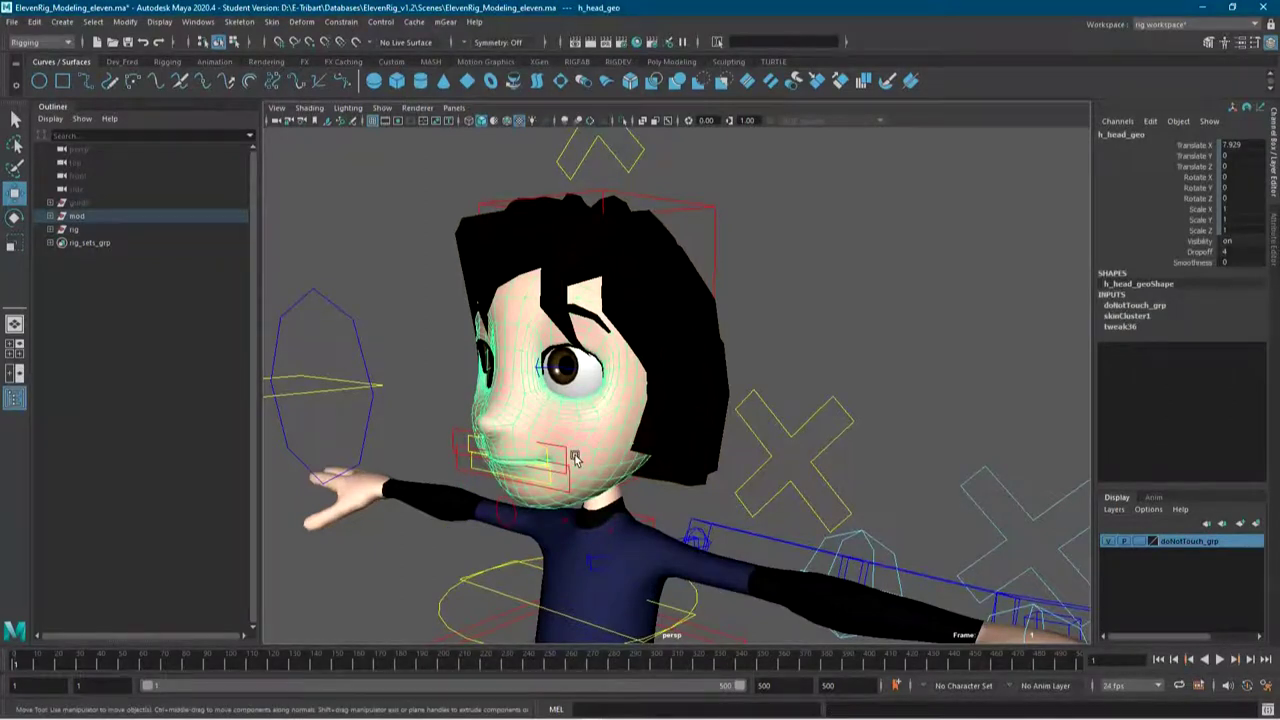
pyautogui.click(660, 300)
pyautogui.hotkey('ctrl', 'h')
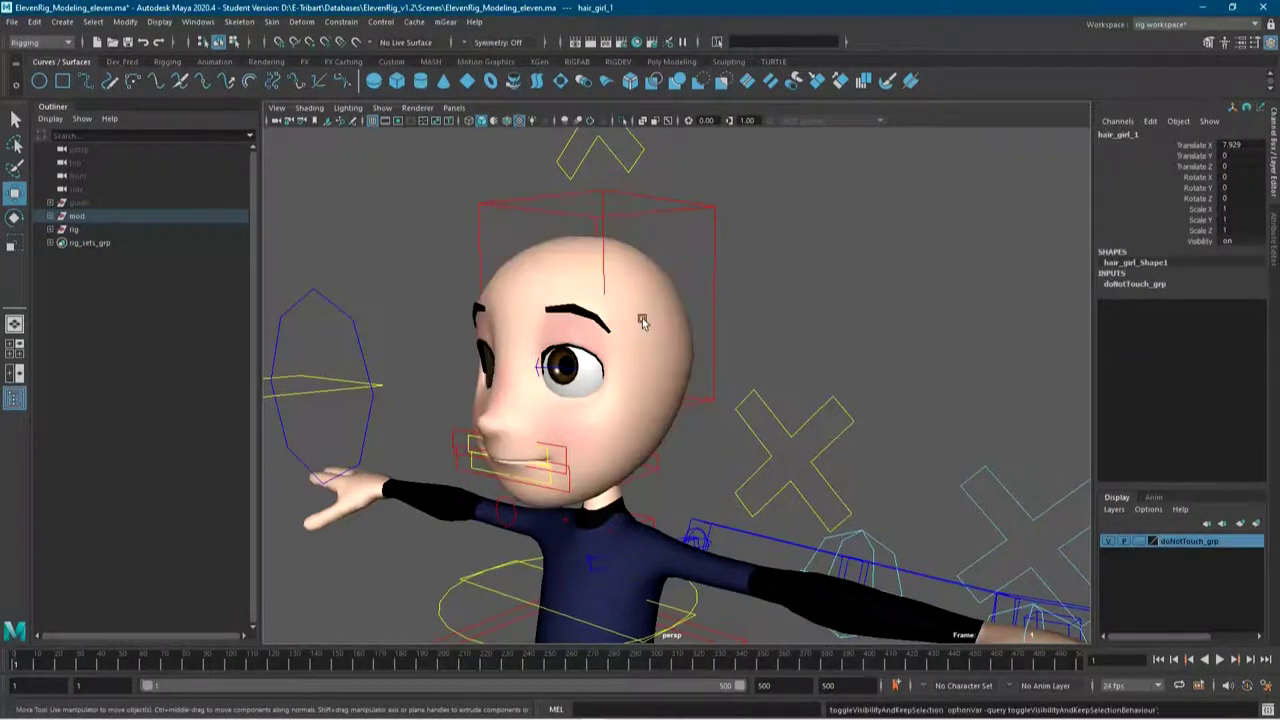
pyautogui.click(595, 320)
pyautogui.hotkey('ctrl', 'h')
pyautogui.scroll(3, 600, 354)
pyautogui.keyDown('alt'); pyautogui.moveTo(600, 354); pyautogui.dragTo(674, 336); pyautogui.keyUp('alt')
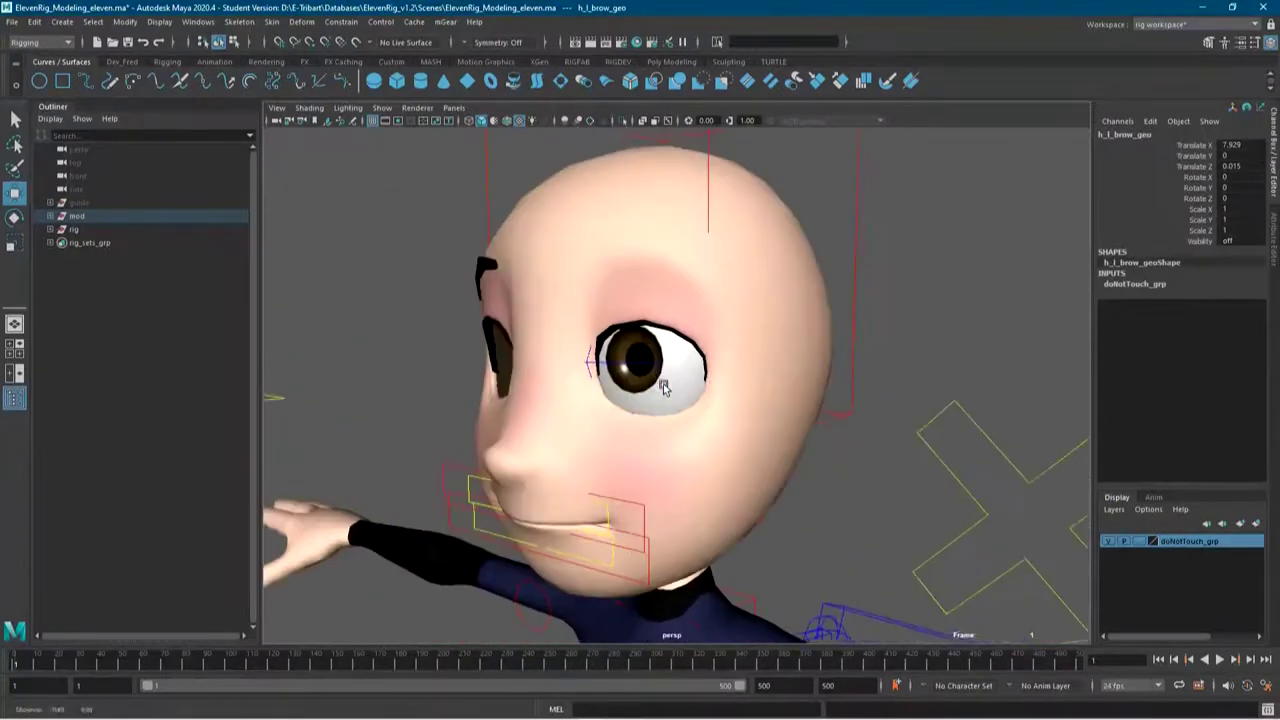
pyautogui.click(672, 333)
pyautogui.hotkey('ctrl', 'h')
# Orbit to the side of the face and open the mGear menu for Rigbits
pyautogui.scroll(3, 677, 400)
pyautogui.scroll(3, 734, 403)
pyautogui.scroll(-3, 734, 403)
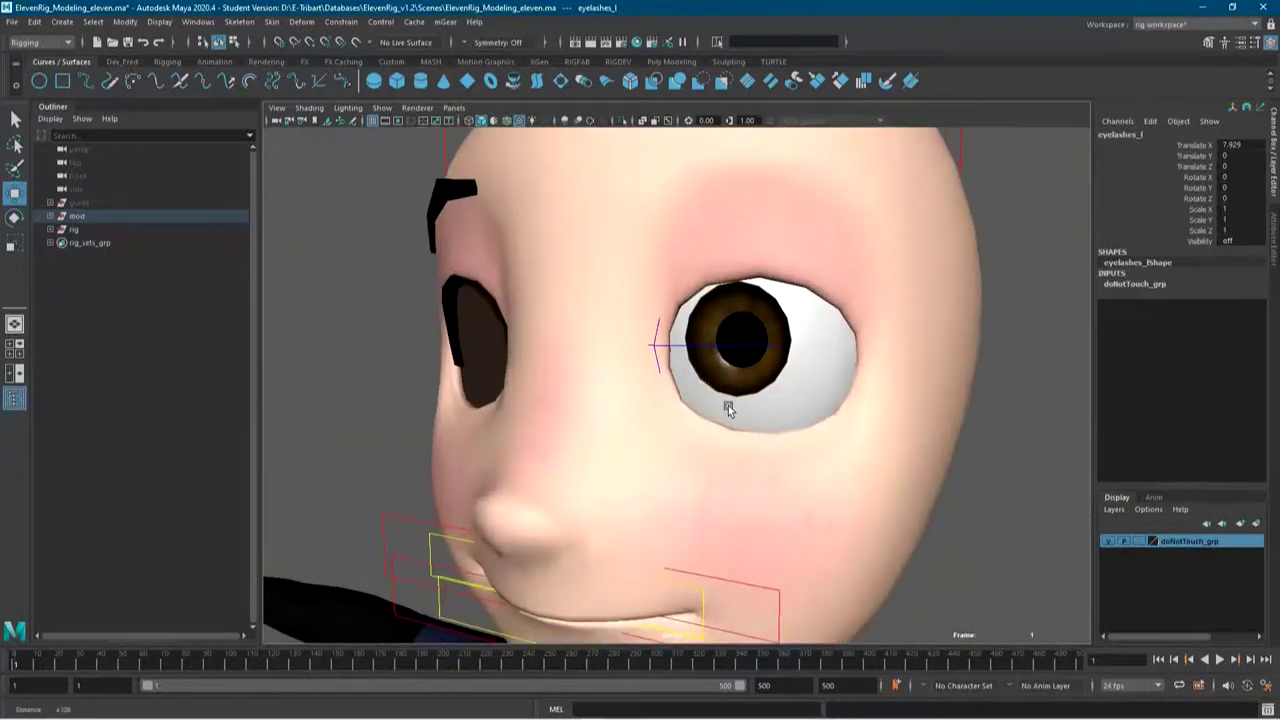
pyautogui.keyDown('alt'); pyautogui.moveTo(728, 405); pyautogui.dragTo(694, 429); pyautogui.keyUp('alt')
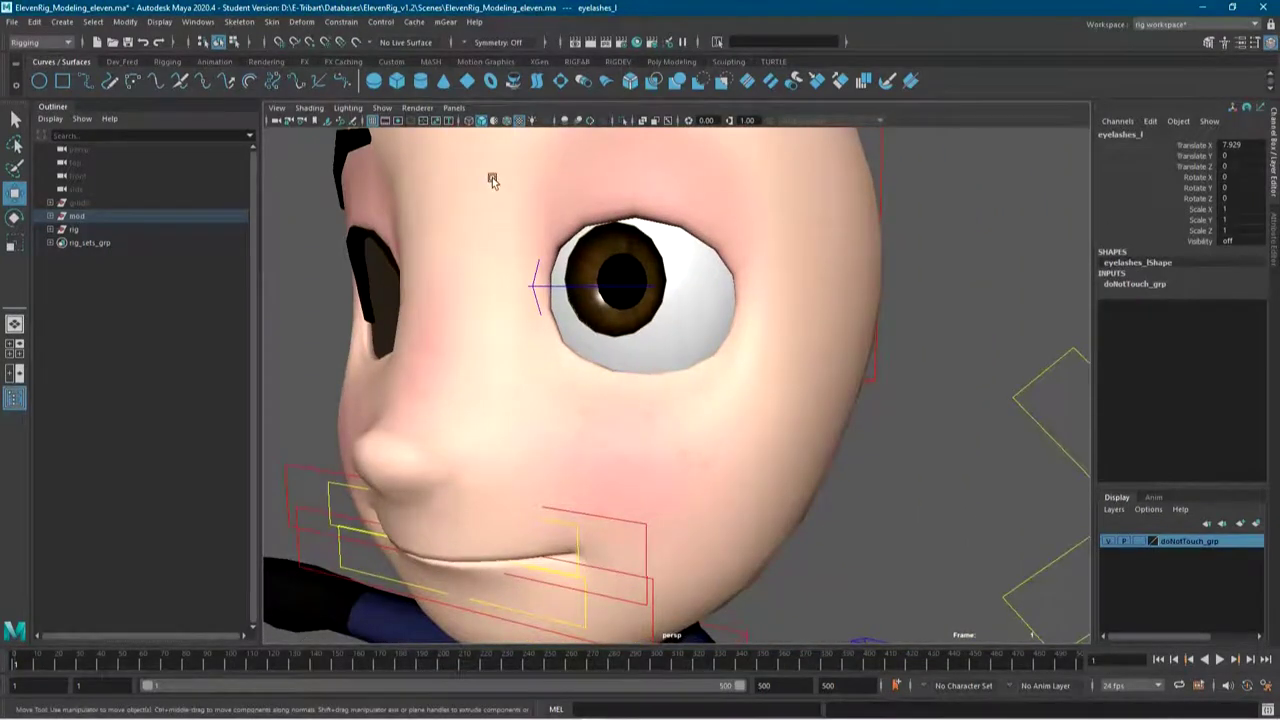
pyautogui.scroll(-3, 677, 282)
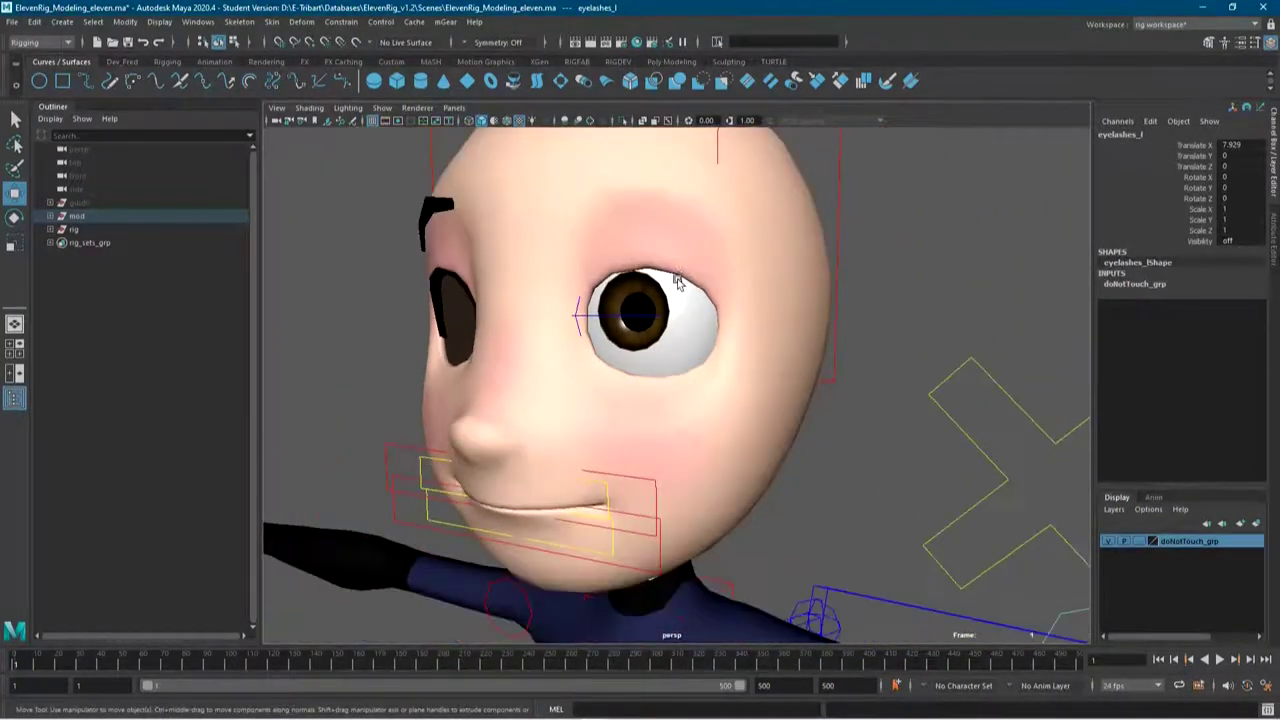
pyautogui.click(445, 21)
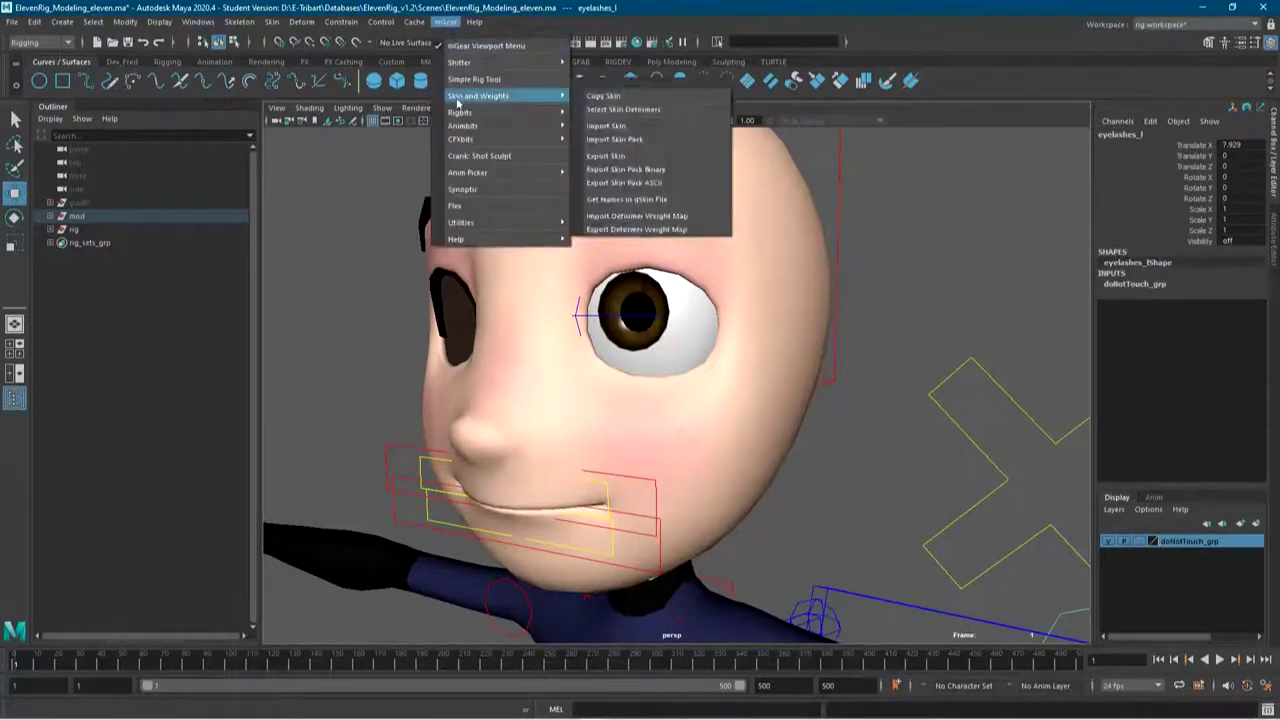
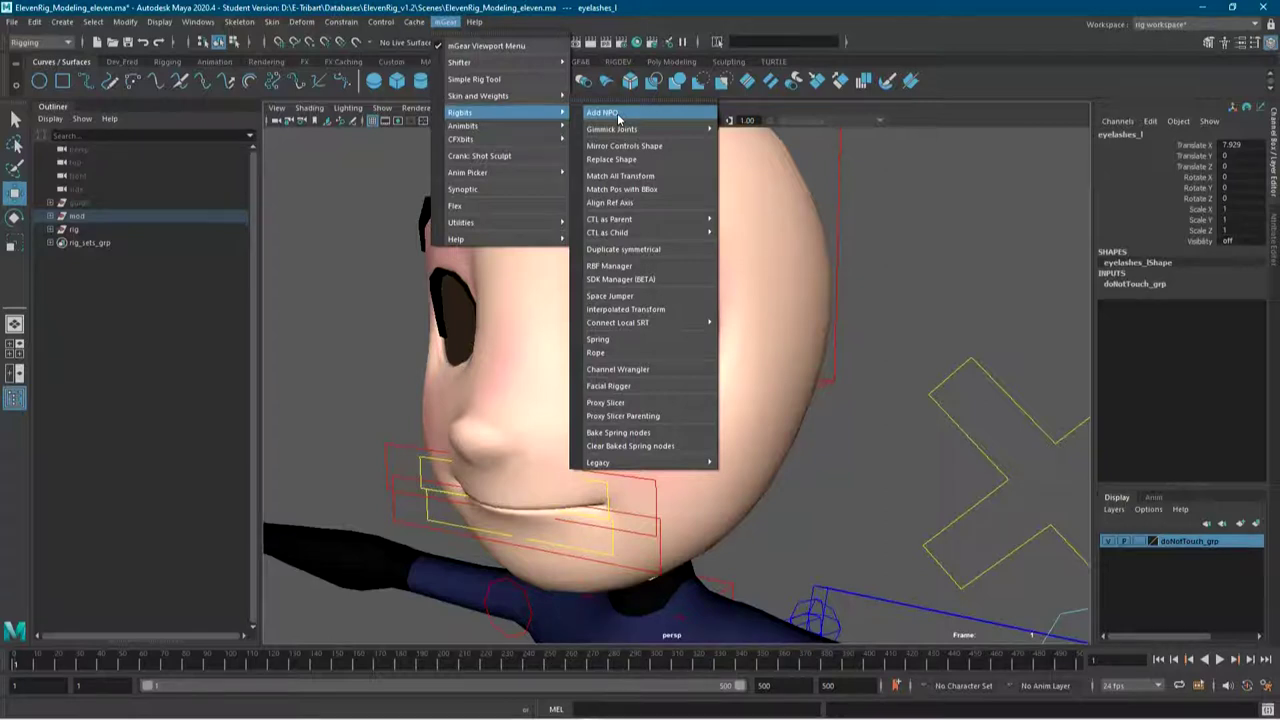
# Open mGear's Facial Rigger off to the upper-left and browse its Brows Rigger and Lips Rigger pages
pyautogui.click(614, 389)
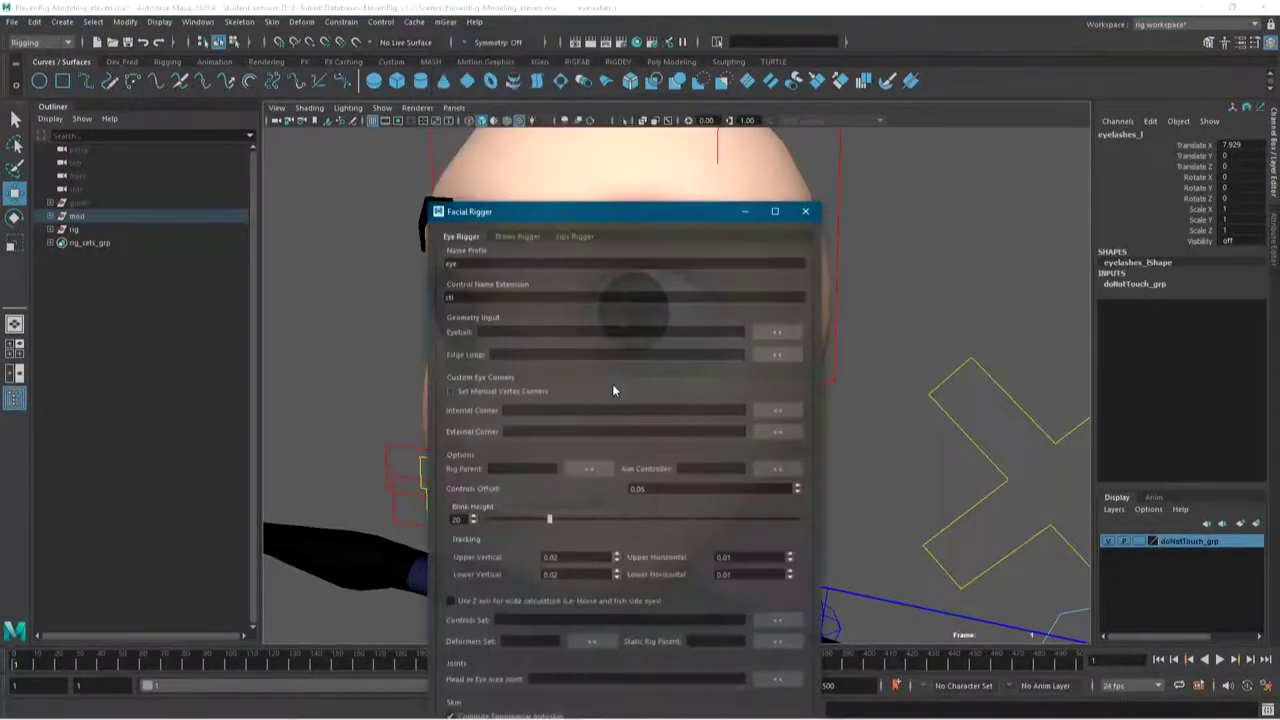
pyautogui.moveTo(569, 217); pyautogui.dragTo(246, 54)
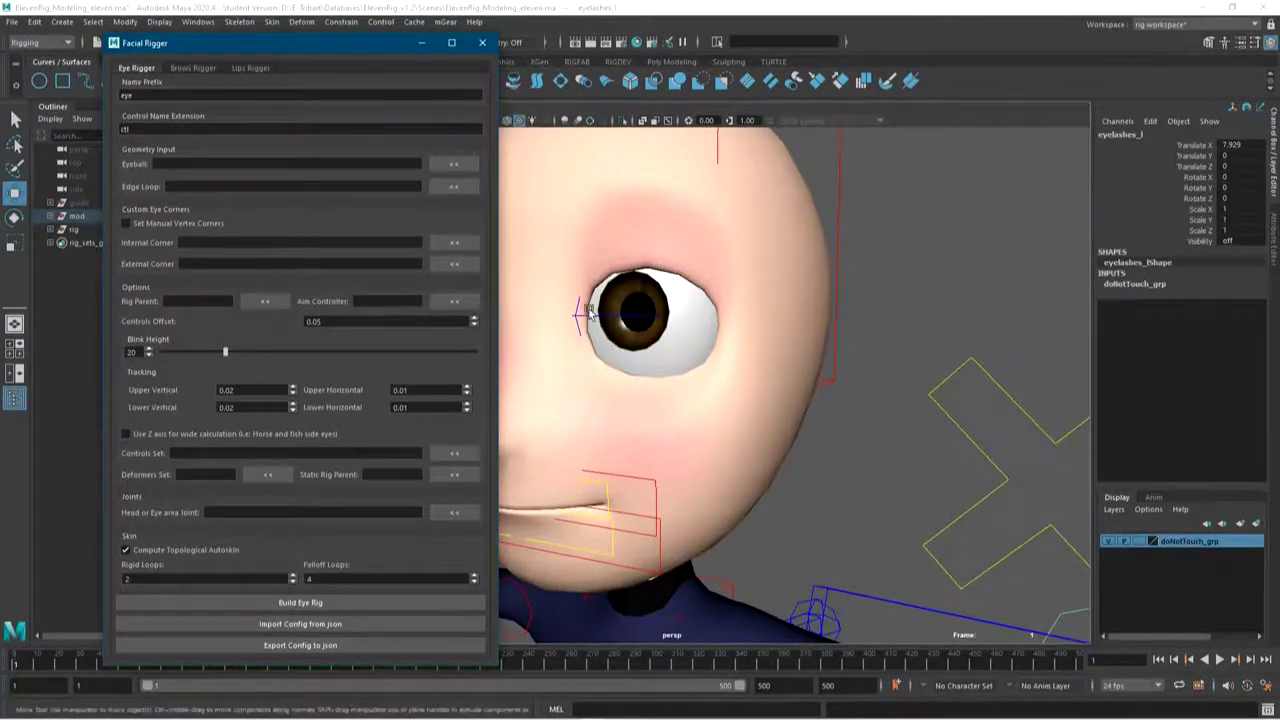
pyautogui.click(183, 68)
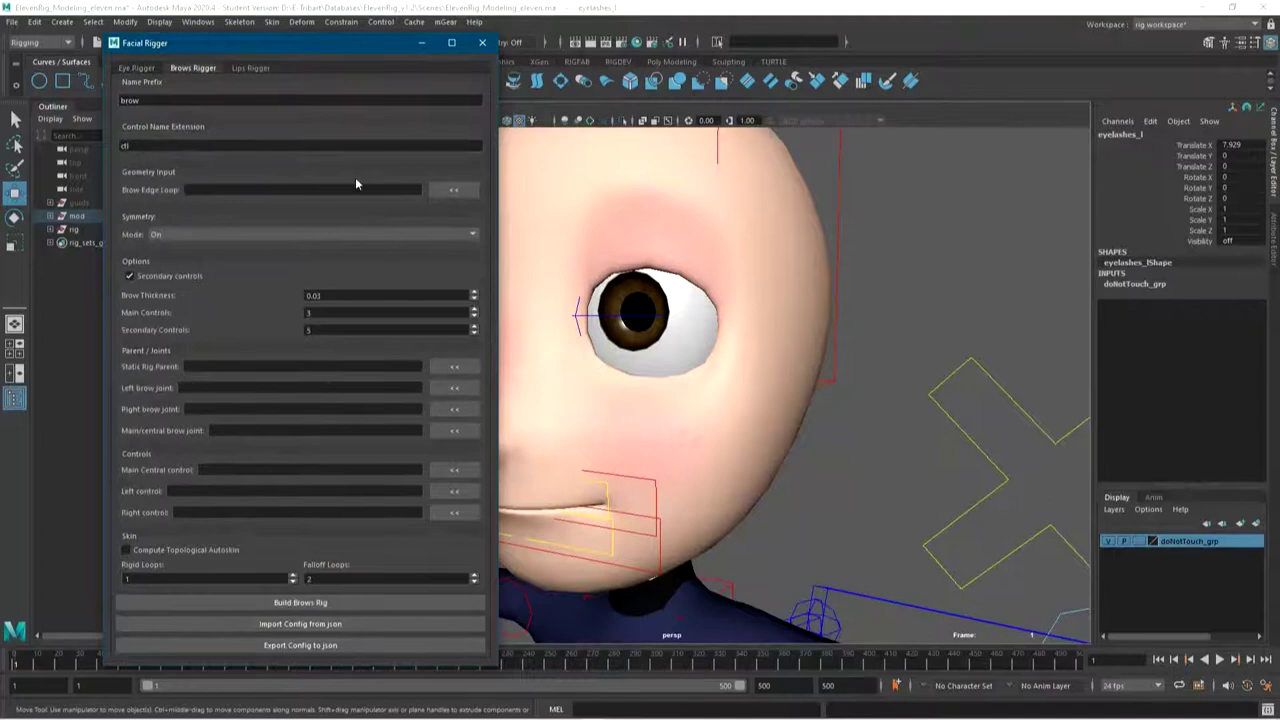
pyautogui.click(245, 67)
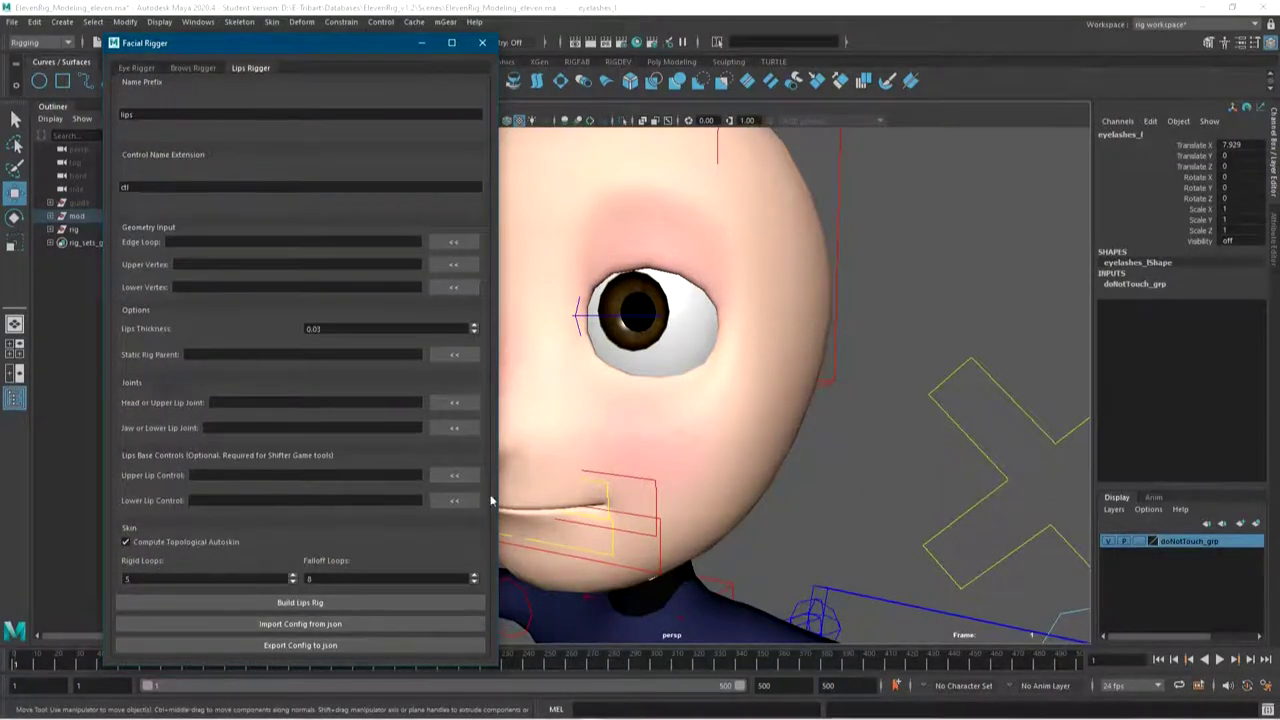
# Load the eyeball mesh Vitor_Eye_olho_geo into the Eye Rigger's Eyeball field
pyautogui.click(140, 68)
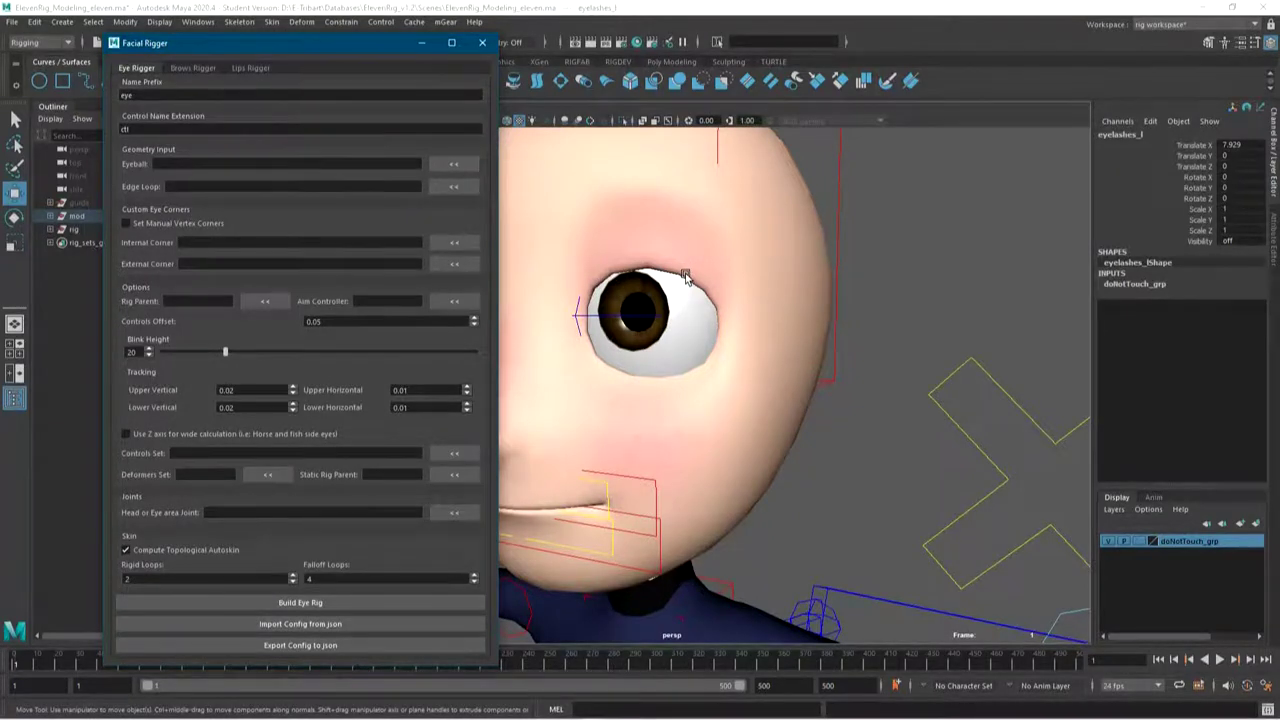
pyautogui.keyDown('alt'); pyautogui.moveTo(686, 278); pyautogui.dragTo(830, 379); pyautogui.keyUp('alt')
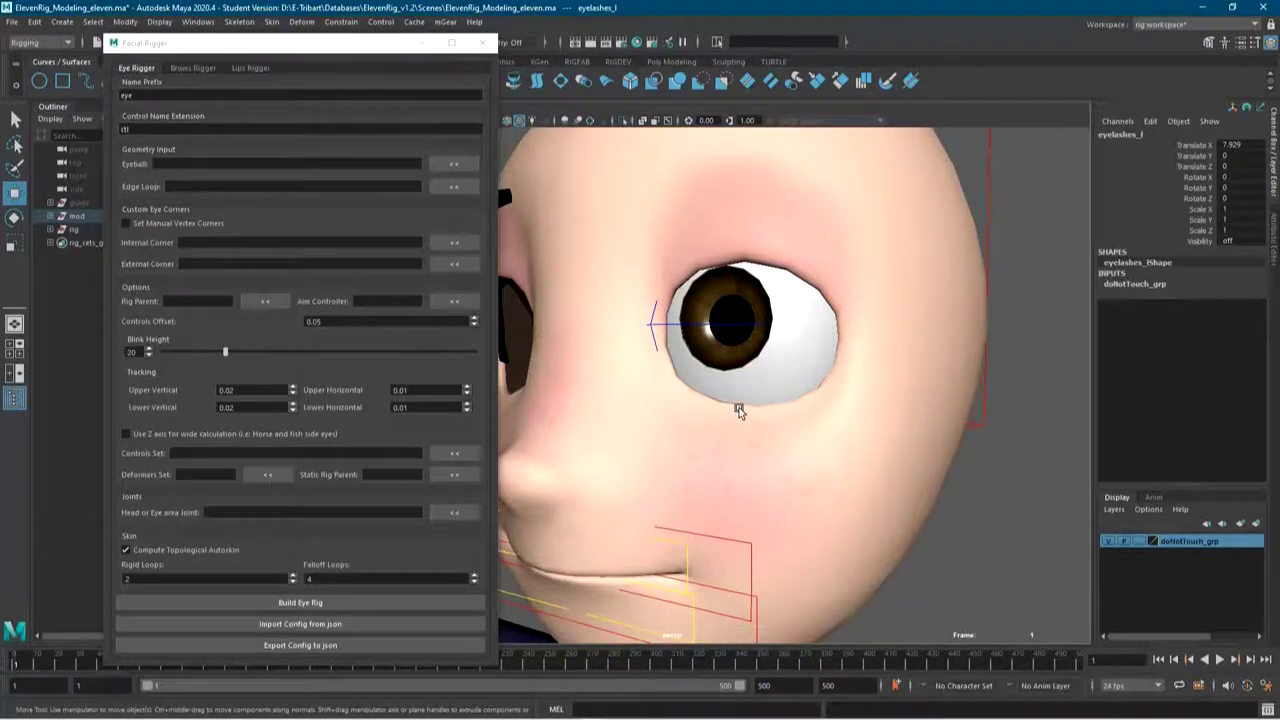
pyautogui.click(751, 261)
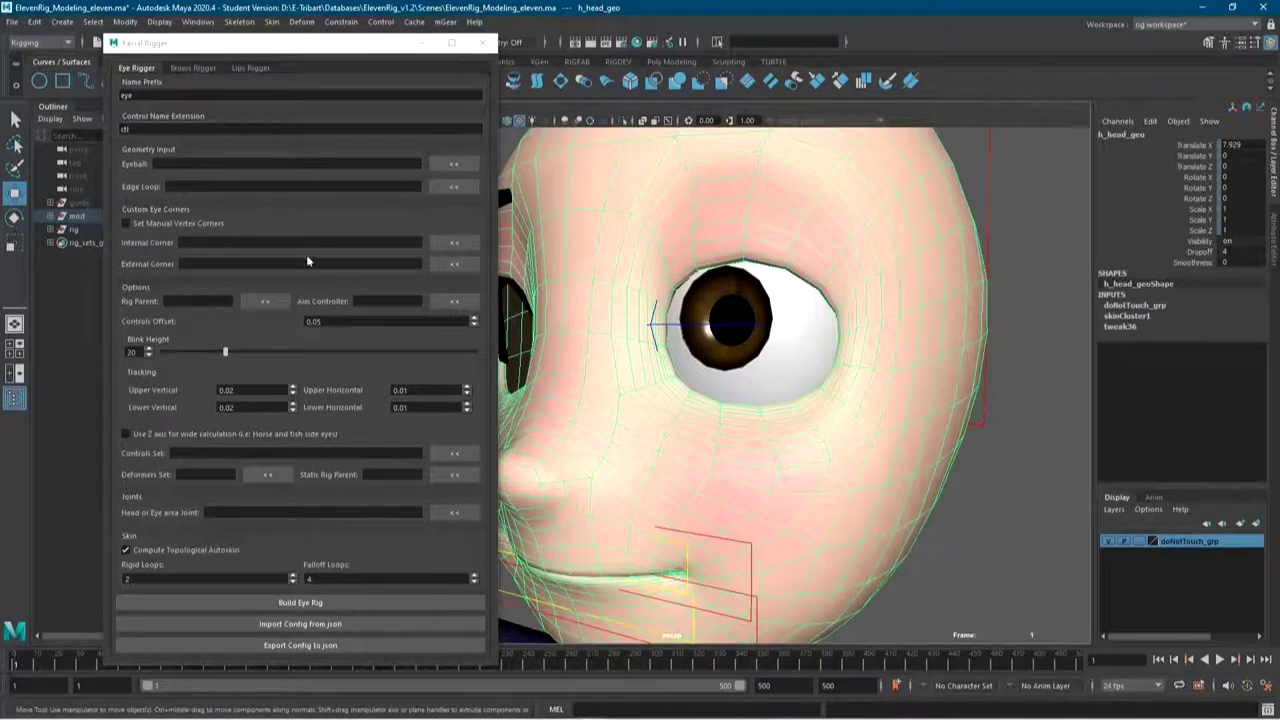
pyautogui.click(799, 330)
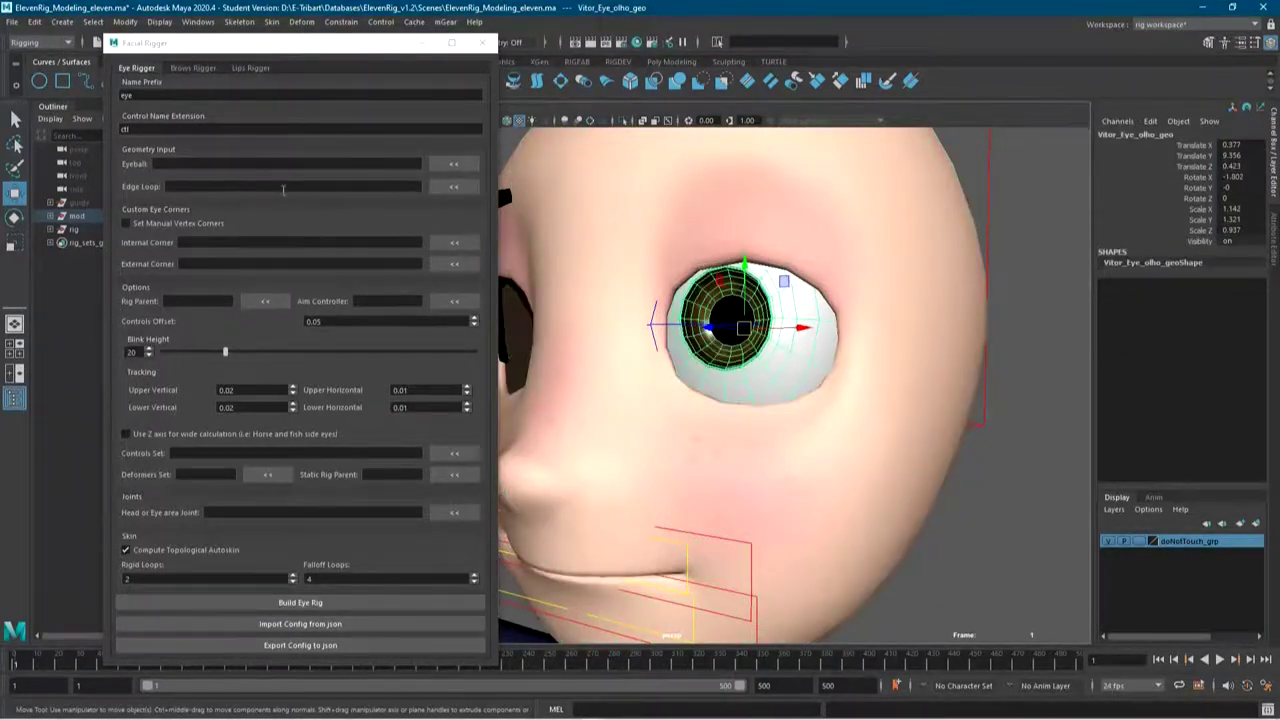
pyautogui.click(453, 163)
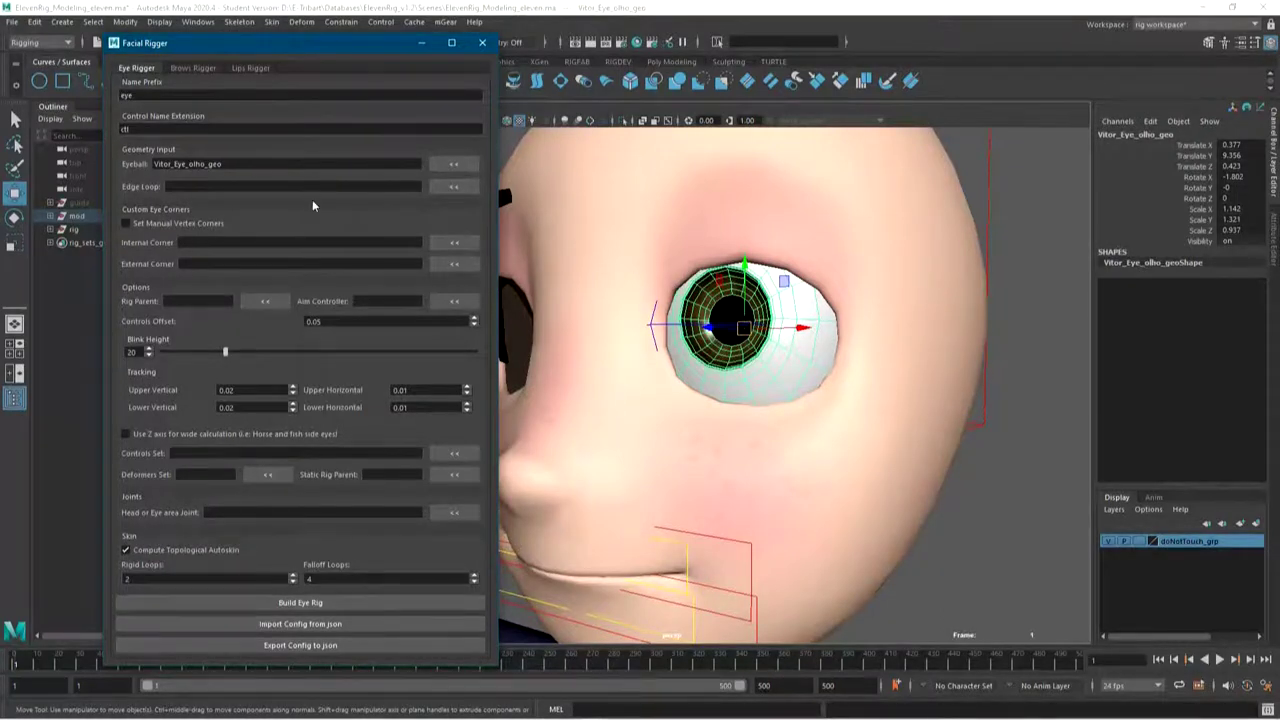
# Put h_head_geo into edge component selection mode
pyautogui.click(707, 275)
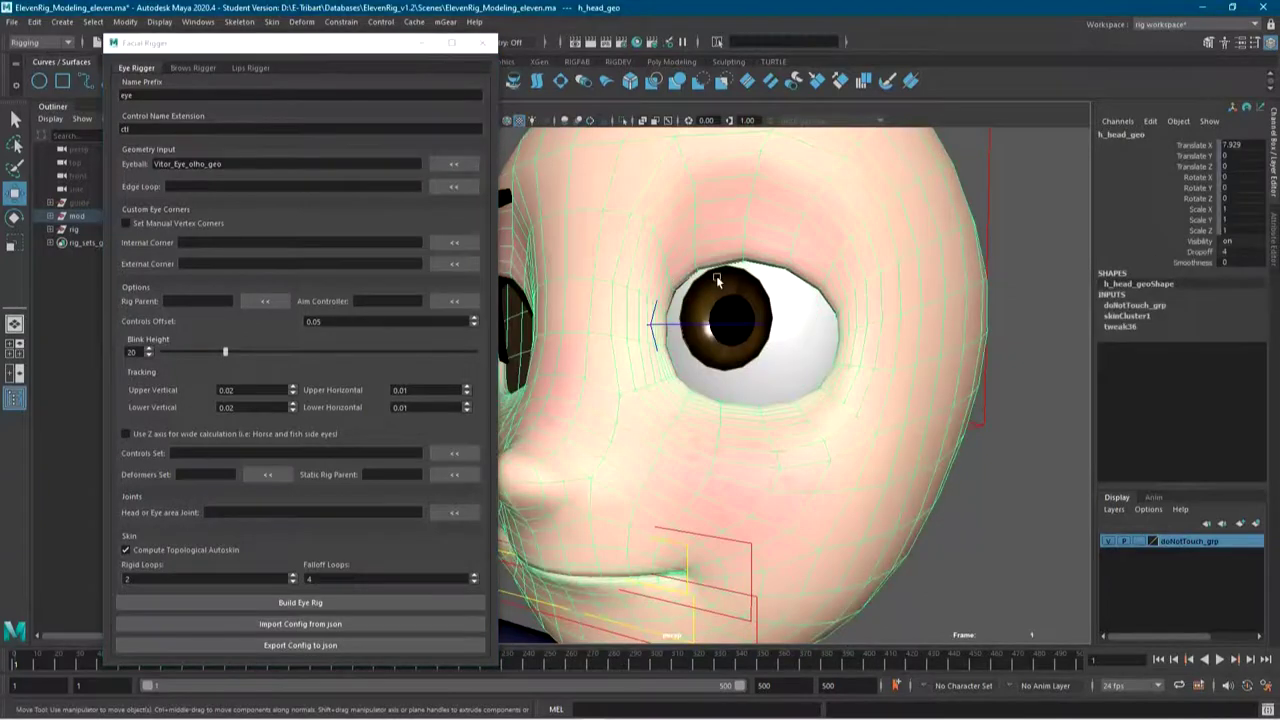
pyautogui.scroll(5, 745, 310)
pyautogui.scroll(-3, 830, 350)
pyautogui.scroll(-2, 799, 398)
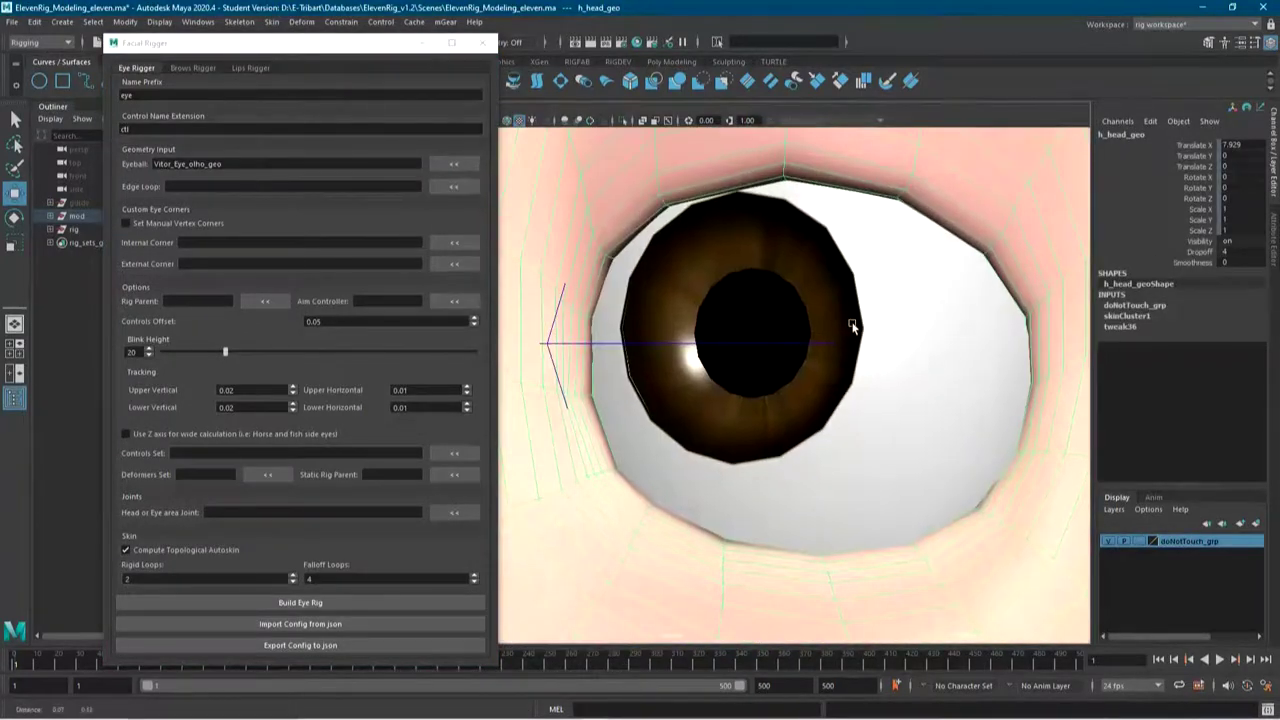
pyautogui.press('F8')
pyautogui.moveTo(866, 338); pyautogui.dragTo(870, 310, button='right')
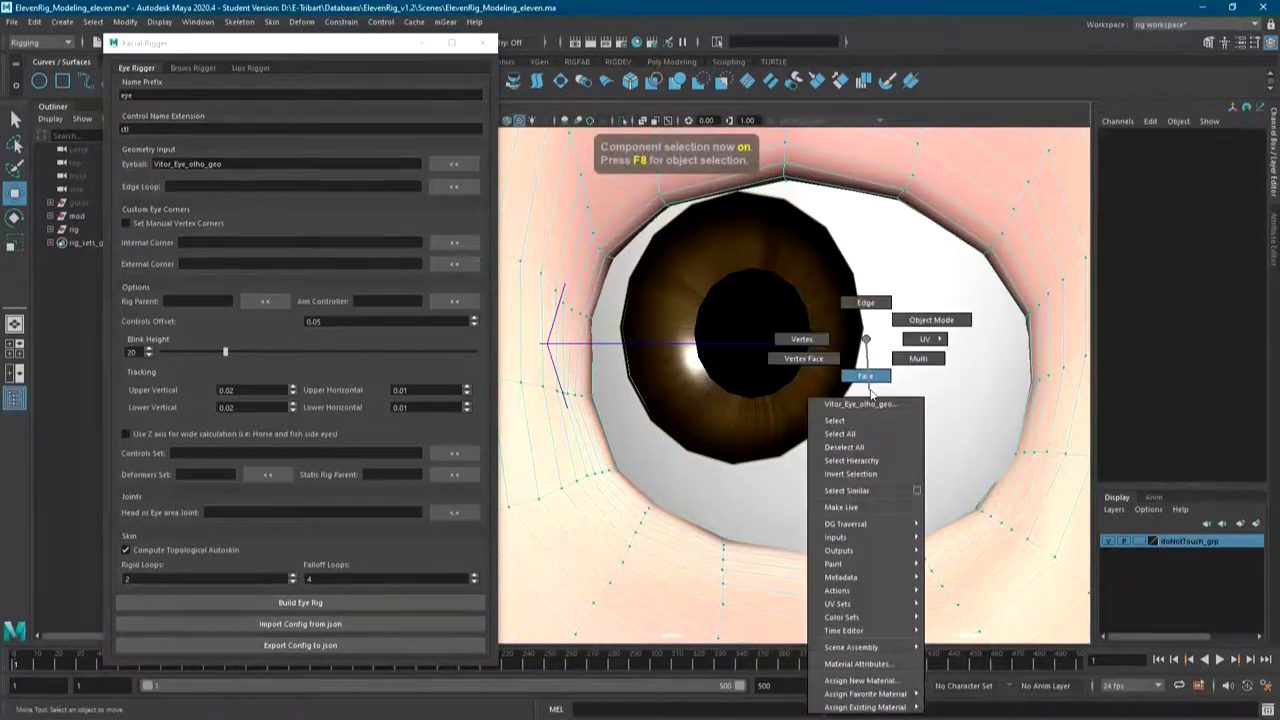
pyautogui.scroll(3, 670, 443)
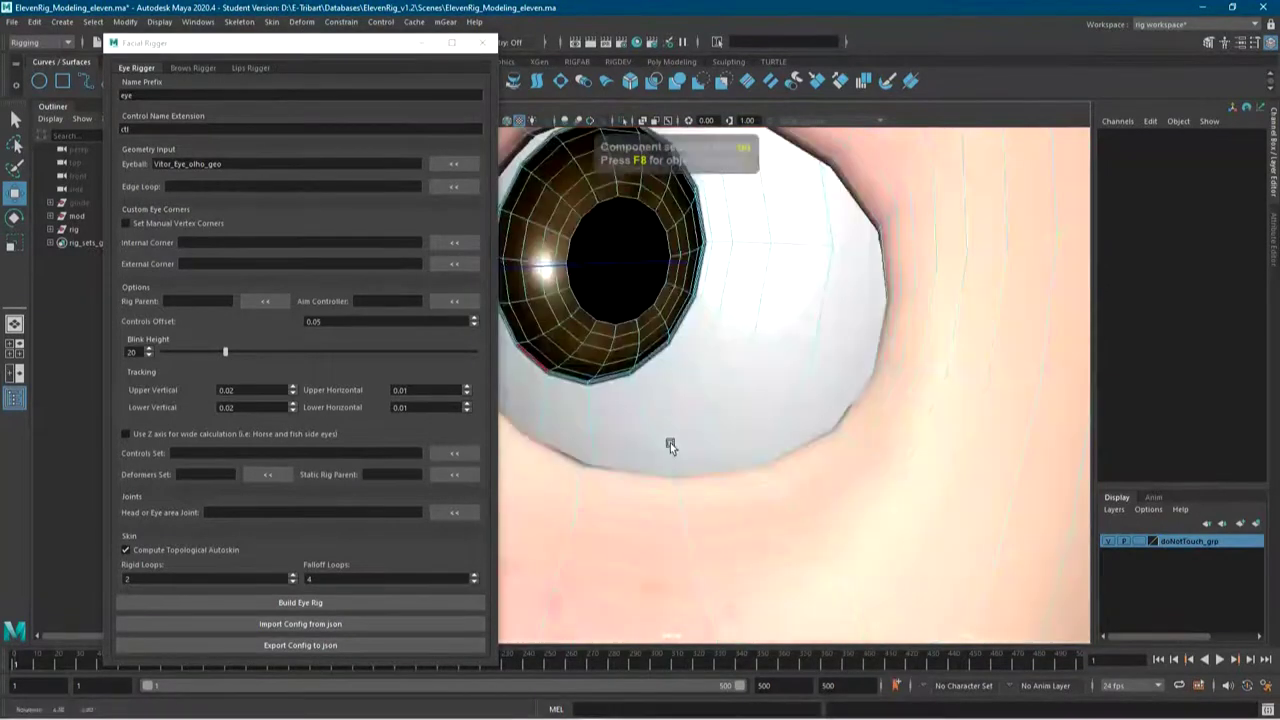
pyautogui.scroll(-3, 669, 447)
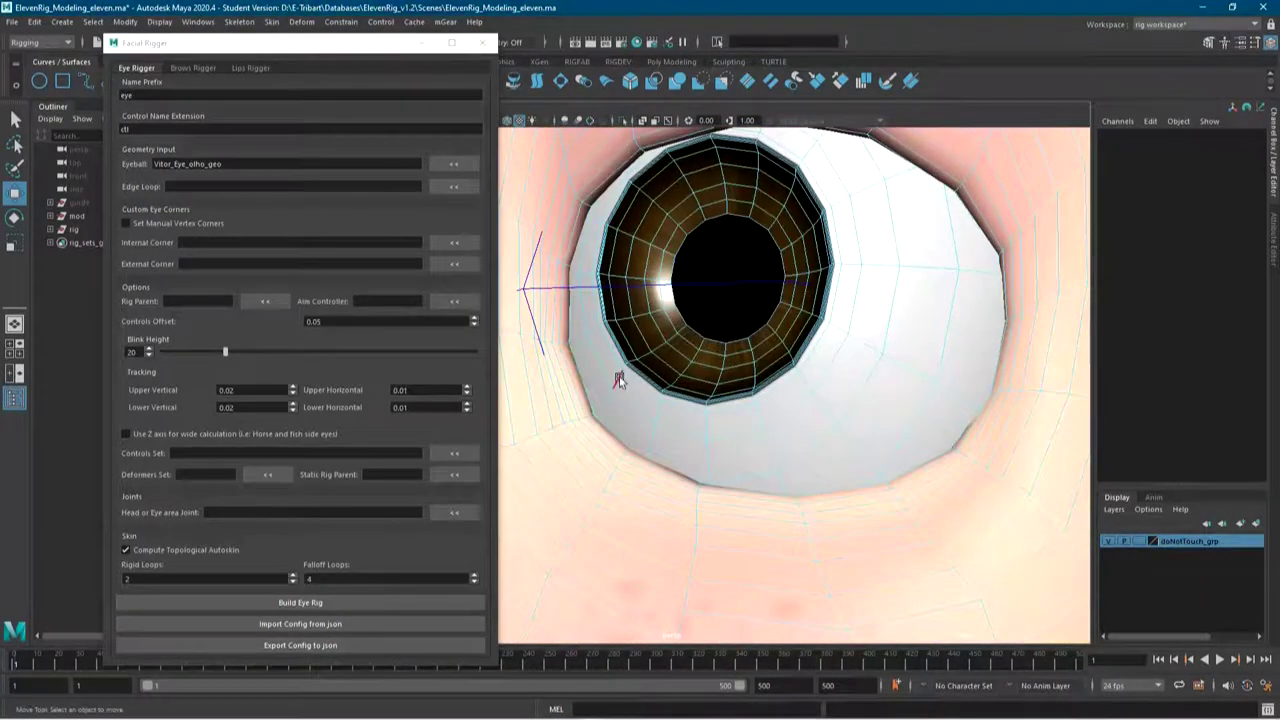
pyautogui.press('F8')
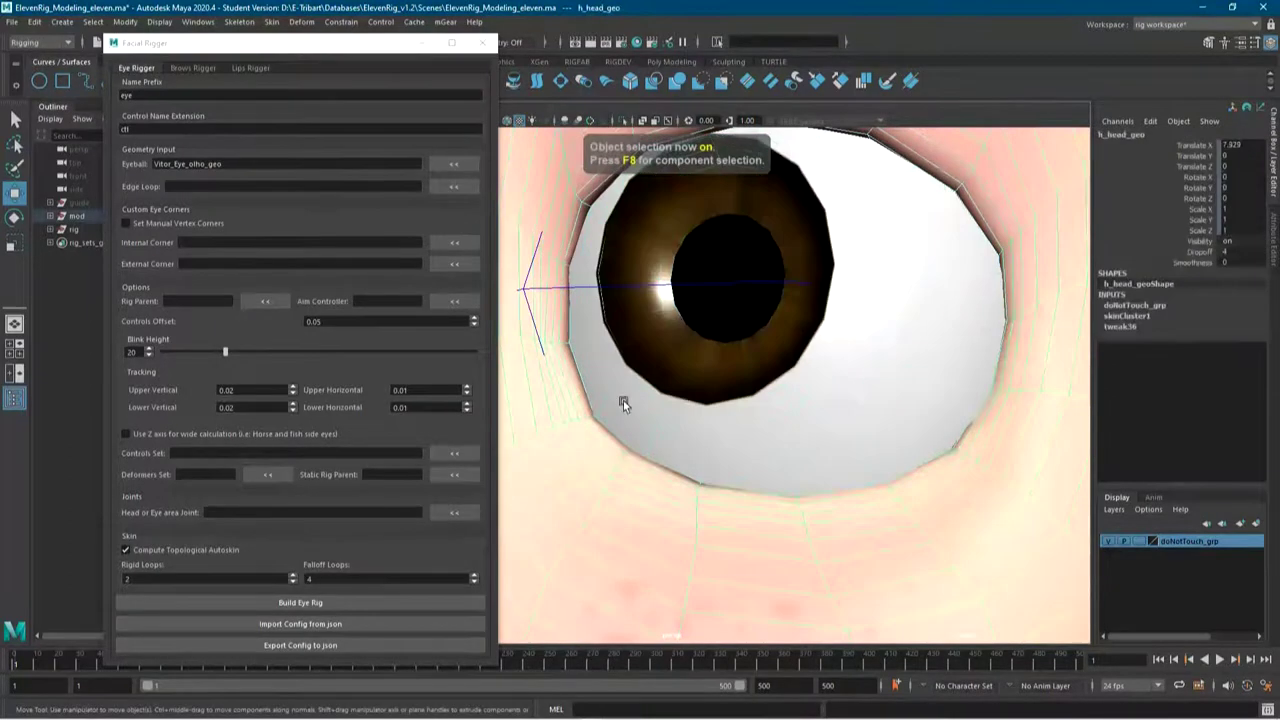
pyautogui.press('F8')
pyautogui.moveTo(717, 341)
pyautogui.mouseDown(button='right')
pyautogui.moveTo(722, 393)
pyautogui.moveTo(717, 302)
pyautogui.mouseUp(button='right')
# Select the eyelid edge loop in wireframe and load it as the Edge Loop, starting at e[2192]
pyautogui.moveTo(643, 400)
pyautogui.keyDown('alt'); pyautogui.mouseDown()
pyautogui.moveTo(763, 400)
pyautogui.moveTo(680, 408)
pyautogui.mouseUp(); pyautogui.keyUp('alt')
pyautogui.scroll(-2, 535, 345)
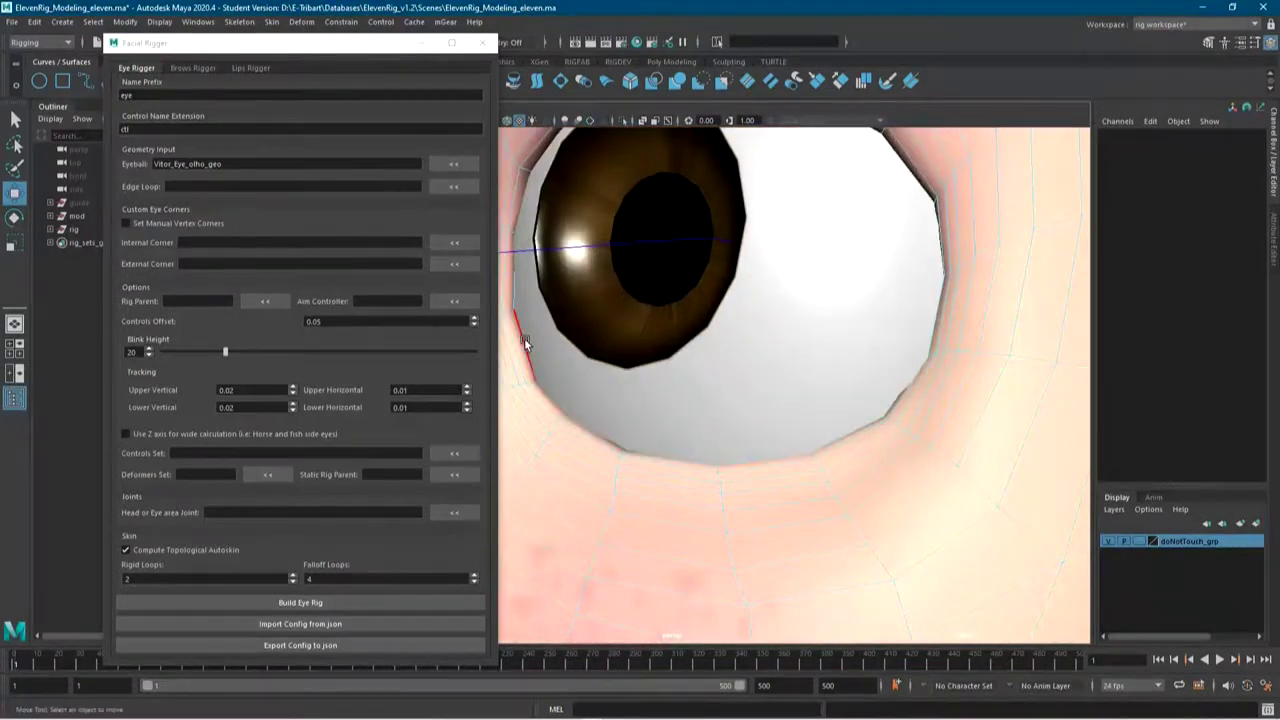
pyautogui.click(524, 338)
pyautogui.press('4')
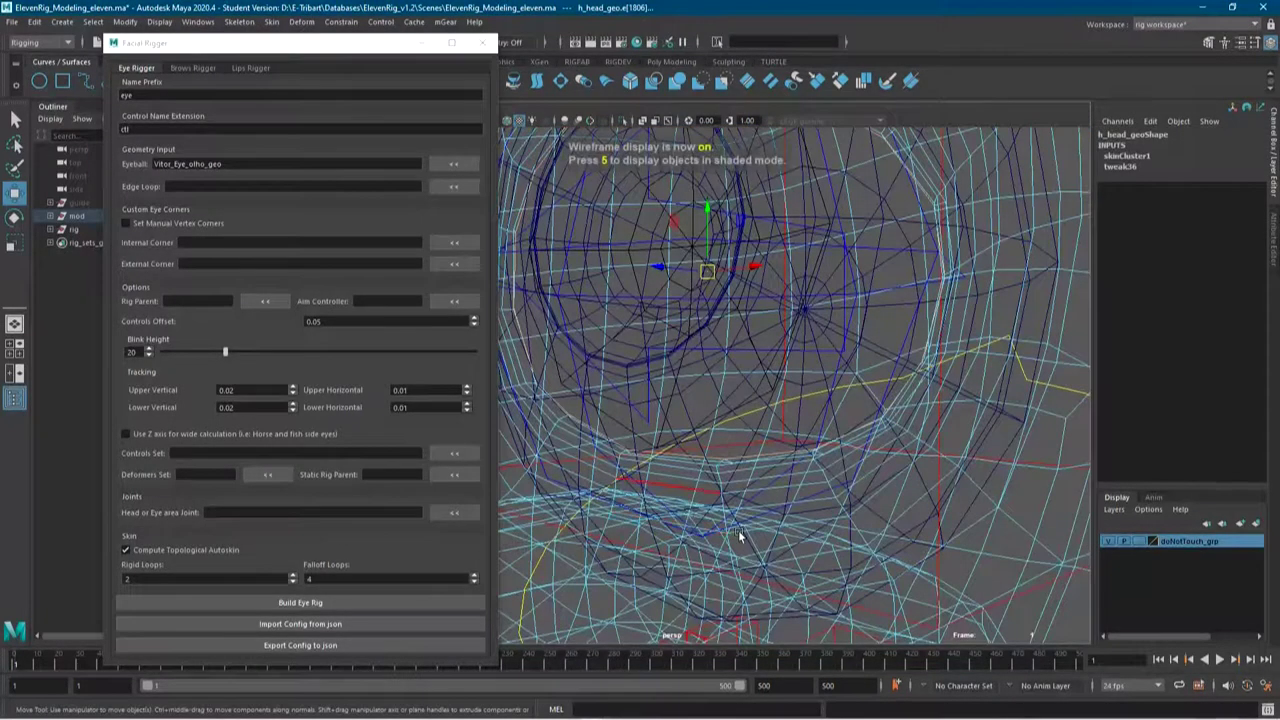
pyautogui.press('f')
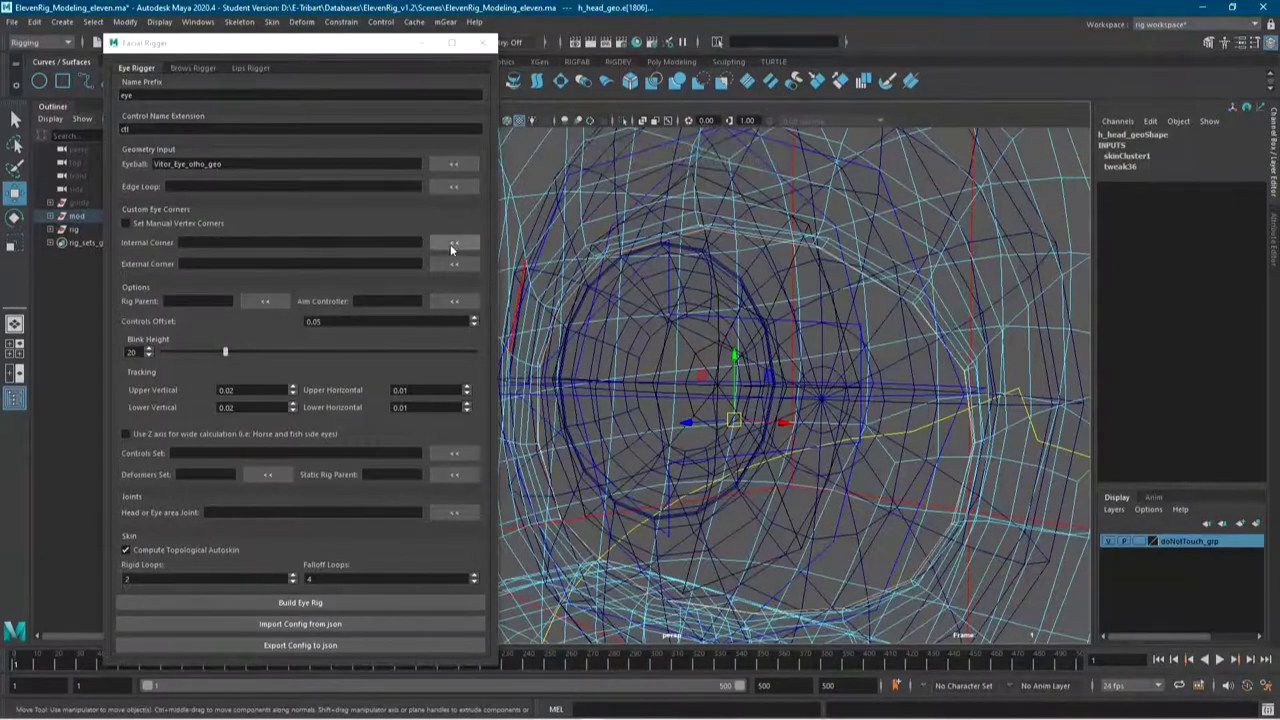
pyautogui.click(456, 186)
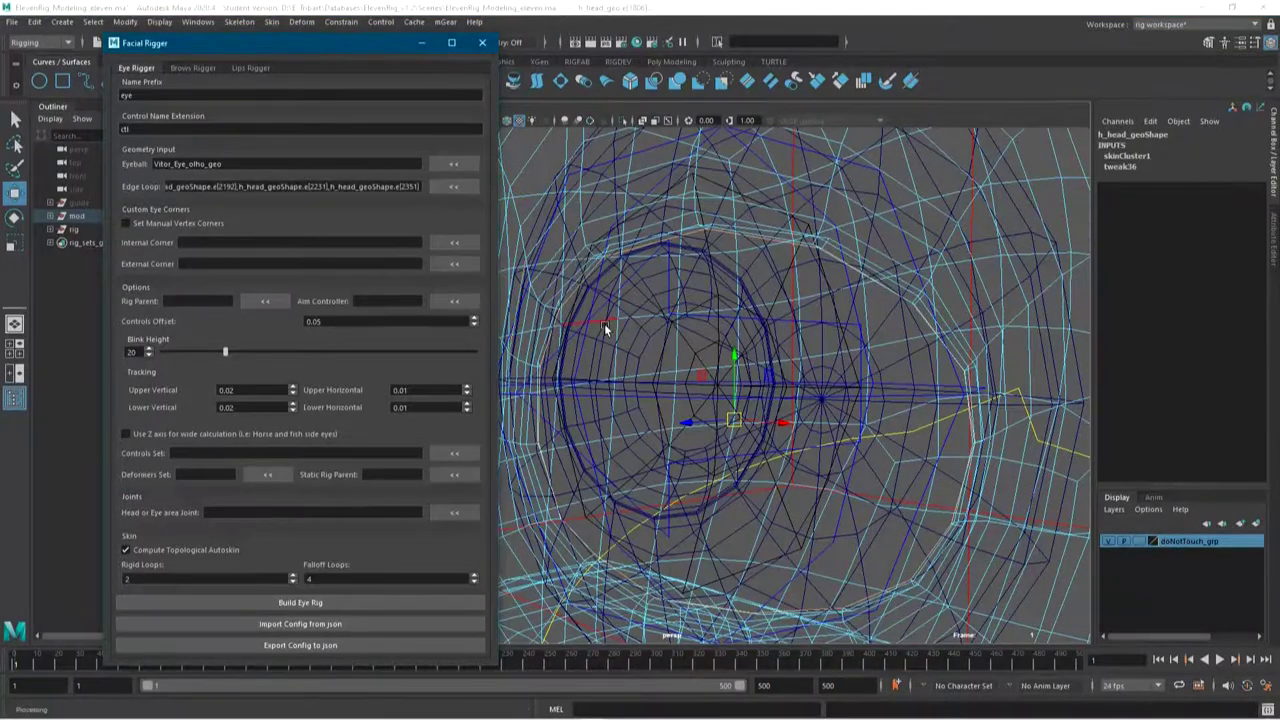
pyautogui.scroll(-2, 604, 323)
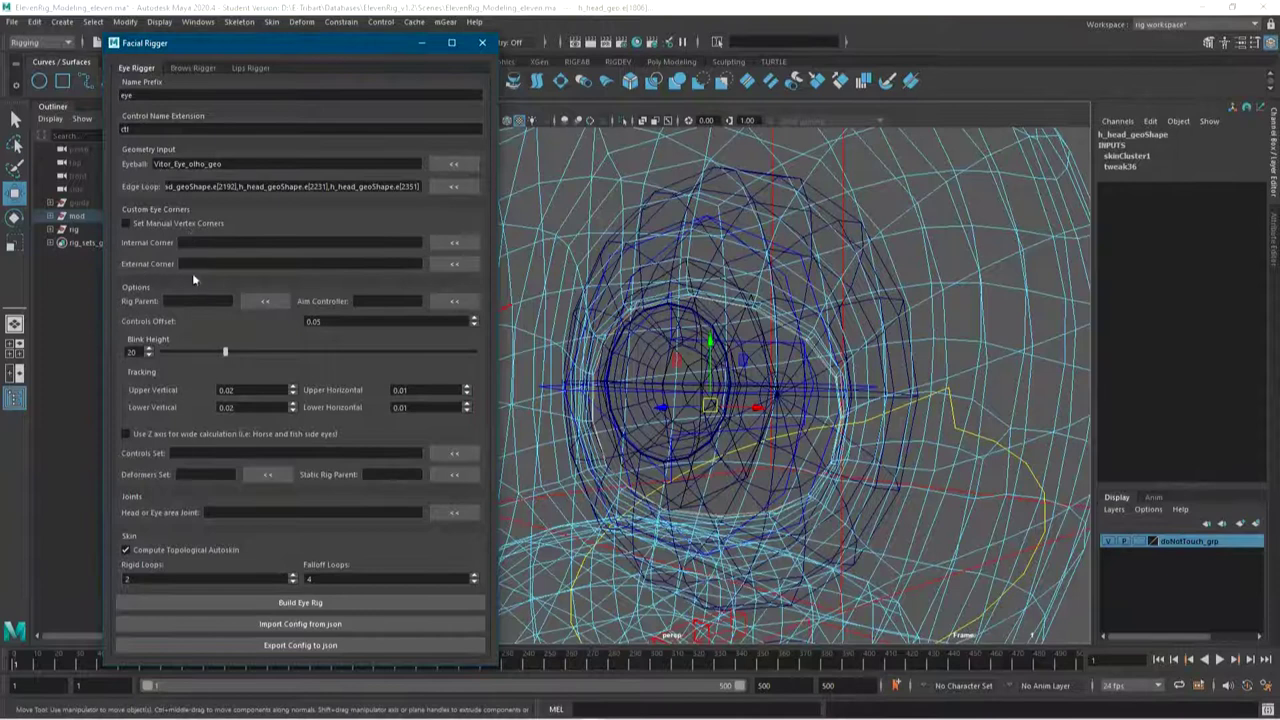
# Return to object mode with the viewport in textured shaded display
pyautogui.scroll(3, 736, 425)
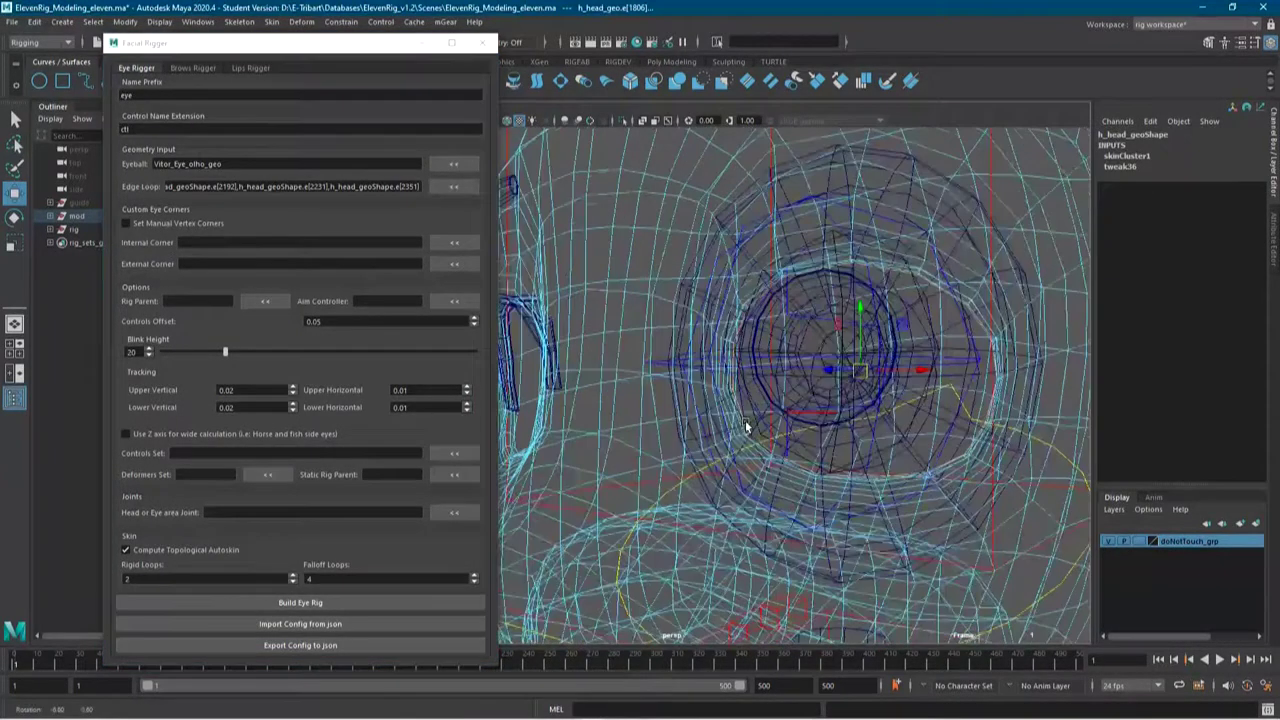
pyautogui.press('F8')
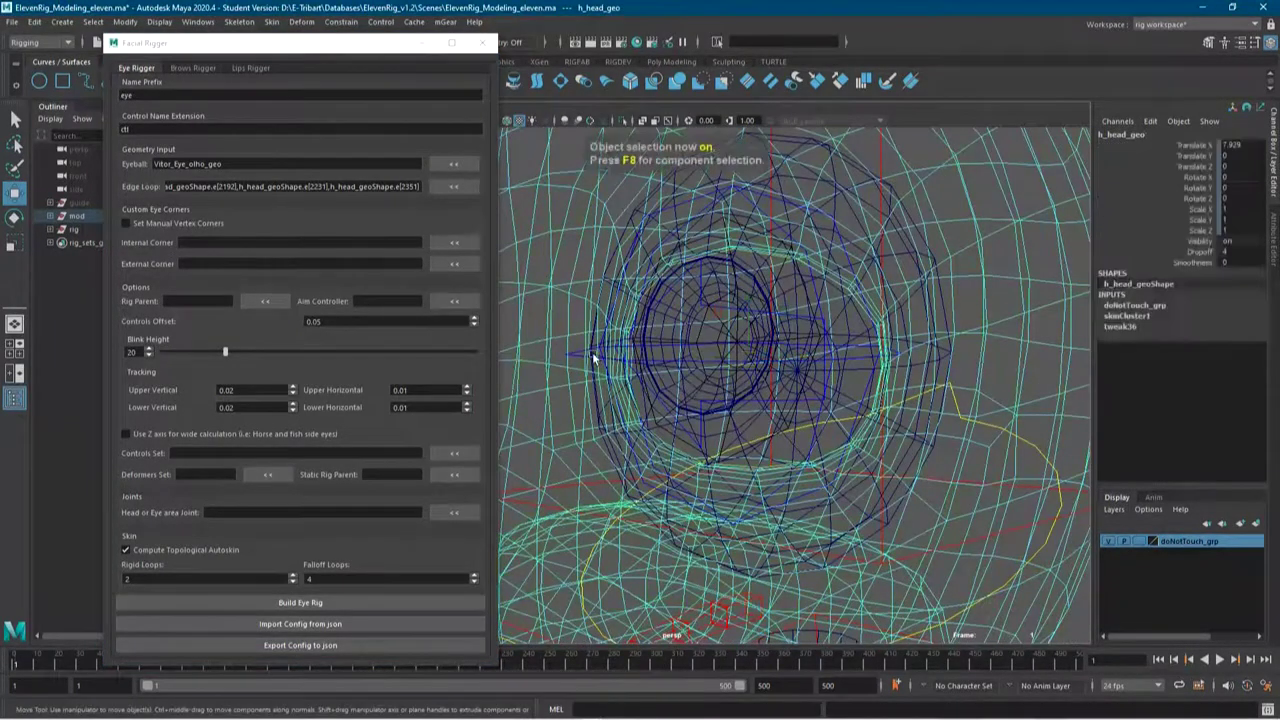
pyautogui.press('6')
pyautogui.scroll(2, 711, 407)
pyautogui.scroll(1, 663, 363)
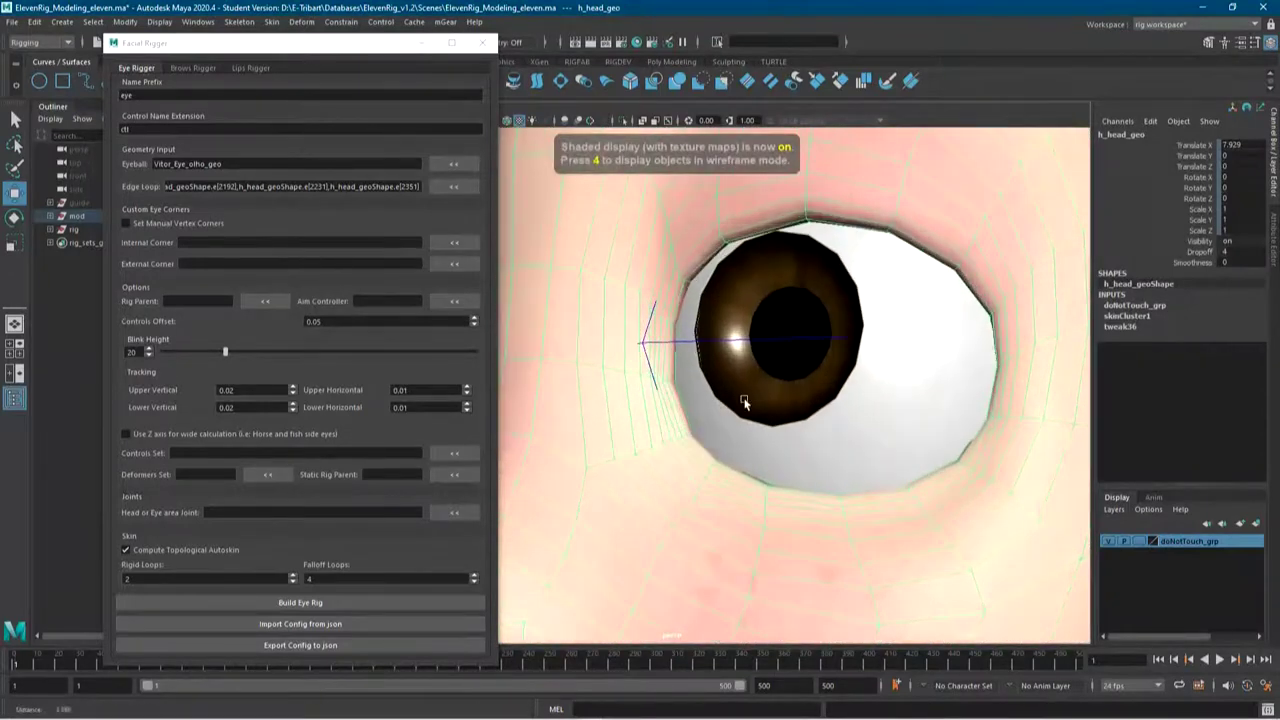
pyautogui.scroll(2, 703, 357)
# Inspect a vertex at the eye corner in vertex mode, then go back to object mode
pyautogui.press('F8')
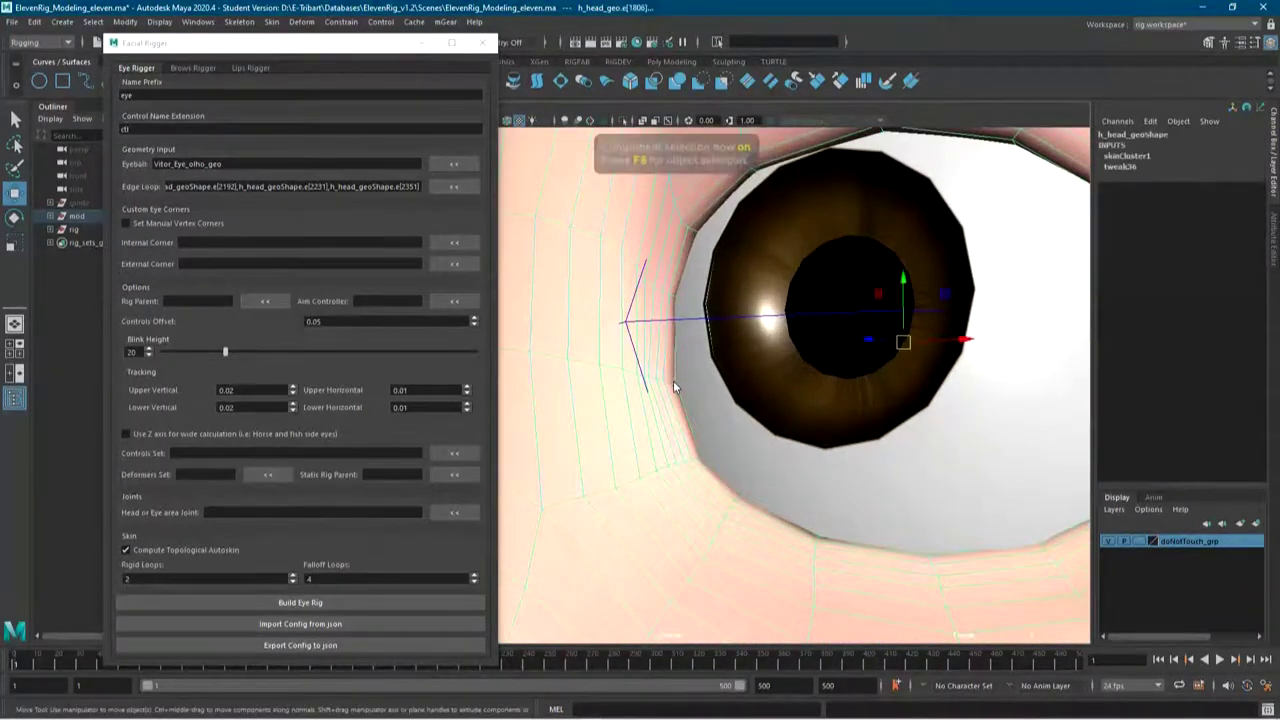
pyautogui.moveTo(673, 383); pyautogui.dragTo(611, 350, button='right')
pyautogui.click(673, 378)
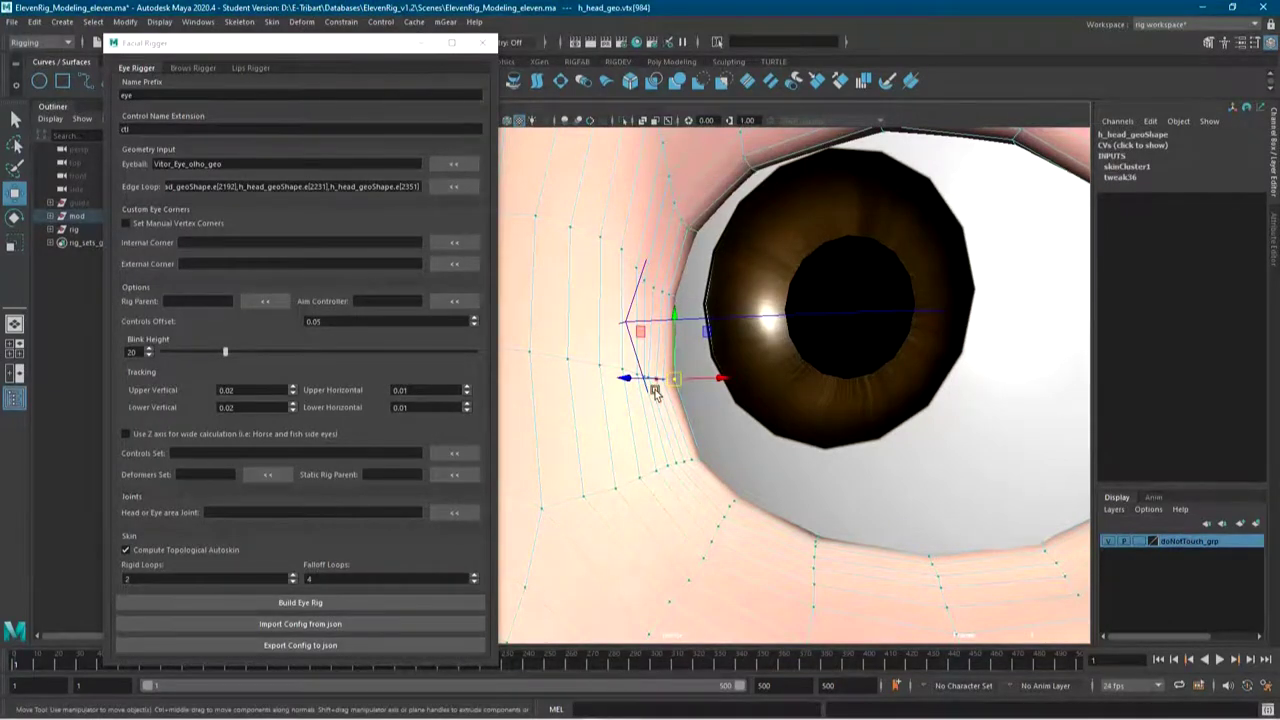
pyautogui.press('F8')
pyautogui.scroll(-3, 741, 397)
pyautogui.scroll(-2, 741, 397)
pyautogui.scroll(3, 732, 402)
pyautogui.scroll(-2, 732, 402)
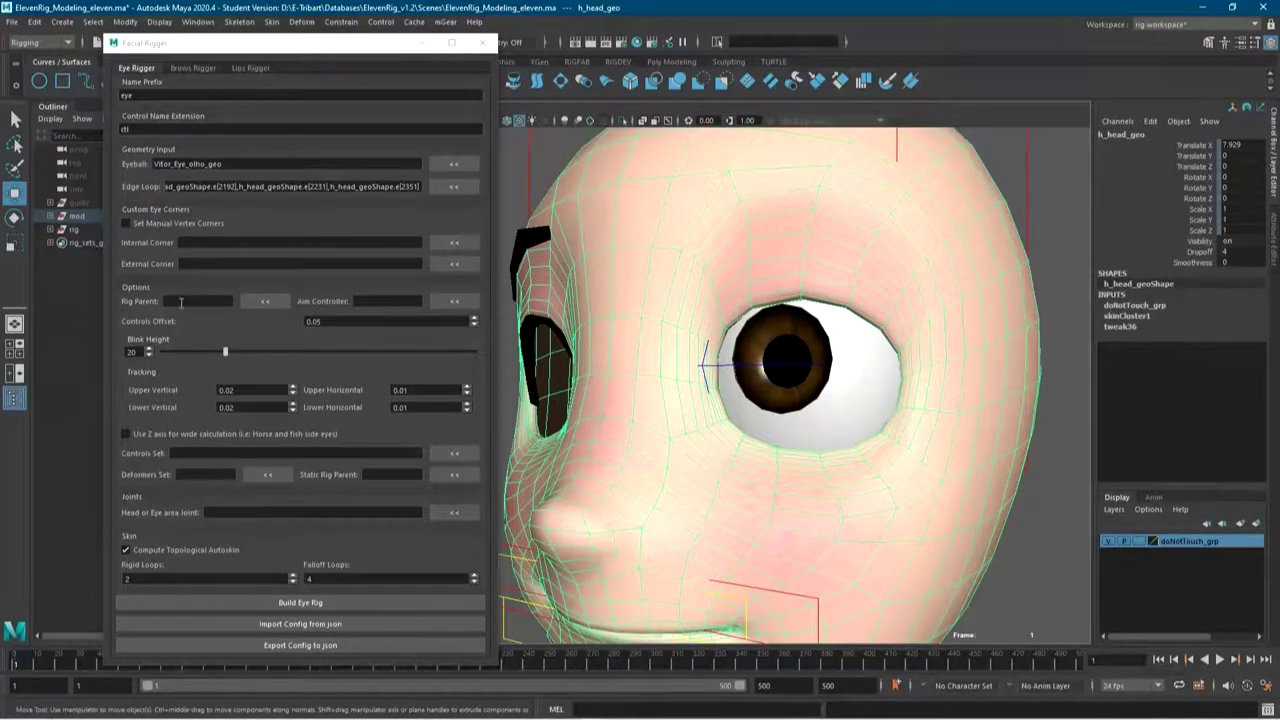
pyautogui.scroll(-5, 860, 160)
# Set neck_C0_head_ctl as the eye rig's parent
pyautogui.click(865, 160)
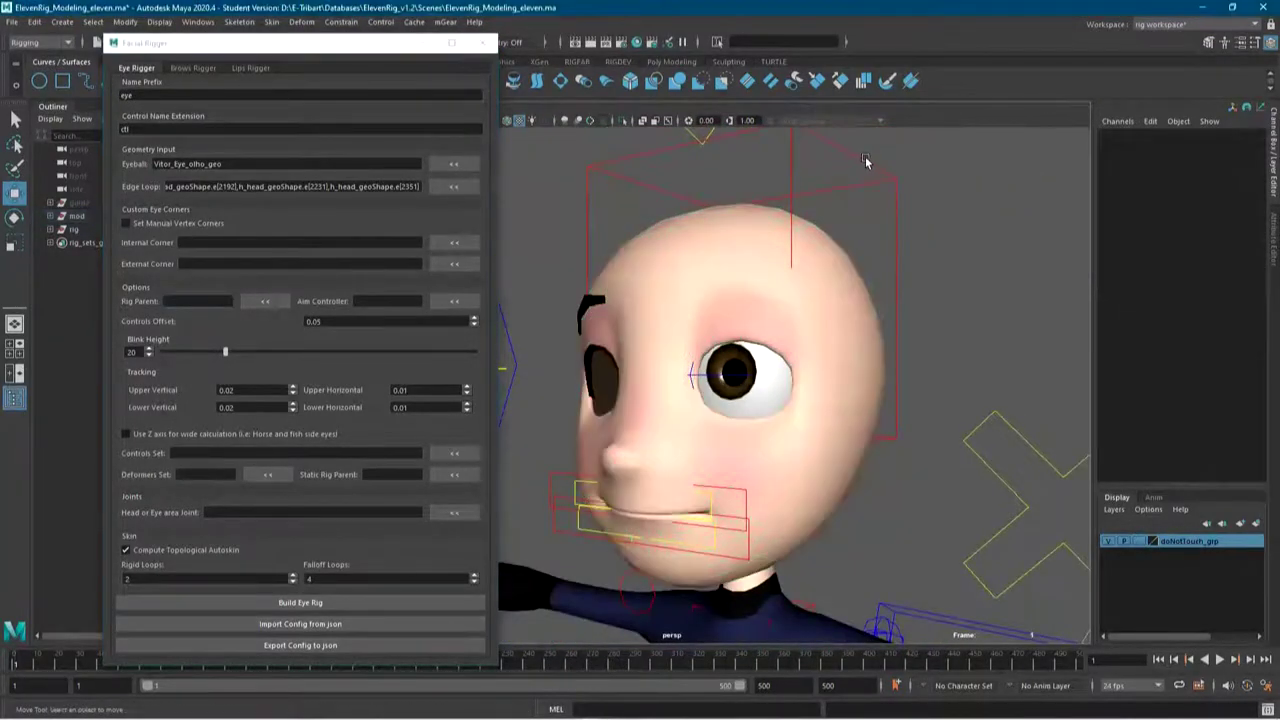
pyautogui.click(865, 160)
pyautogui.click(265, 301)
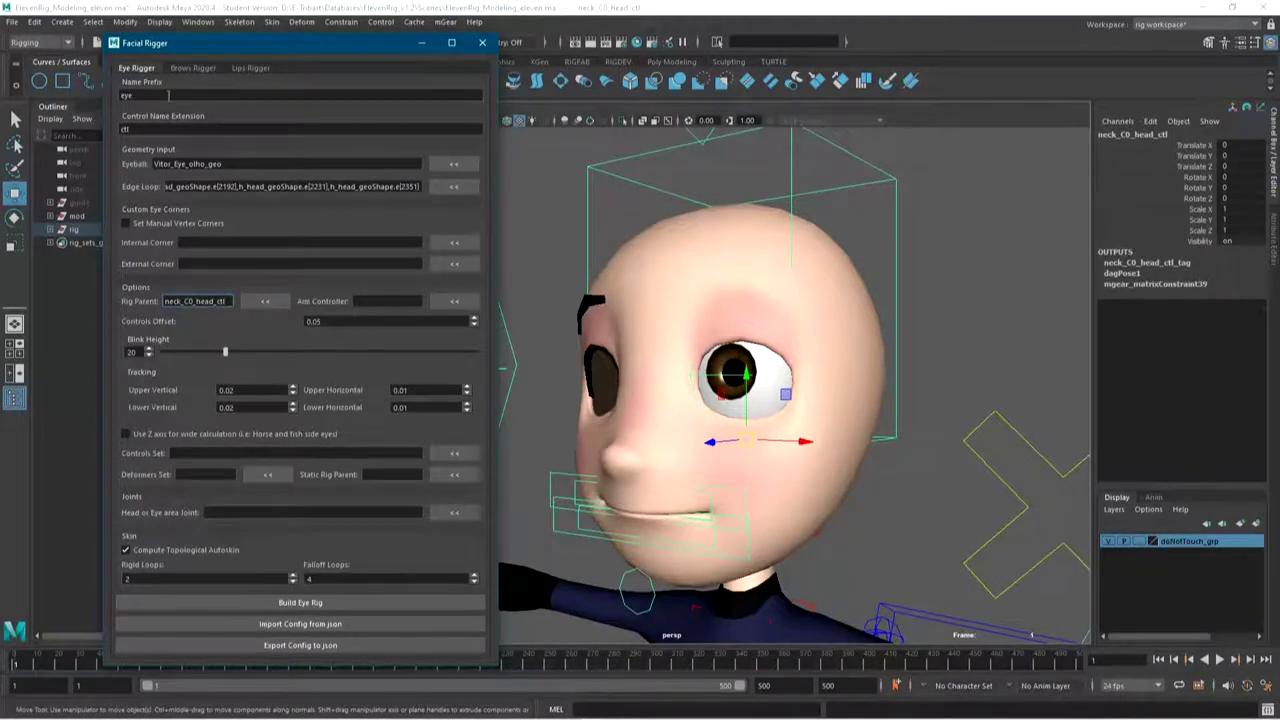
# Expand the Outliner's rig joint hierarchy down through spine and neck to neck_C0_head_jnt
pyautogui.moveTo(183, 52); pyautogui.dragTo(373, 71)
pyautogui.click(50, 229)
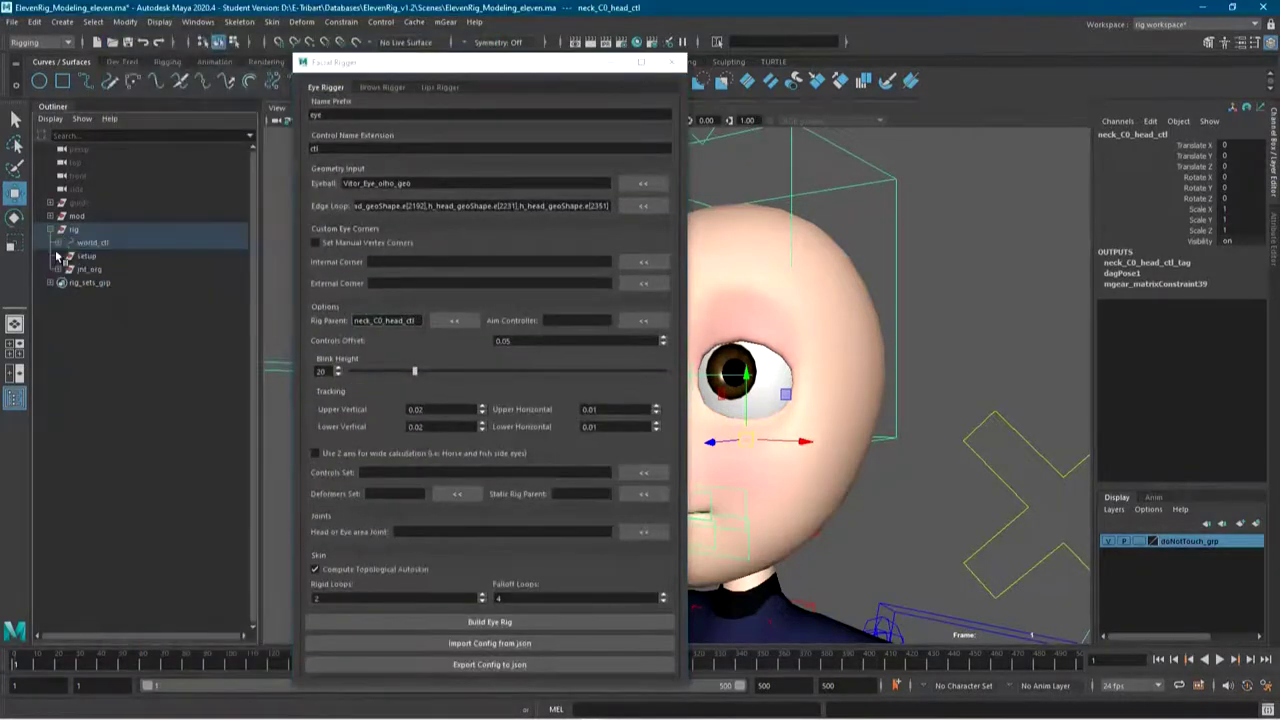
pyautogui.click(64, 269)
pyautogui.click(65, 283)
pyautogui.click(74, 296)
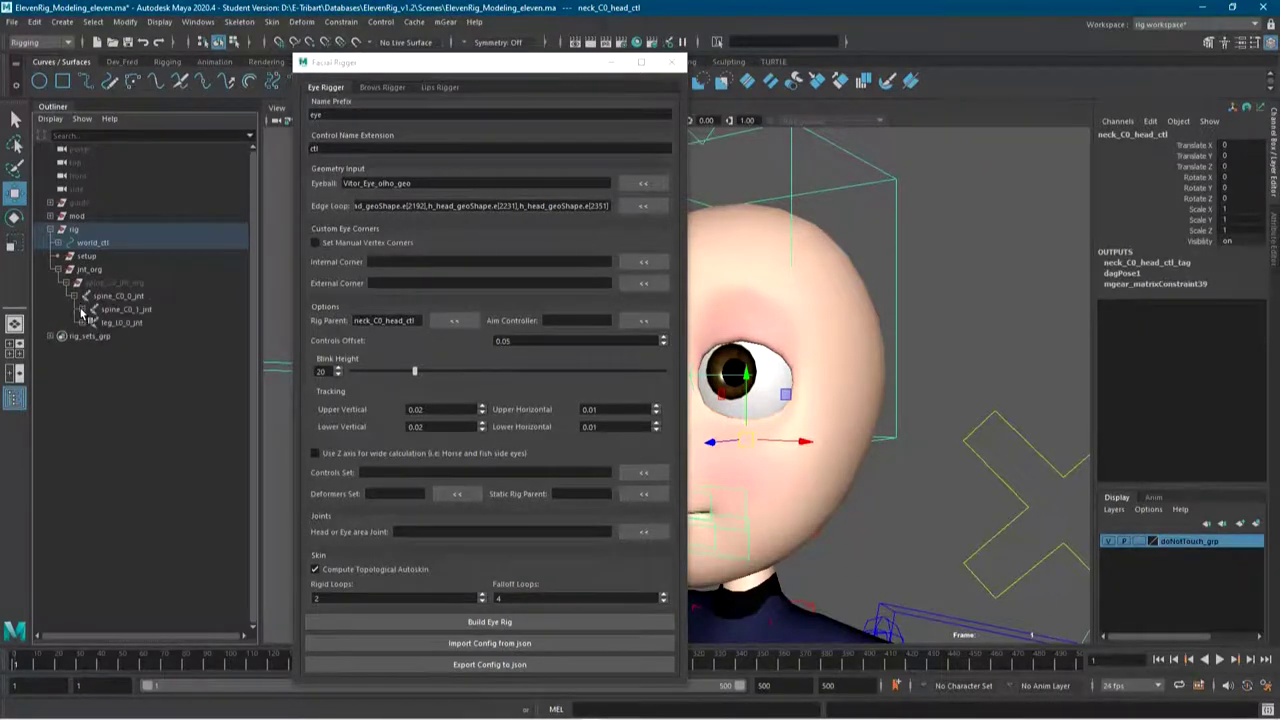
pyautogui.click(81, 309)
pyautogui.click(89, 322)
pyautogui.click(97, 336)
pyautogui.click(105, 349)
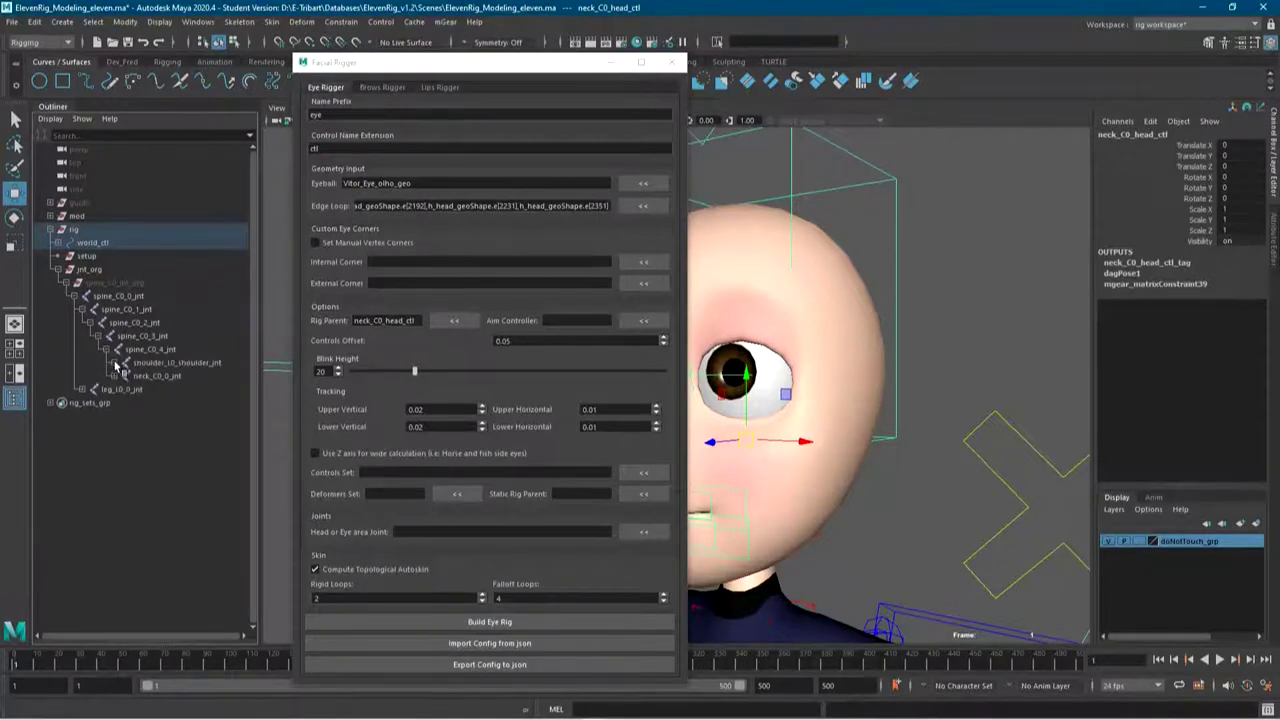
pyautogui.click(113, 375)
pyautogui.click(121, 388)
pyautogui.click(129, 403)
pyautogui.click(137, 416)
# Load neck_C0_head_jnt as the Head or Eye area Joint
pyautogui.click(192, 418)
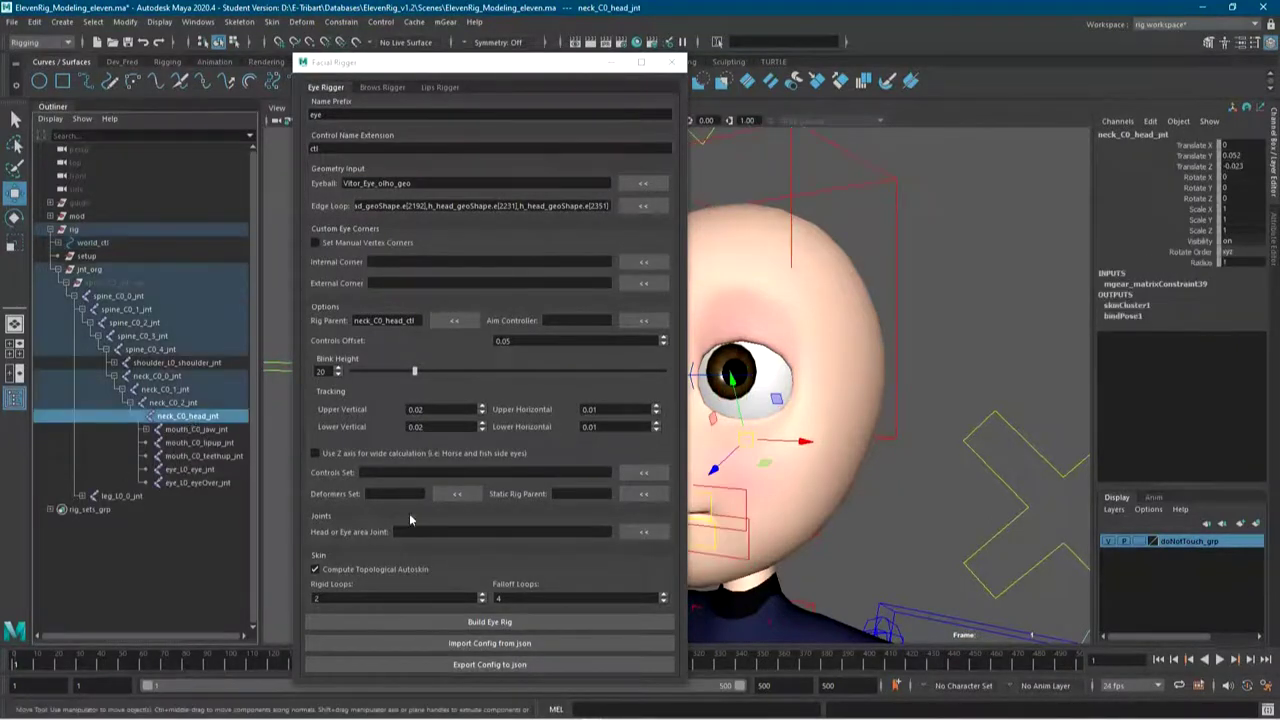
pyautogui.click(643, 531)
pyautogui.moveTo(477, 62); pyautogui.dragTo(304, 37)
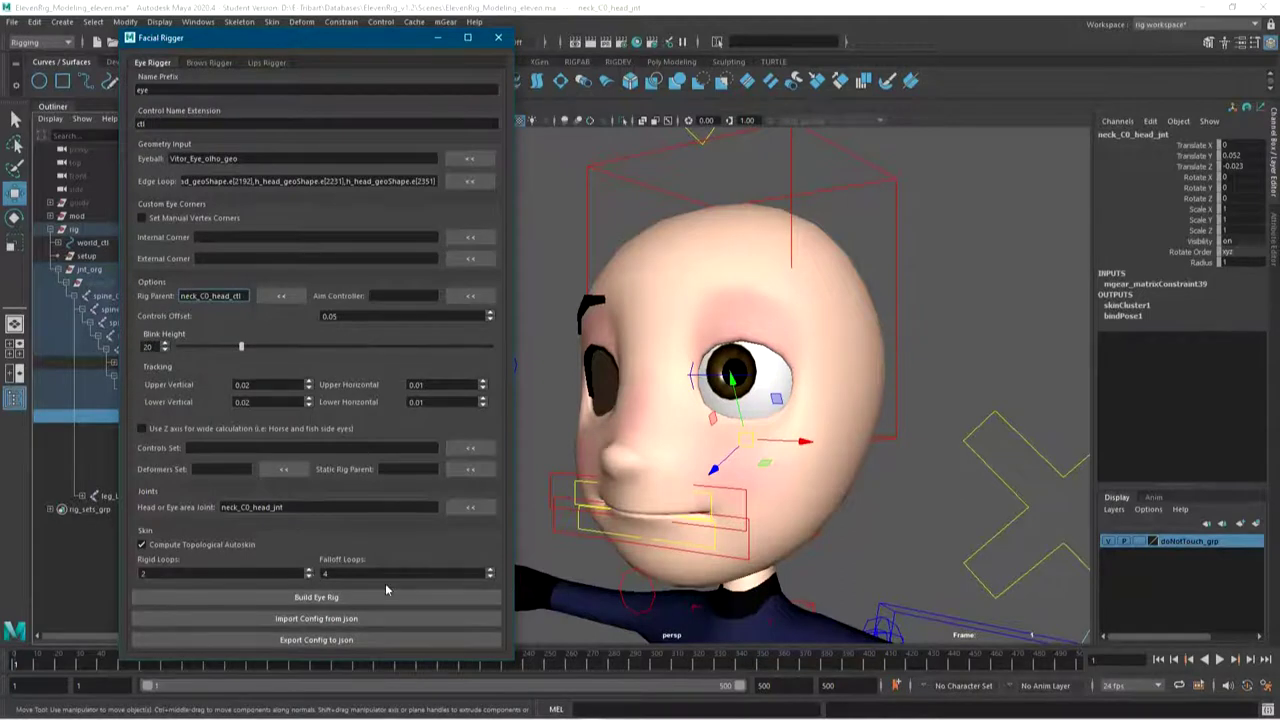
# Deselect, enable Wireframe on Shaded, and zoom in on the left eye
pyautogui.scroll(3, 778, 415)
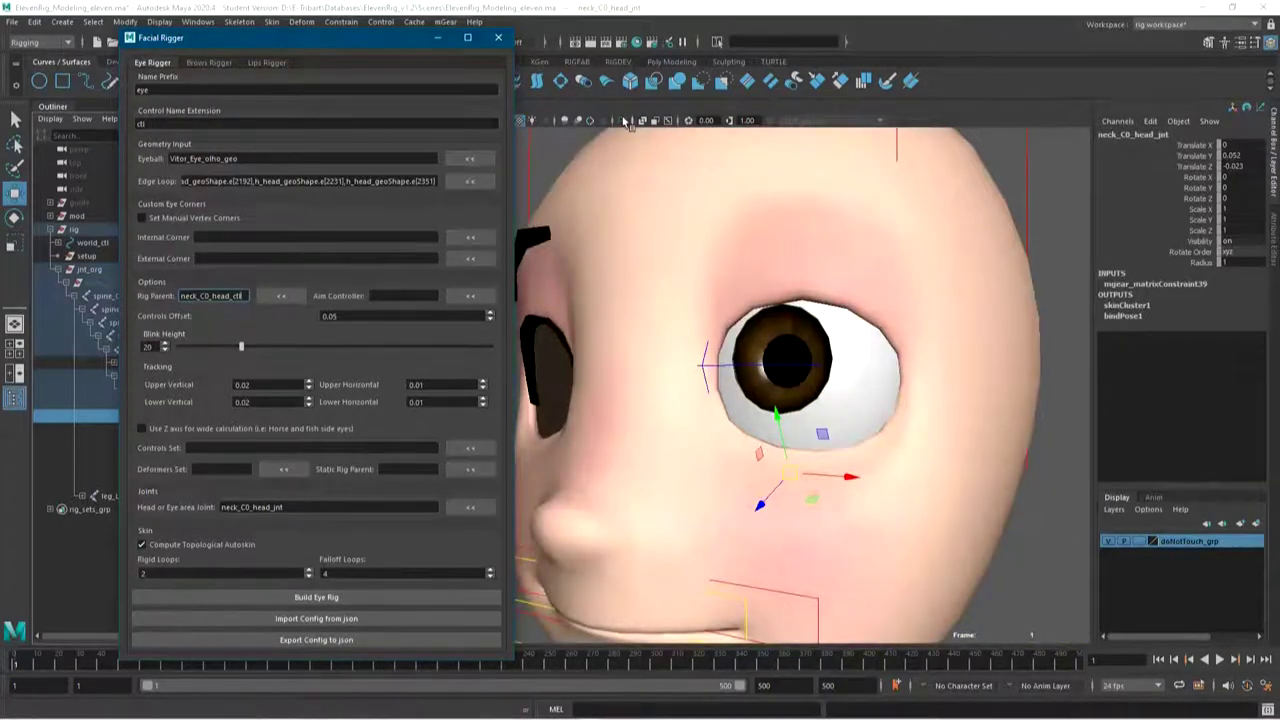
pyautogui.click(694, 212)
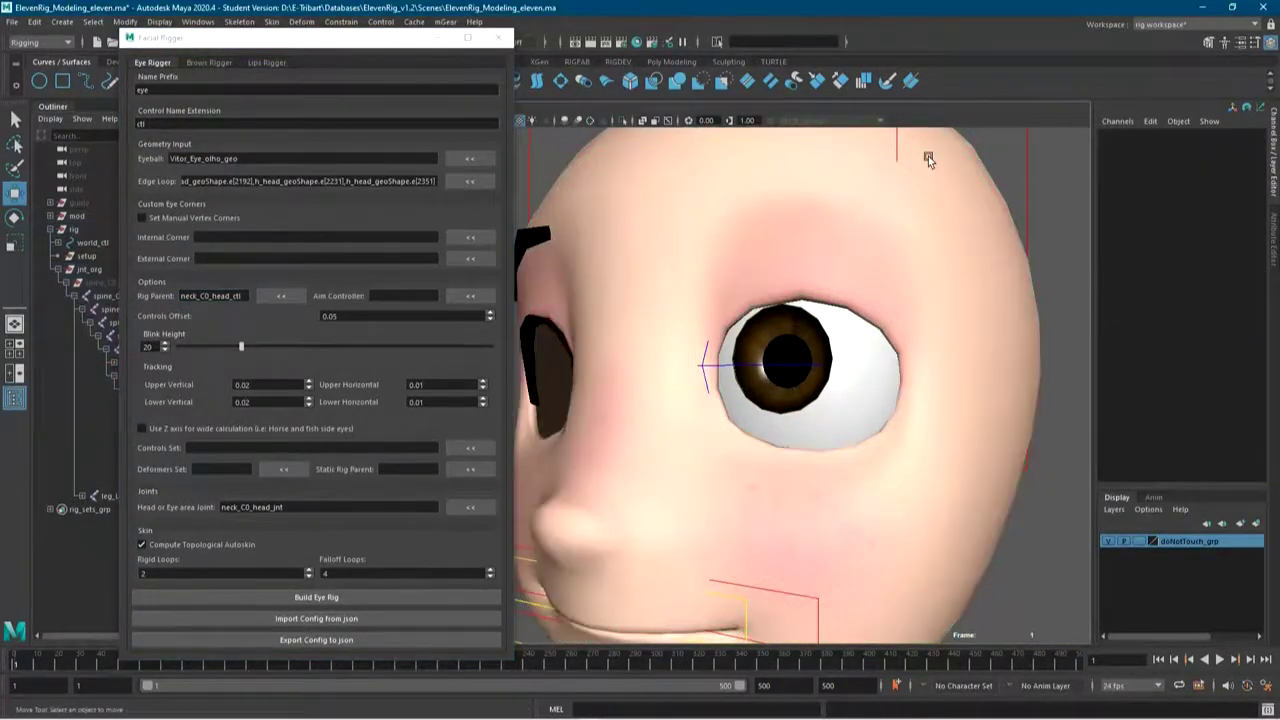
pyautogui.moveTo(393, 40); pyautogui.dragTo(323, 46)
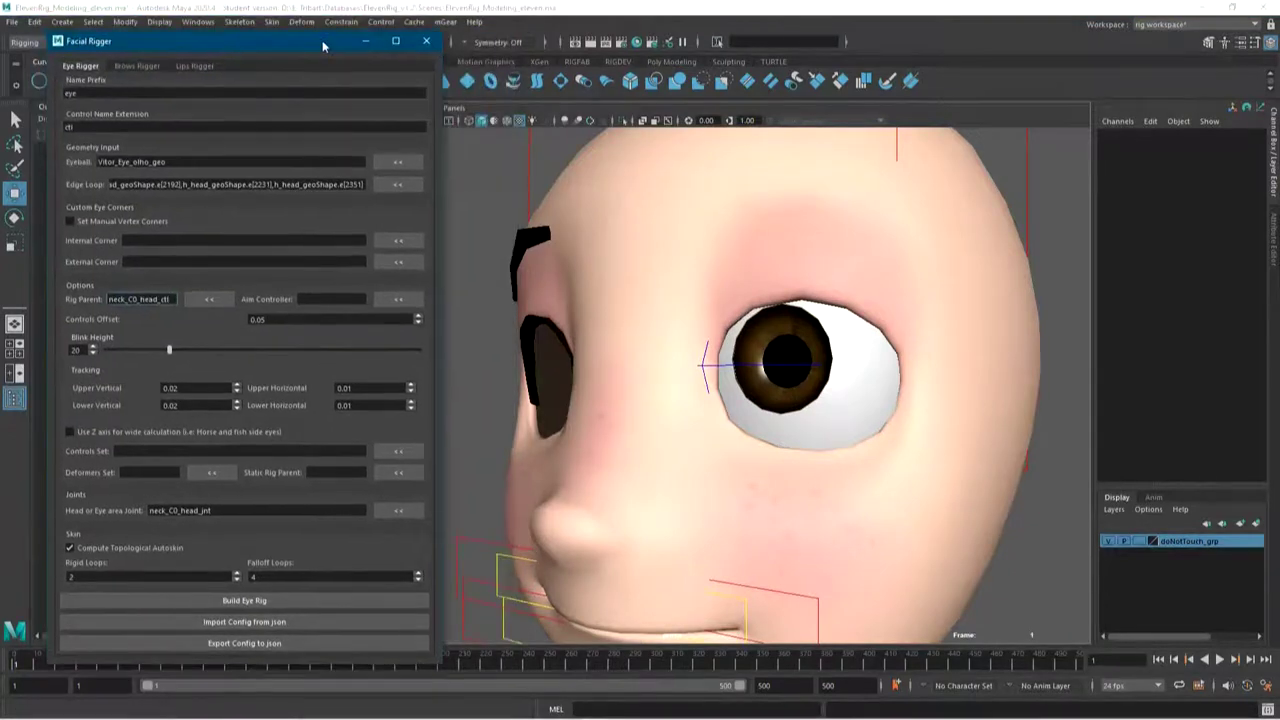
pyautogui.click(506, 120)
pyautogui.scroll(1, 850, 405)
pyautogui.scroll(3, 835, 418)
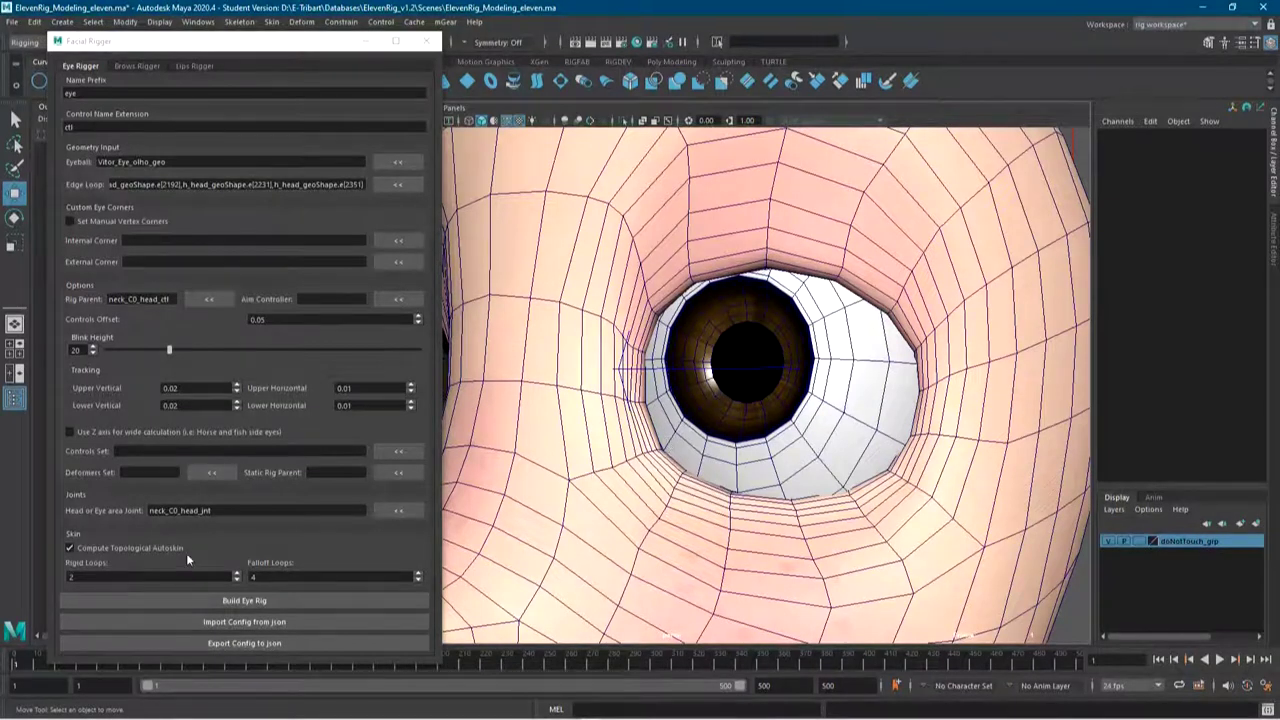
# Build the eye rig and select the left eye control eye_L_over_ctl
pyautogui.click(276, 597)
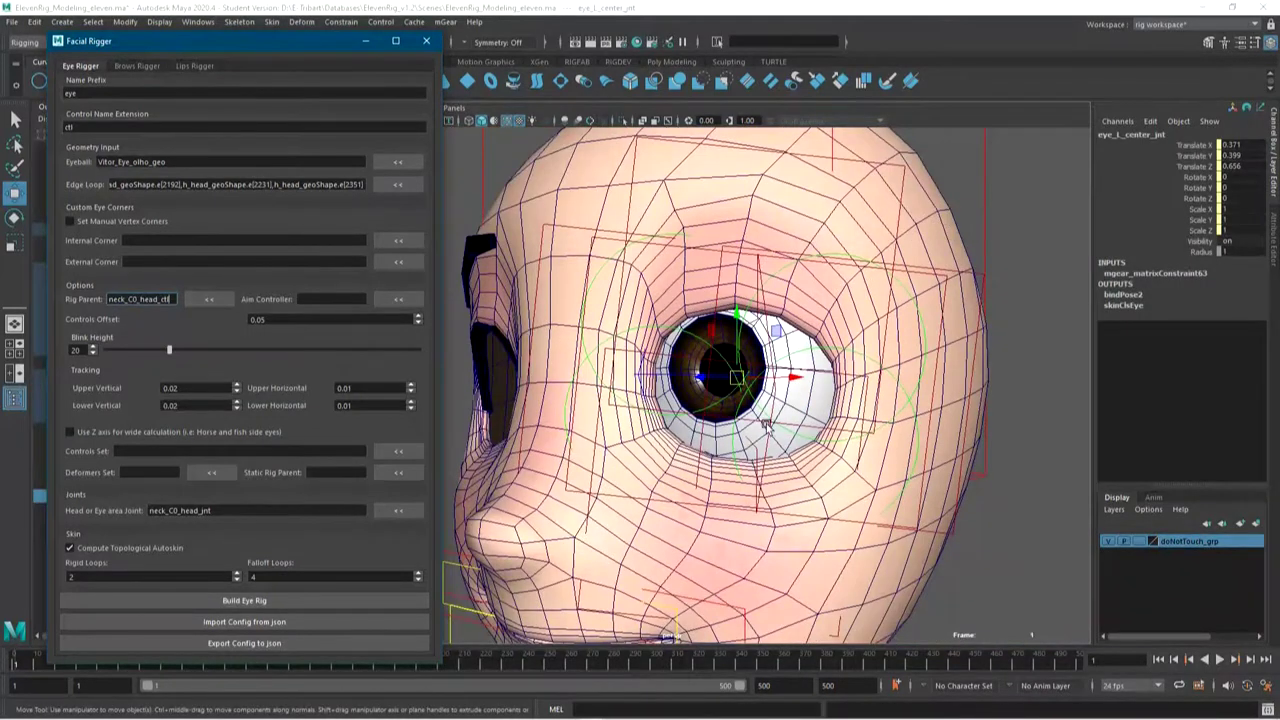
pyautogui.moveTo(768, 428)
pyautogui.keyDown('alt'); pyautogui.mouseDown()
pyautogui.moveTo(790, 438)
pyautogui.moveTo(673, 264)
pyautogui.mouseUp(); pyautogui.keyUp('alt')
pyautogui.click(673, 264)
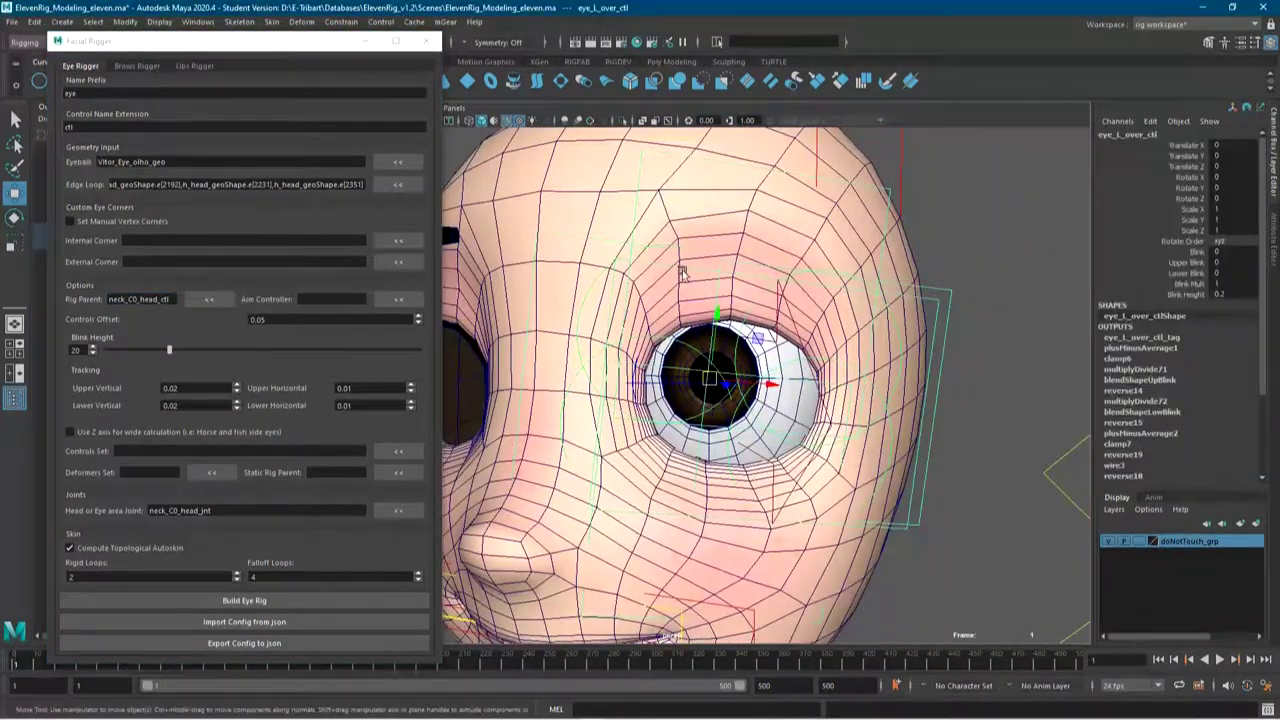
# Set Blink to 1 to close the left eyelid, with Blink Height at 0.2
pyautogui.click(1198, 252)
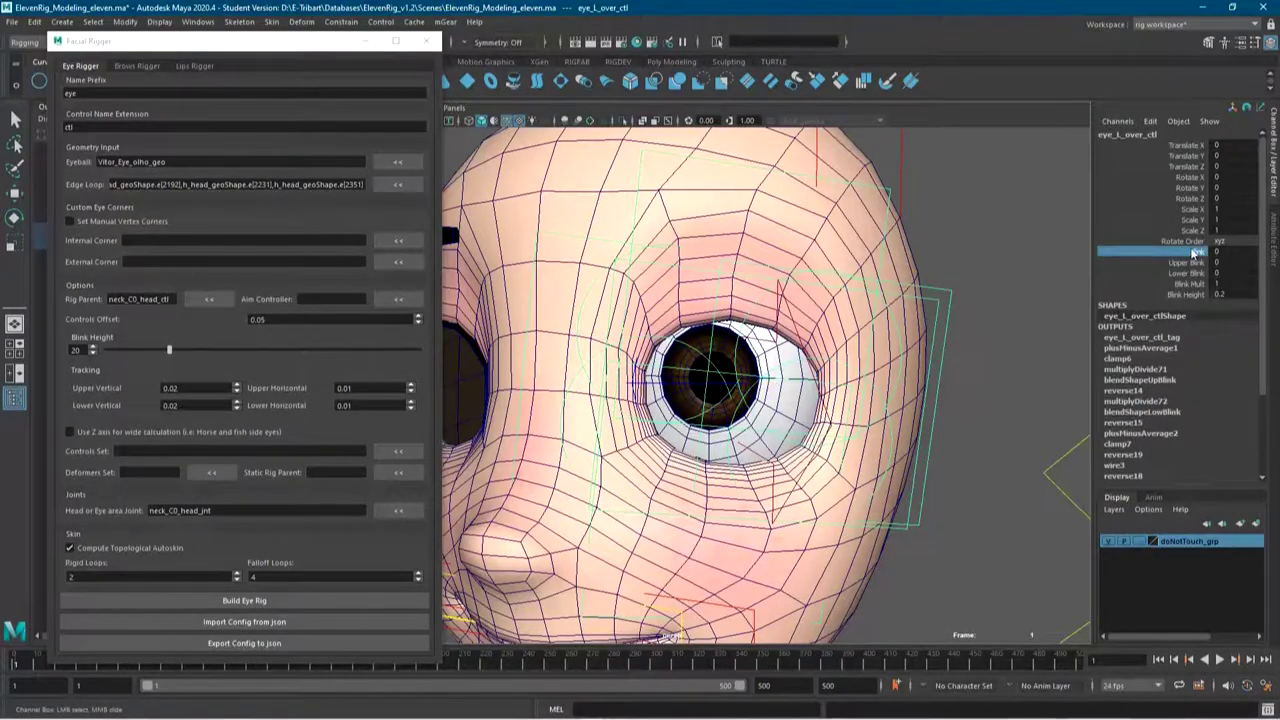
pyautogui.scroll(3, 918, 330)
pyautogui.moveTo(832, 397)
pyautogui.mouseDown(button='middle')
pyautogui.moveTo(847, 402)
pyautogui.moveTo(834, 403)
pyautogui.mouseUp(button='middle')
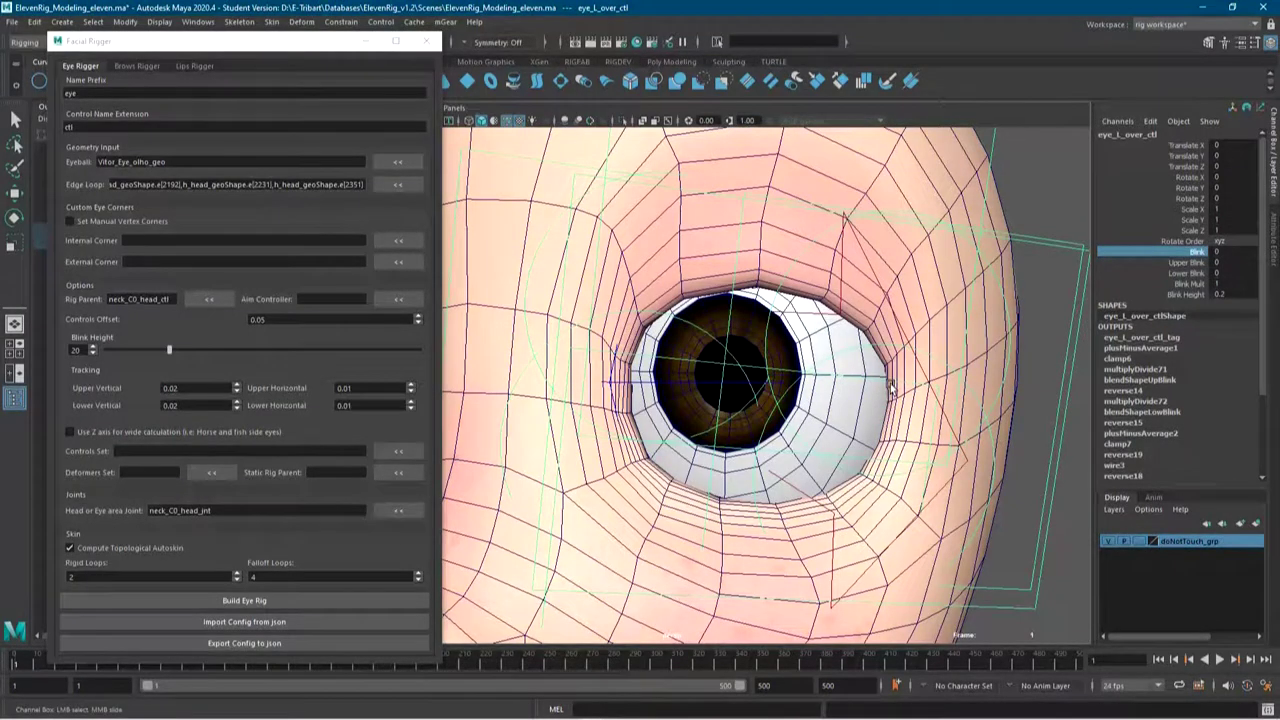
pyautogui.moveTo(767, 387); pyautogui.dragTo(753, 398, button='middle')
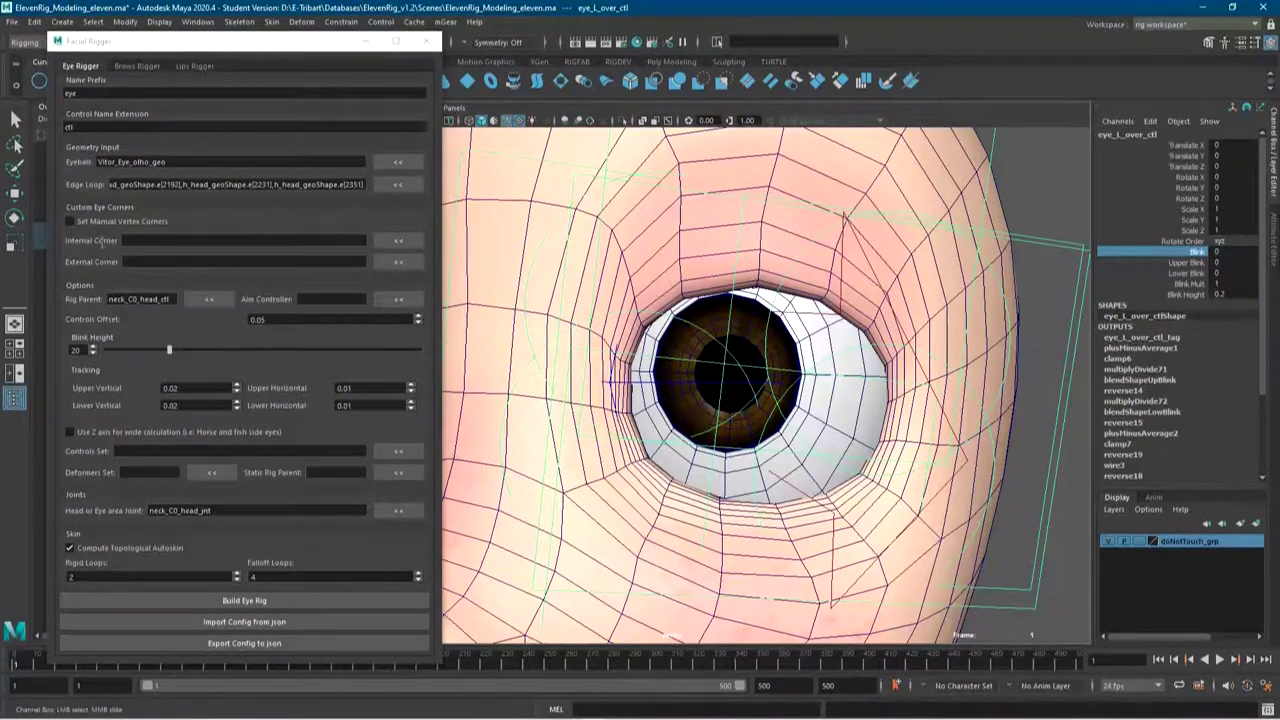
pyautogui.moveTo(866, 462)
pyautogui.mouseDown(button='middle')
pyautogui.moveTo(872, 442)
pyautogui.moveTo(853, 443)
pyautogui.moveTo(870, 448)
pyautogui.mouseUp(button='middle')
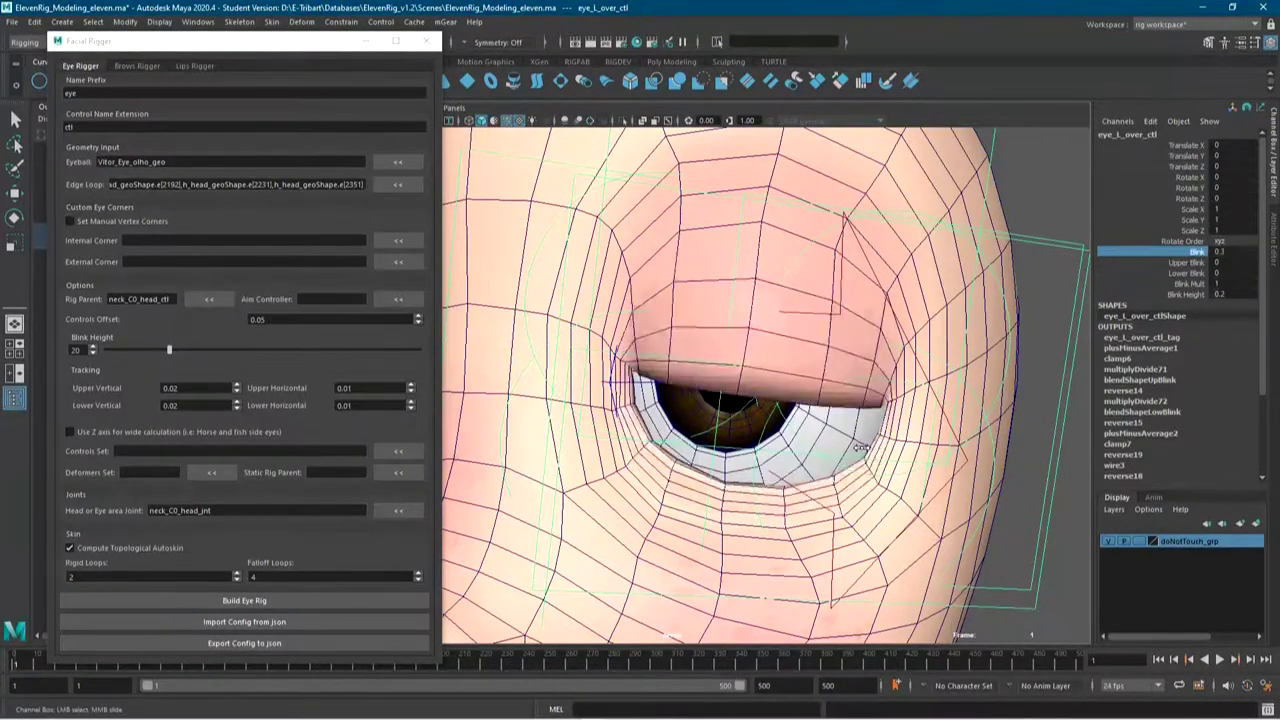
pyautogui.click(1185, 294)
pyautogui.moveTo(796, 427); pyautogui.dragTo(792, 441, button='middle')
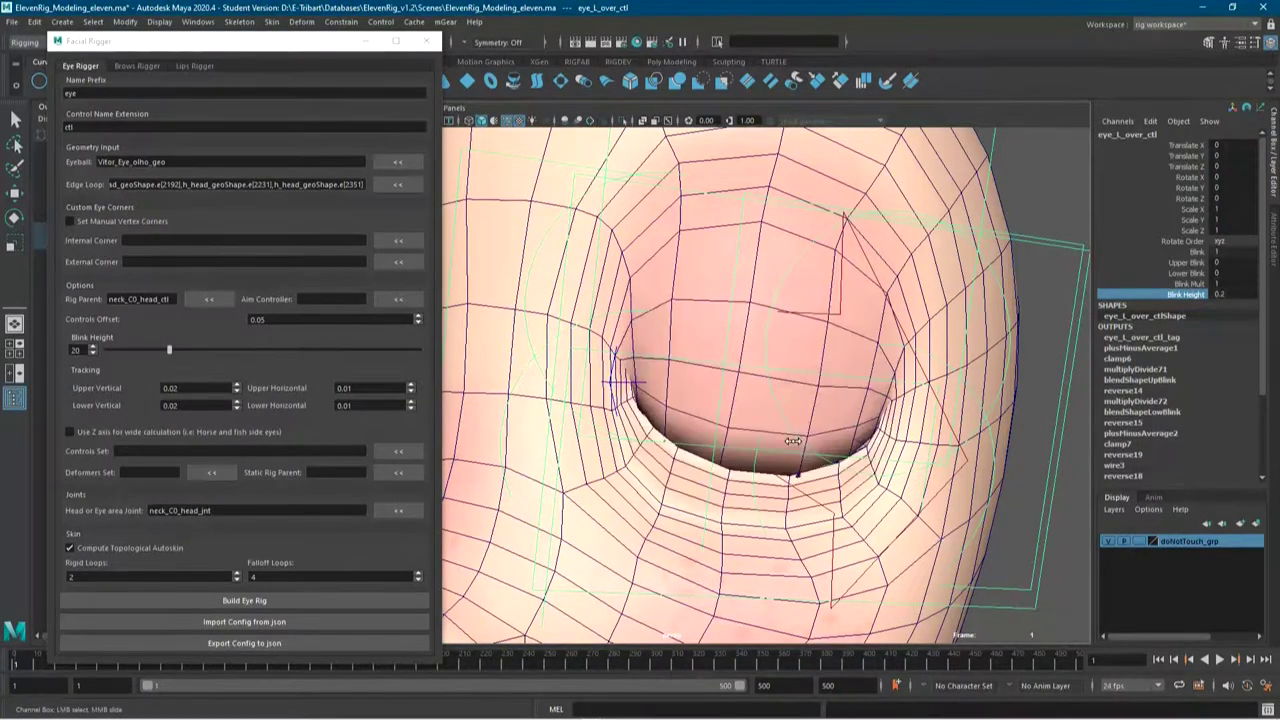
pyautogui.click(699, 312)
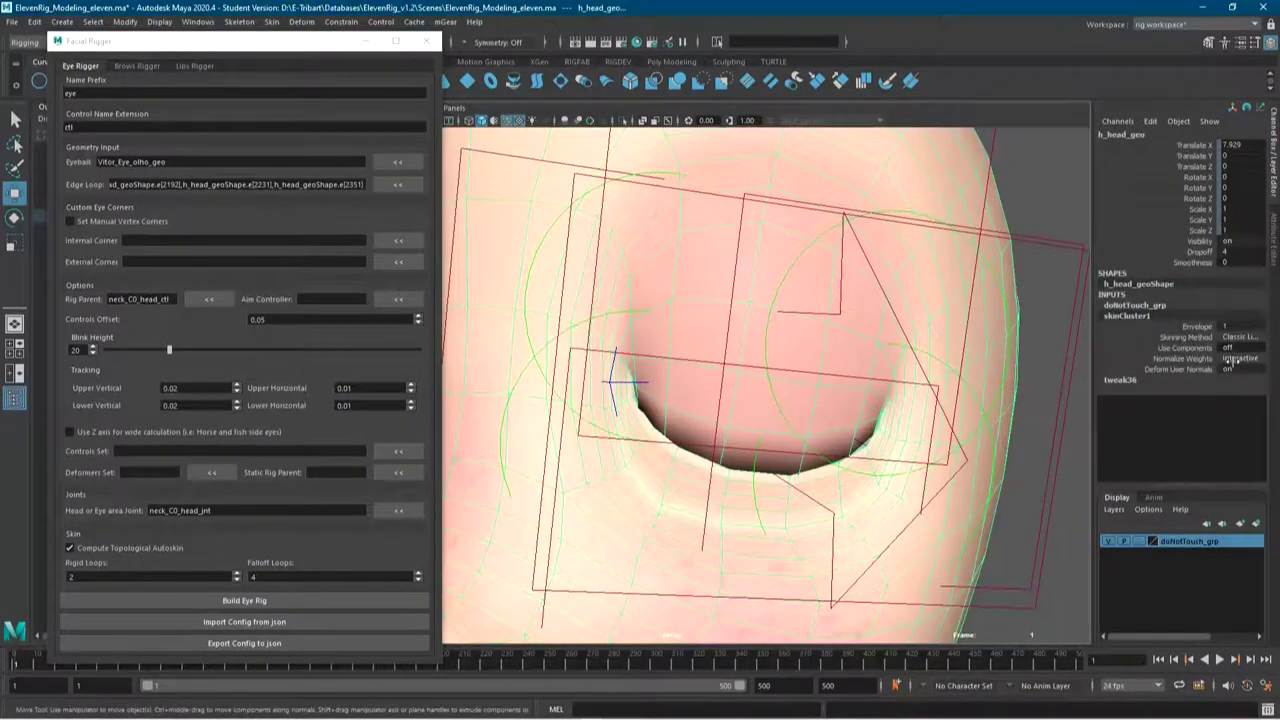
pyautogui.click(1240, 337)
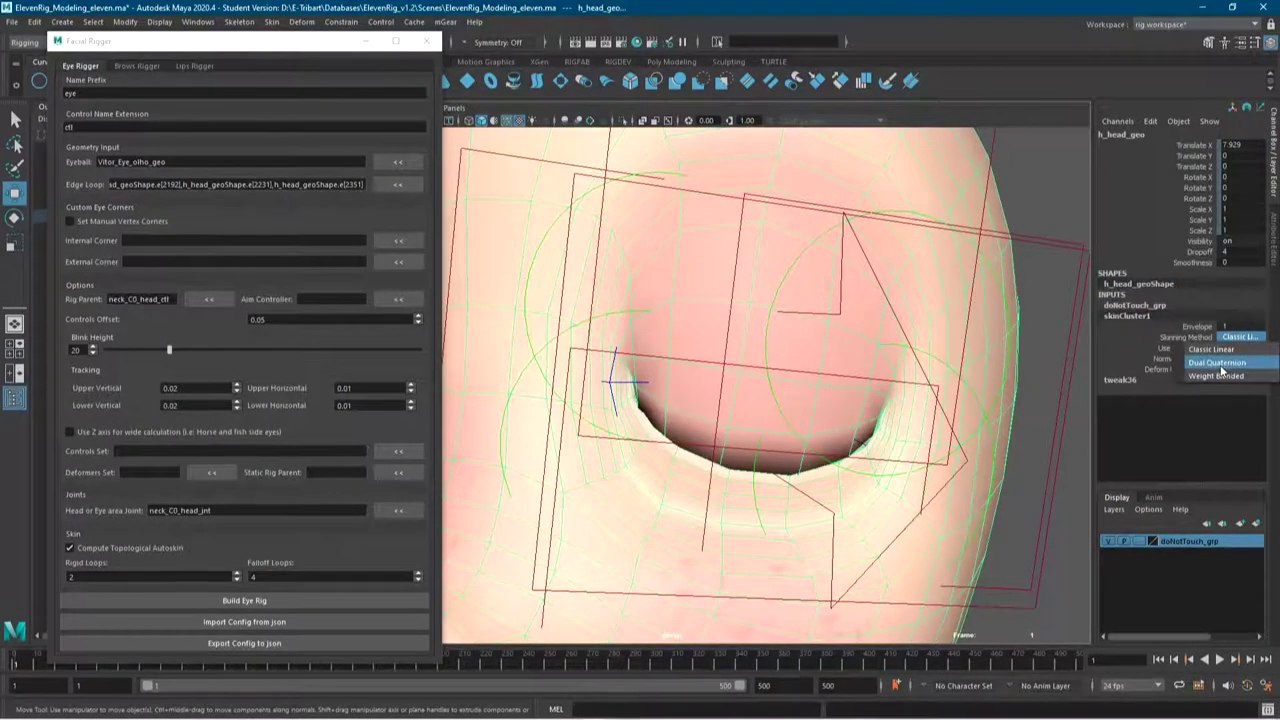
pyautogui.click(1218, 362)
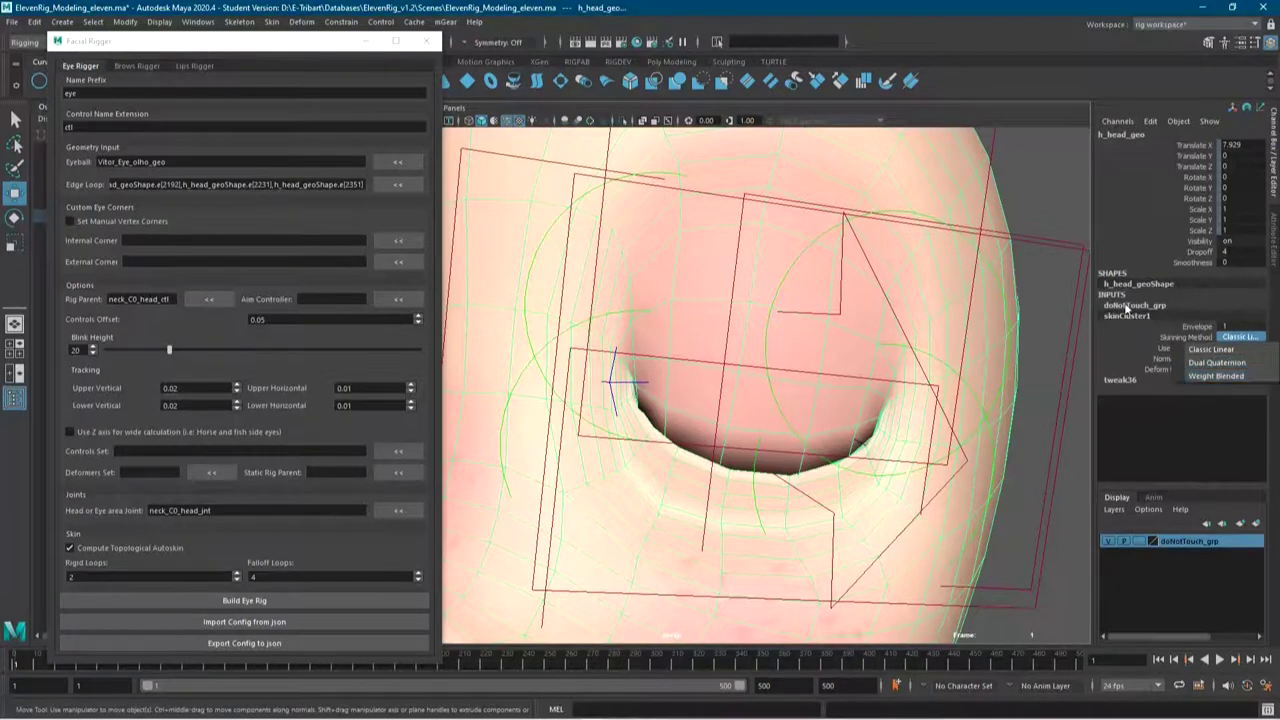
pyautogui.click(819, 220)
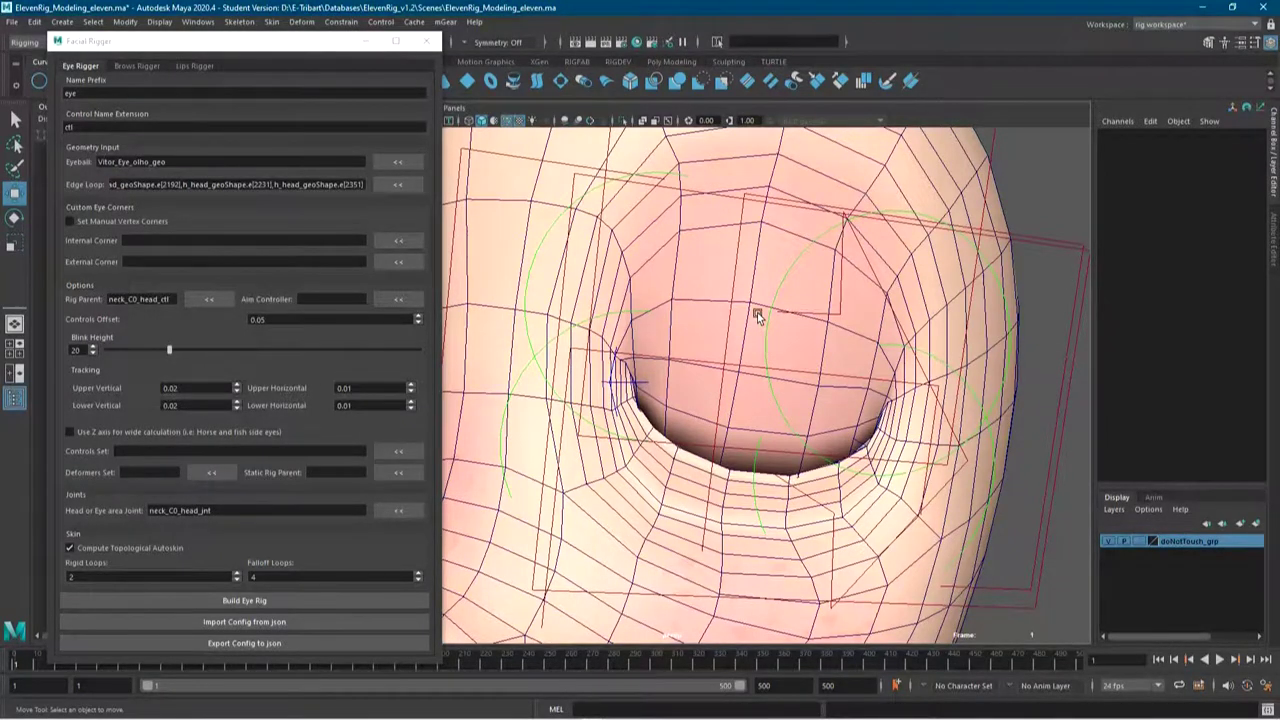
# Set eye_L_over_ctl's Blink back to 0 to open the left eye
pyautogui.scroll(-3, 761, 328)
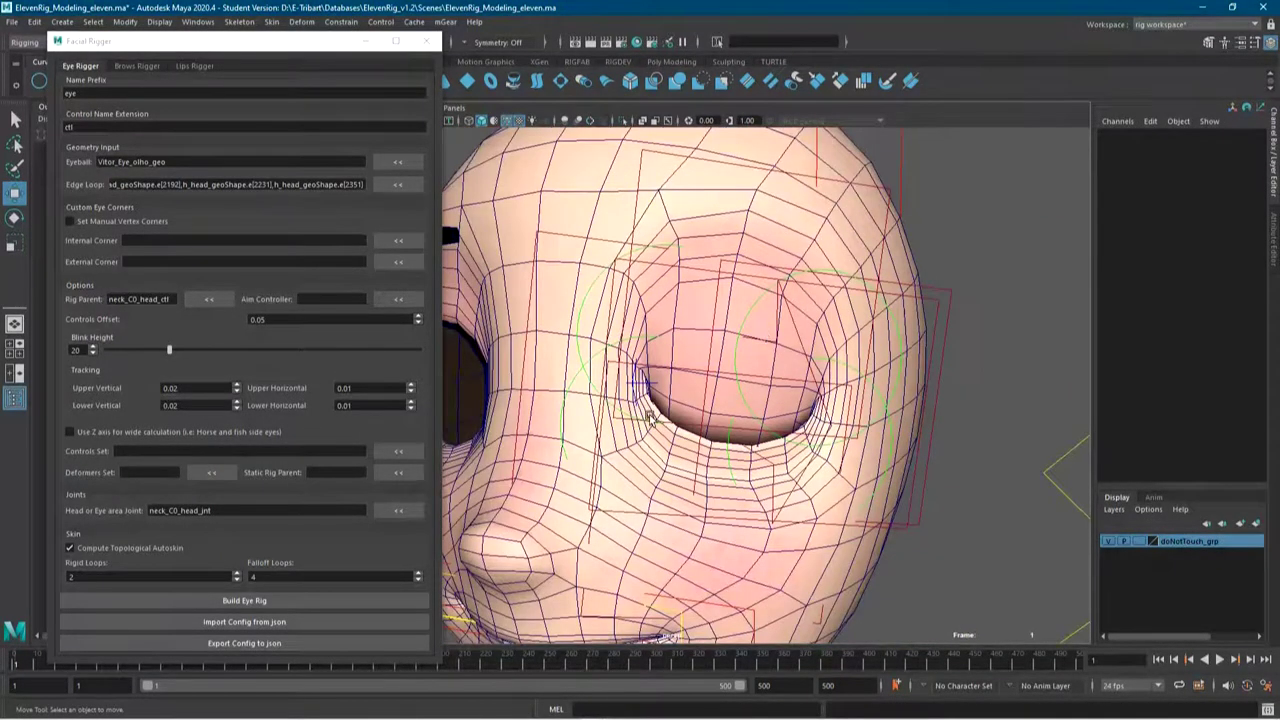
pyautogui.click(690, 270)
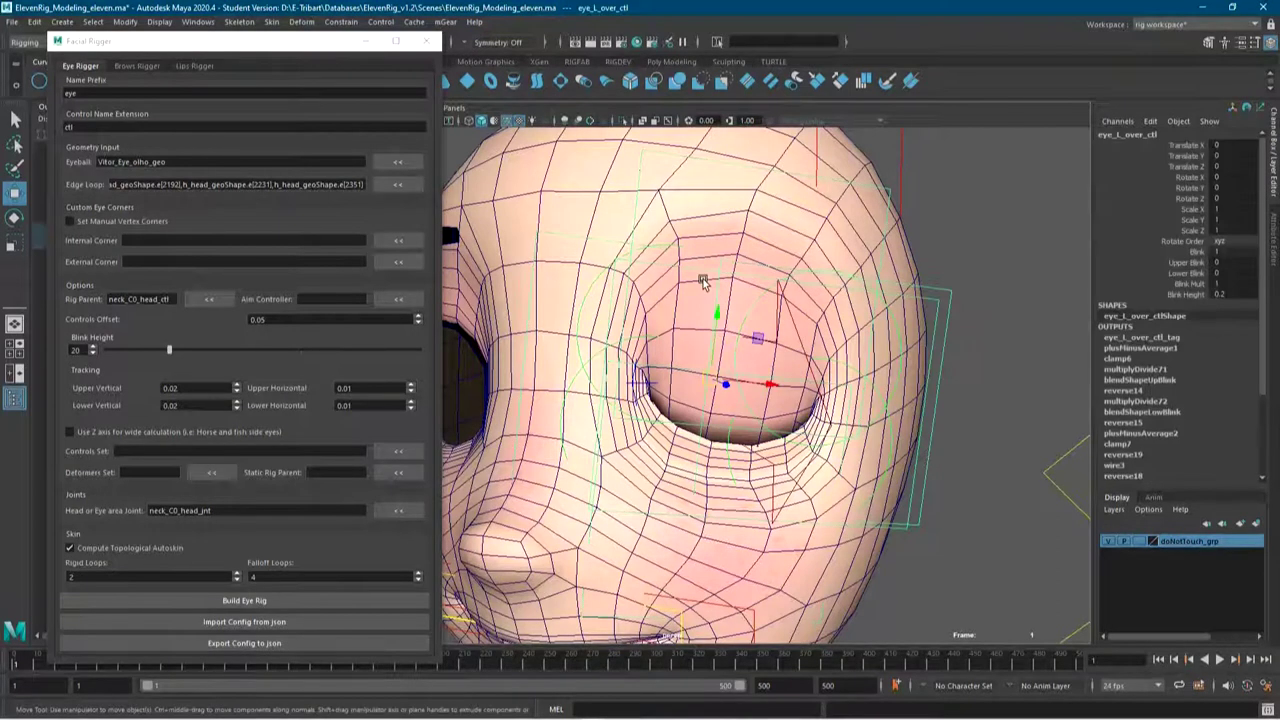
pyautogui.click(1200, 253)
pyautogui.moveTo(1081, 234); pyautogui.dragTo(1014, 227, button='middle')
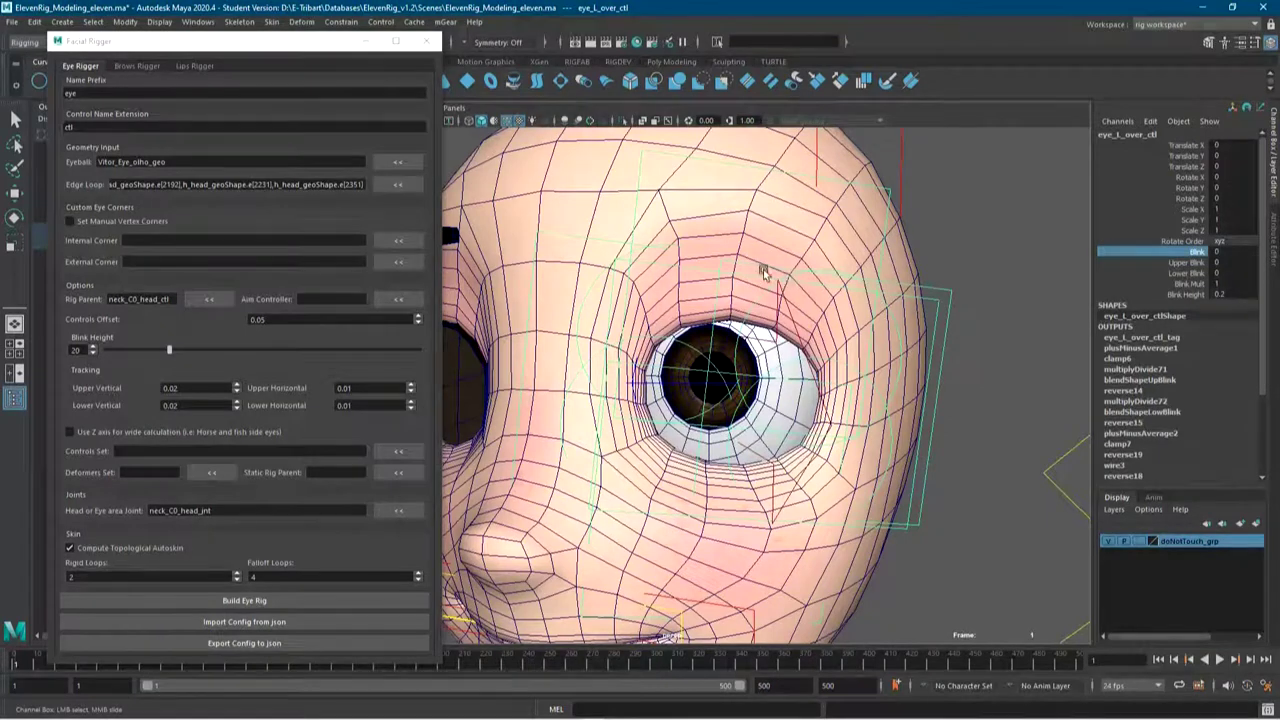
# Test-move eye_L_upMid_ctl and eye_L_upOutMid_ctl, undoing each move to leave them at rest
pyautogui.click(944, 292)
pyautogui.press('w')
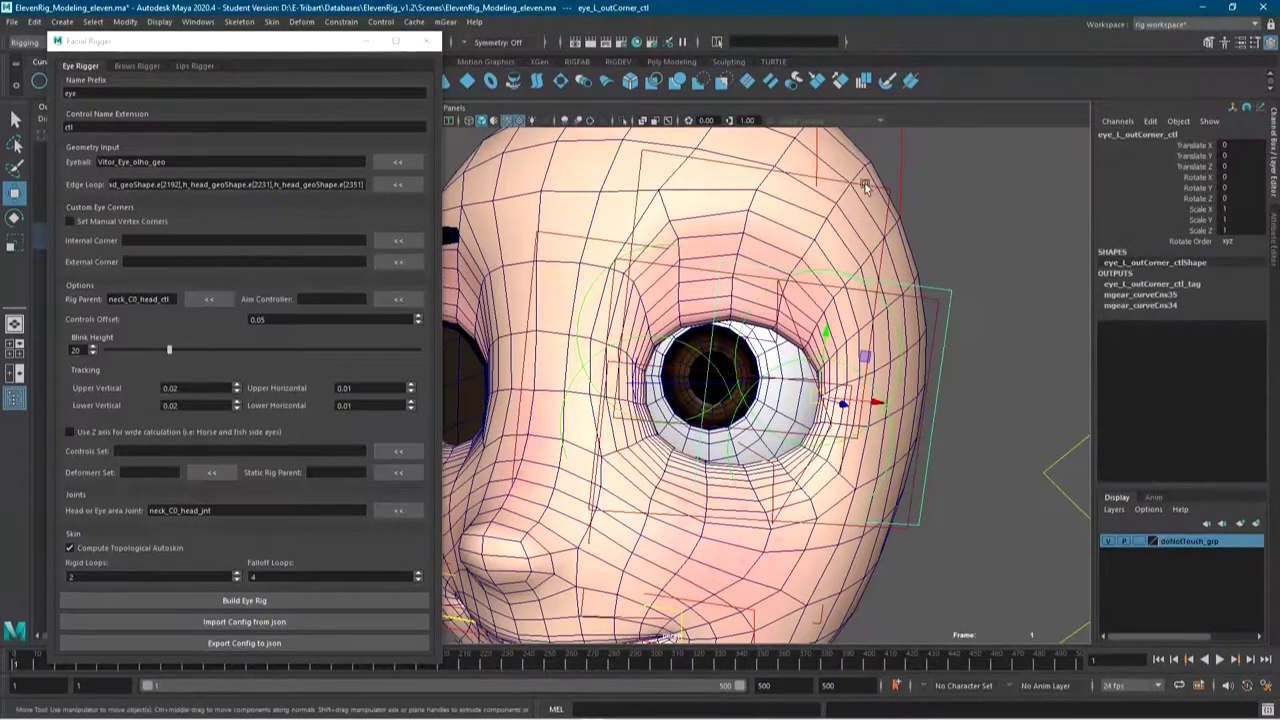
pyautogui.click(866, 188)
pyautogui.moveTo(763, 306); pyautogui.dragTo(701, 396)
pyautogui.hotkey('ctrl', 'z')
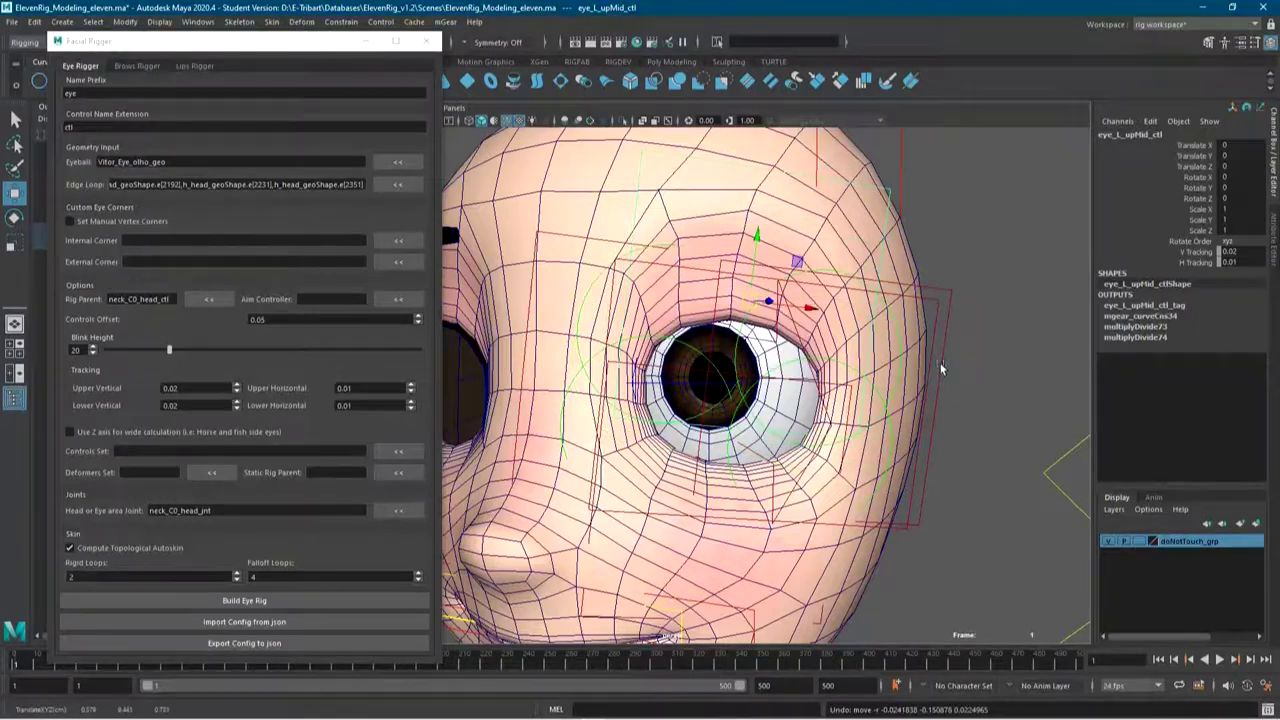
pyautogui.click(882, 322)
pyautogui.moveTo(812, 360); pyautogui.dragTo(672, 398)
pyautogui.hotkey('ctrl', 'z')
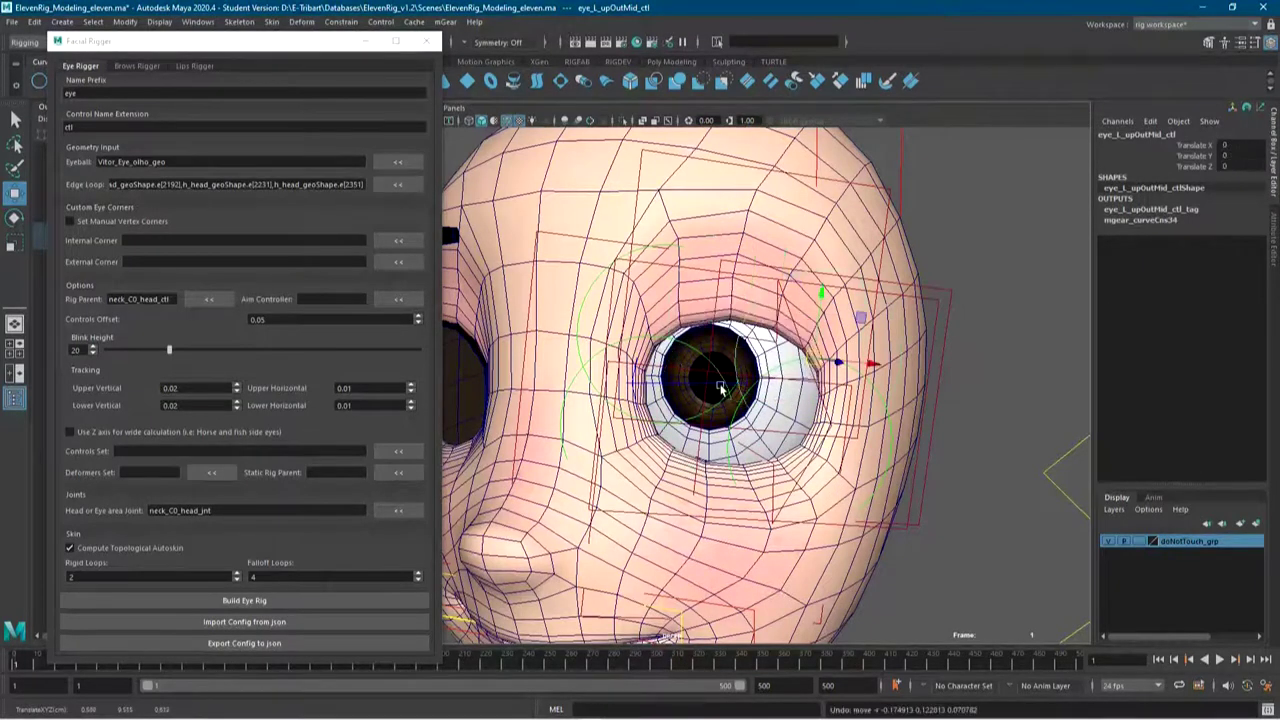
pyautogui.scroll(-5, 720, 388)
pyautogui.scroll(-3, 700, 400)
pyautogui.keyDown('alt'); pyautogui.moveTo(687, 411); pyautogui.dragTo(745, 418); pyautogui.keyUp('alt')
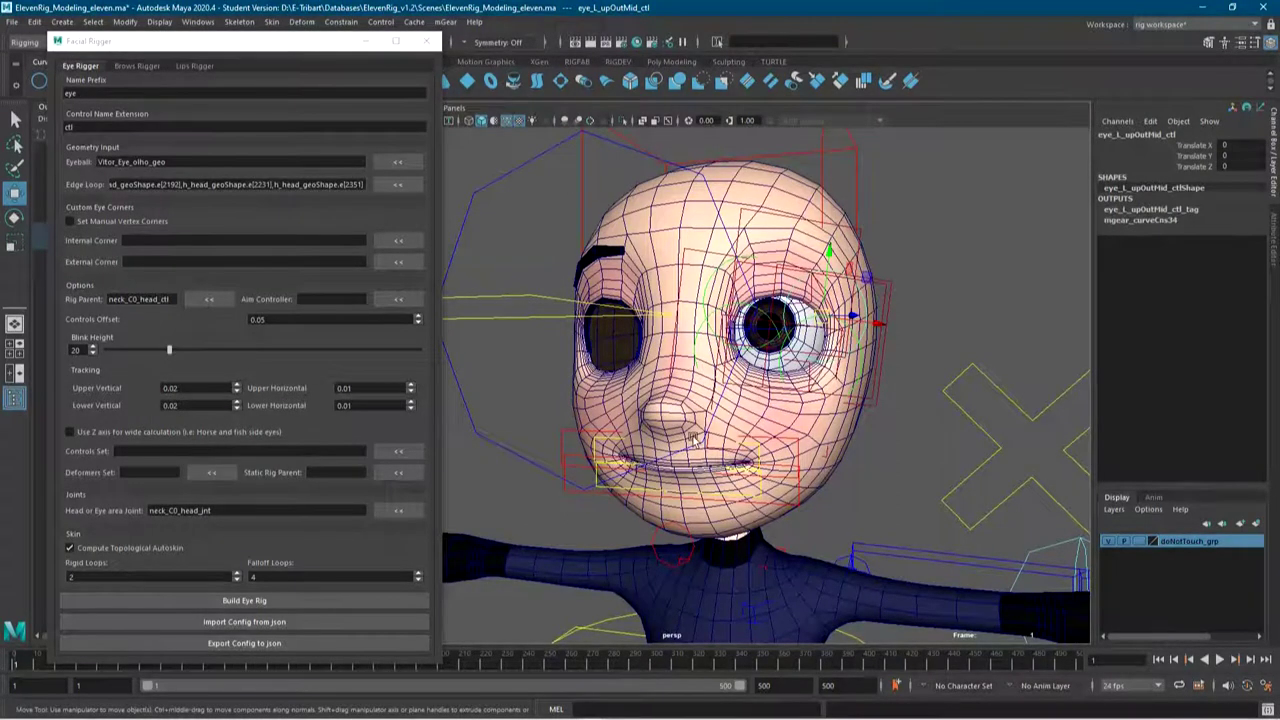
# Close the Facial Rigger, collapse the rig group, deselect everything, and bring up the mGear menu
pyautogui.click(140, 65)
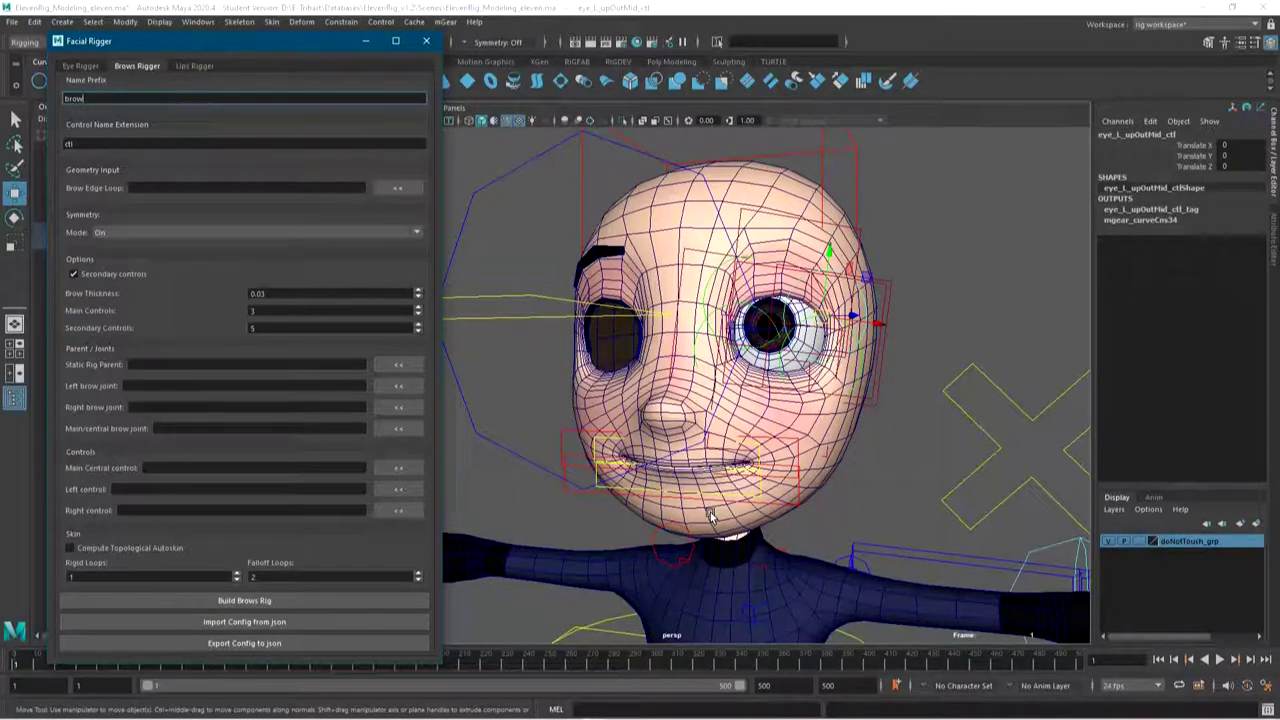
pyautogui.click(426, 41)
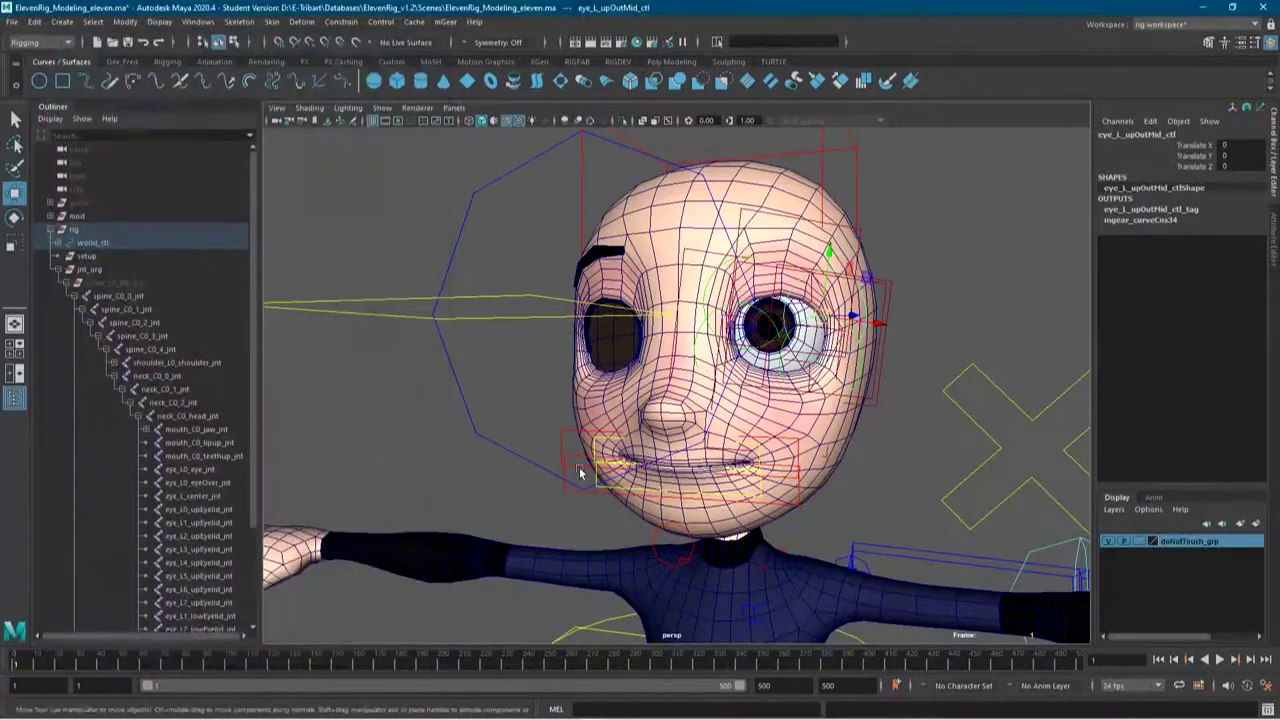
pyautogui.scroll(-2, 450, 235)
pyautogui.scroll(-2, 493, 249)
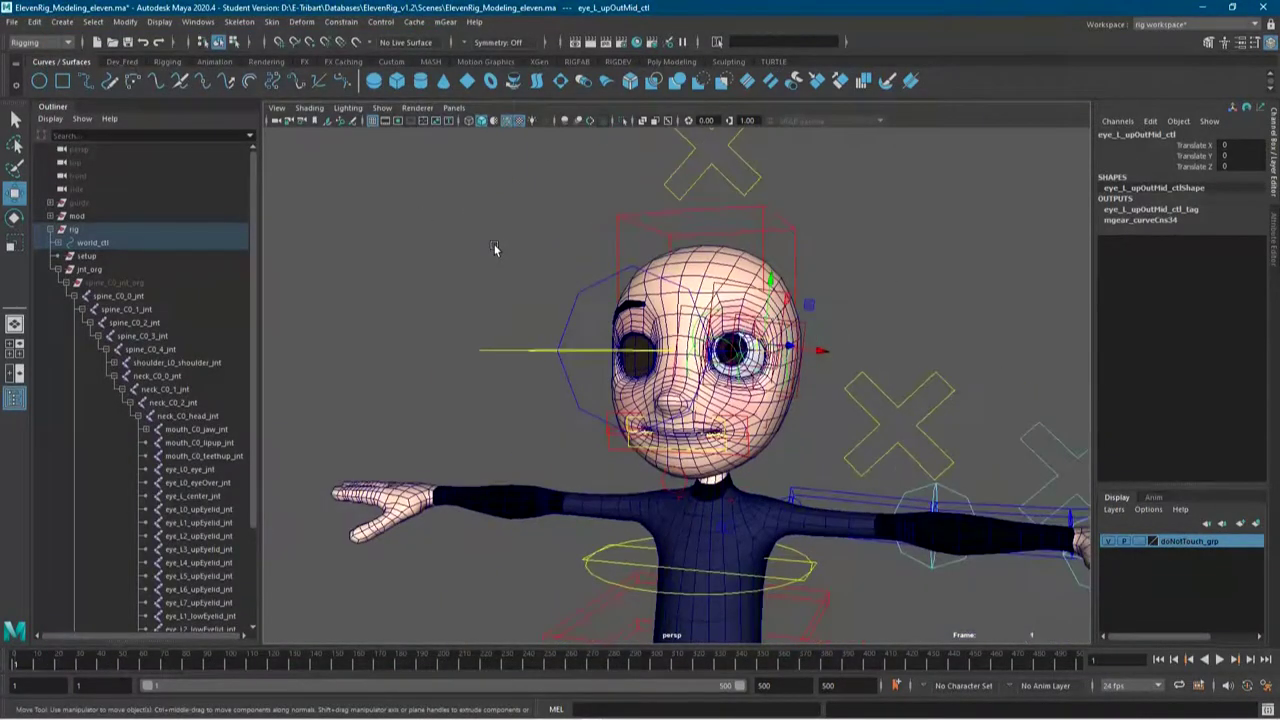
pyautogui.click(50, 229)
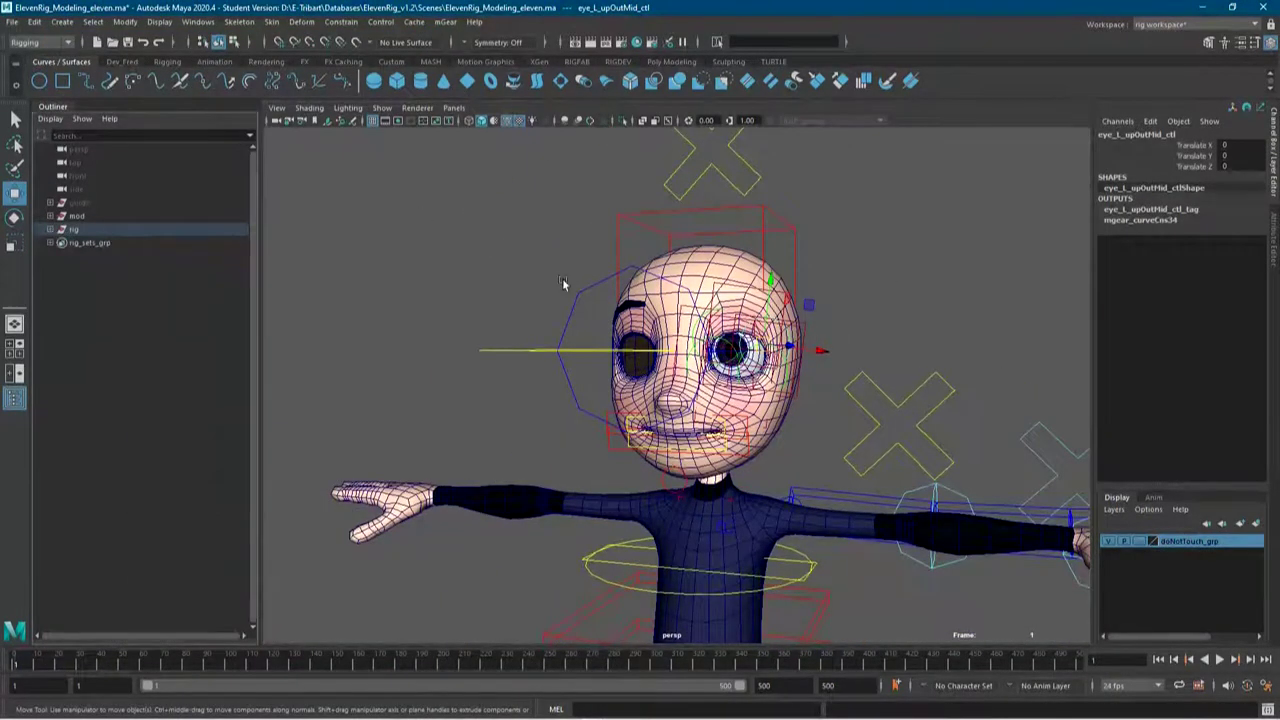
pyautogui.click(840, 266)
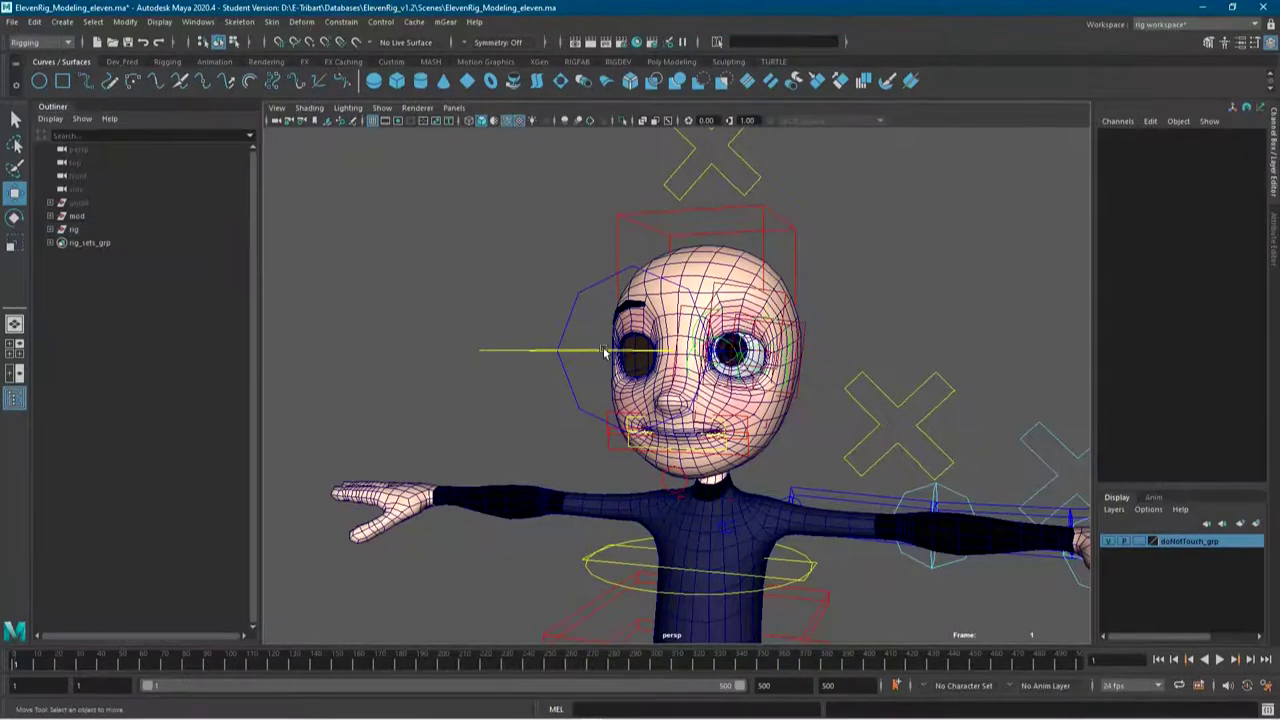
pyautogui.click(445, 22)
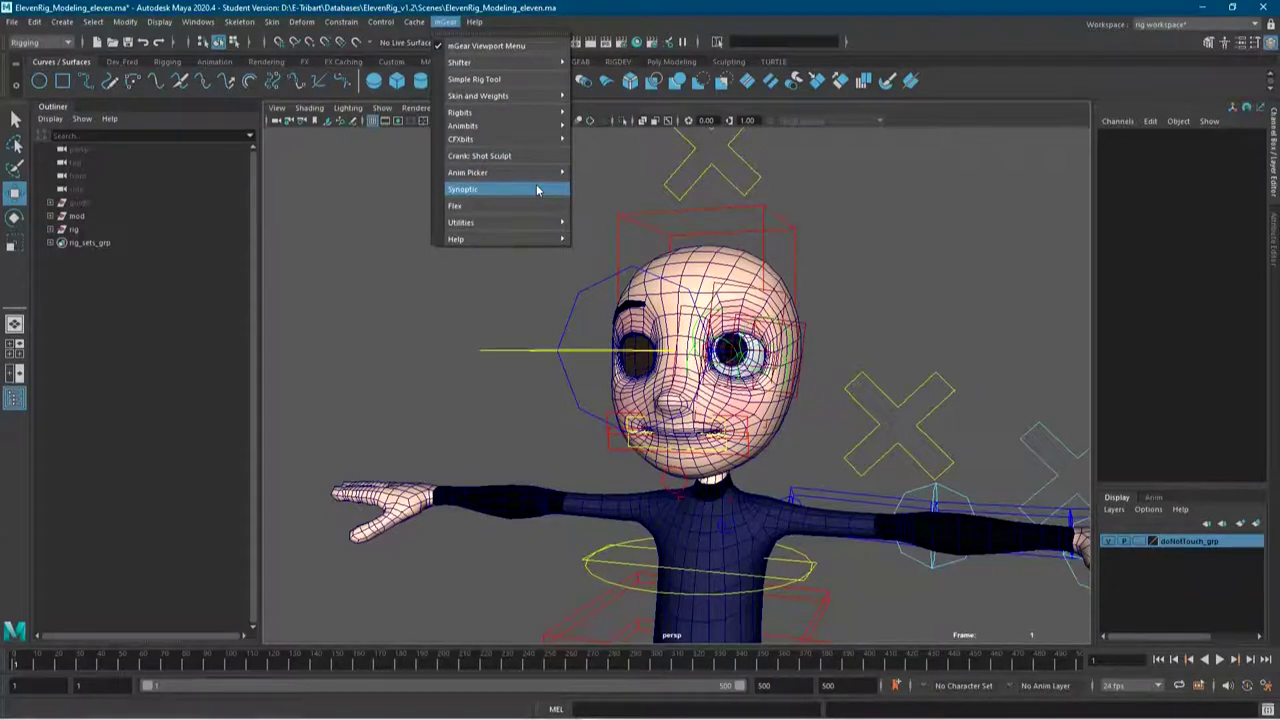
pyautogui.moveTo(468, 172)
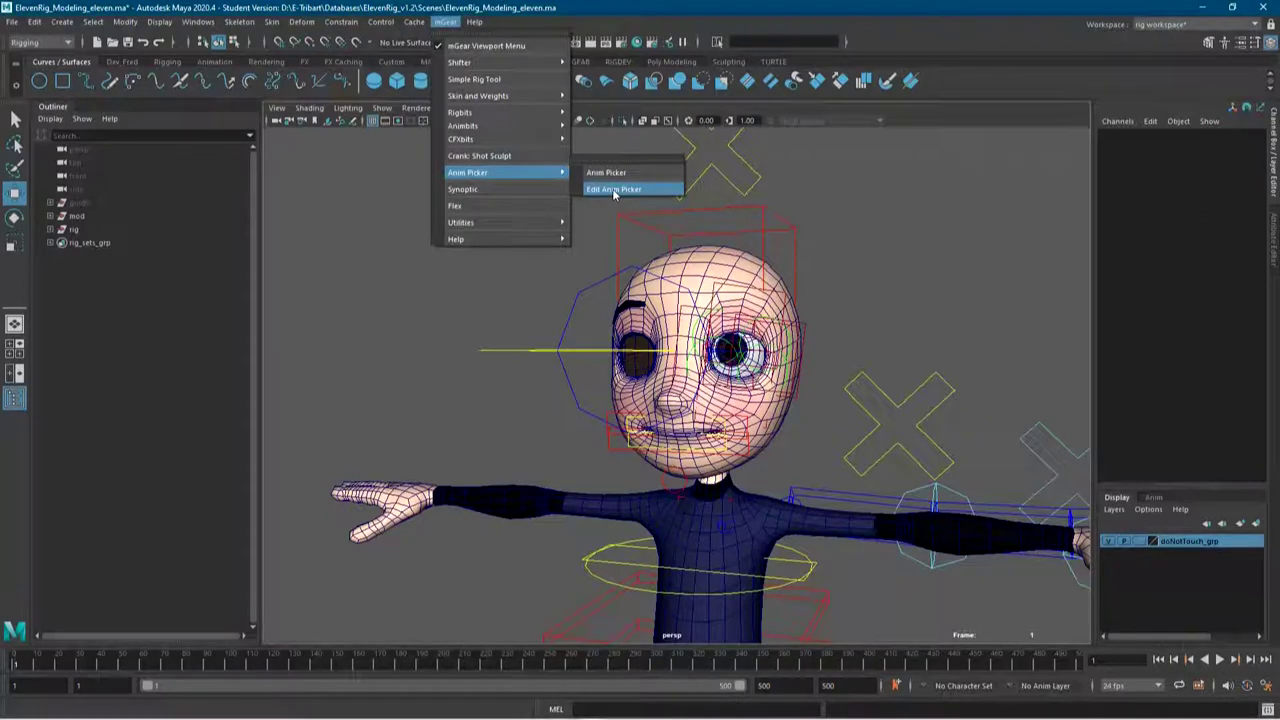
# Open the Anim Picker and create a new PICKER_DATA character node
pyautogui.click(614, 190)
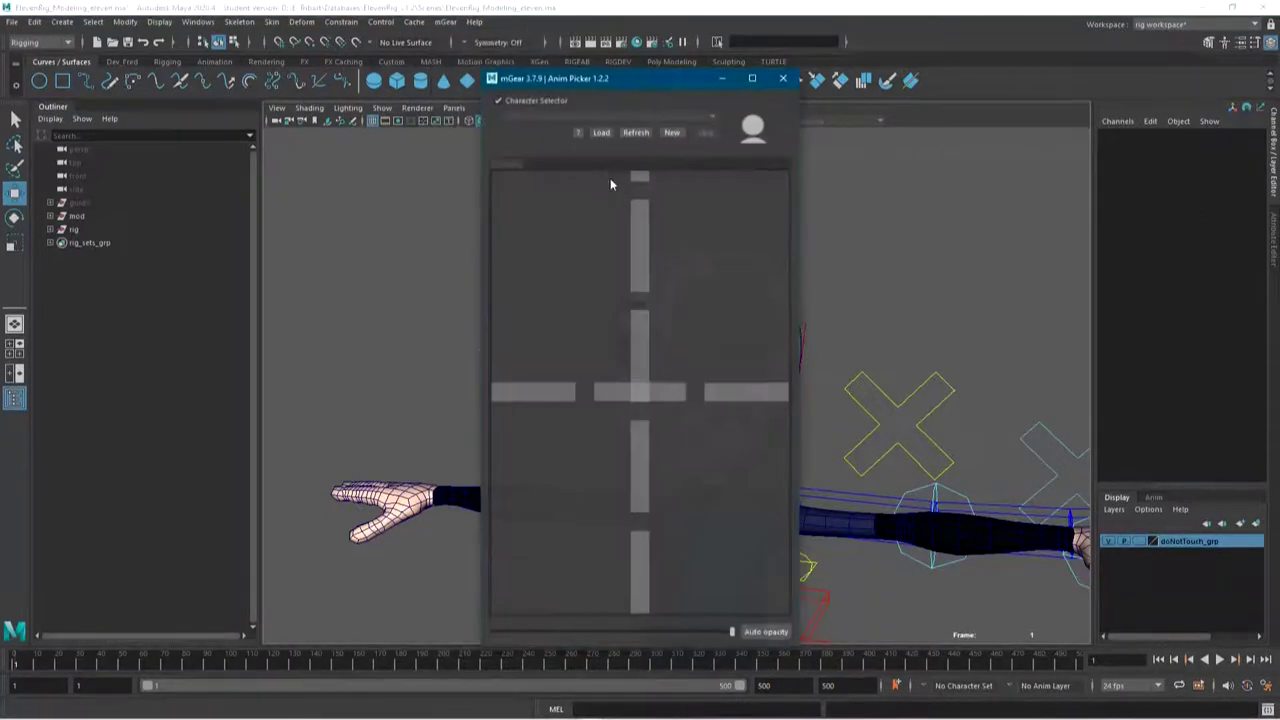
pyautogui.moveTo(635, 93); pyautogui.dragTo(395, 60)
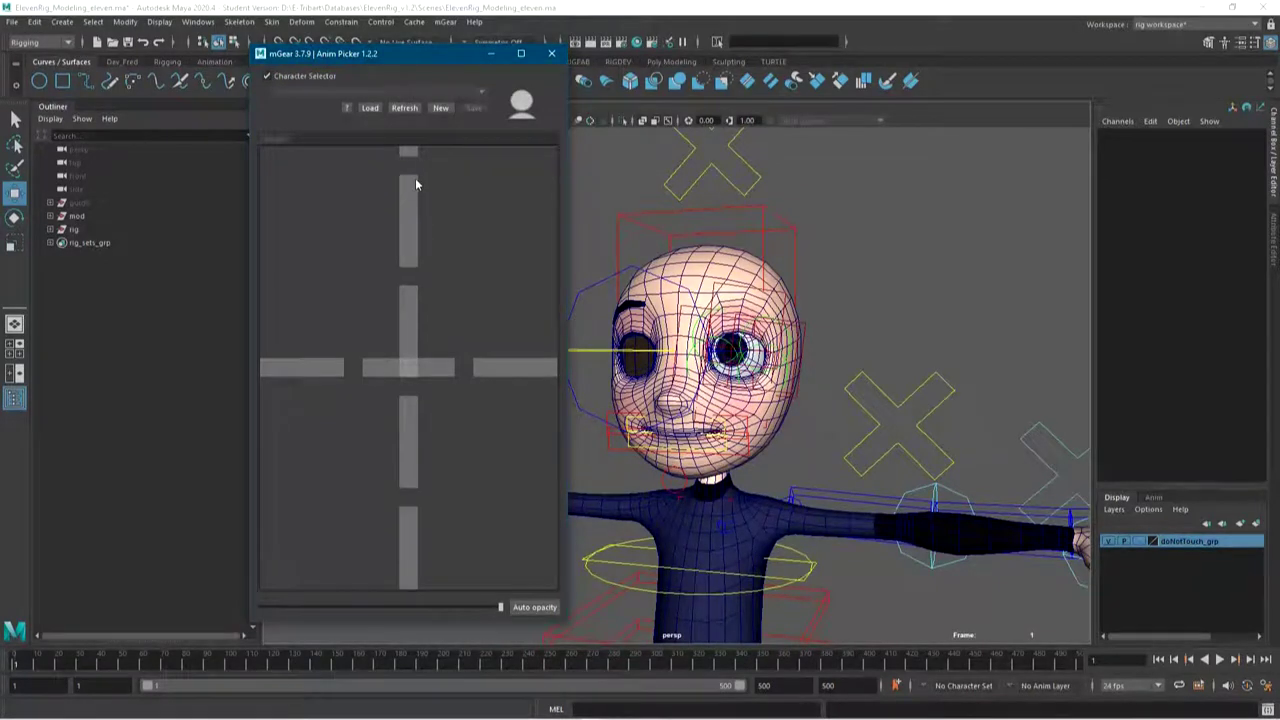
pyautogui.click(440, 108)
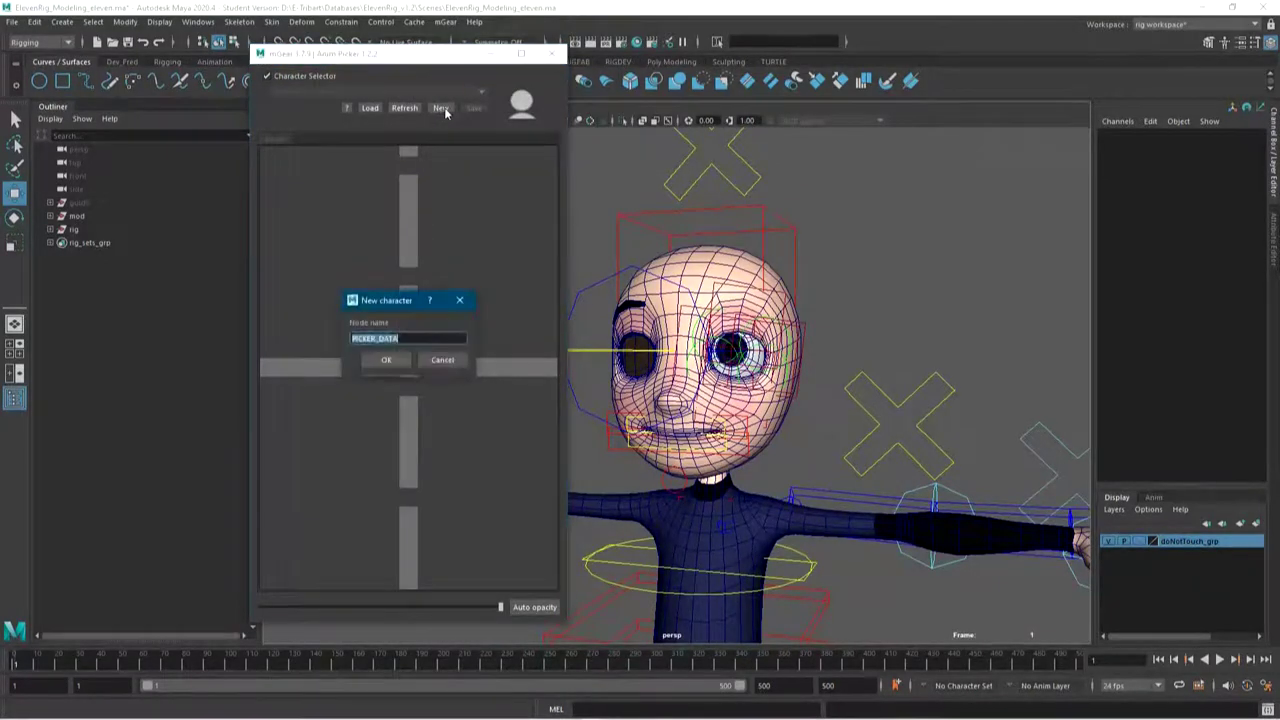
pyautogui.click(388, 360)
# Parent PICKER_DATA under the rig group in the Outliner
pyautogui.click(80, 243)
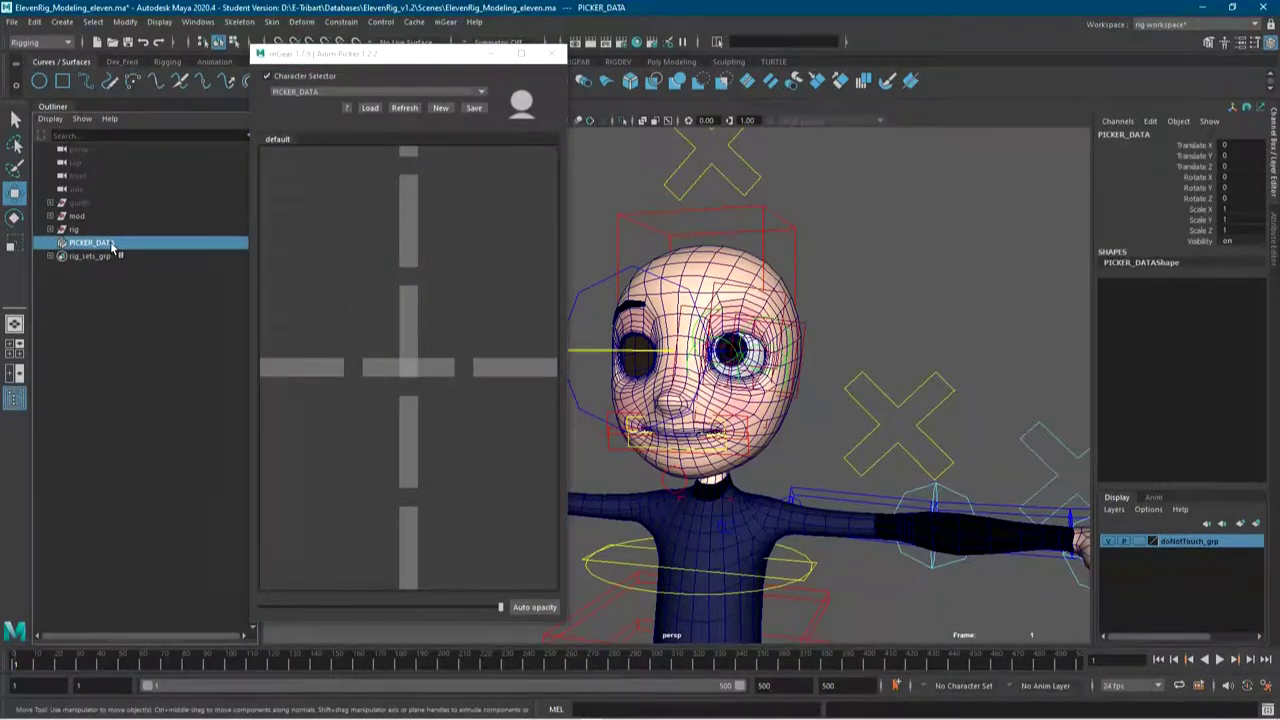
pyautogui.click(50, 203)
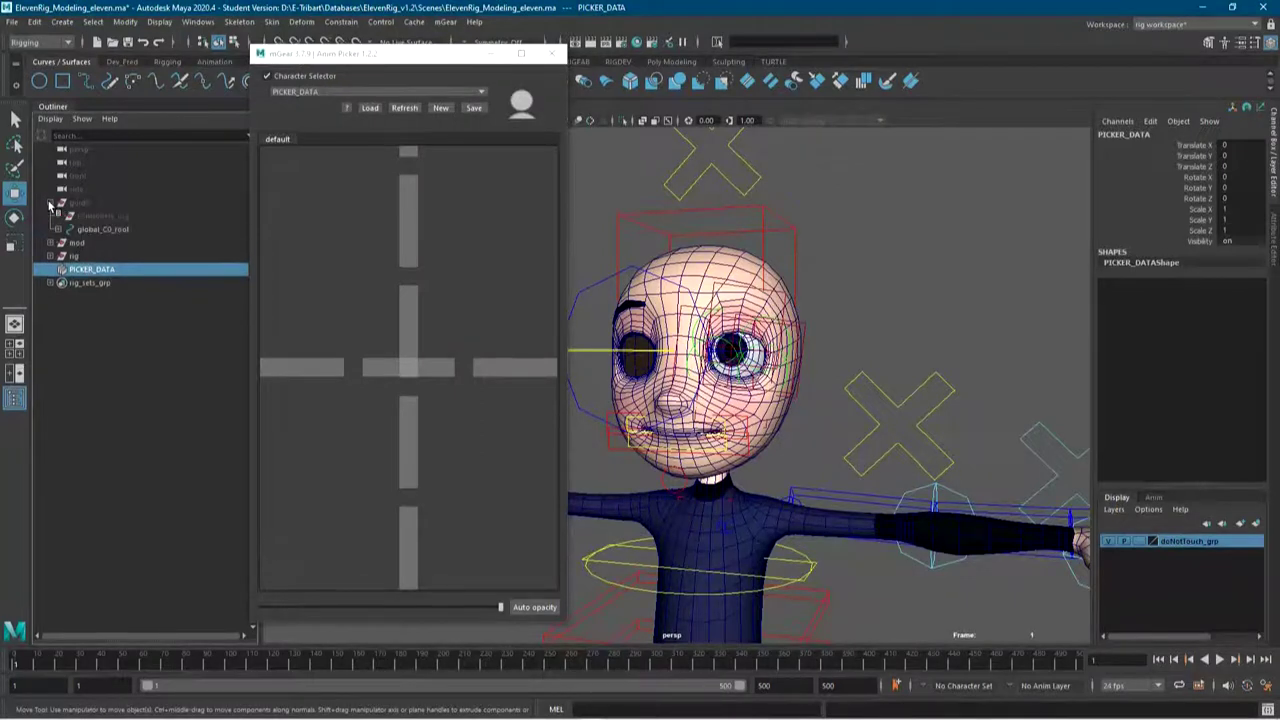
pyautogui.click(50, 203)
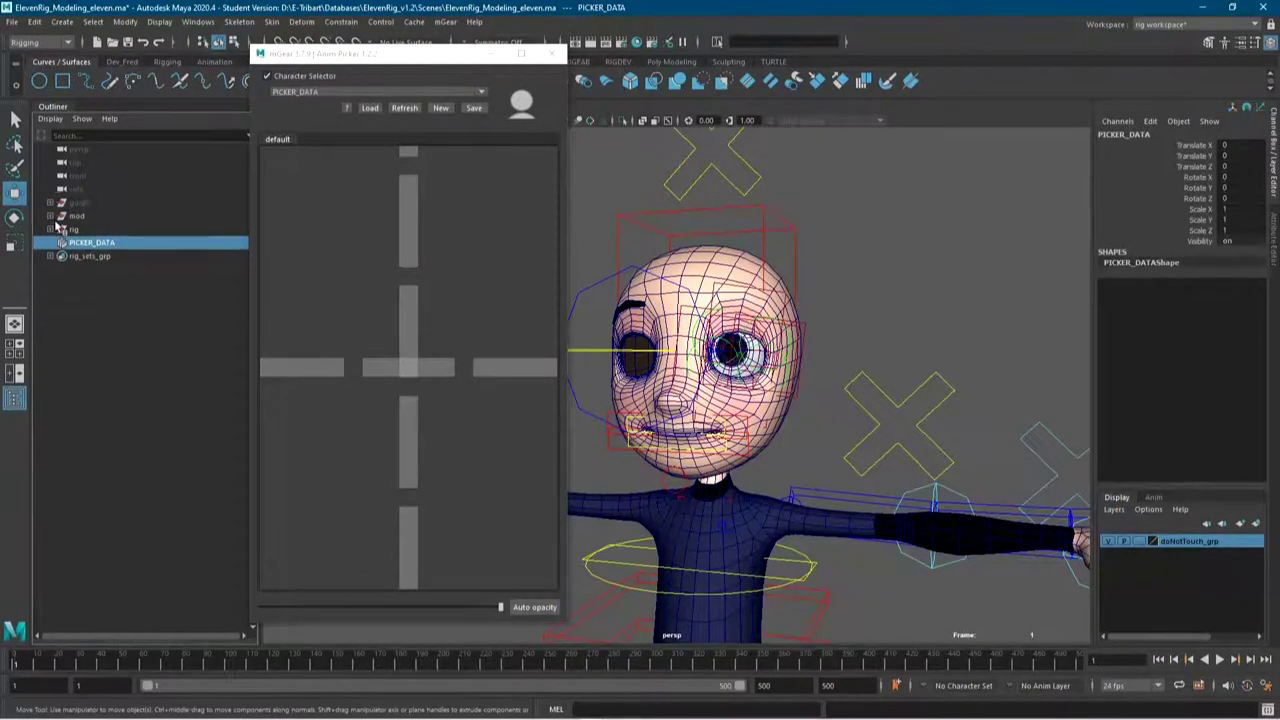
pyautogui.click(50, 229)
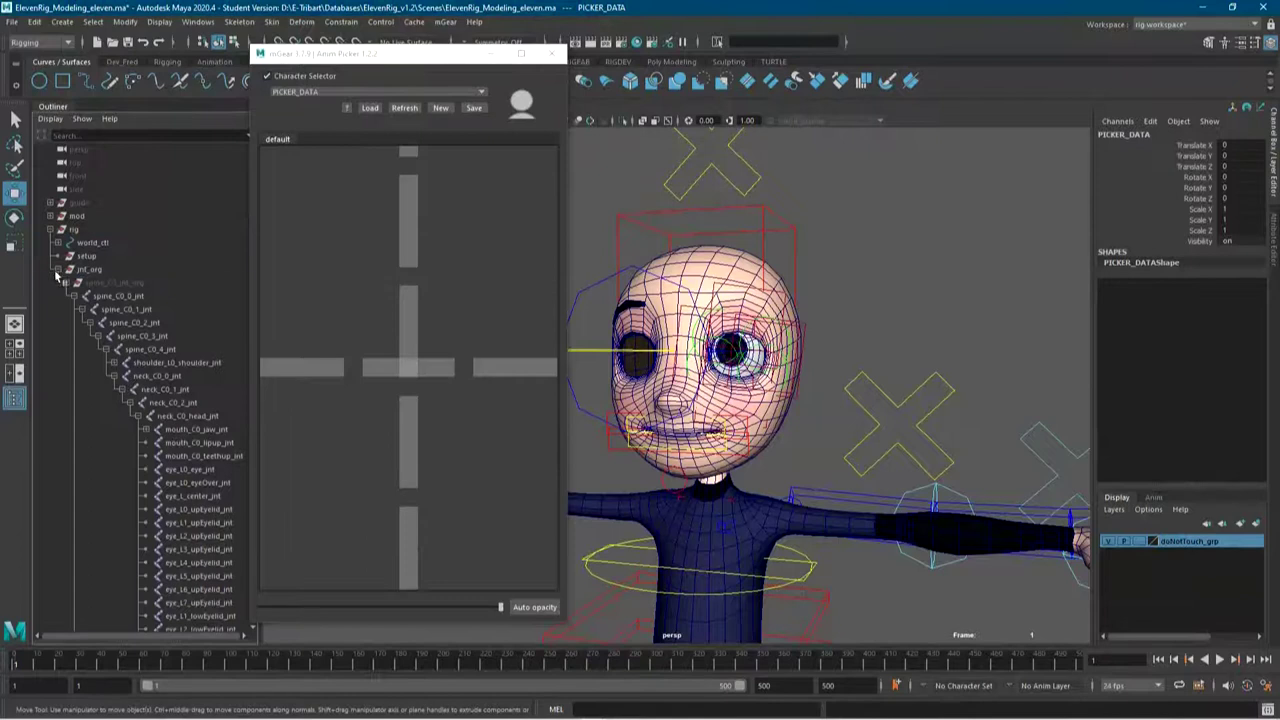
pyautogui.click(57, 269)
pyautogui.moveTo(85, 289); pyautogui.dragTo(72, 229, button='middle')
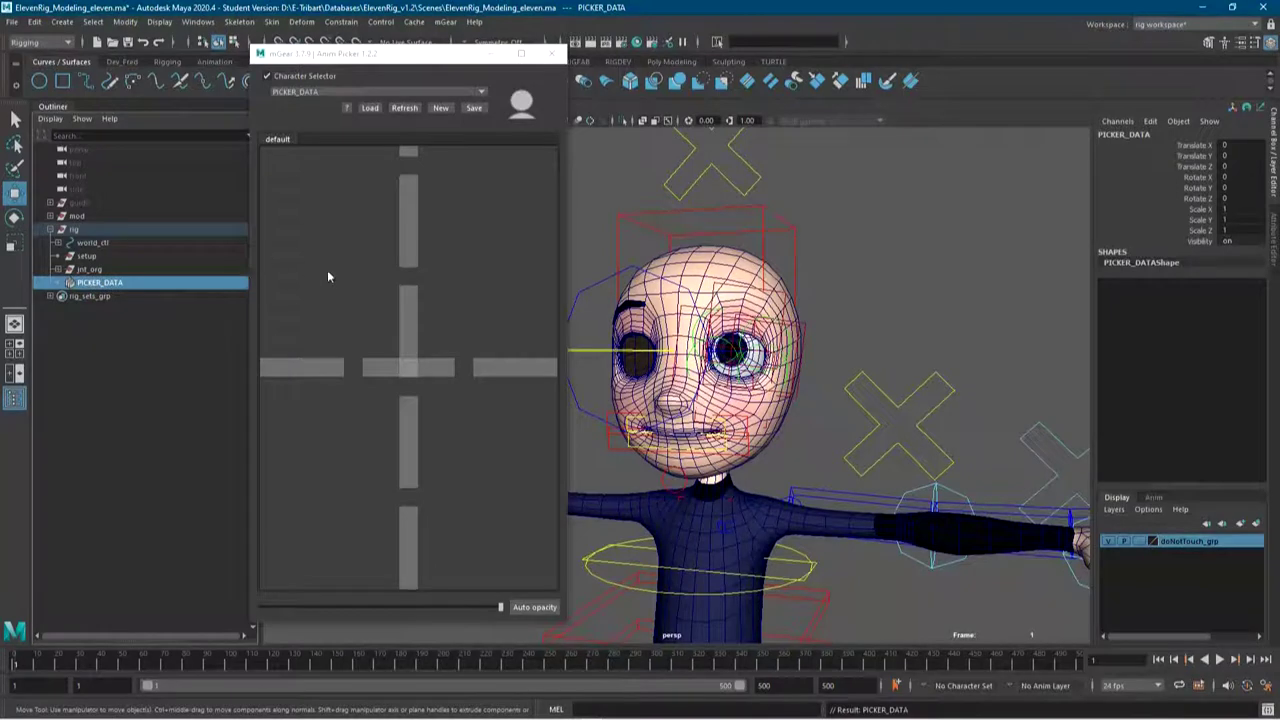
# Load SynopticEleven.jpg from D:/E-Tribart/Maya Works/Synoptic as the picker's background image
pyautogui.rightClick(359, 246)
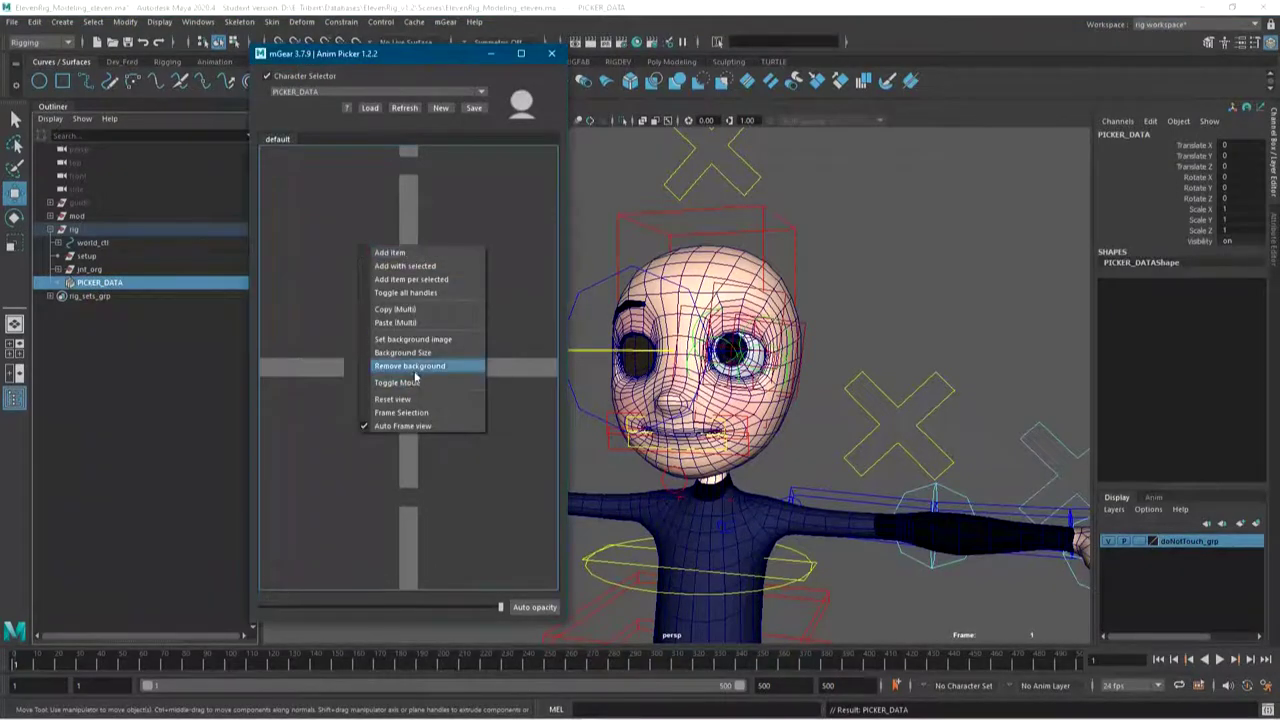
pyautogui.click(418, 339)
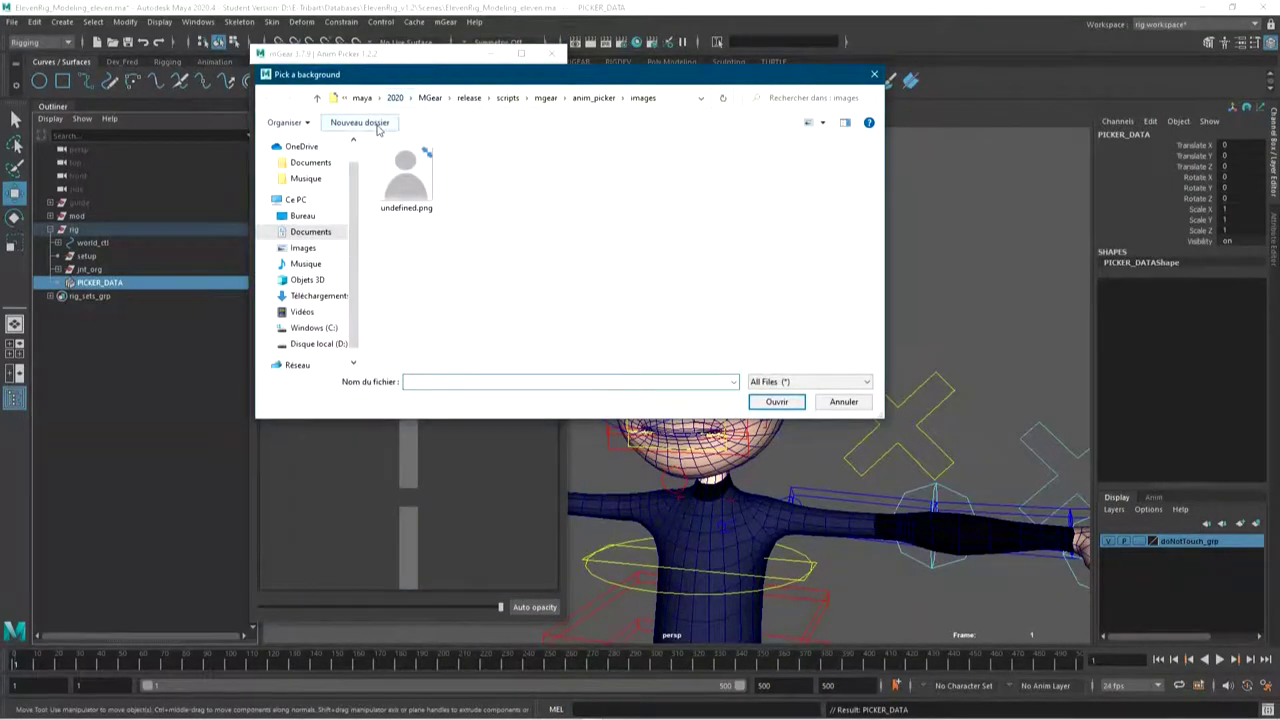
pyautogui.click(318, 343)
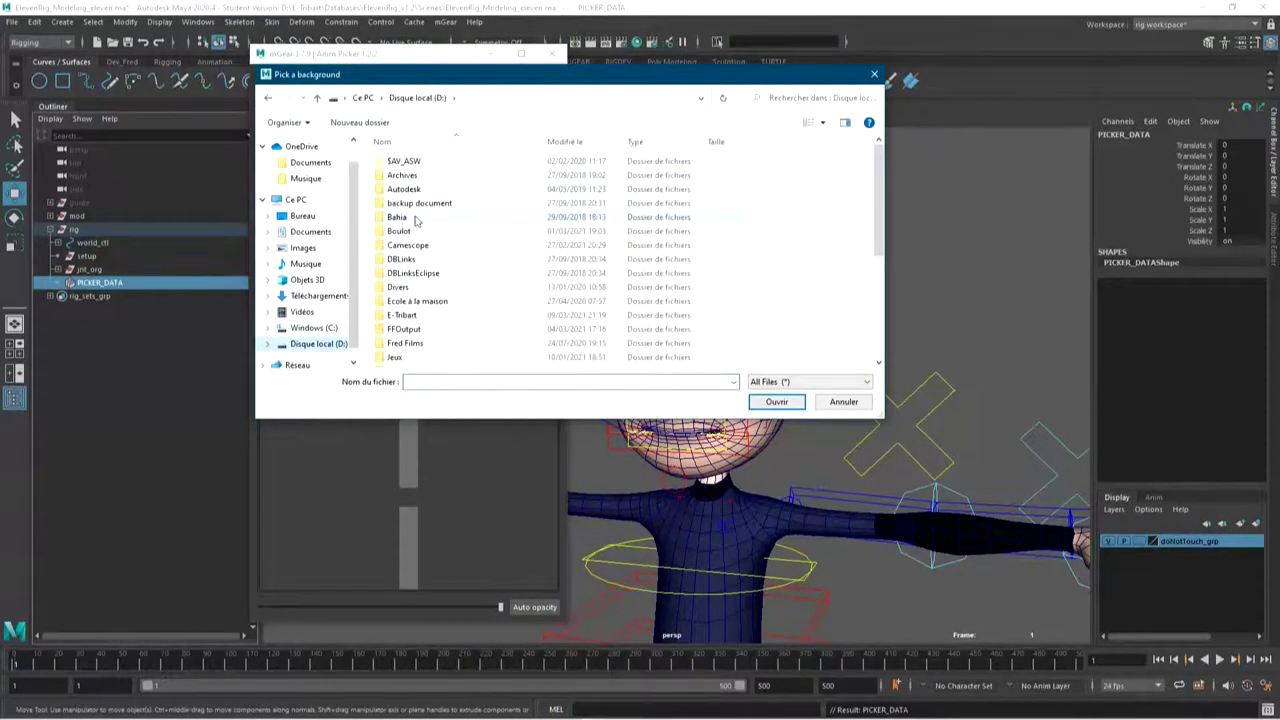
pyautogui.doubleClick(401, 316)
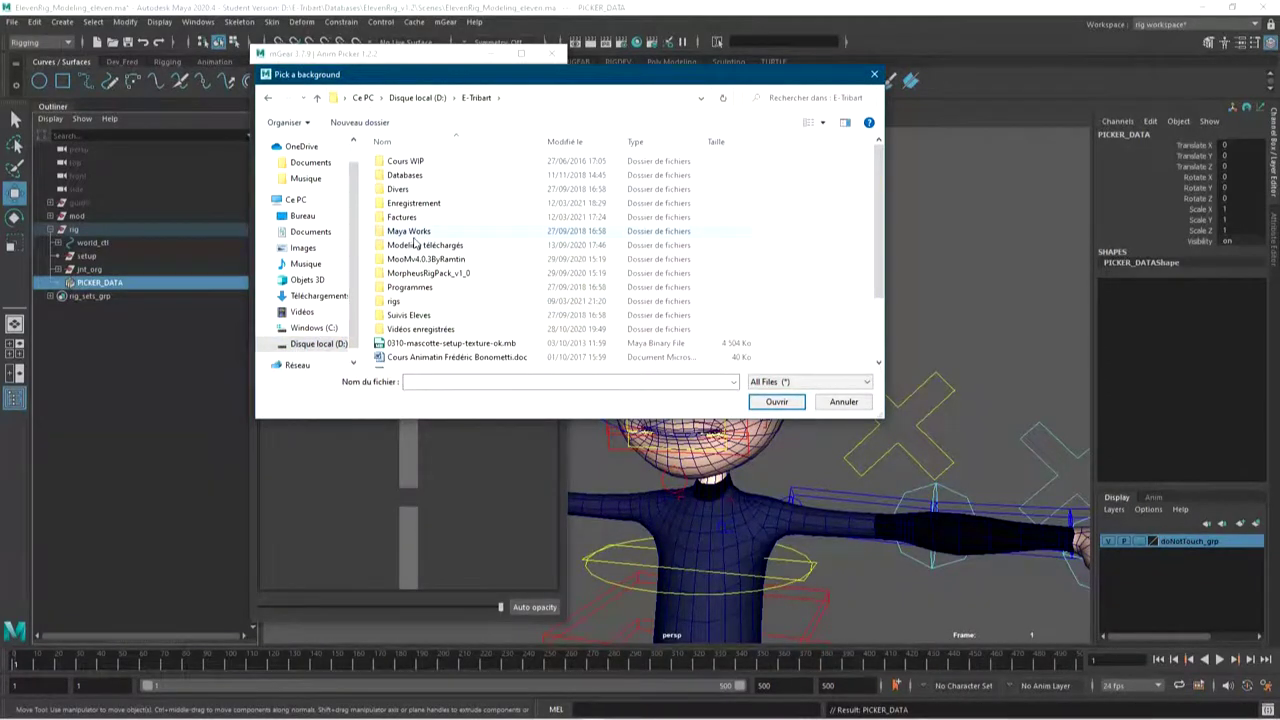
pyautogui.doubleClick(417, 232)
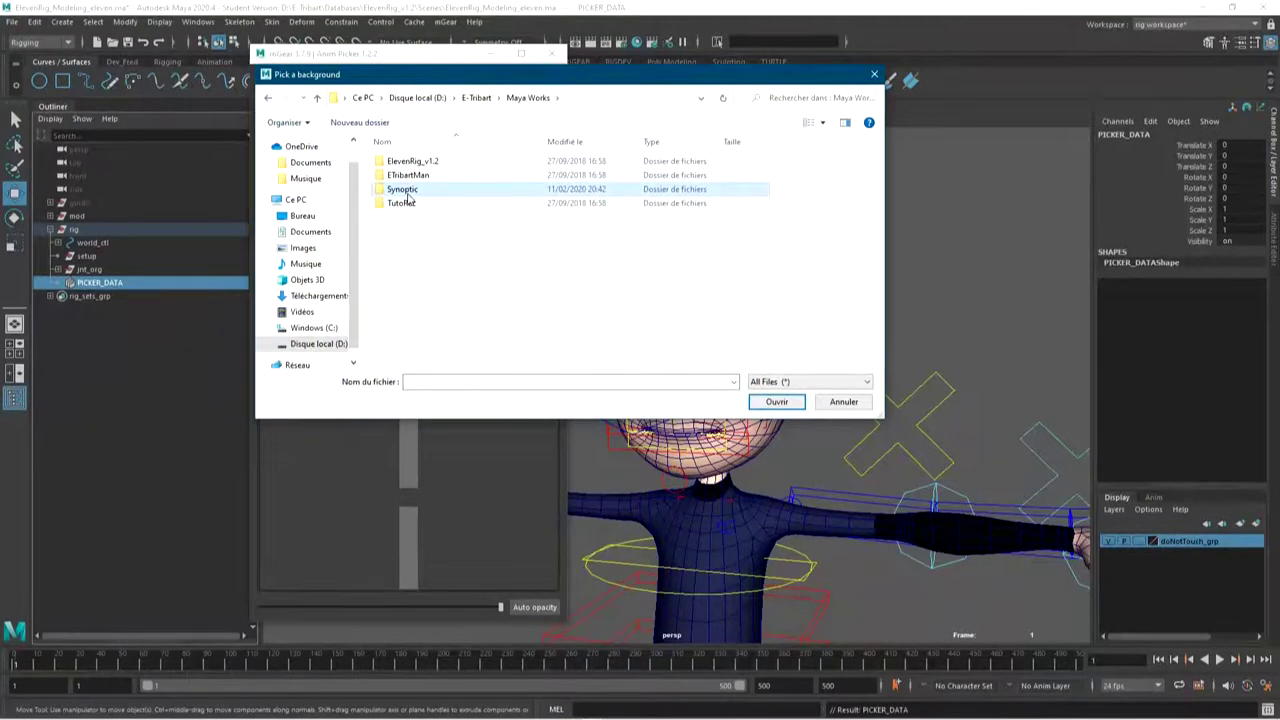
pyautogui.doubleClick(405, 192)
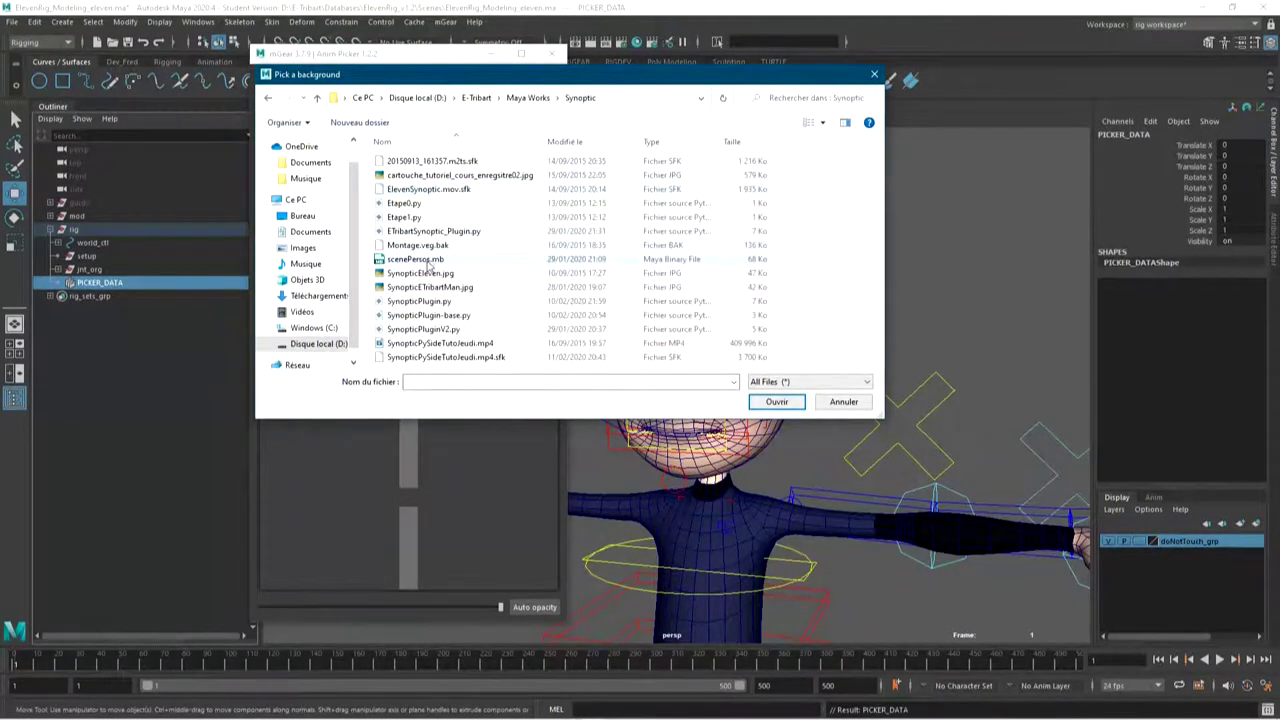
pyautogui.doubleClick(428, 273)
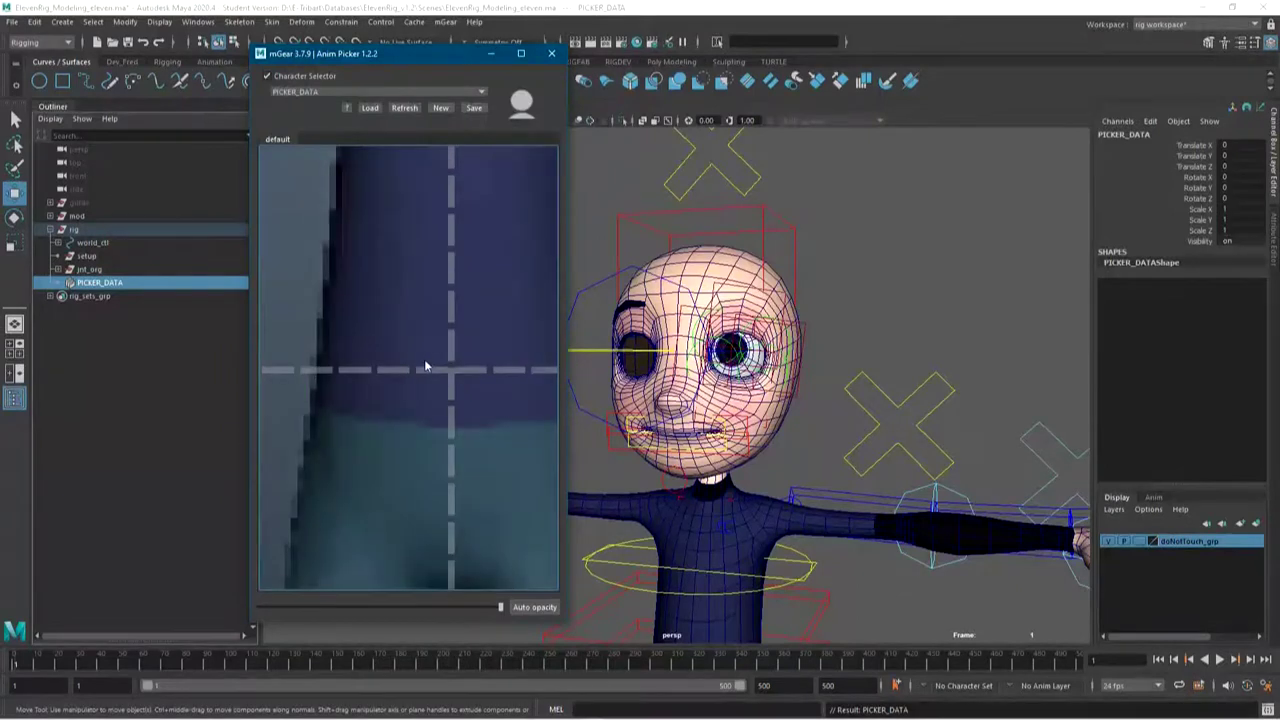
pyautogui.scroll(-5, 425, 367)
pyautogui.scroll(-3, 427, 340)
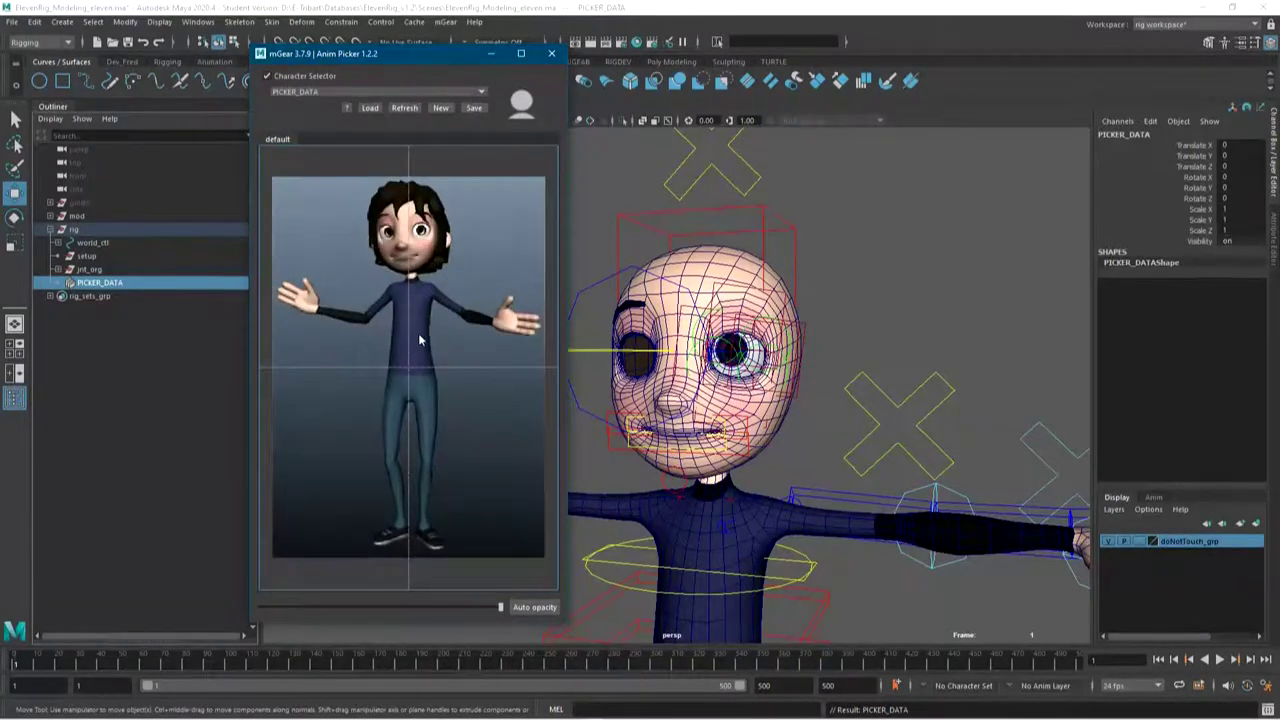
# Add a new picker item and place it on the character's head, with neck_C0_head_ctl selected
pyautogui.rightClick(371, 305)
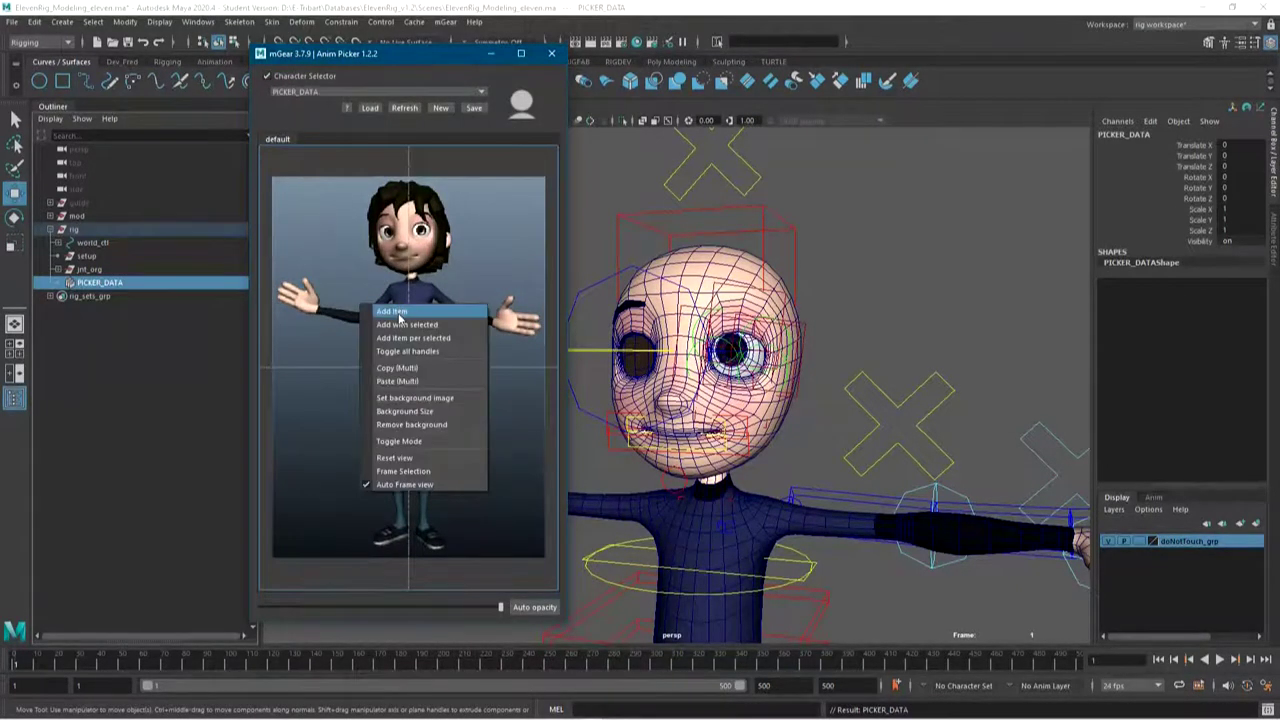
pyautogui.click(392, 311)
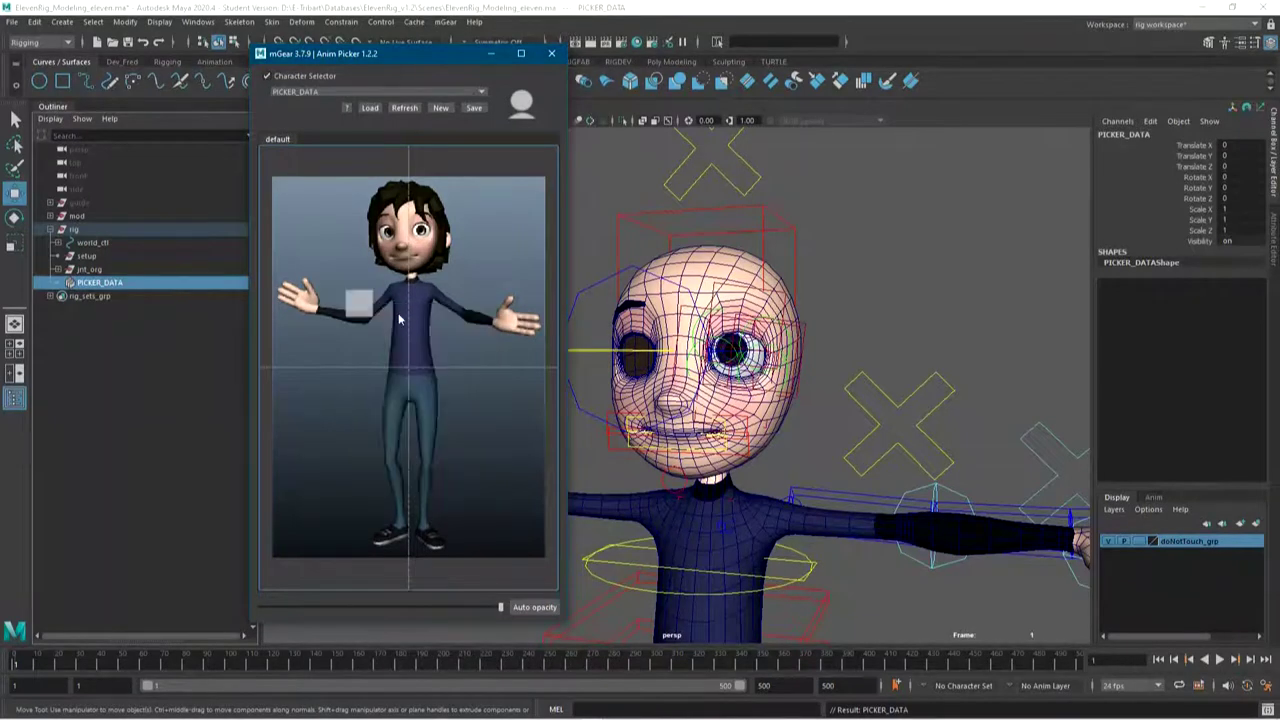
pyautogui.moveTo(375, 314)
pyautogui.mouseDown()
pyautogui.moveTo(478, 226)
pyautogui.moveTo(472, 210)
pyautogui.moveTo(460, 306)
pyautogui.mouseUp()
pyautogui.scroll(-2, 1050, 460)
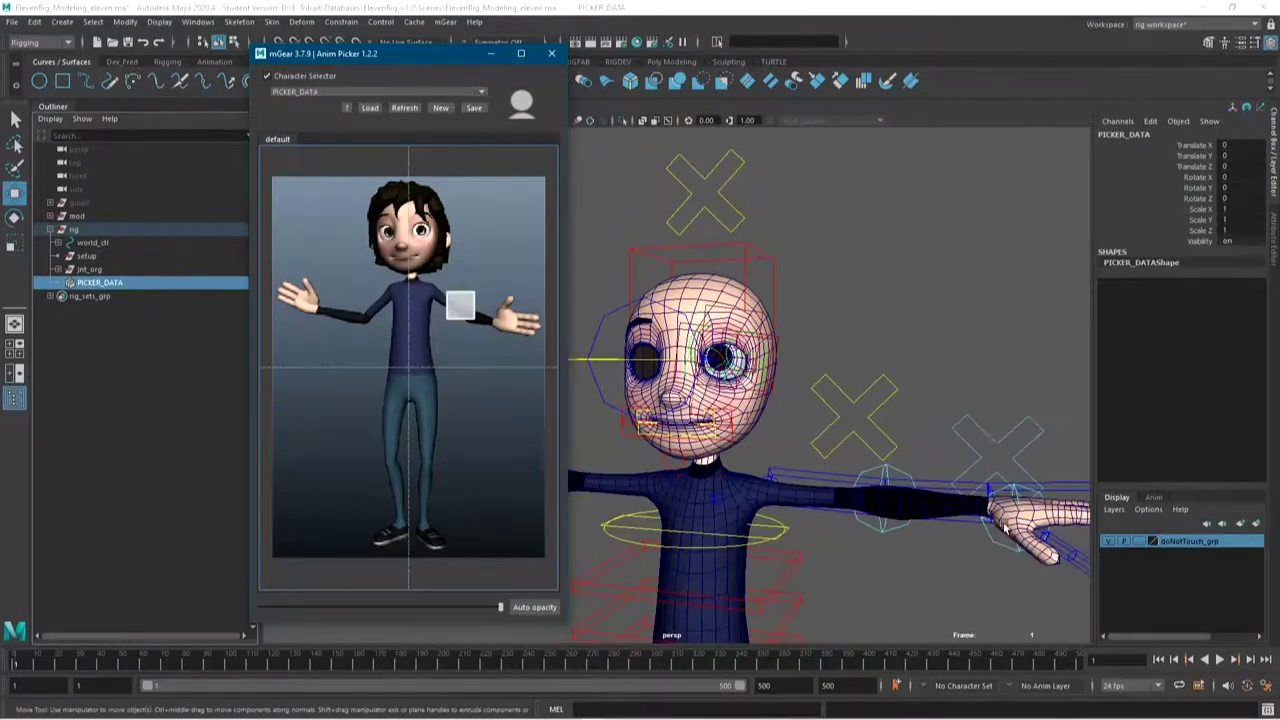
pyautogui.keyDown('alt'); pyautogui.moveTo(1025, 487); pyautogui.dragTo(905, 415); pyautogui.keyUp('alt')
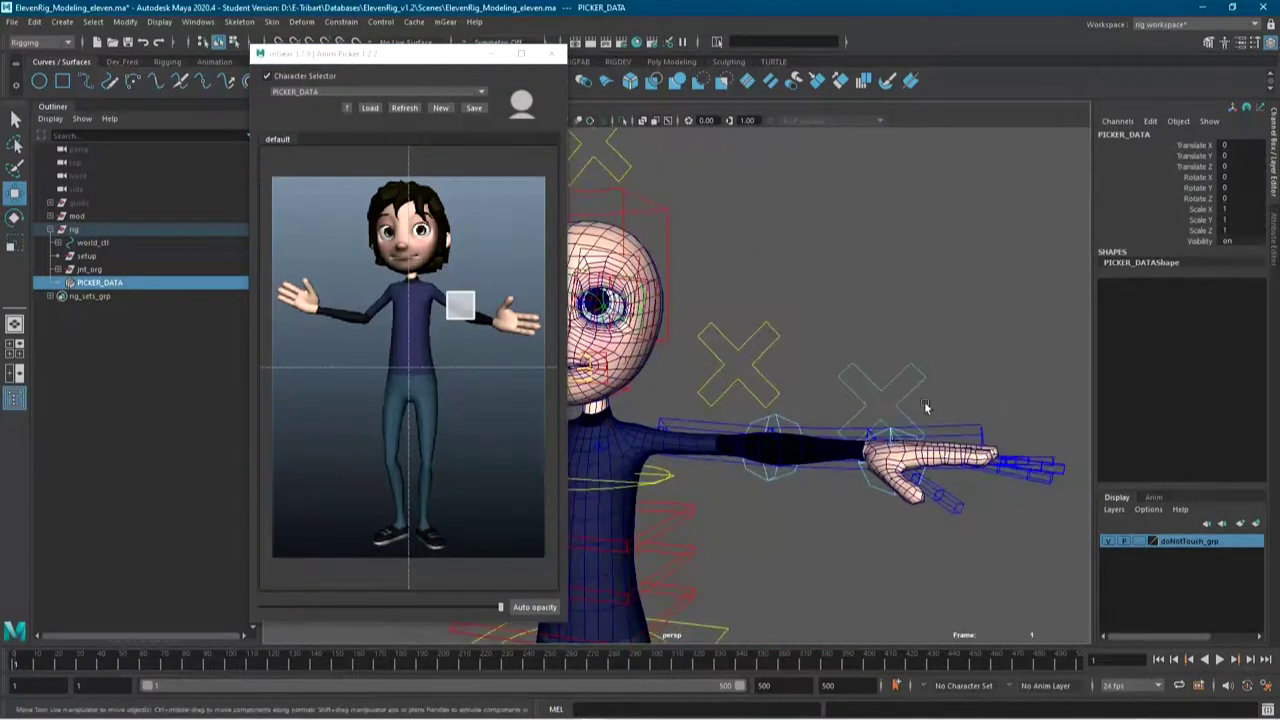
pyautogui.keyDown('alt'); pyautogui.moveTo(768, 349); pyautogui.dragTo(788, 259); pyautogui.keyUp('alt')
pyautogui.click(790, 245)
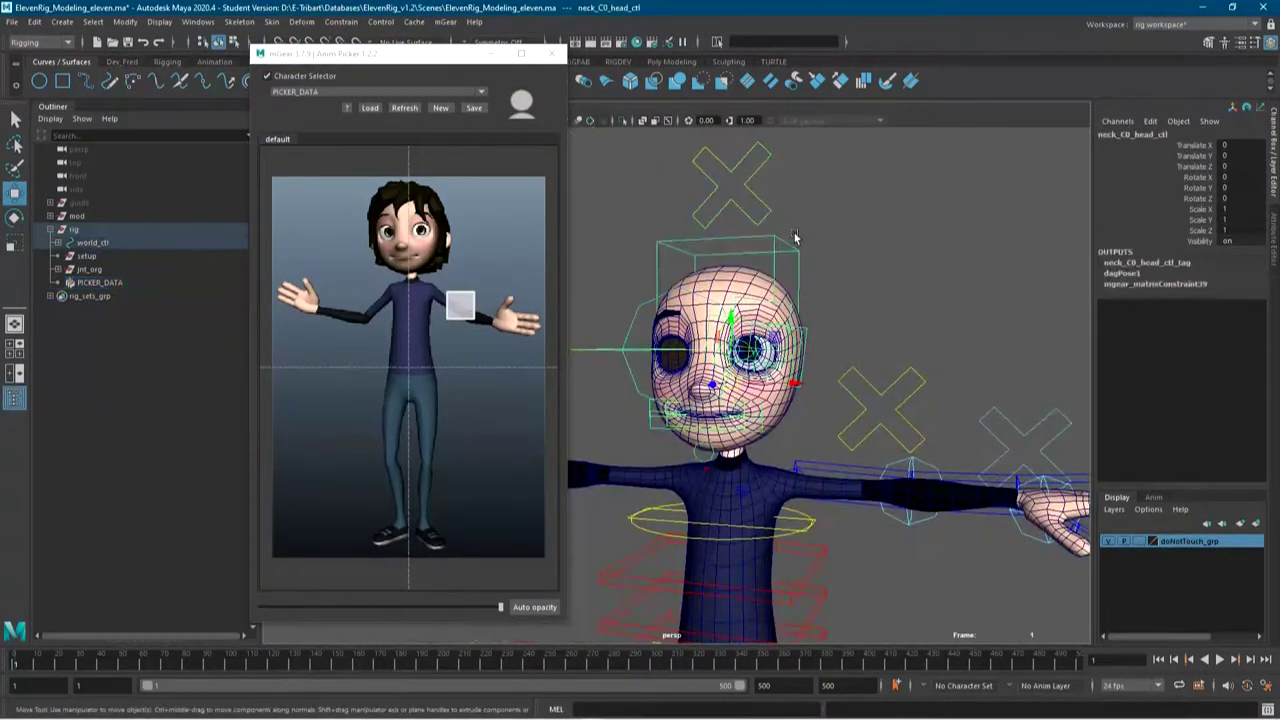
pyautogui.moveTo(460, 306)
pyautogui.mouseDown()
pyautogui.moveTo(407, 228)
pyautogui.moveTo(409, 196)
pyautogui.mouseUp()
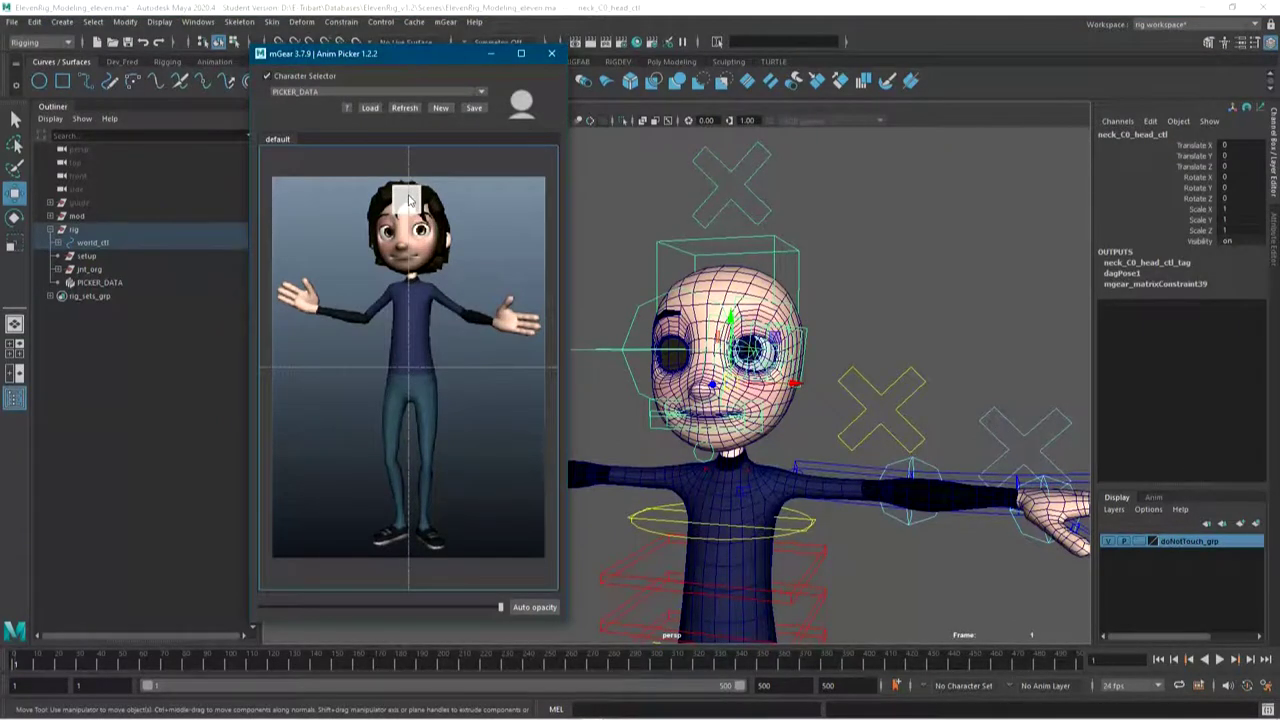
# Adjust the head picker item's rotation angle in its Picker Item Options
pyautogui.rightClick(409, 196)
pyautogui.click(445, 203)
pyautogui.moveTo(503, 279); pyautogui.dragTo(239, 130)
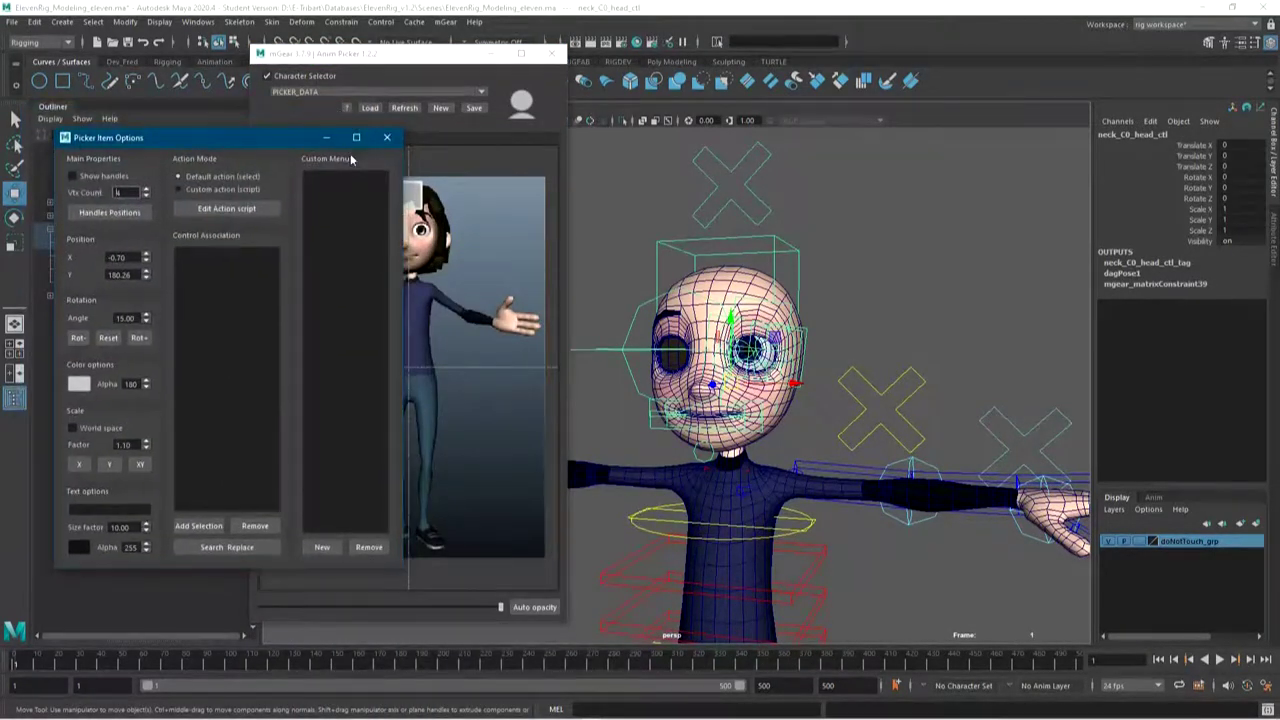
pyautogui.moveTo(451, 63); pyautogui.dragTo(596, 70)
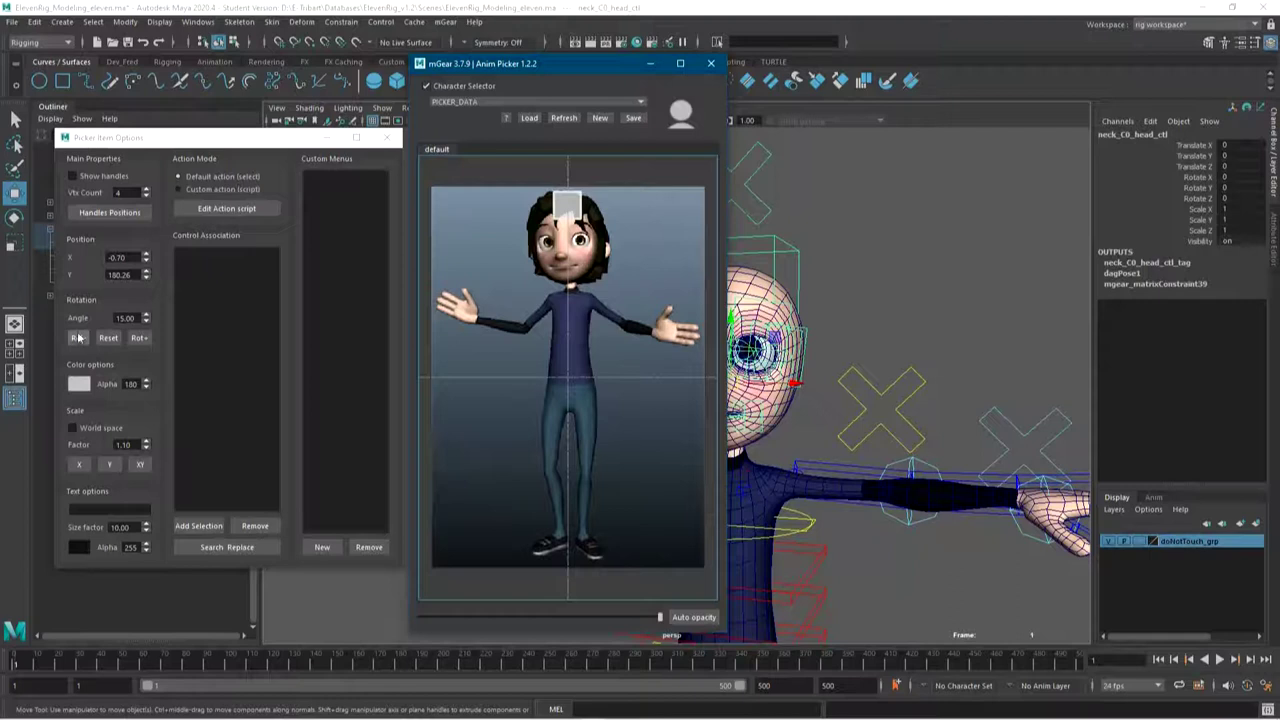
pyautogui.click(145, 322)
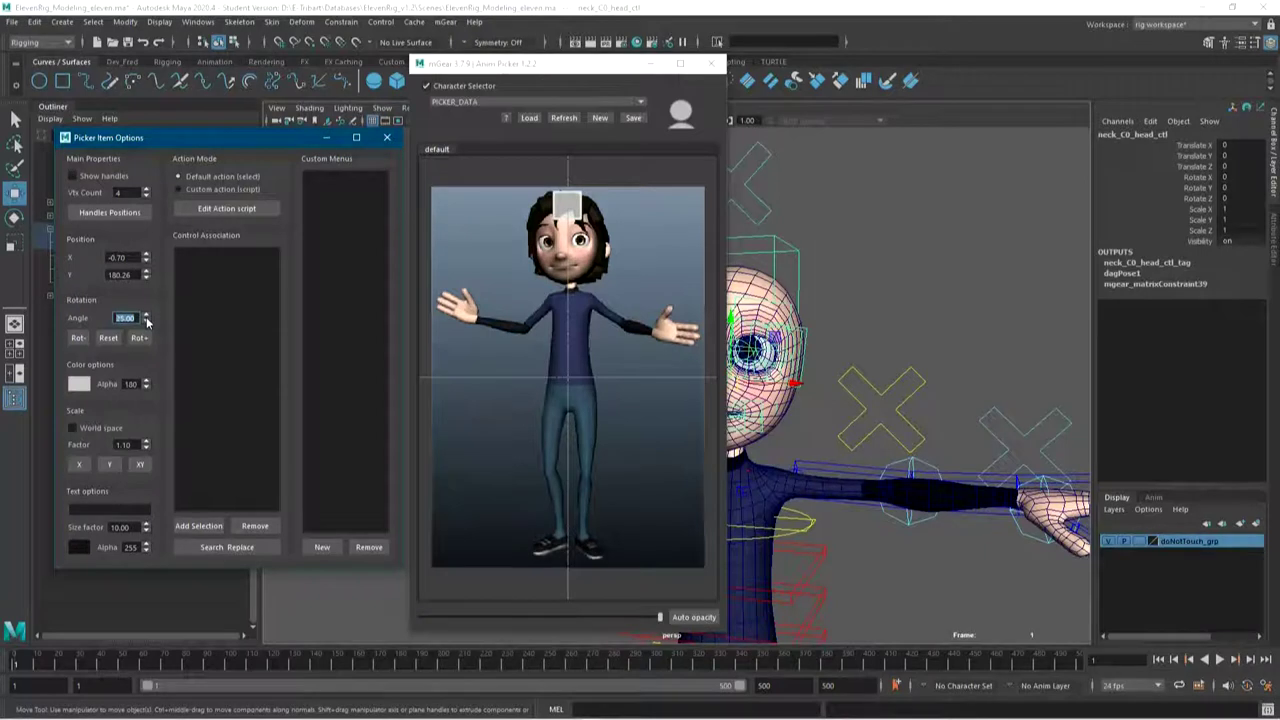
pyautogui.scroll(-6, 146, 318)
pyautogui.click(86, 340)
pyautogui.click(77, 341)
pyautogui.click(137, 338)
pyautogui.click(138, 340)
pyautogui.click(78, 338)
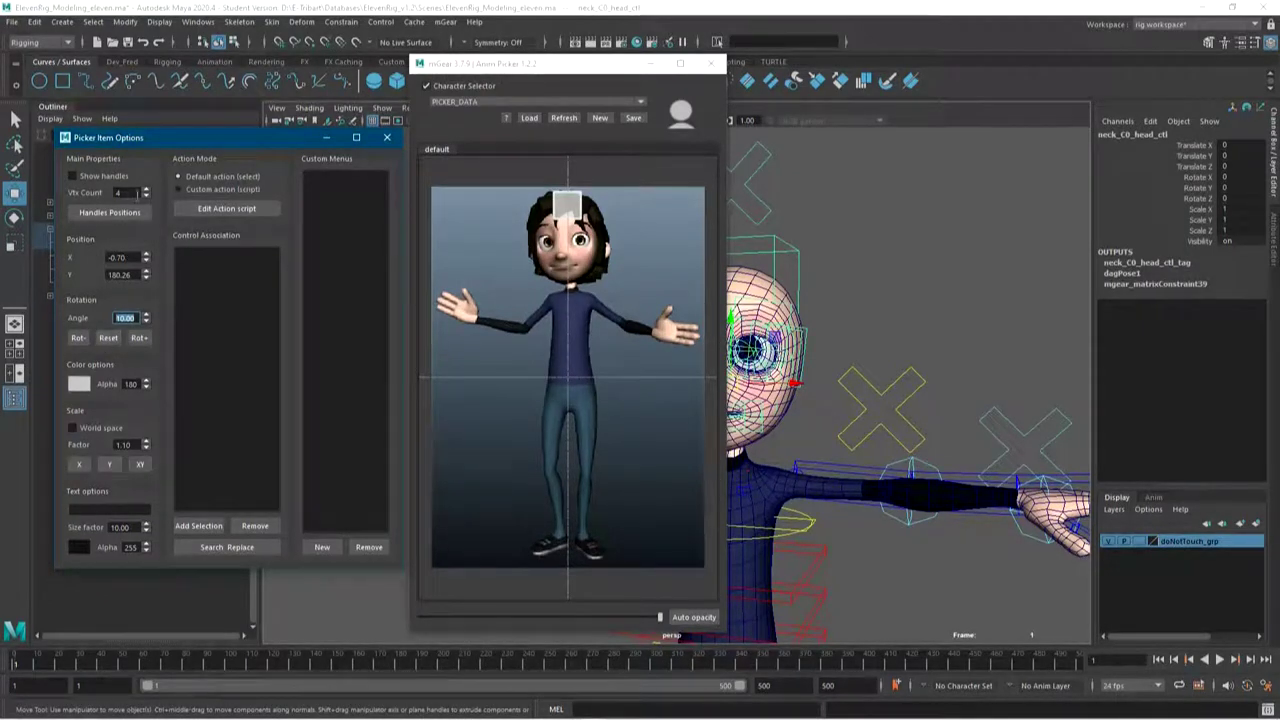
# Raise the head item's Vtx Count to 8 and enable Show handles
pyautogui.click(146, 190)
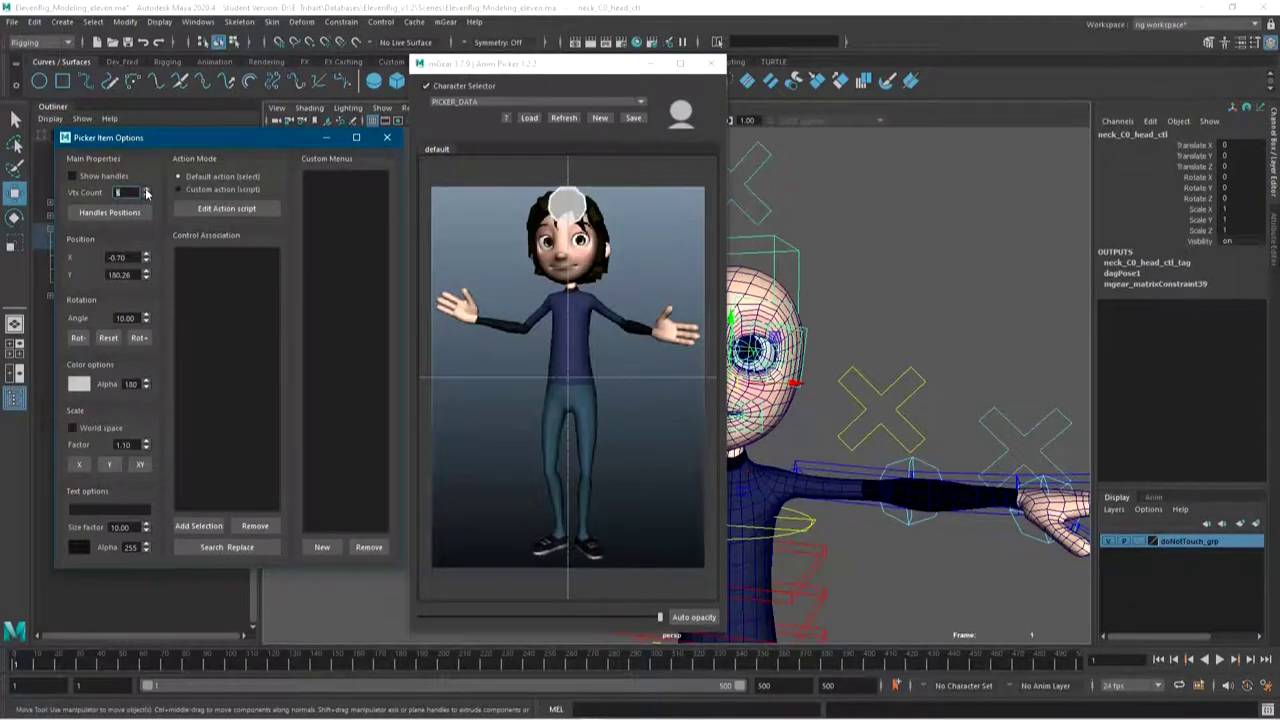
pyautogui.click(113, 180)
pyautogui.click(588, 212)
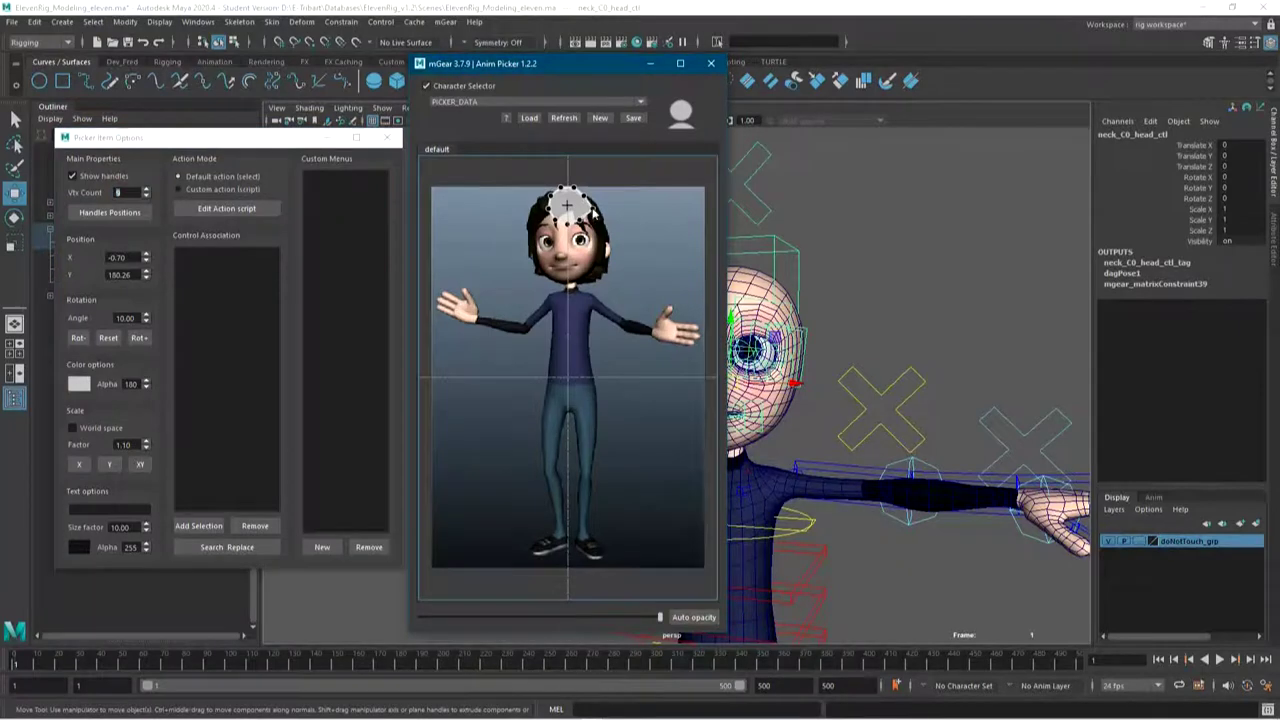
pyautogui.click(591, 206)
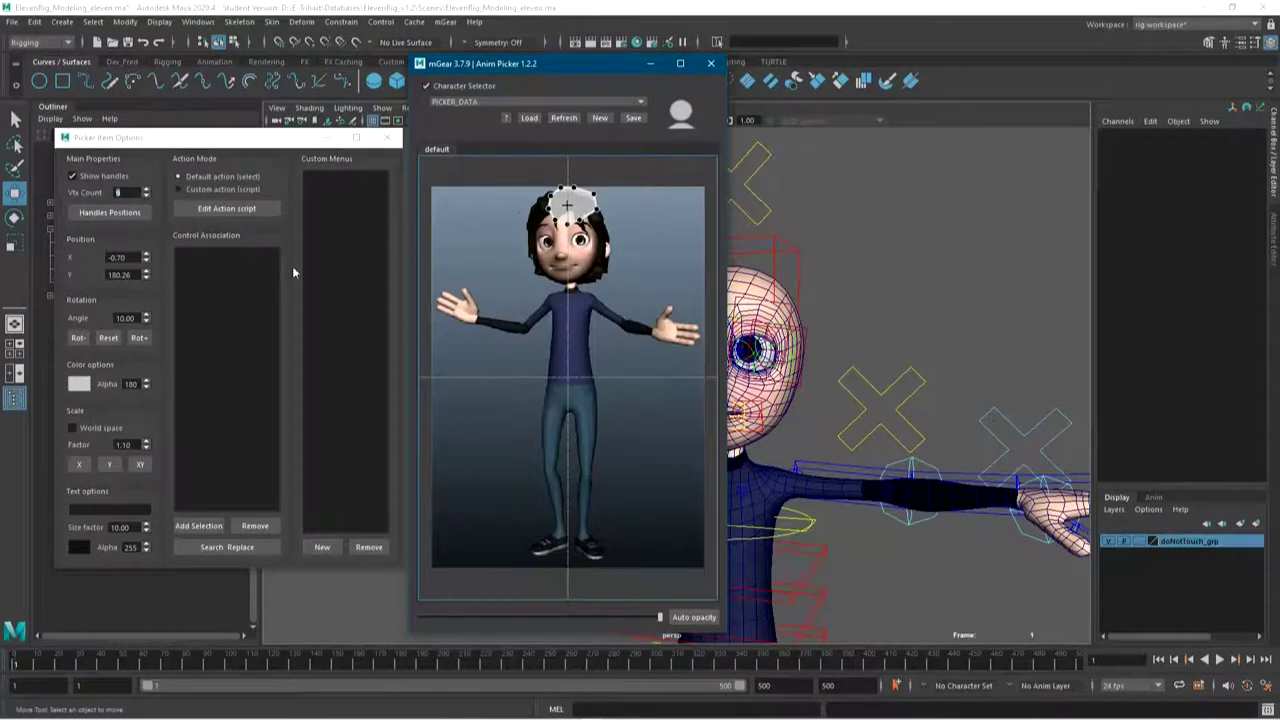
# Enlarge the head shape with world-space X/Y/XY scaling, move it over the face, and select neck_C0_head_ctl
pyautogui.click(74, 430)
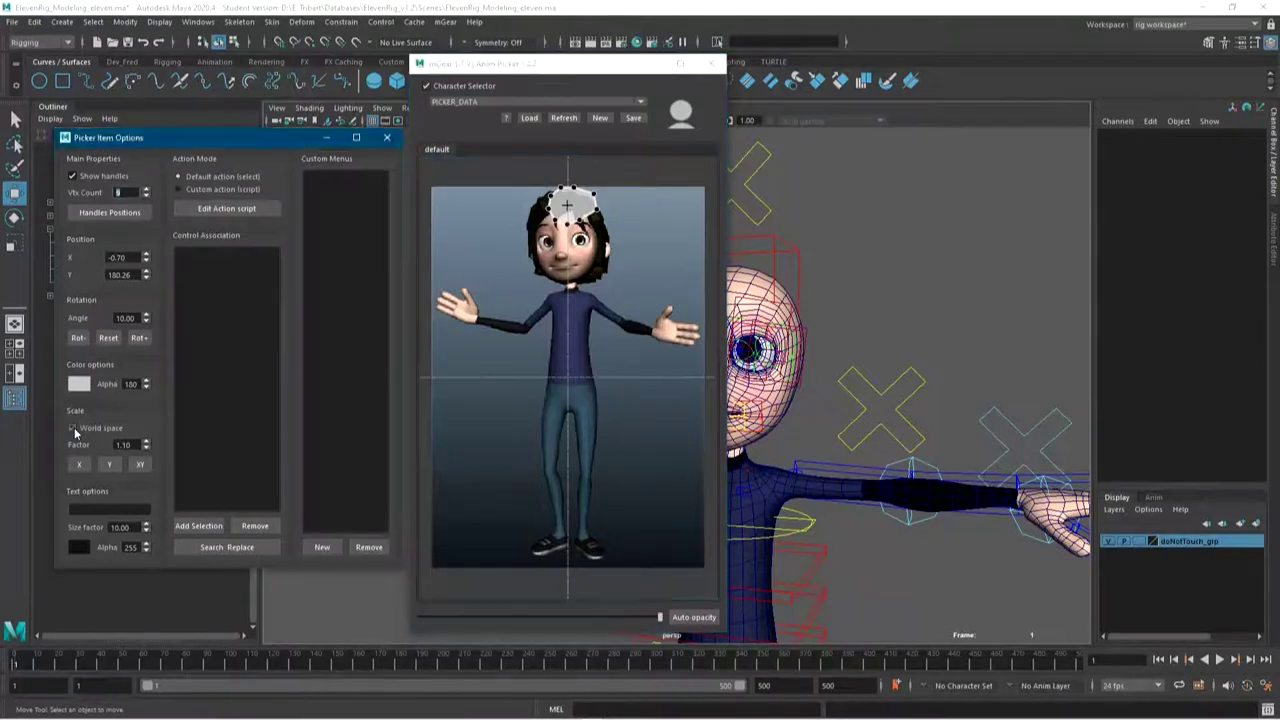
pyautogui.click(146, 444)
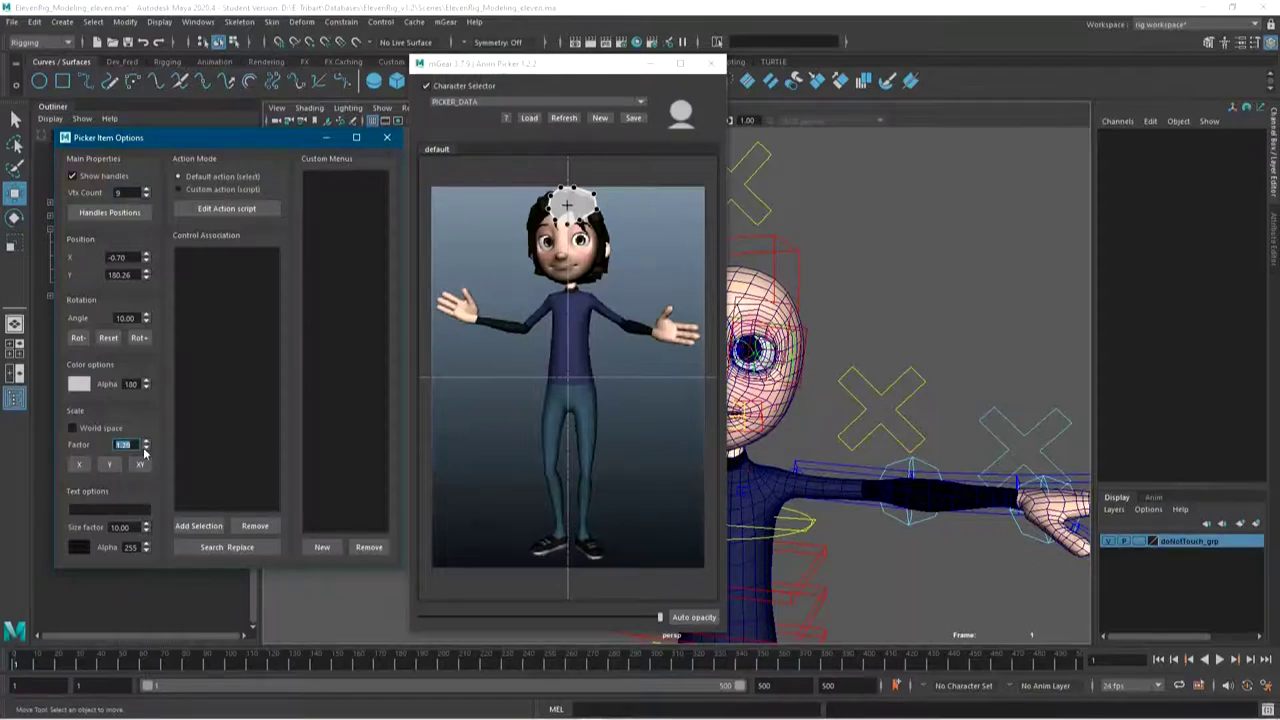
pyautogui.click(110, 464)
pyautogui.click(79, 464)
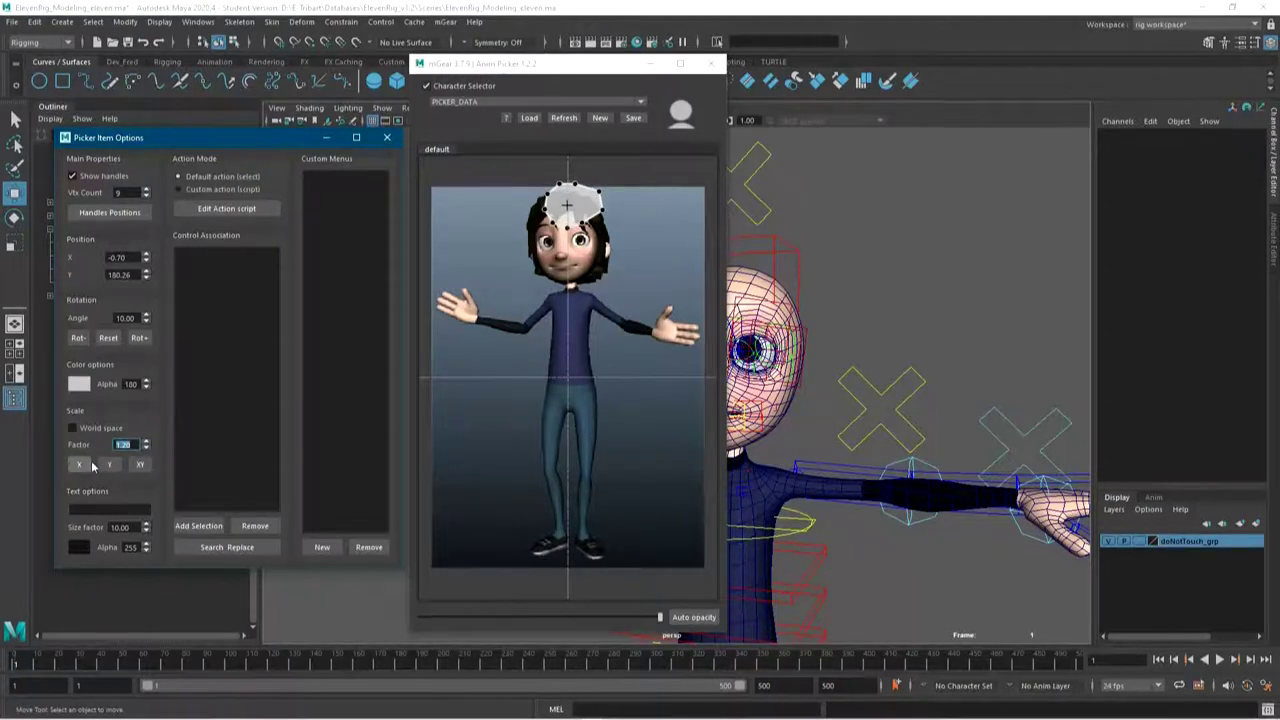
pyautogui.click(99, 465)
pyautogui.click(137, 464)
pyautogui.click(137, 464)
pyautogui.click(137, 464)
pyautogui.click(80, 464)
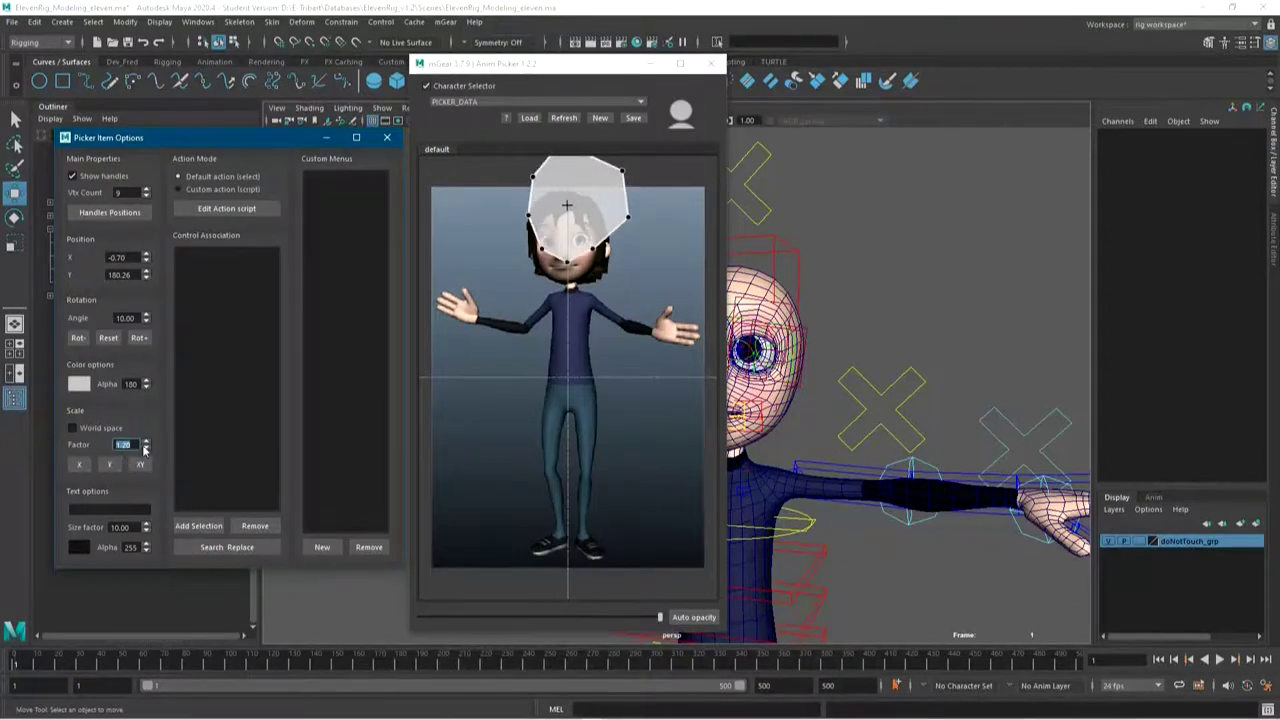
pyautogui.moveTo(607, 237)
pyautogui.mouseDown()
pyautogui.moveTo(595, 275)
pyautogui.moveTo(672, 264)
pyautogui.moveTo(538, 276)
pyautogui.moveTo(590, 268)
pyautogui.mouseUp()
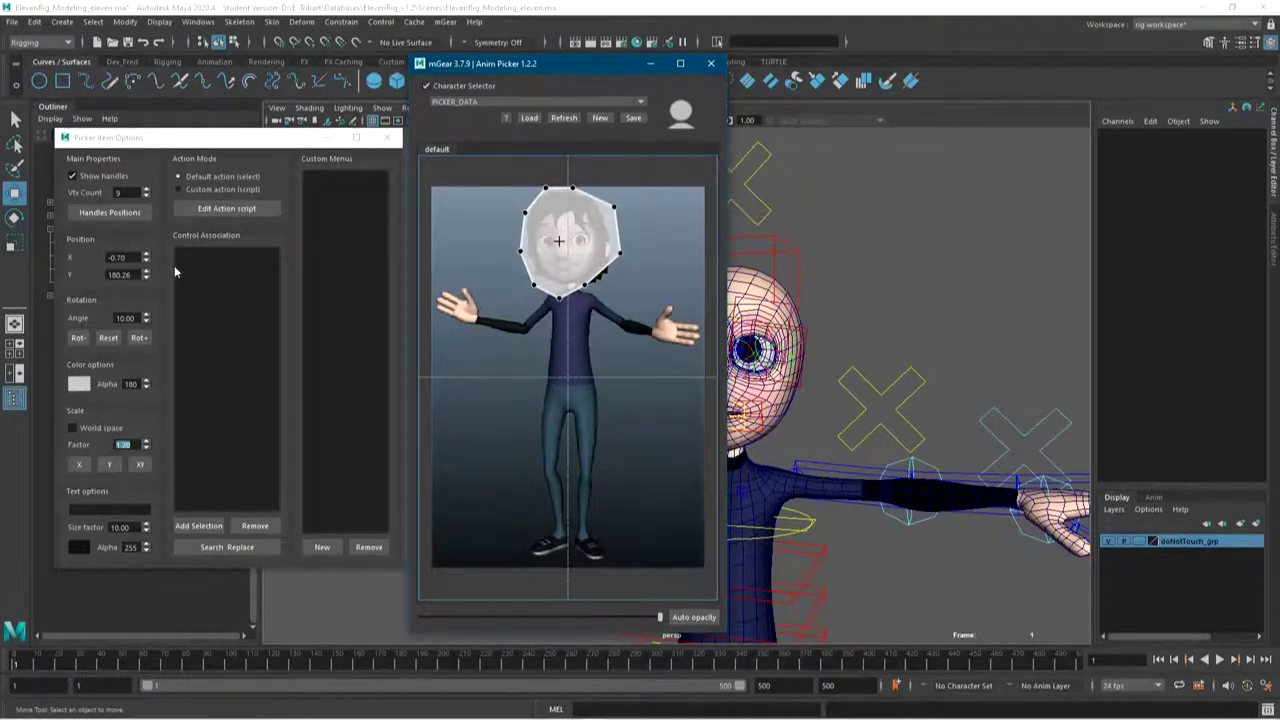
pyautogui.click(795, 252)
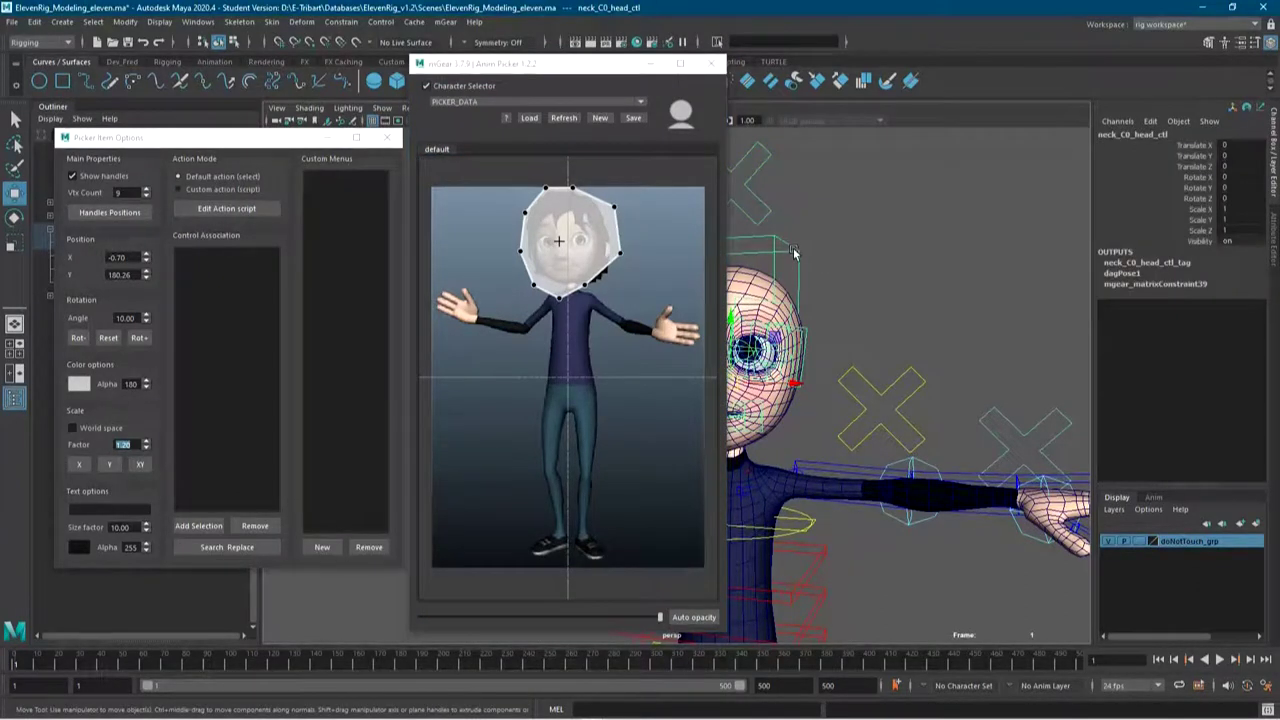
# Link the head item to neck_C0_head_ctl and leave its action script unchanged
pyautogui.click(199, 525)
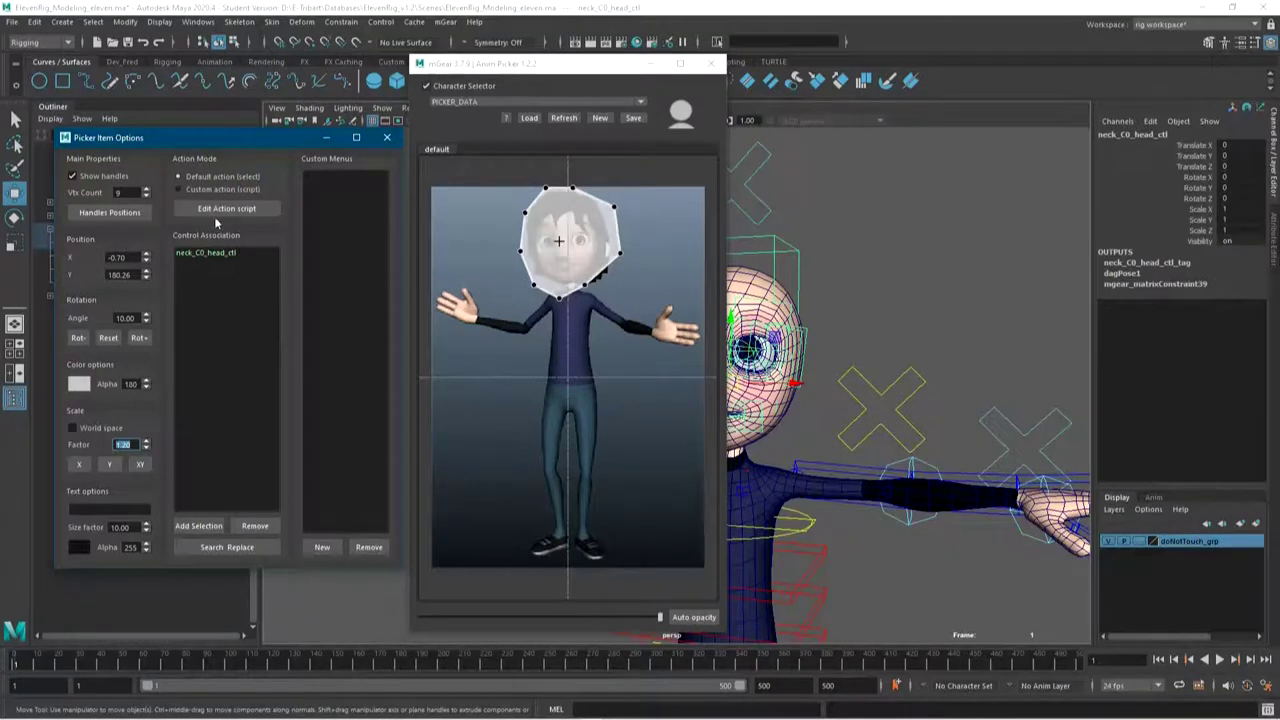
pyautogui.click(217, 208)
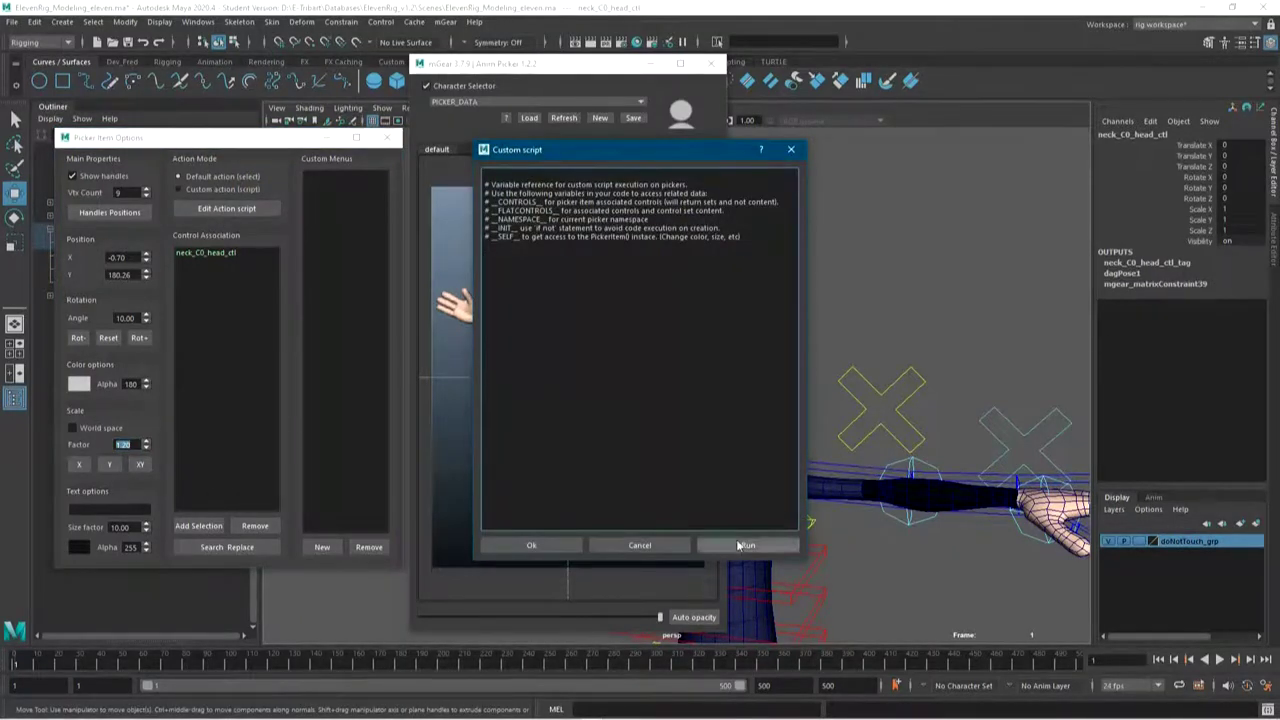
pyautogui.click(669, 542)
# Add a new custom menu named toto to the head item
pyautogui.click(340, 207)
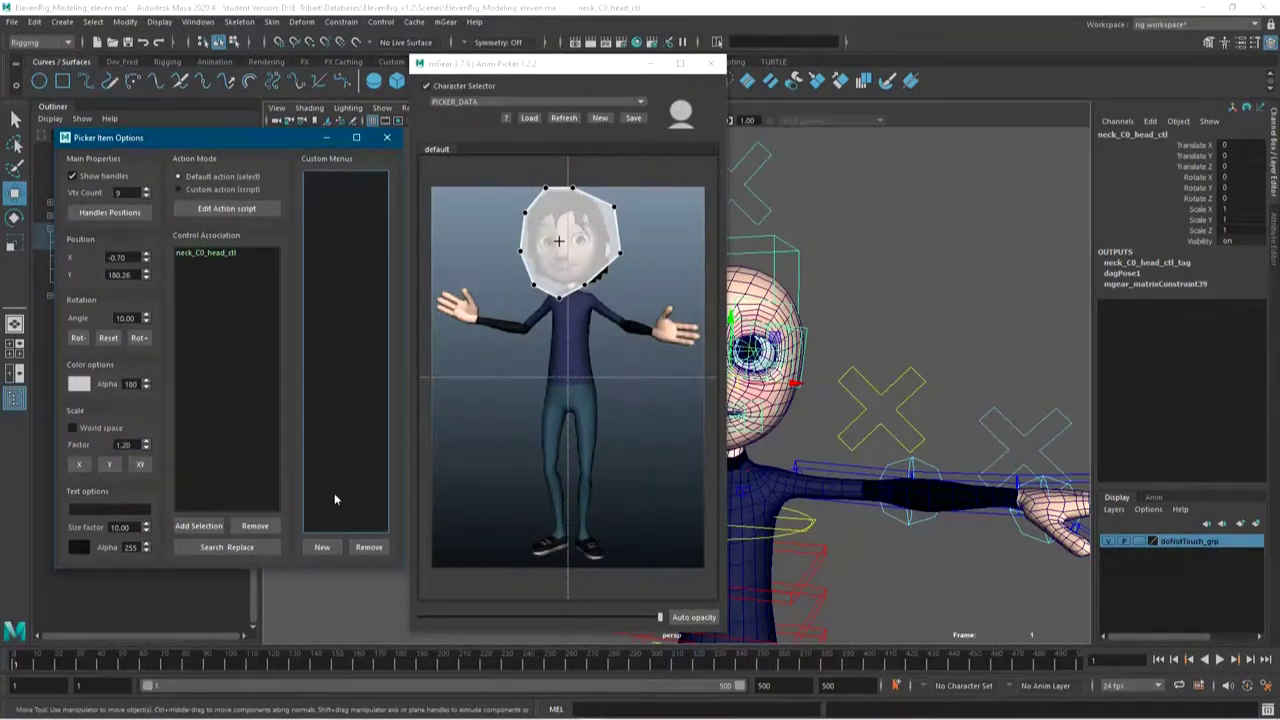
pyautogui.click(322, 547)
pyautogui.write('toto')
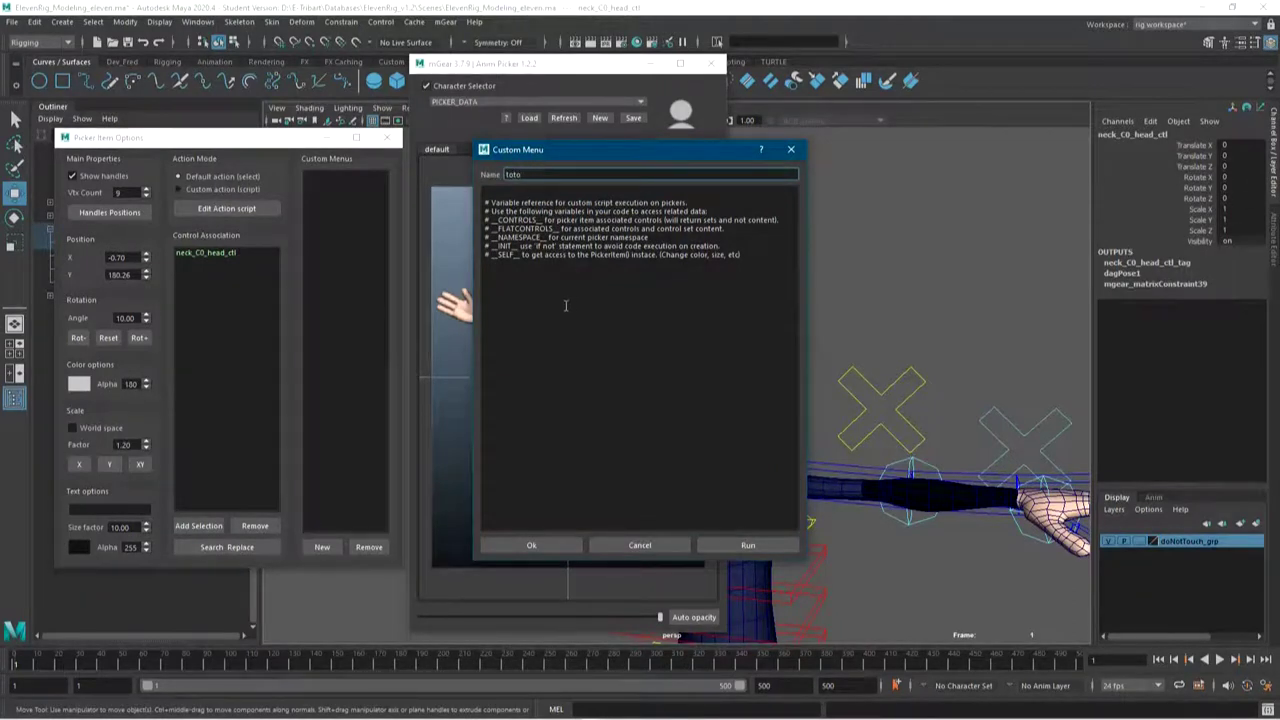
pyautogui.click(535, 542)
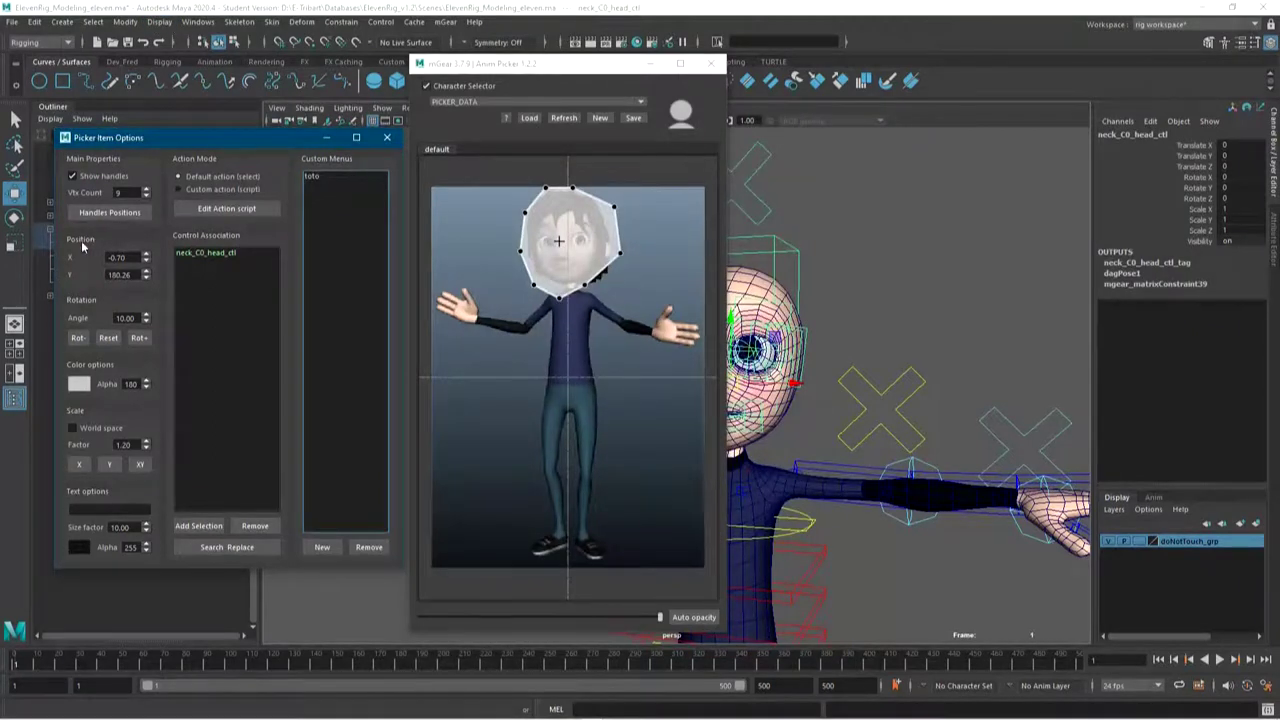
pyautogui.click(388, 138)
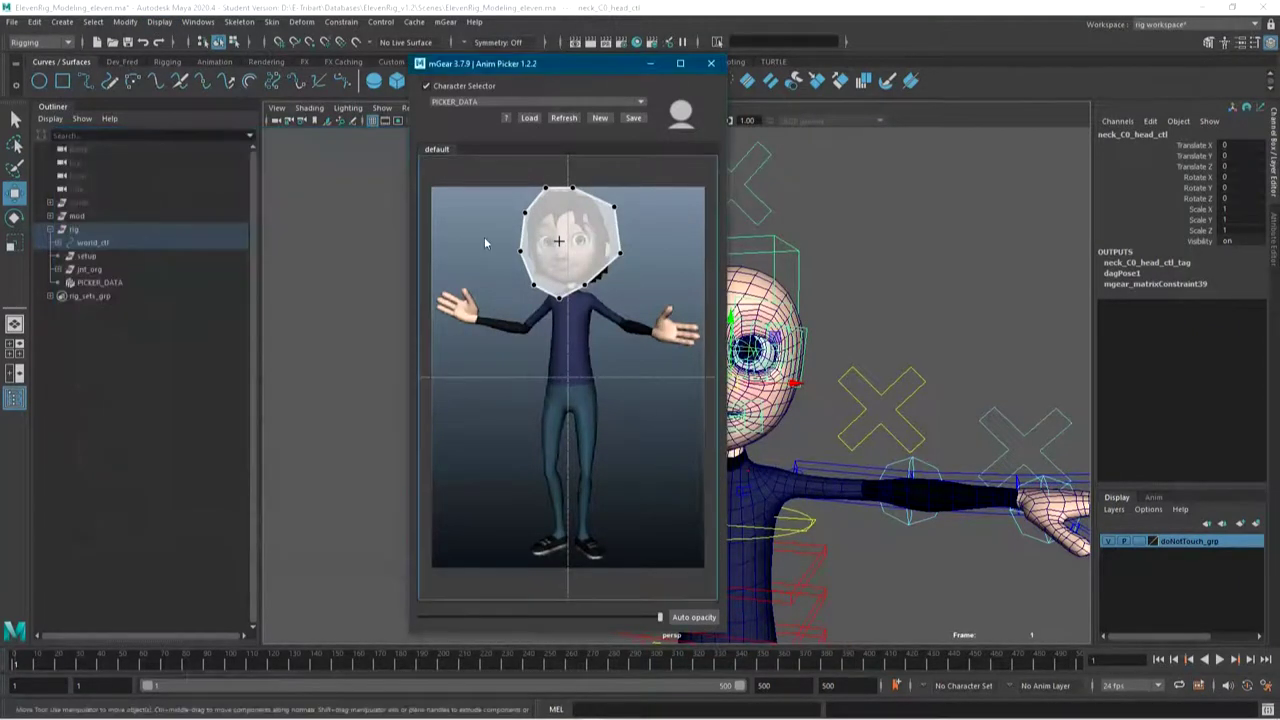
pyautogui.rightClick(517, 351)
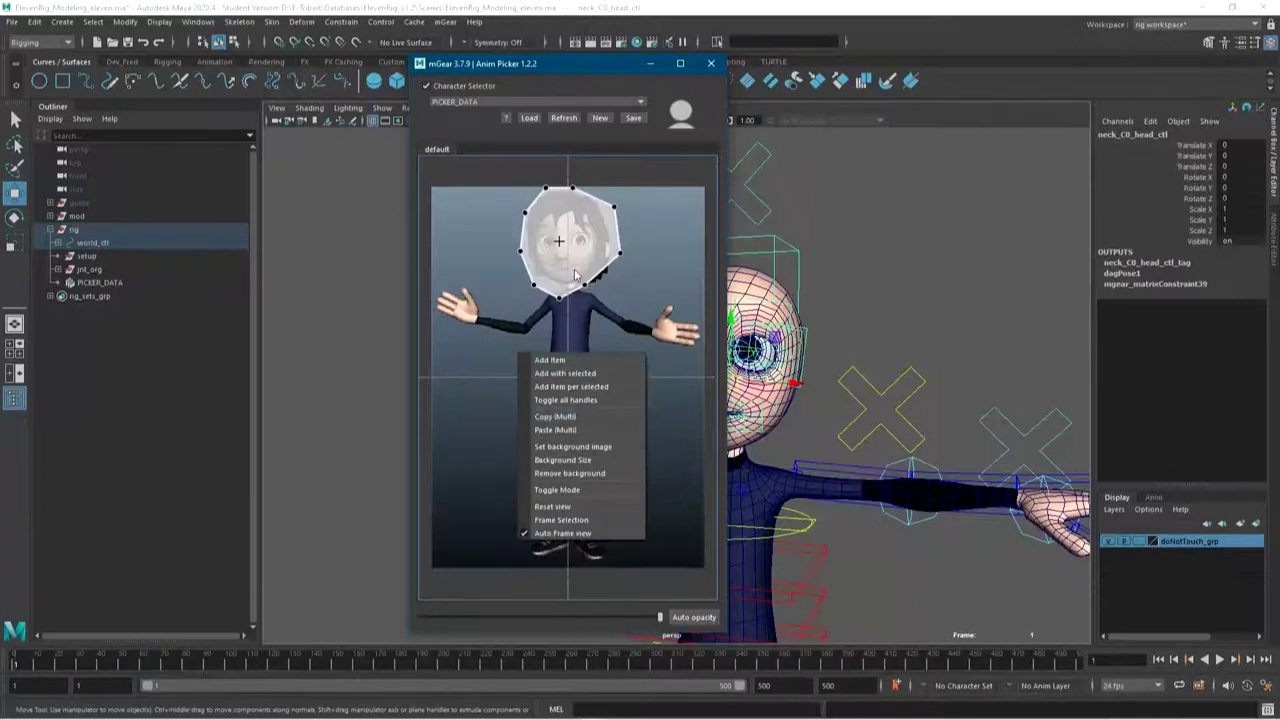
pyautogui.click(648, 220)
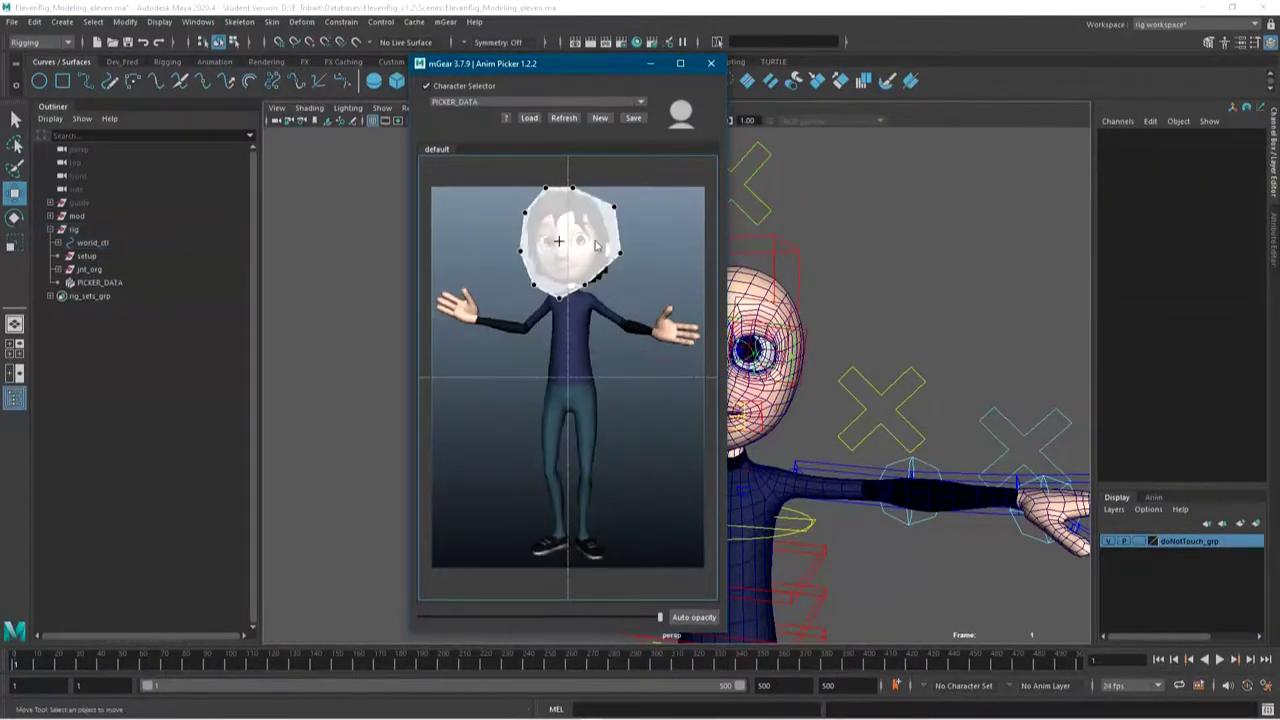
pyautogui.rightClick(672, 106)
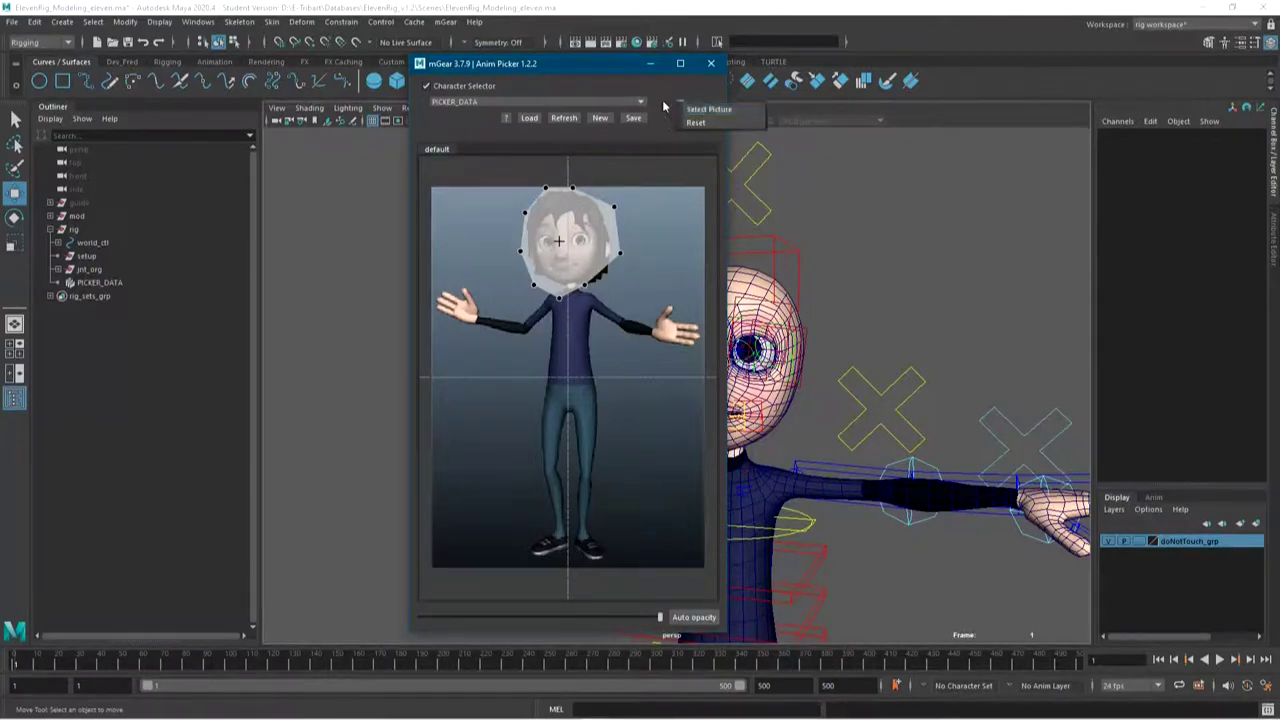
pyautogui.click(670, 114)
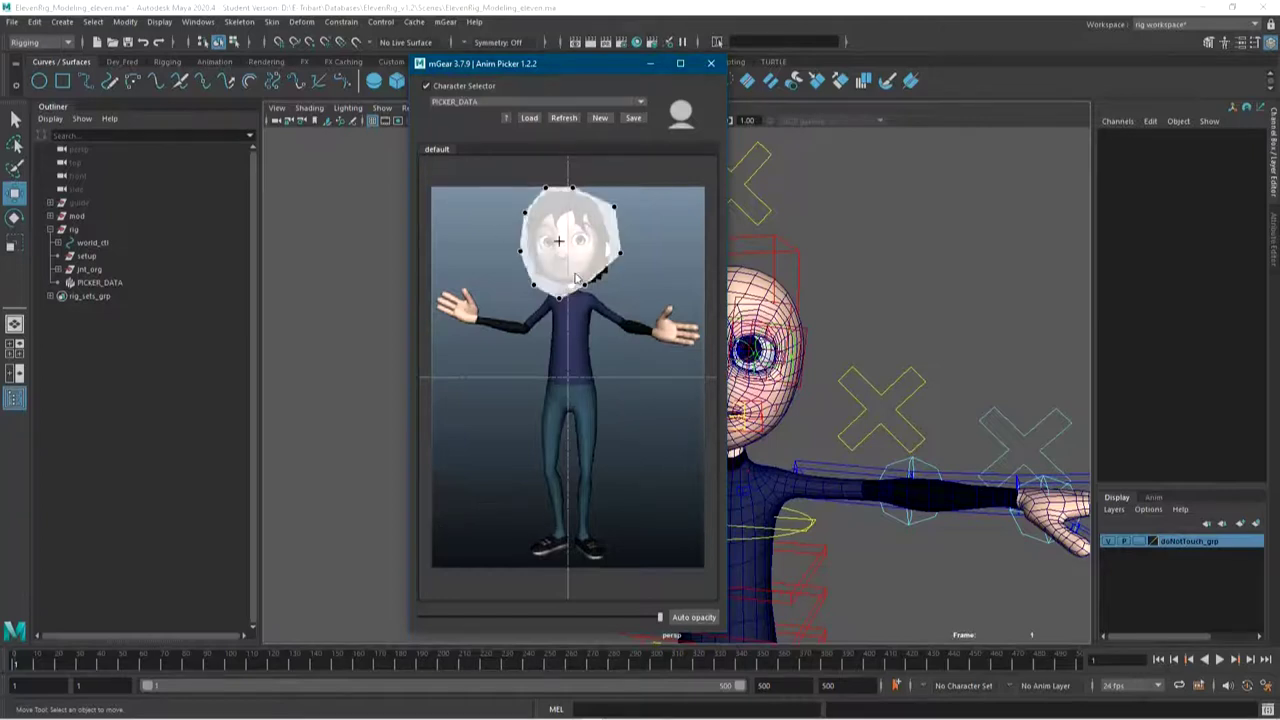
# Open the picker save options and show the PICKER_DATA node's attributes
pyautogui.click(632, 118)
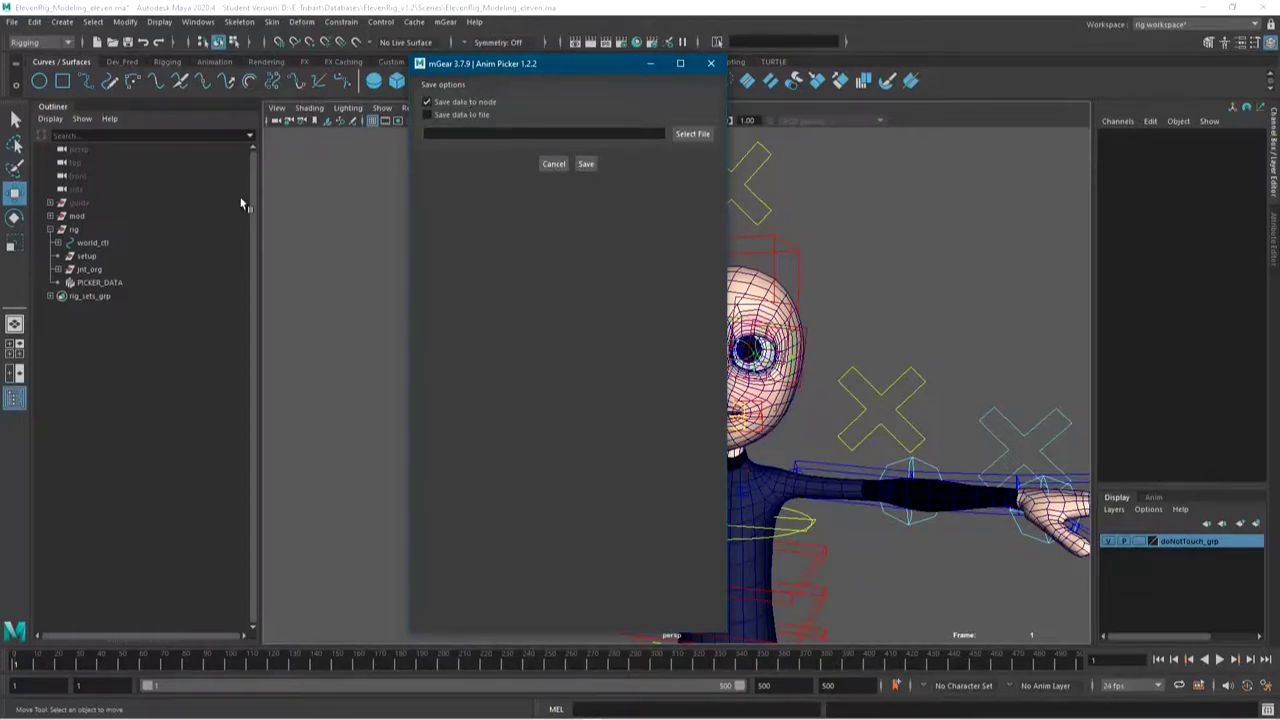
pyautogui.click(95, 283)
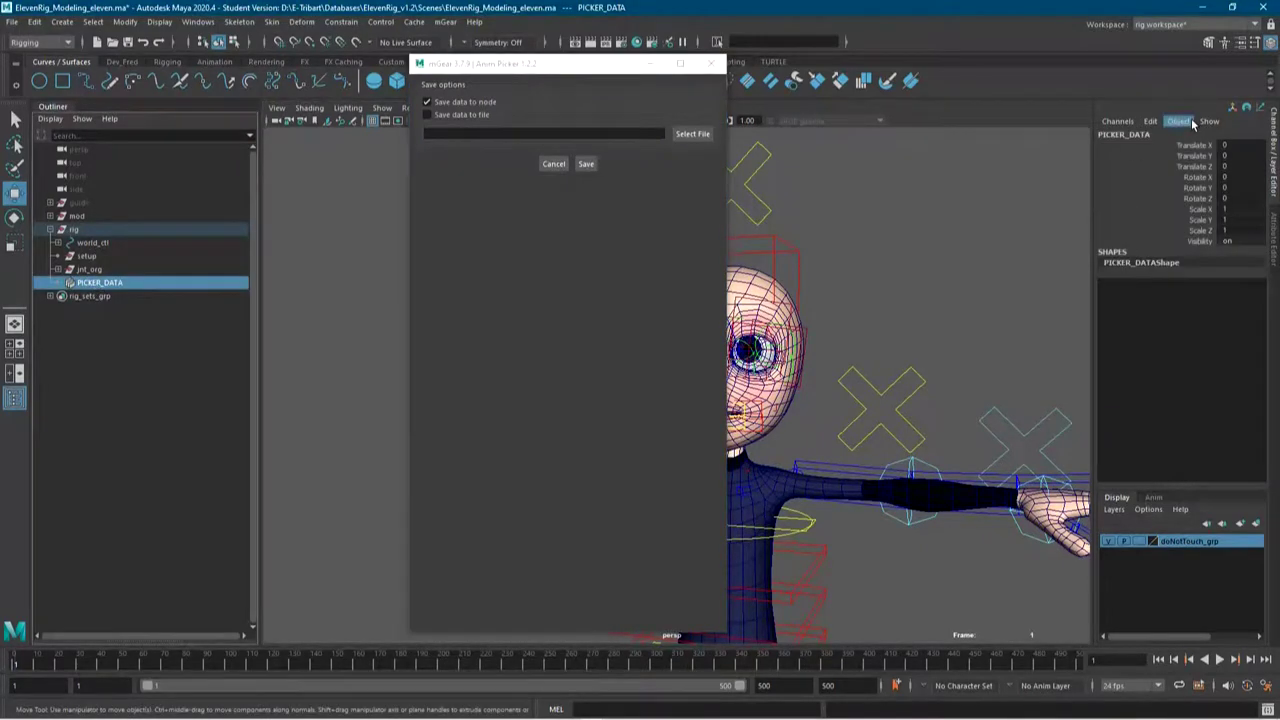
pyautogui.click(1273, 258)
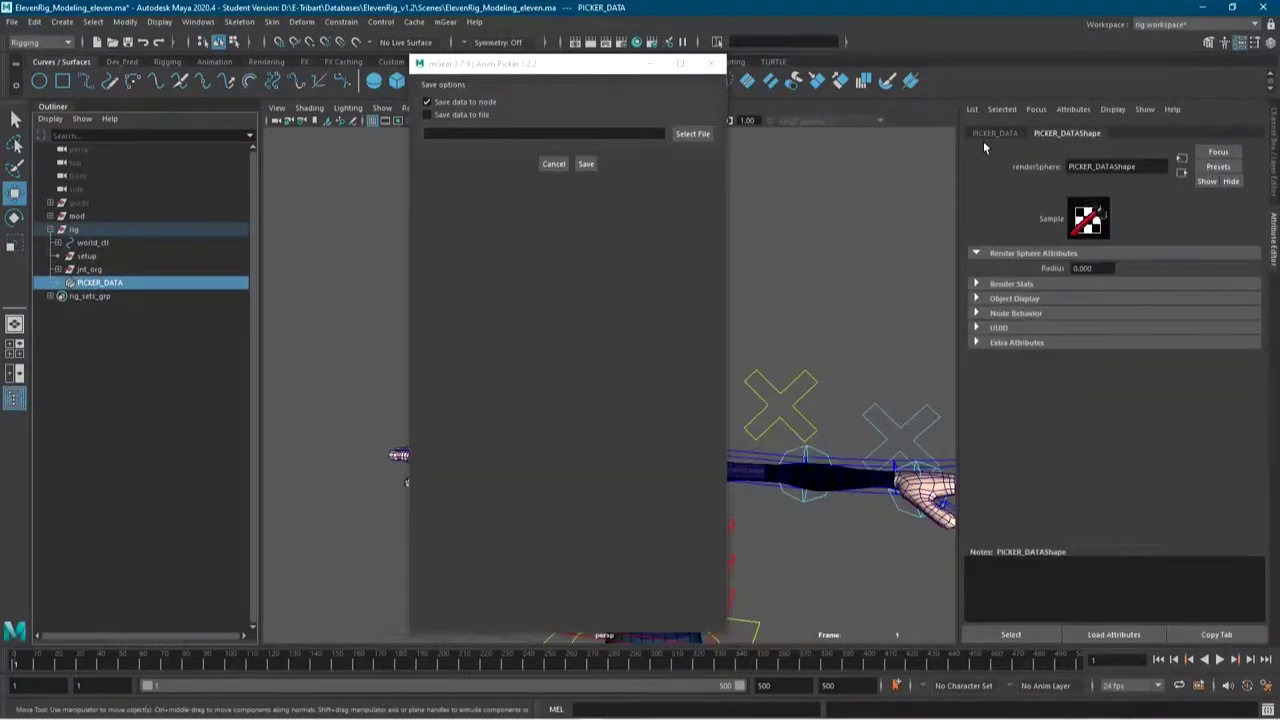
pyautogui.click(995, 133)
pyautogui.scroll(-5, 1021, 409)
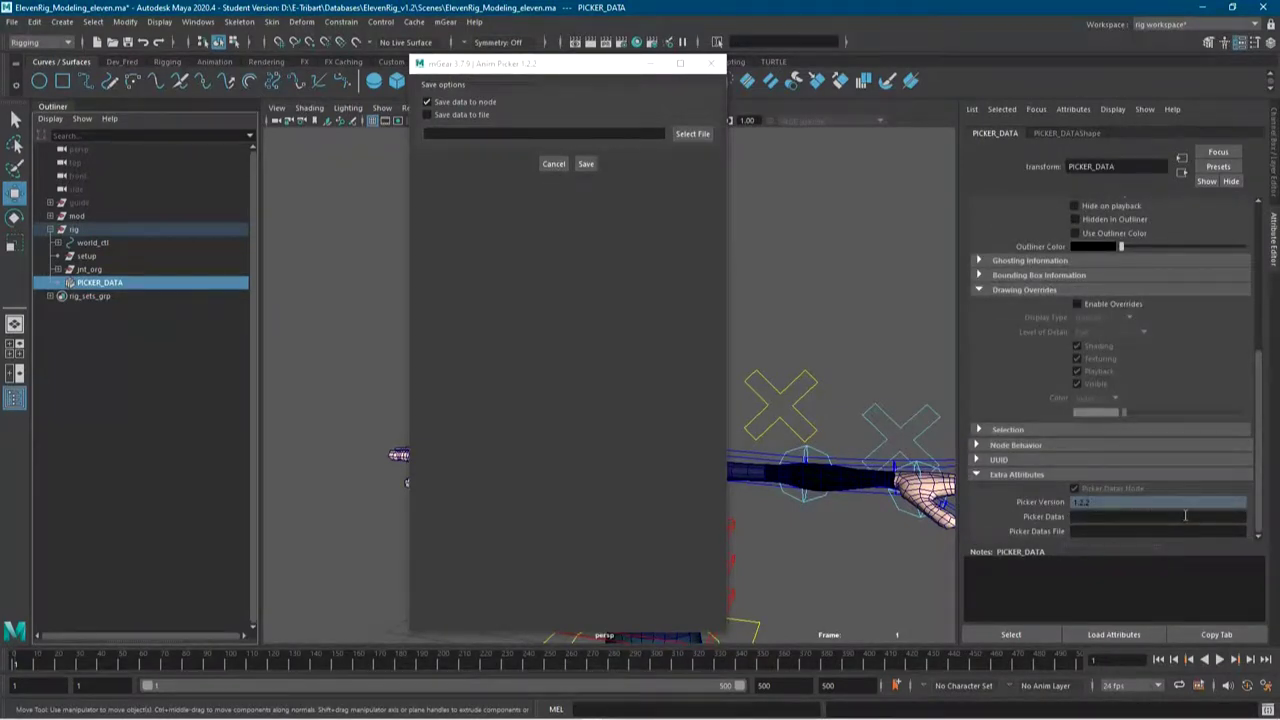
# Save the picker data into PICKER_DATA with only 'Save data to node' enabled
pyautogui.click(468, 116)
pyautogui.click(467, 103)
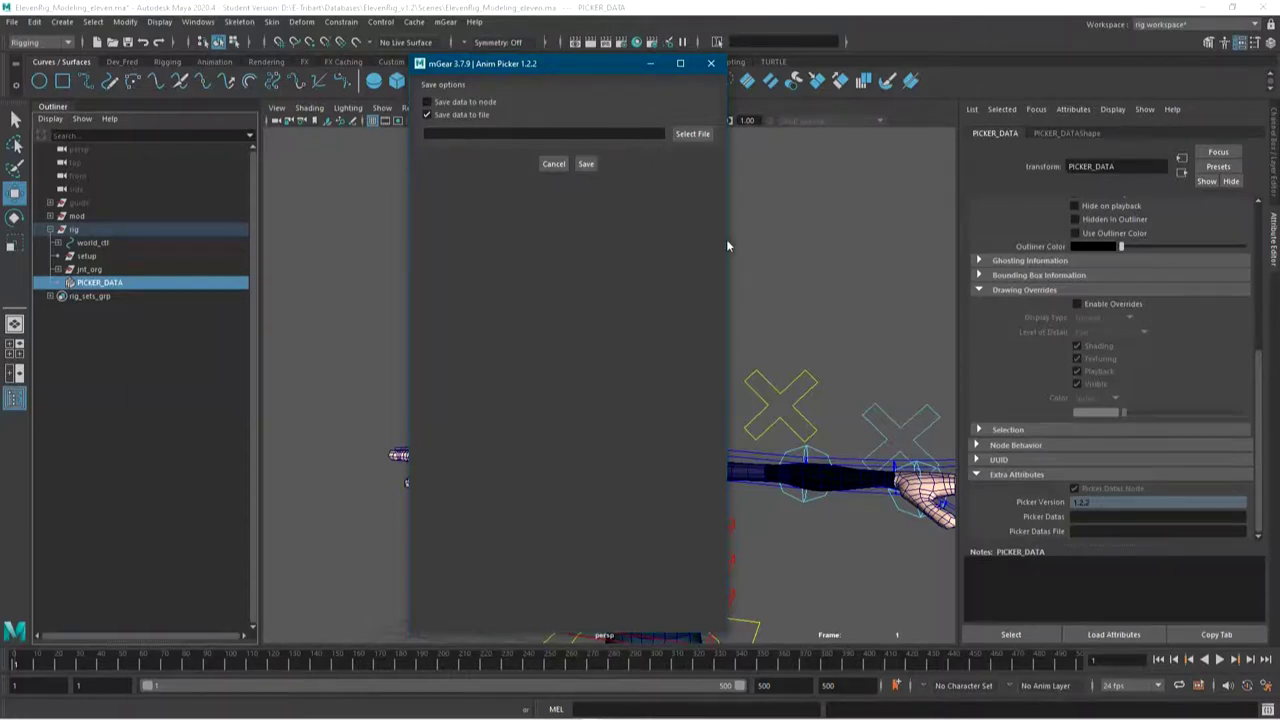
pyautogui.click(447, 115)
pyautogui.click(447, 102)
pyautogui.click(587, 164)
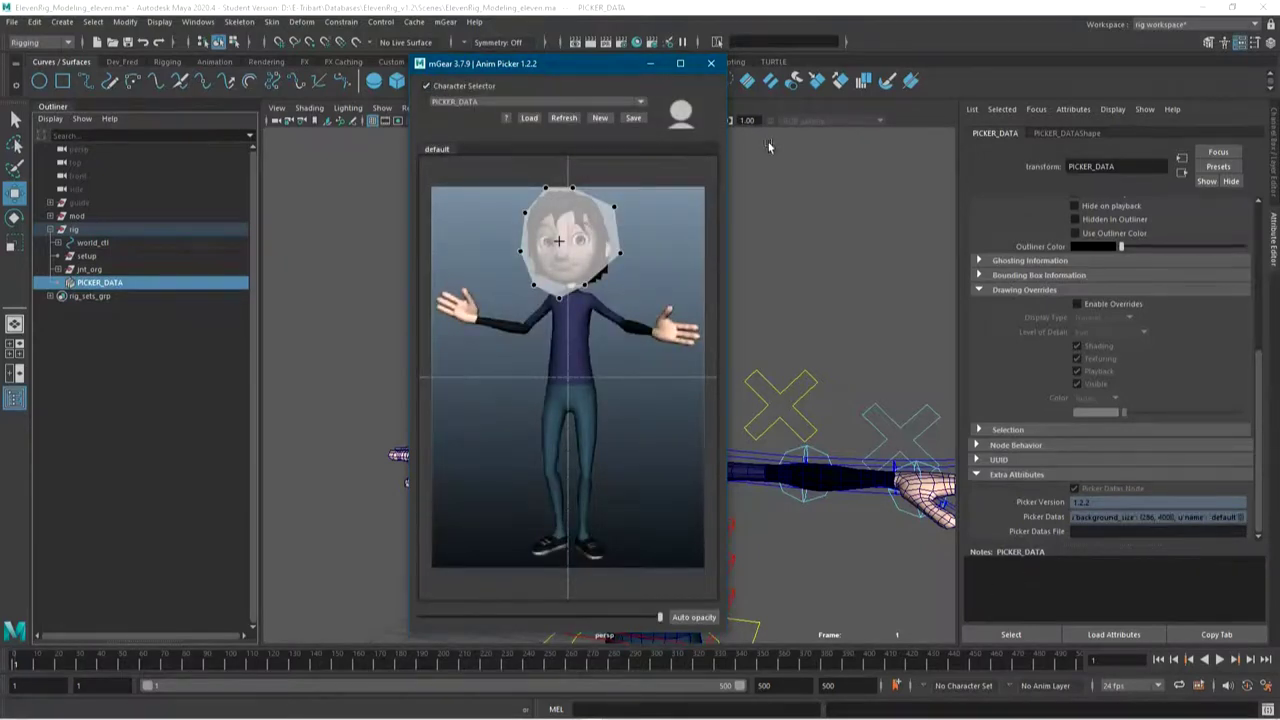
pyautogui.click(712, 64)
# Open the Anim Picker from the mGear menu and move it beside the rig
pyautogui.click(445, 21)
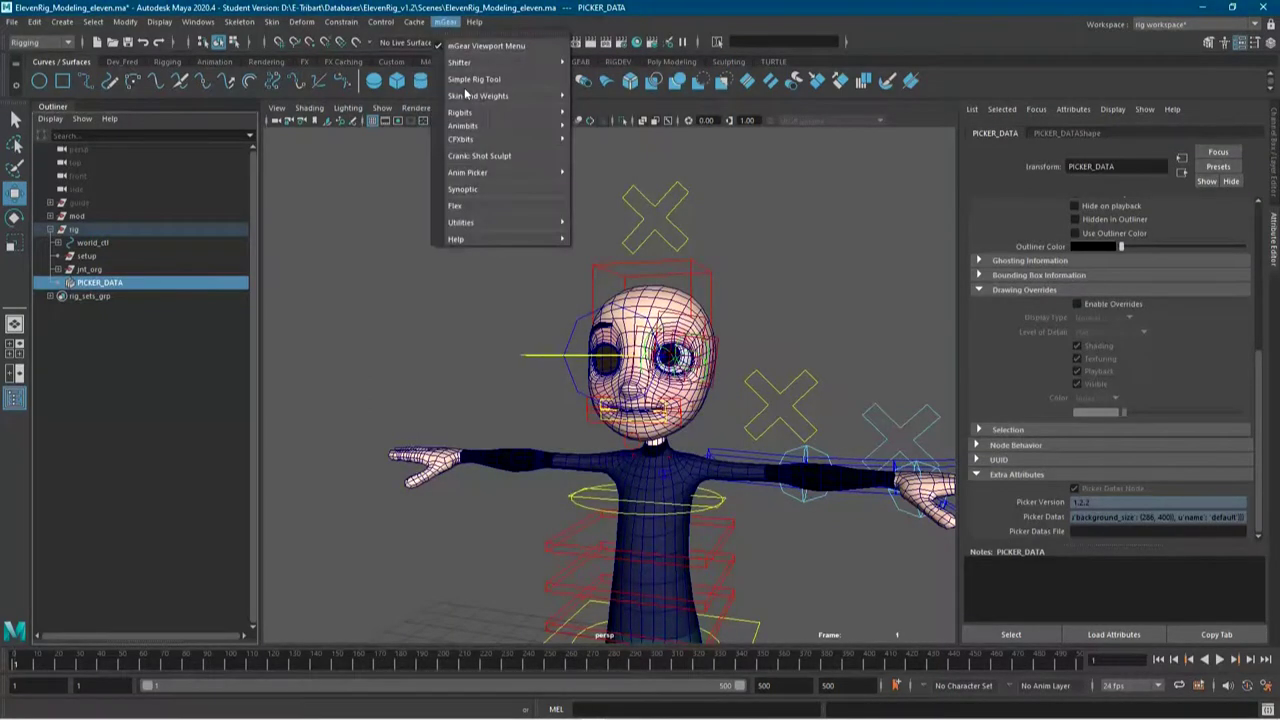
pyautogui.moveTo(468, 172)
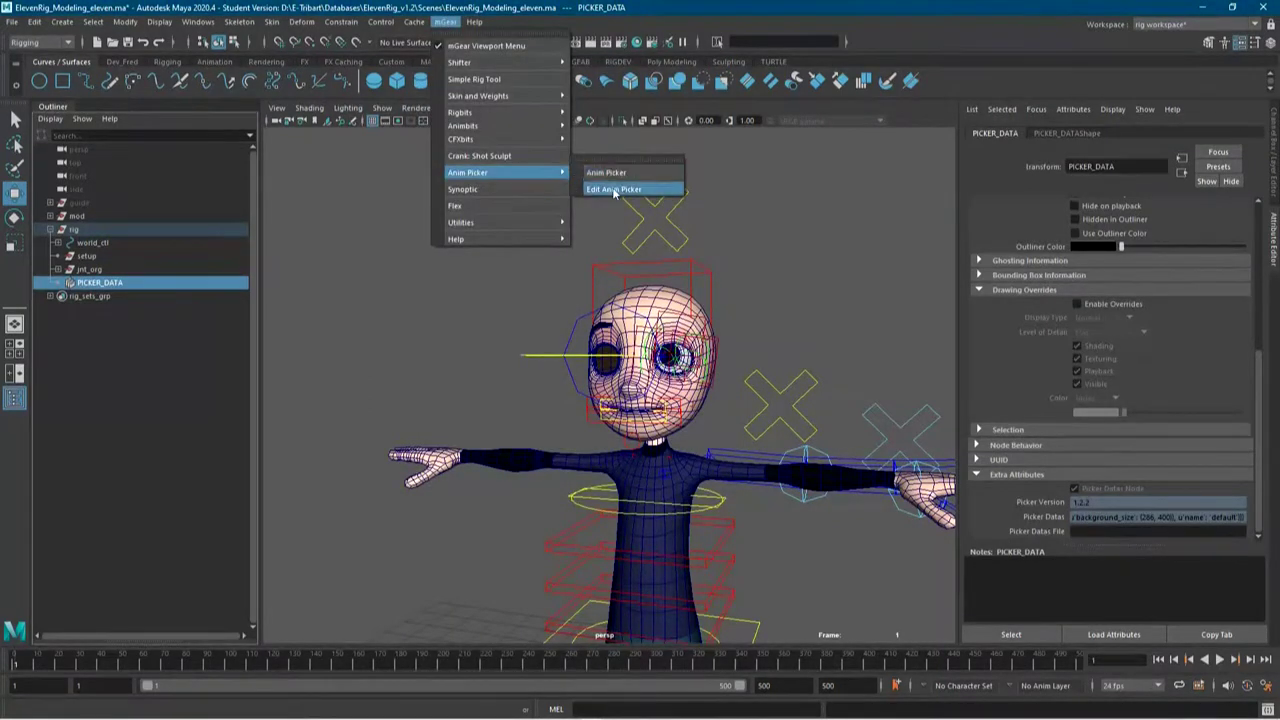
pyautogui.click(614, 174)
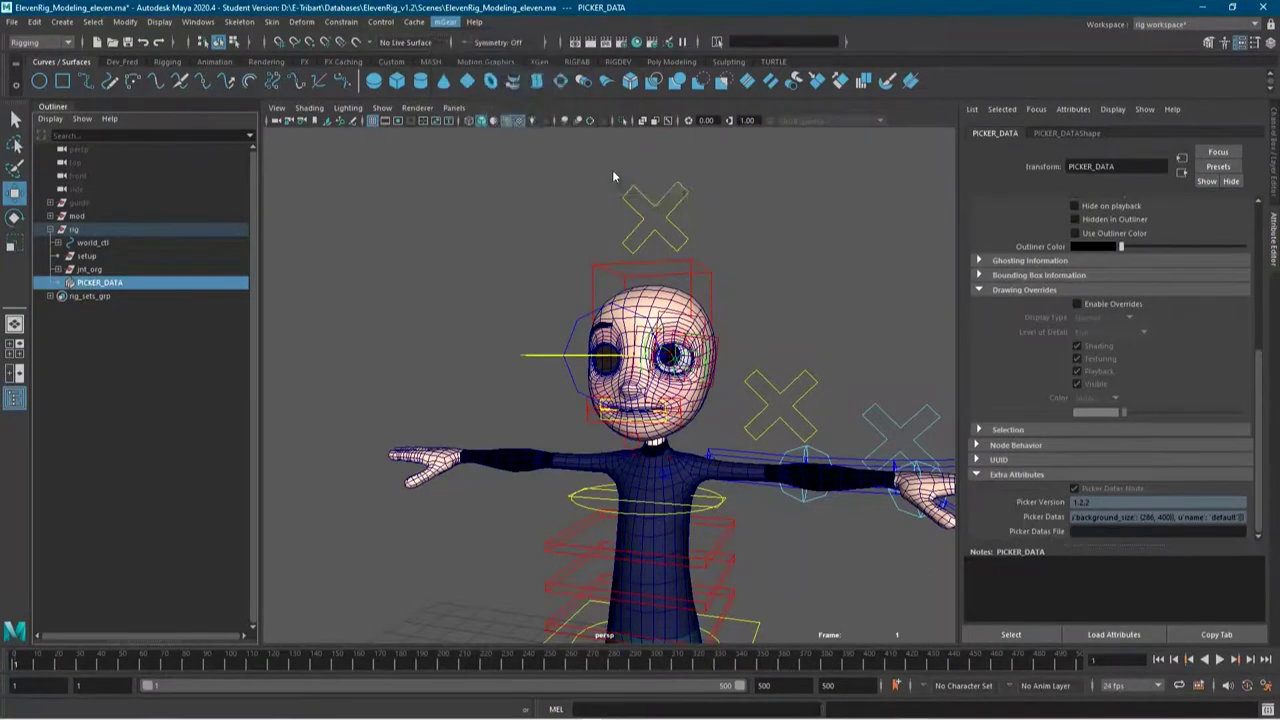
pyautogui.moveTo(622, 80); pyautogui.dragTo(238, 75)
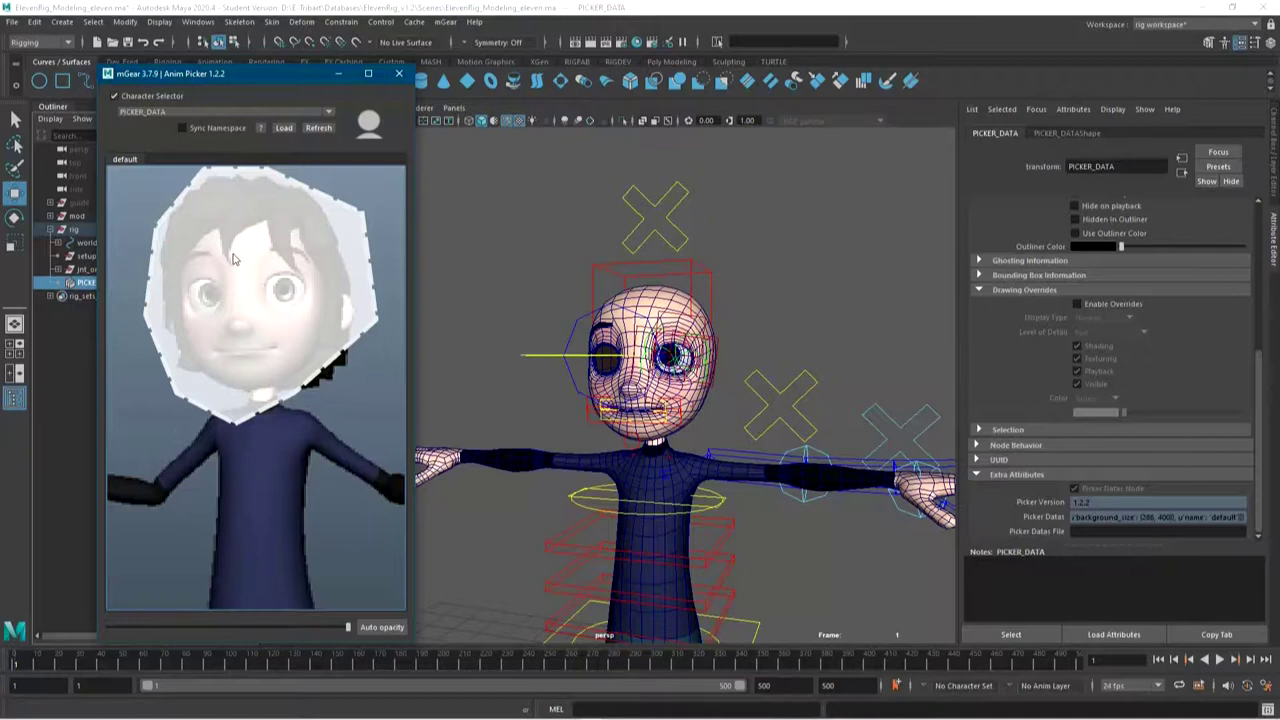
pyautogui.scroll(-1, 233, 262)
pyautogui.scroll(-2, 234, 268)
pyautogui.scroll(-2, 235, 276)
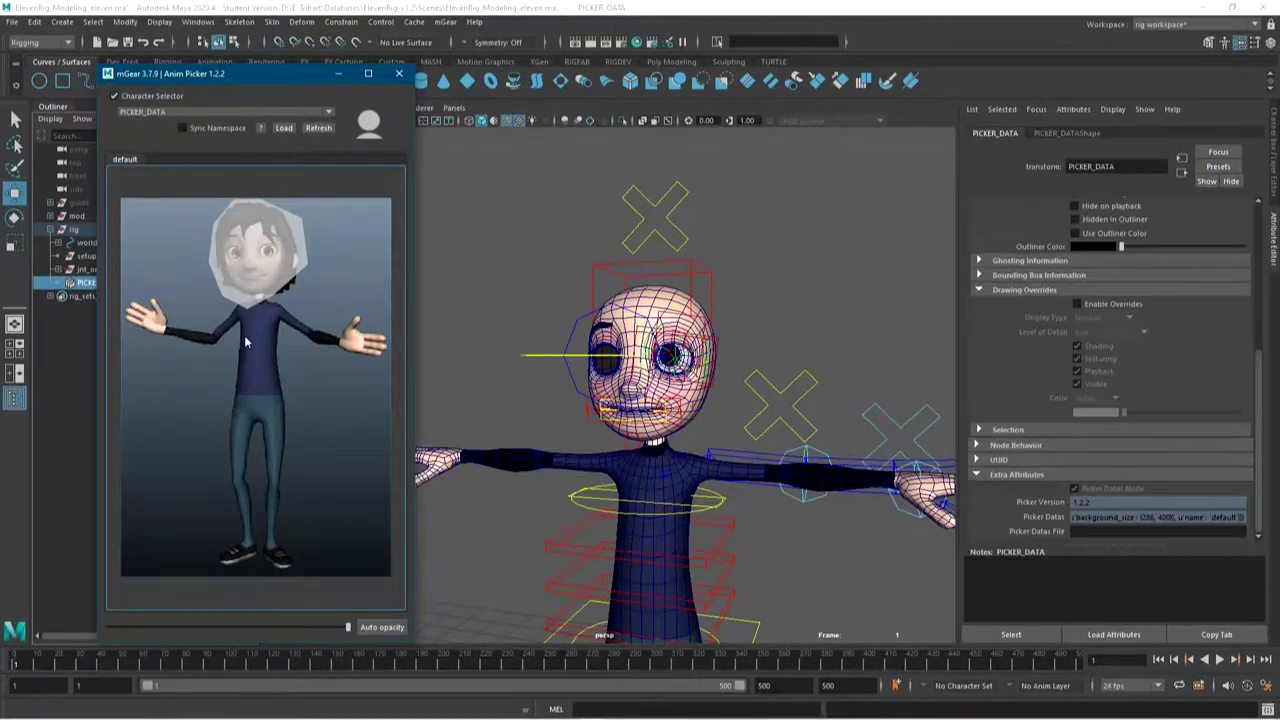
# Confirm the head item selects neck_C0_head_ctl and offers the toto custom menu
pyautogui.click(469, 258)
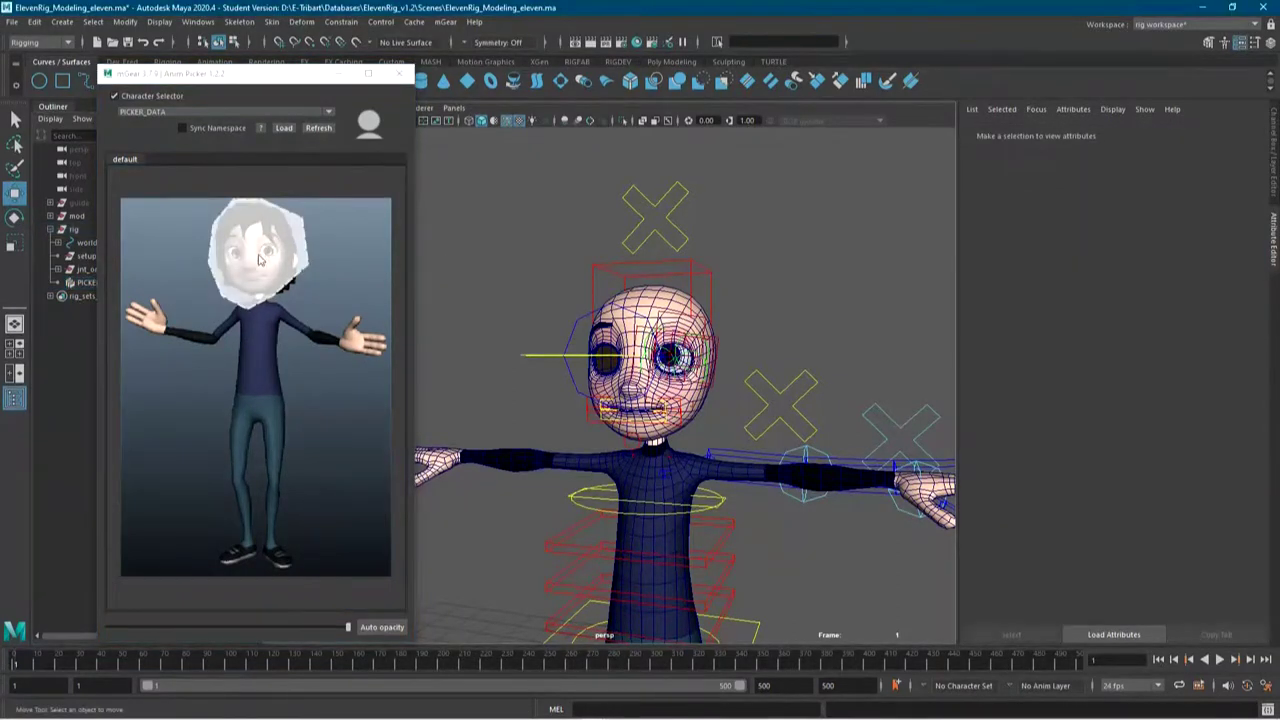
pyautogui.click(258, 258)
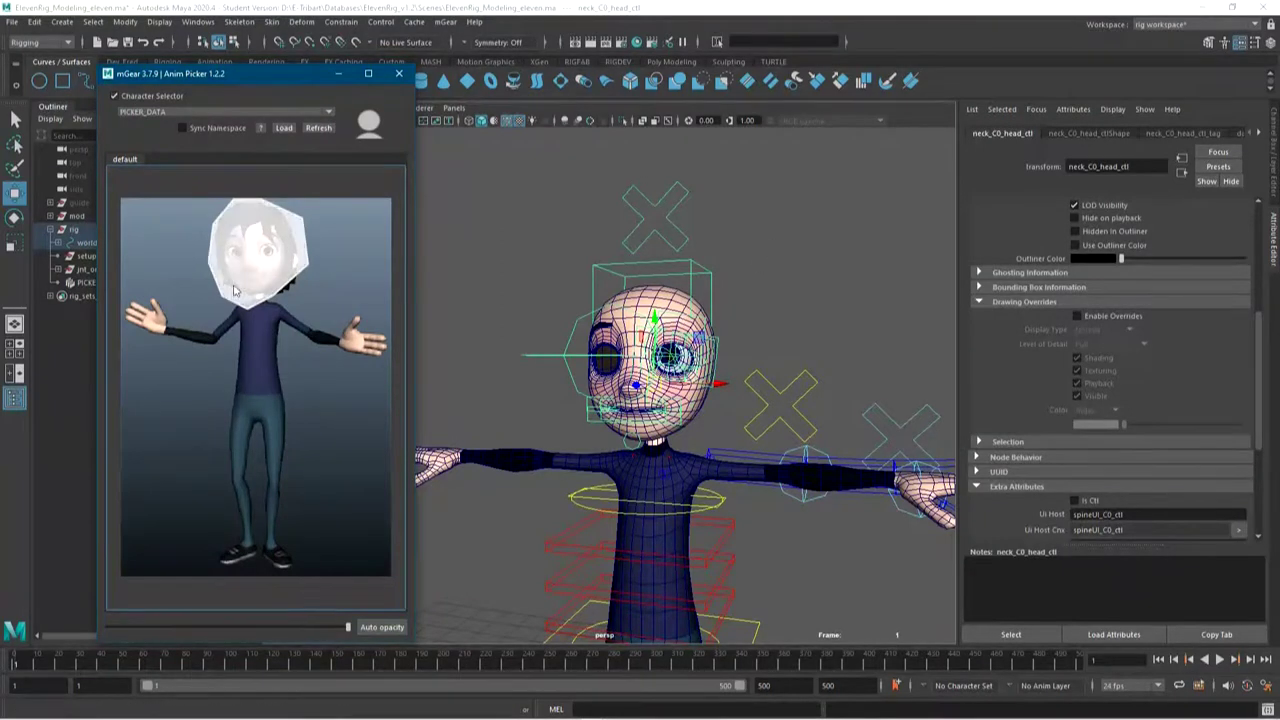
pyautogui.click(771, 258)
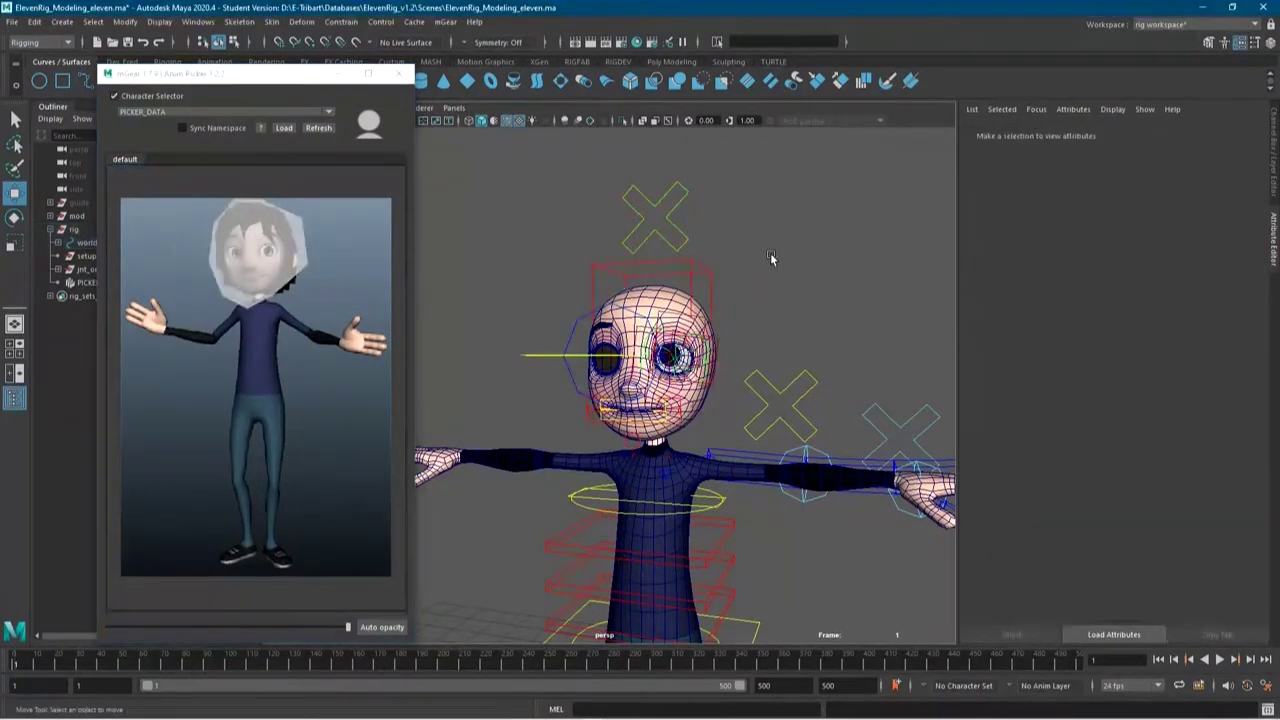
pyautogui.click(708, 276)
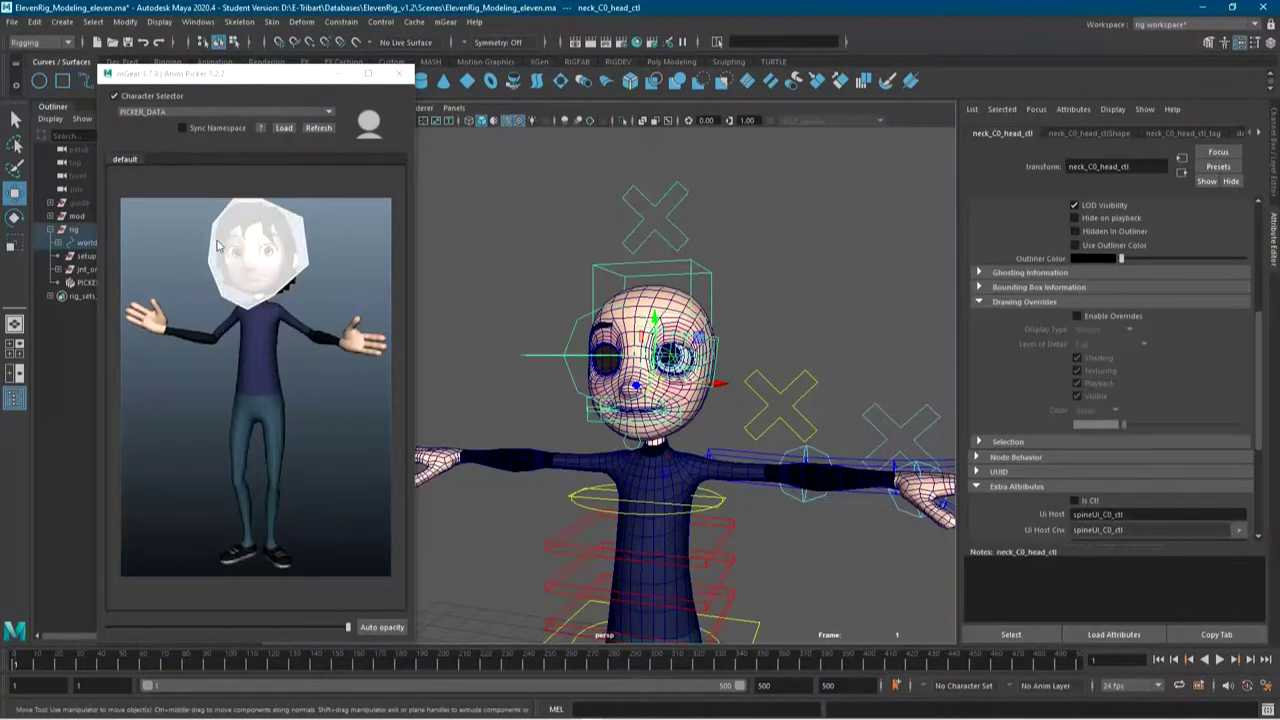
pyautogui.click(248, 296)
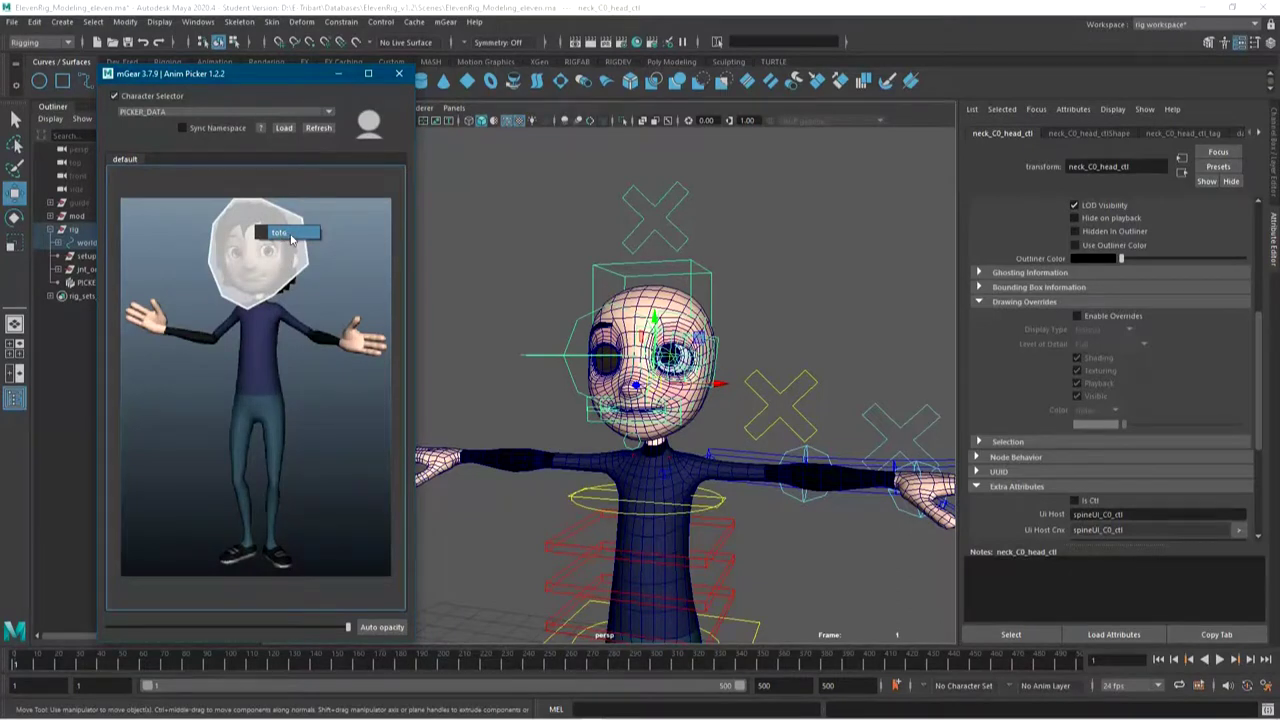
pyautogui.click(291, 236)
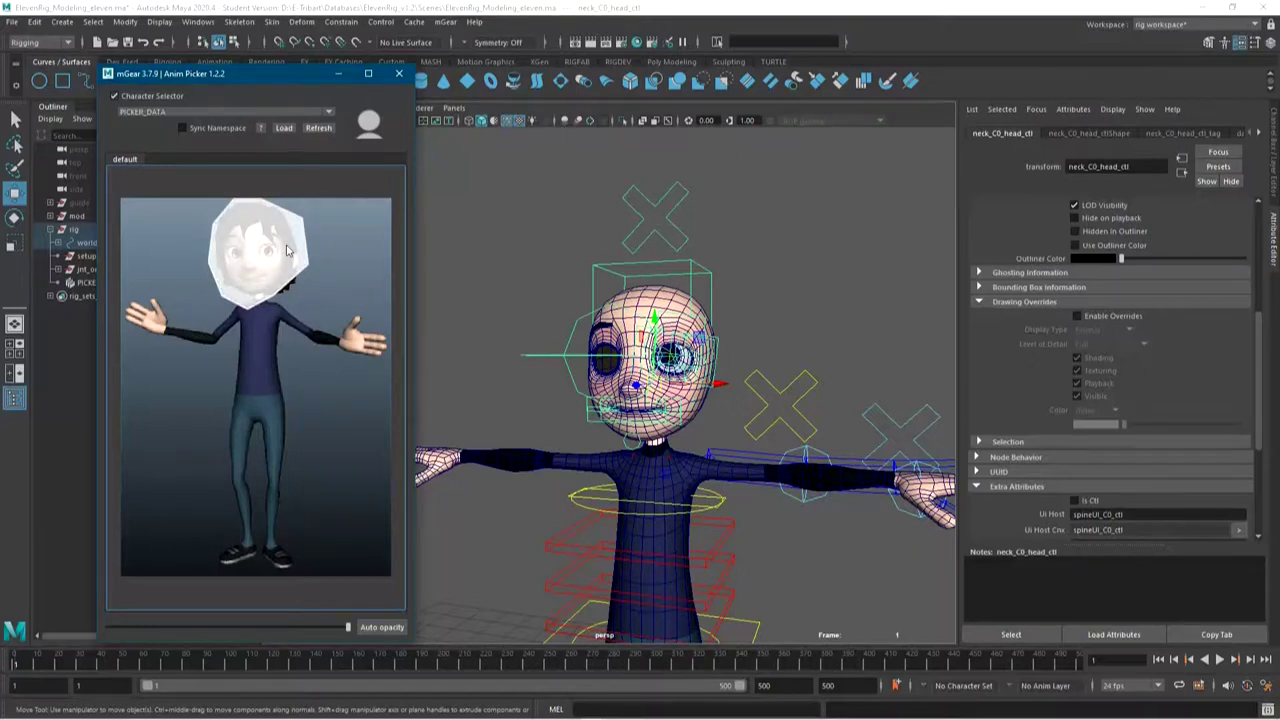
pyautogui.click(399, 73)
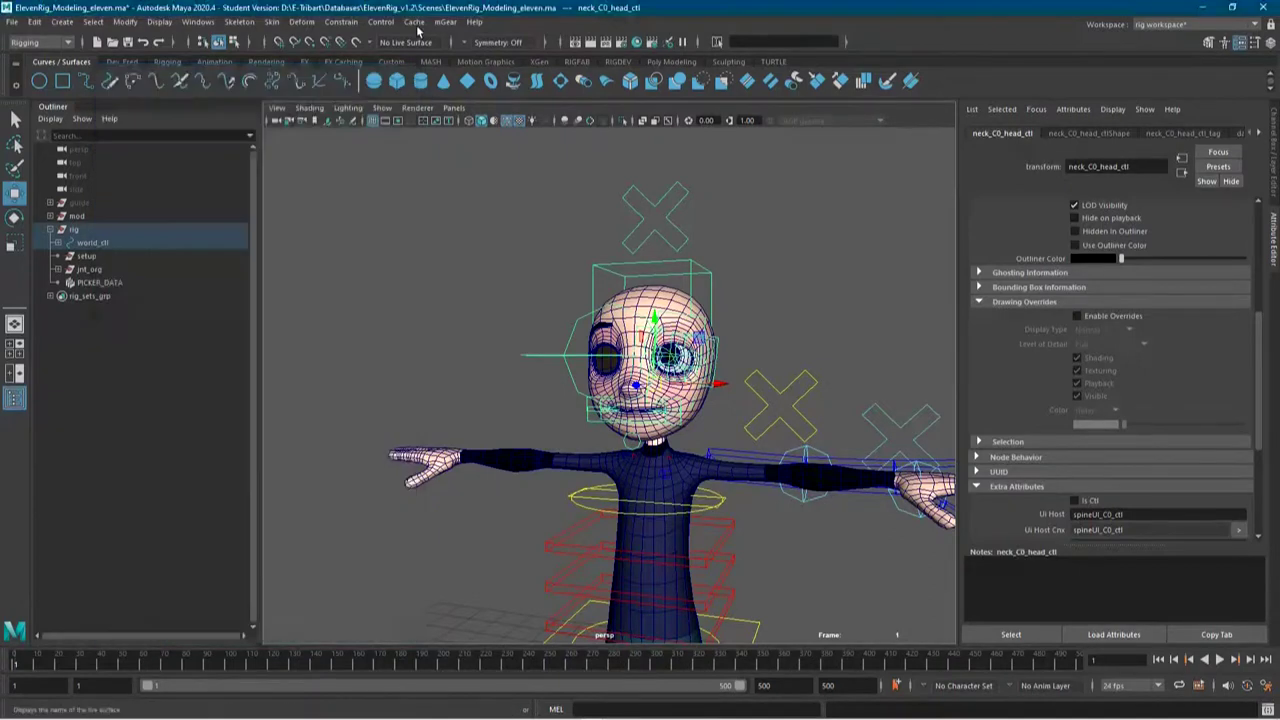
pyautogui.click(440, 22)
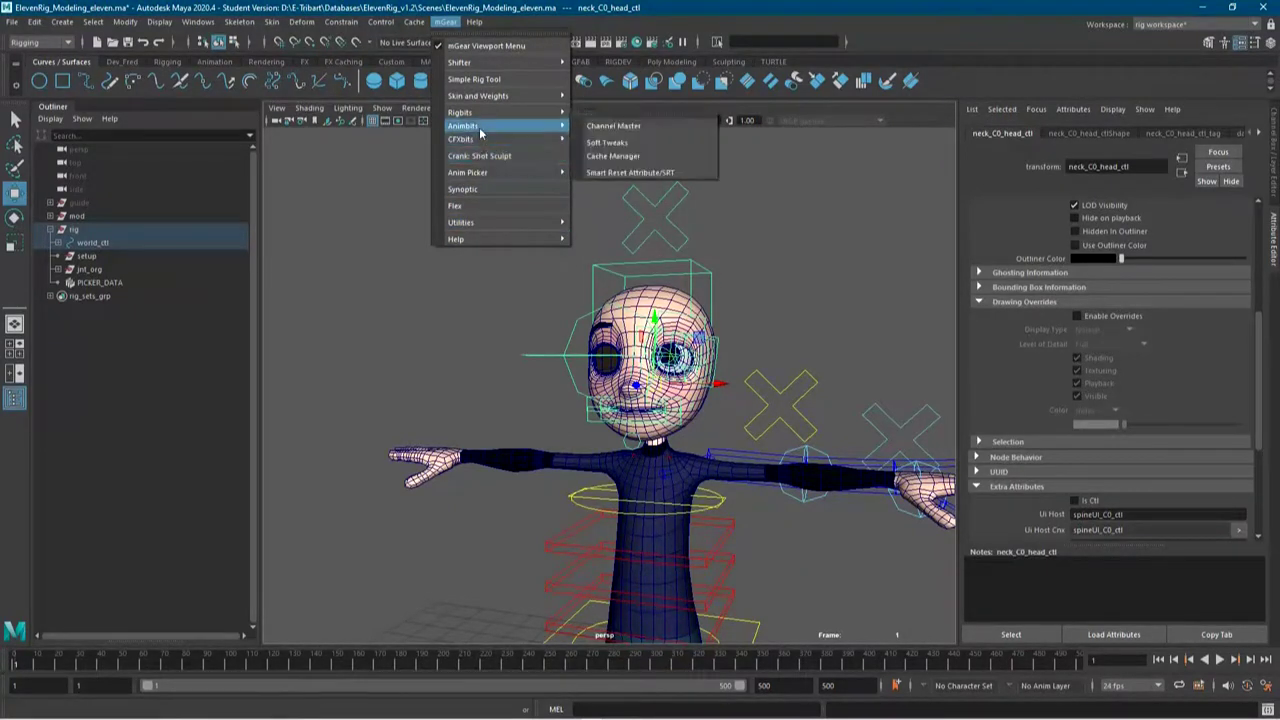
pyautogui.moveTo(478, 96)
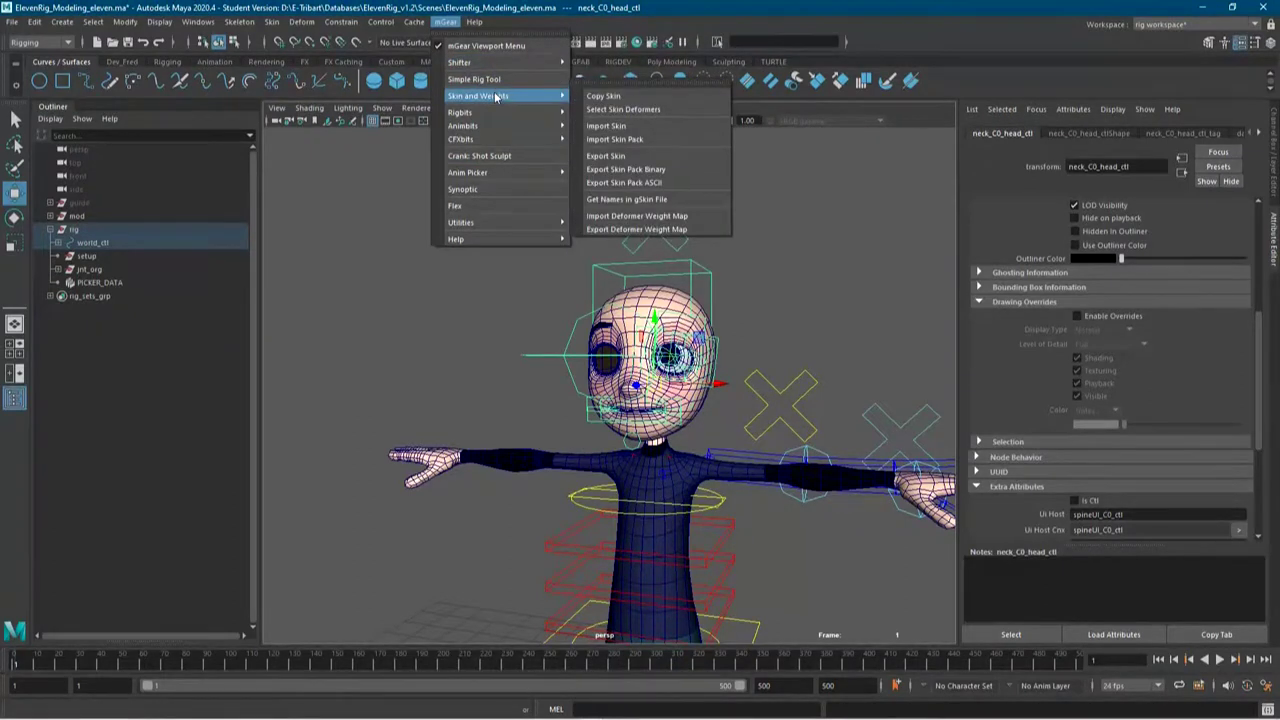
pyautogui.click(385, 266)
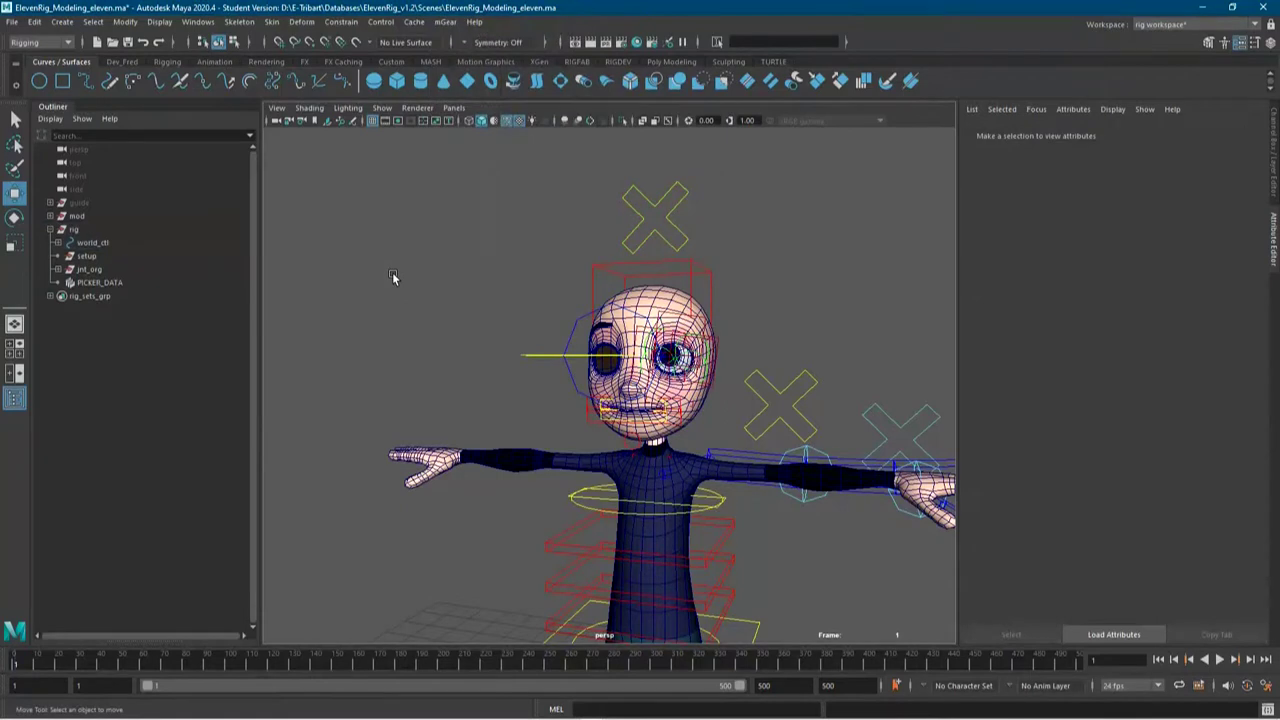